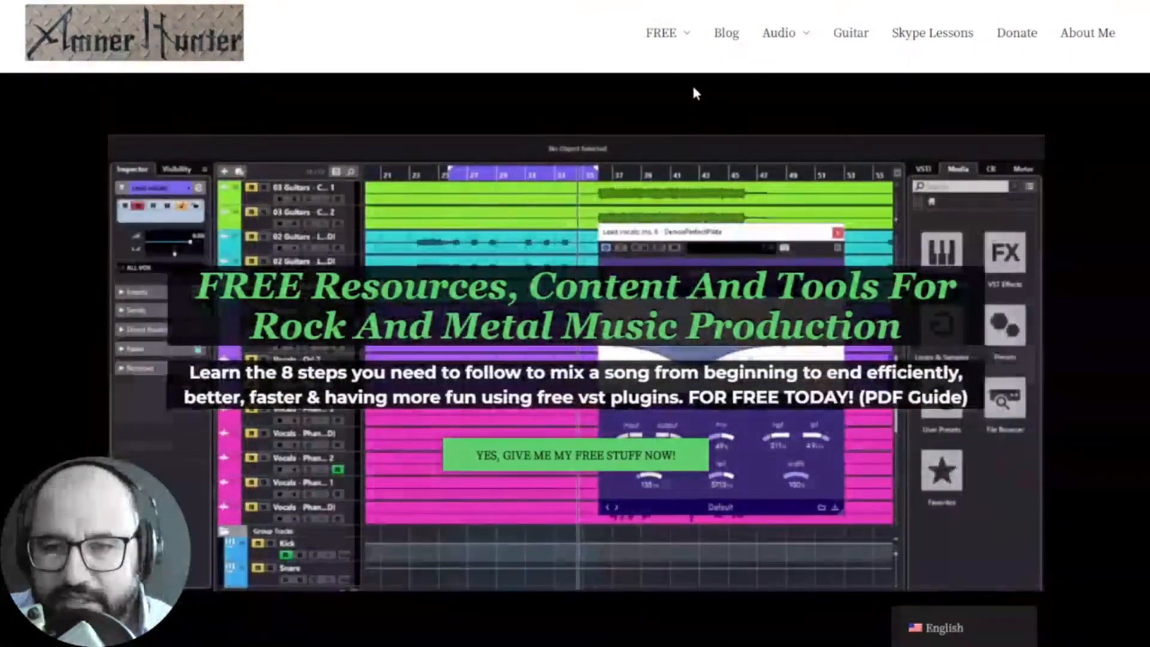
mouse_move(665, 35)
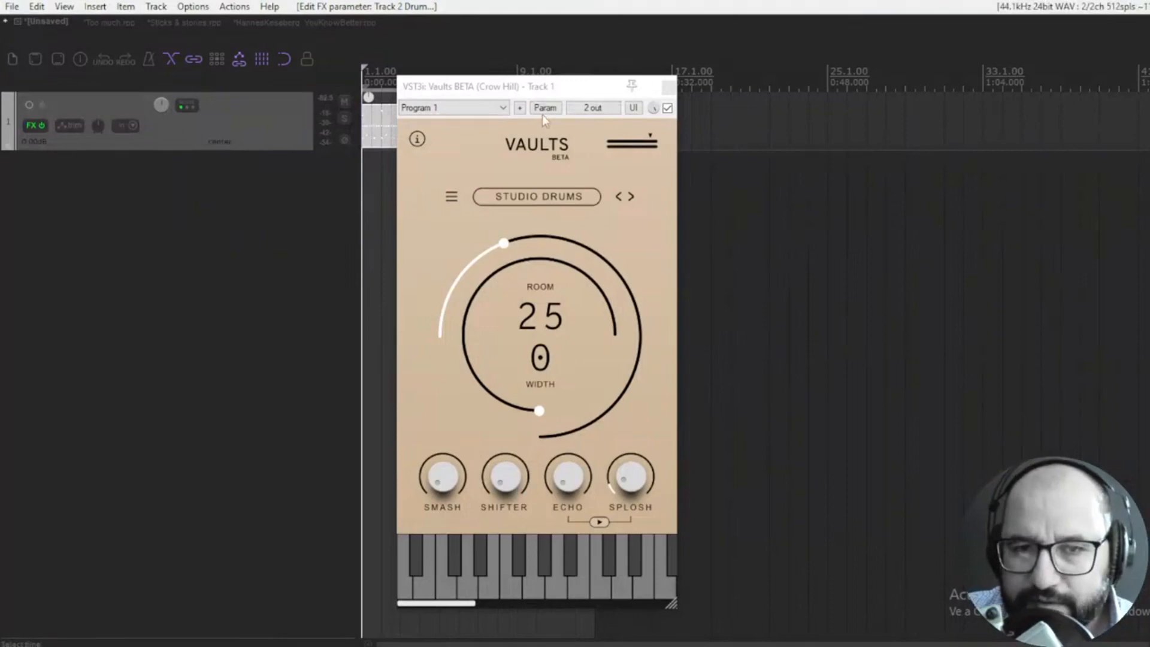
click(572, 91)
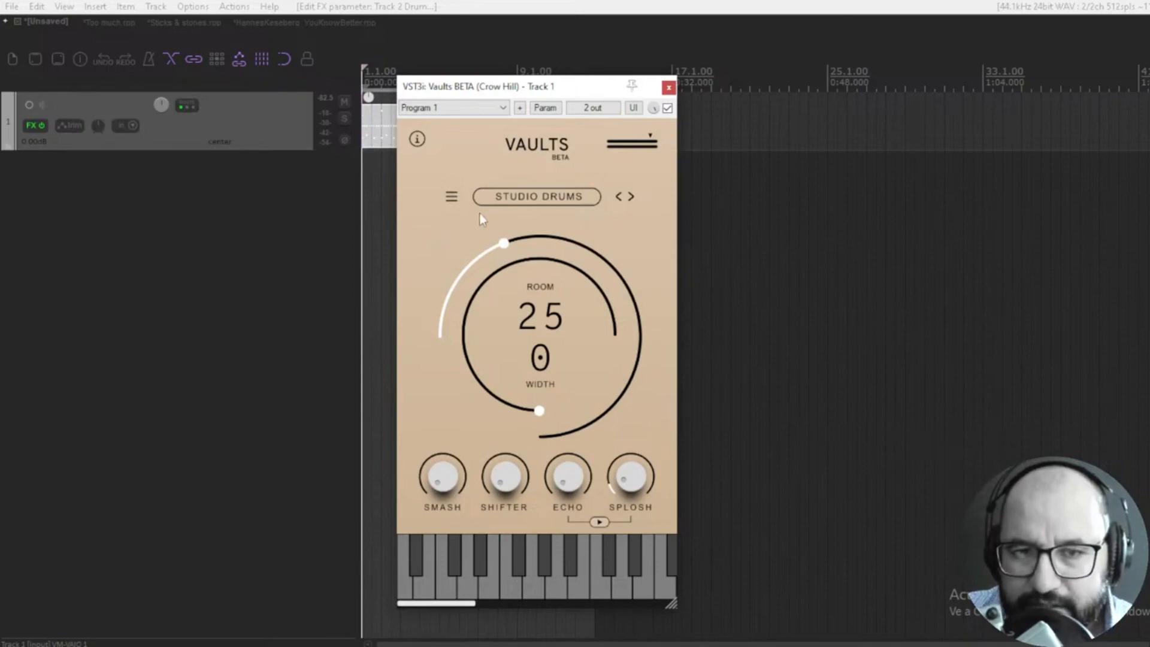
Browse the neighbouring Vaults instruments and return to the beige Studio Drums instrument with Room and Width controls
click(618, 200)
click(618, 200)
click(630, 197)
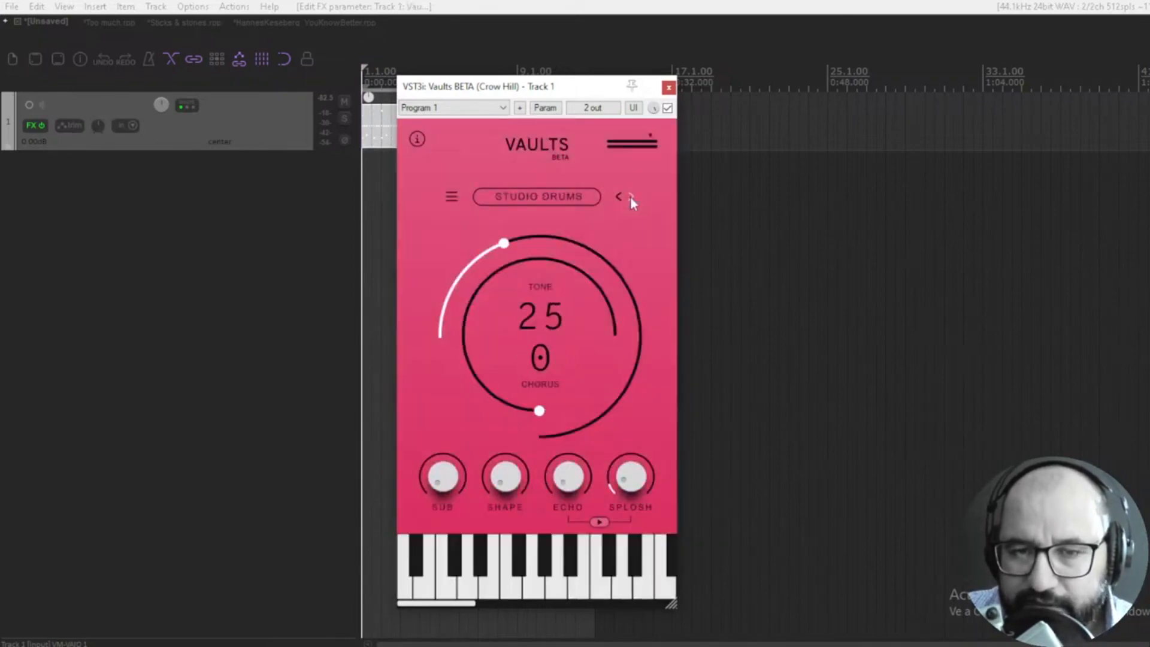
click(630, 196)
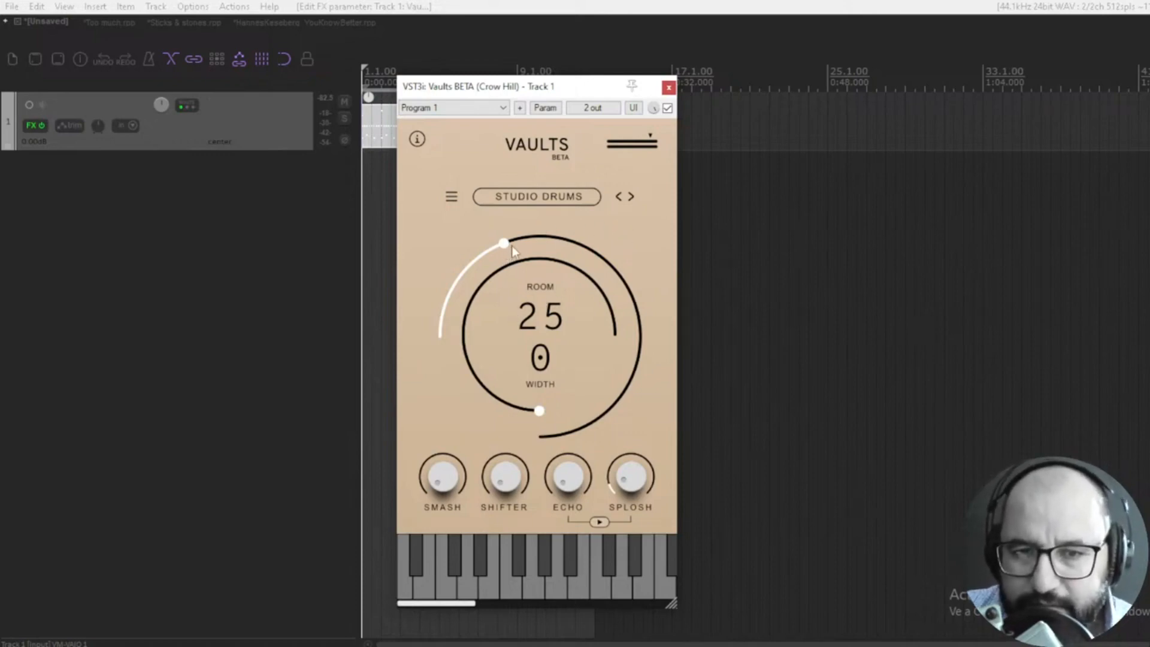
Try out the Room, Width and Echo controls of Studio Drums and return them to their starting positions
drag(507, 245, 563, 242)
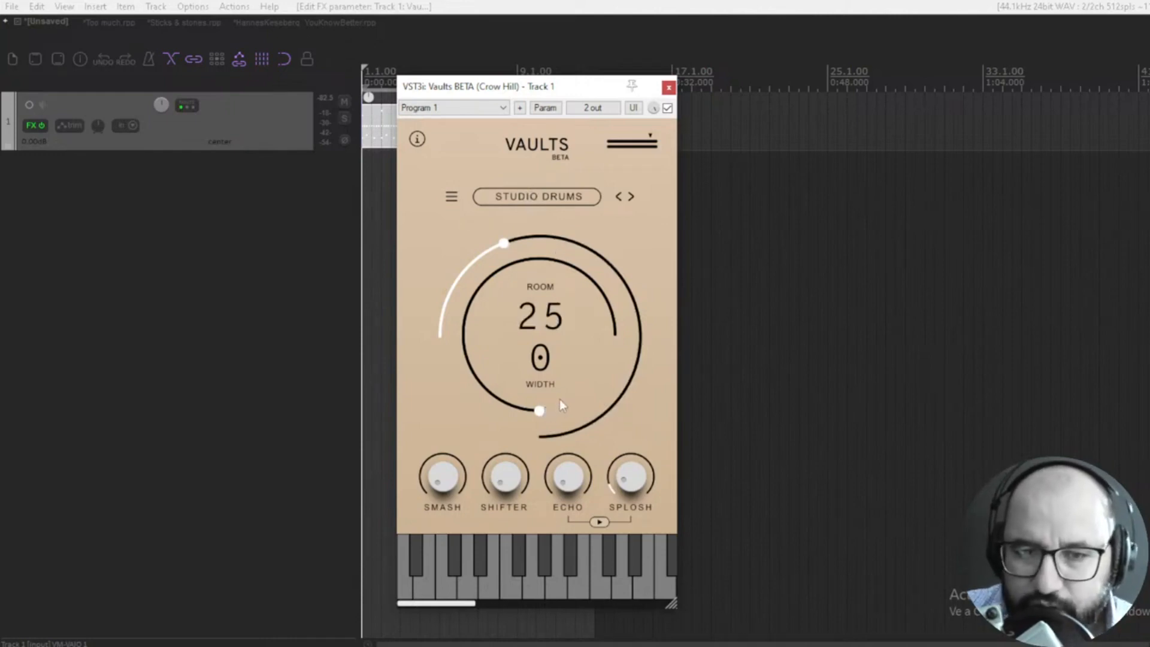
drag(540, 411, 511, 428)
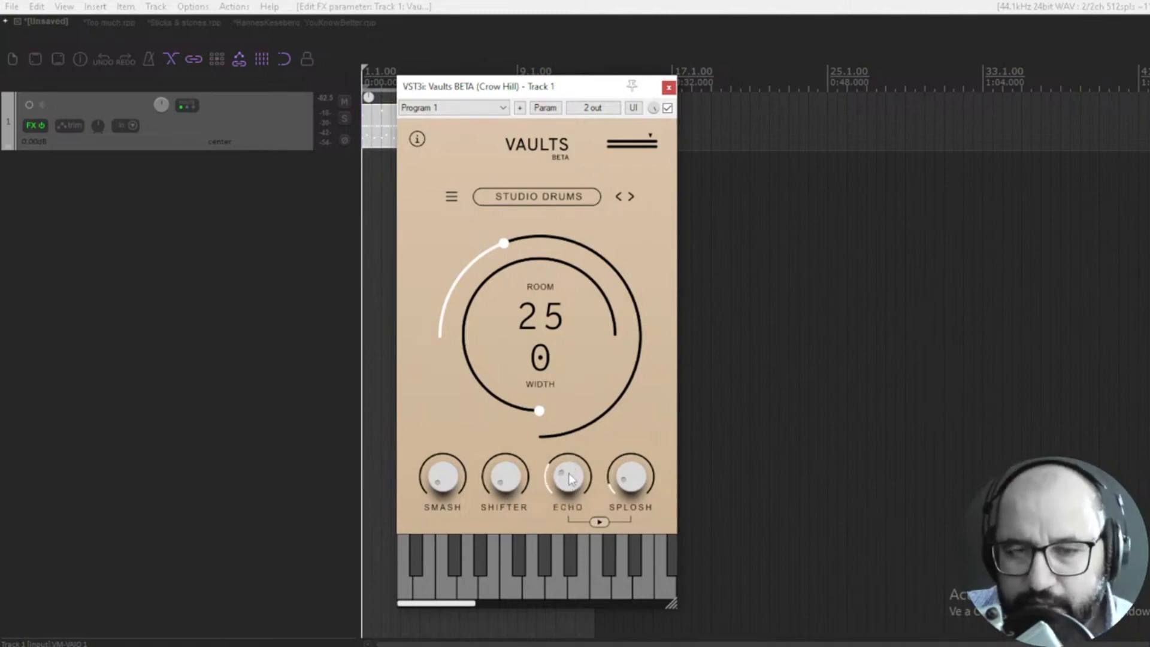
drag(569, 477, 571, 479)
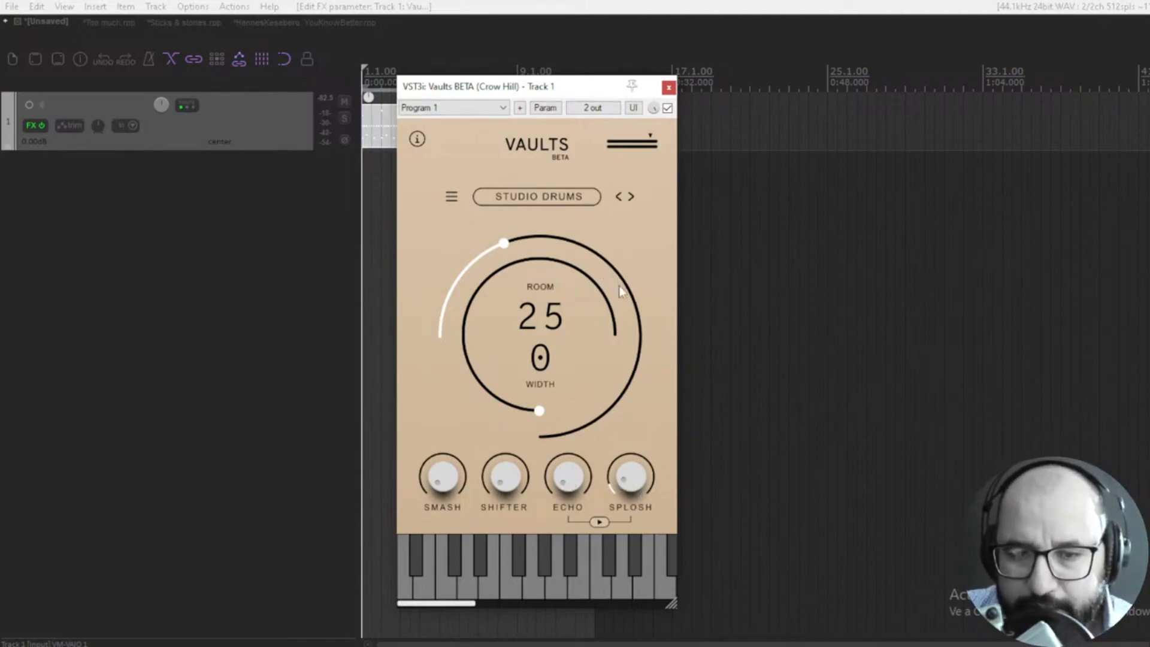
Start playback of the drum pattern and adjust Track 1's volume to 0.72 dB
key(space)
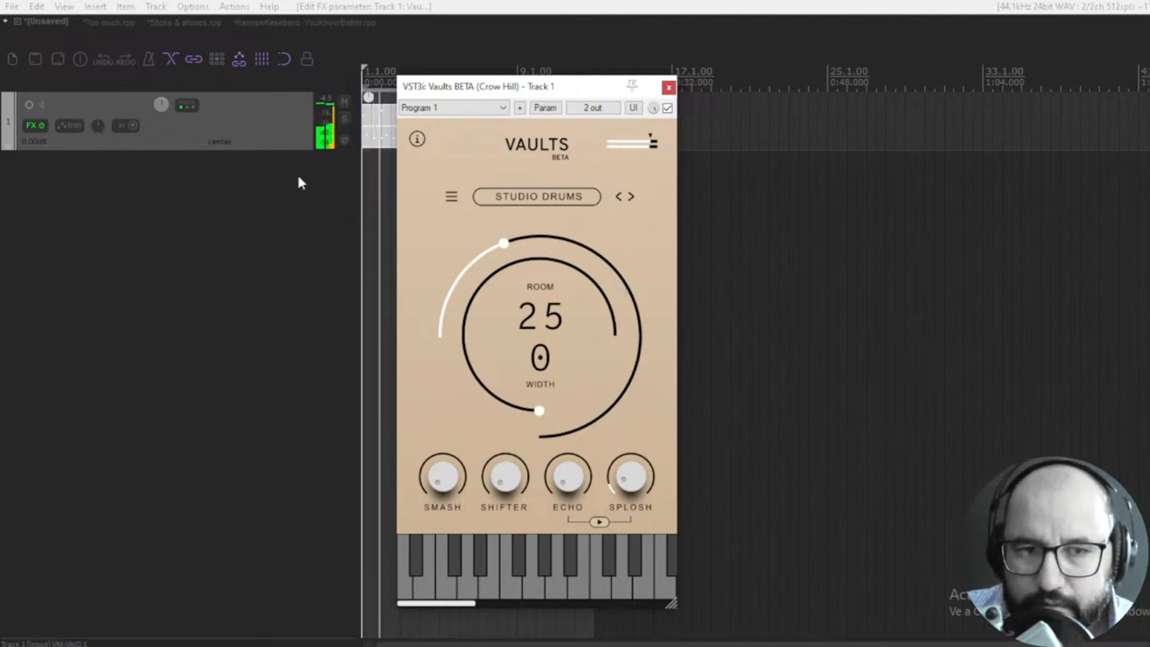
scroll(161, 110, up, 2)
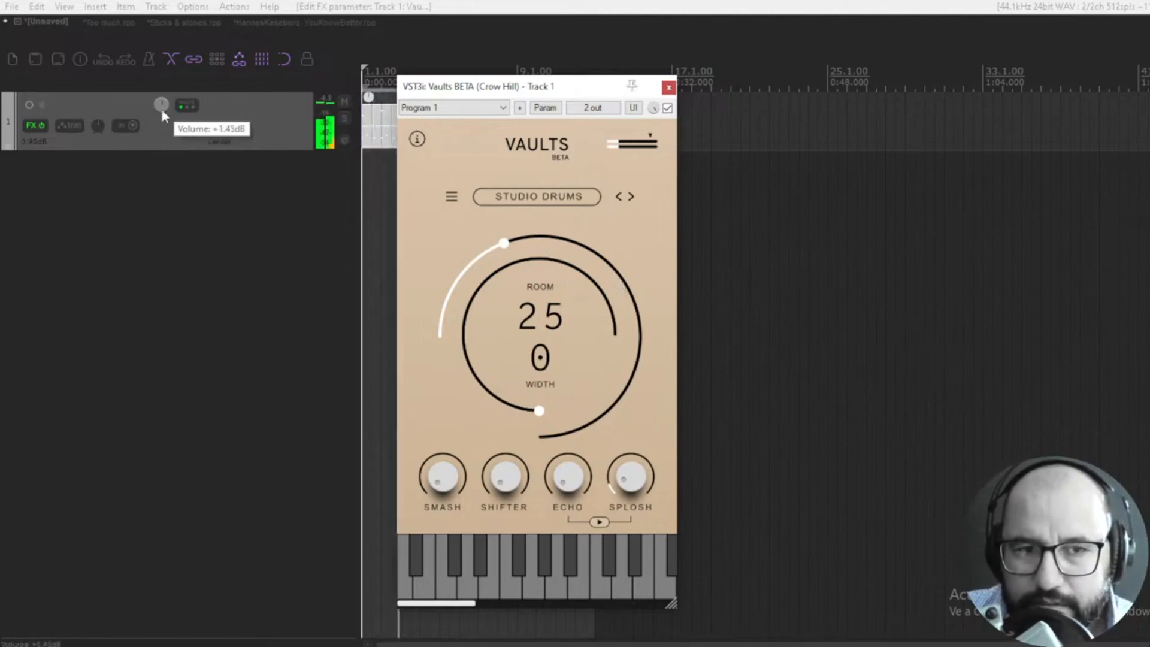
scroll(161, 109, down, 1)
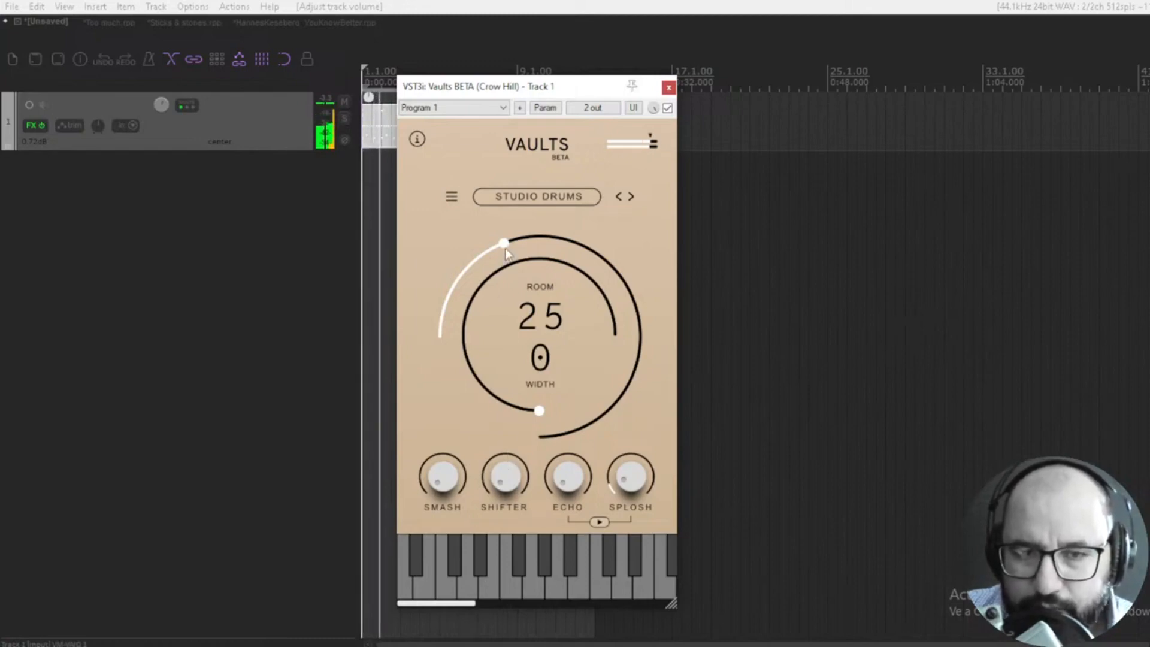
Raise the Studio Drums Room to 99, Width to 8 and Smash to 44, listening to the pattern
drag(504, 248, 540, 170)
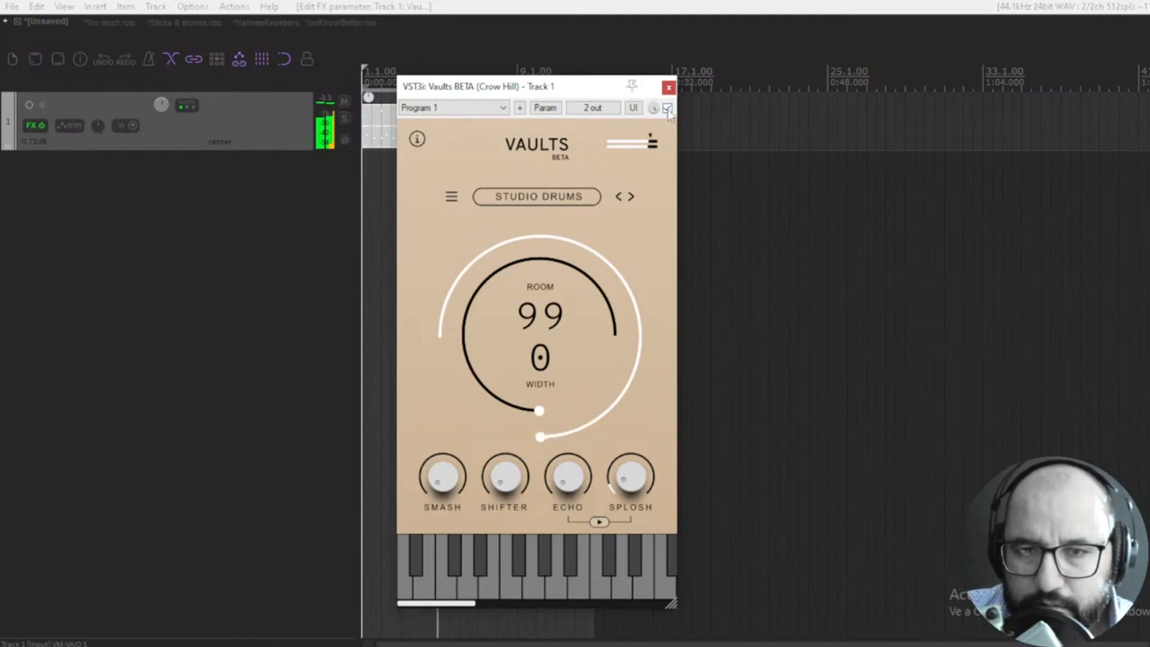
drag(537, 407, 507, 409)
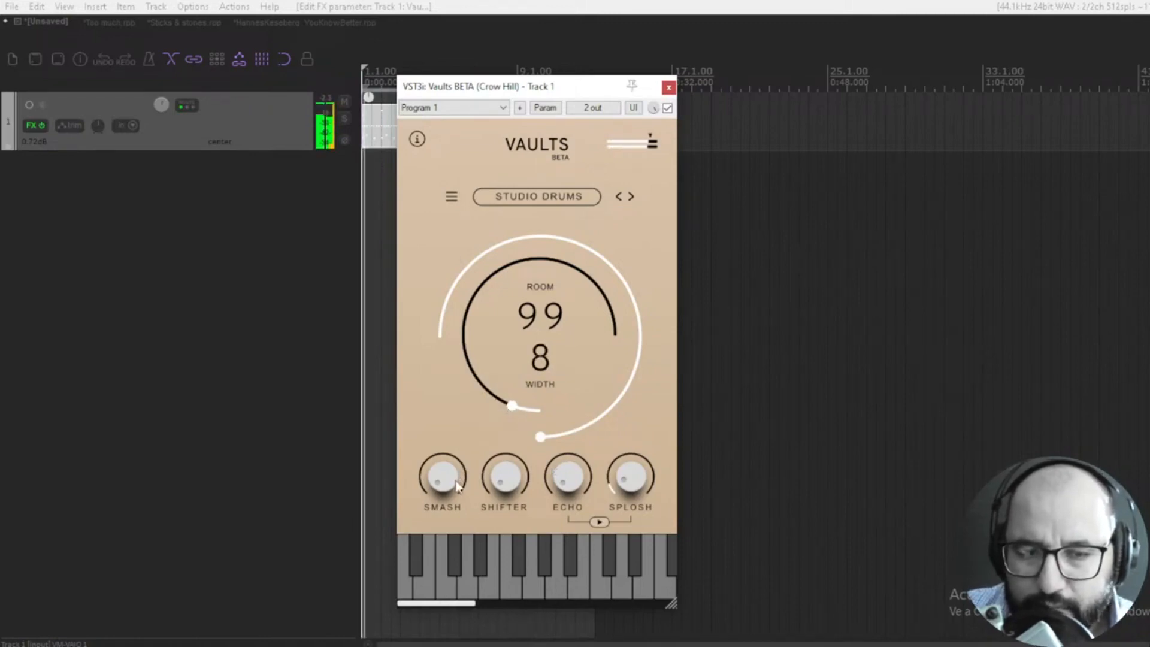
drag(456, 486, 450, 427)
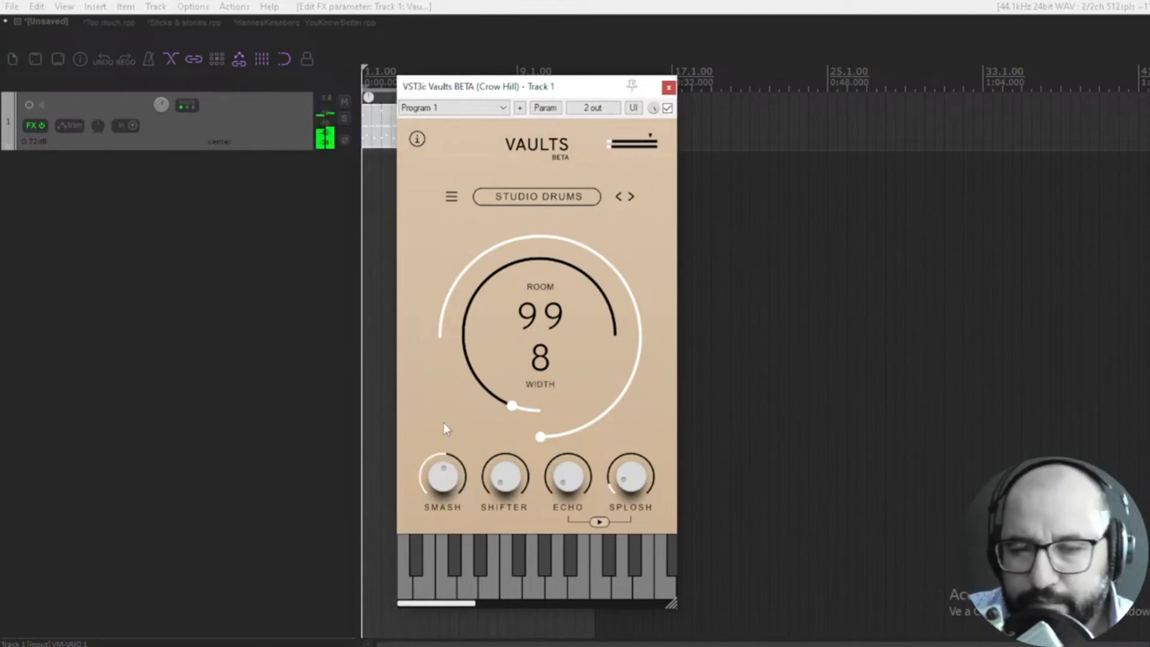
drag(455, 477, 451, 488)
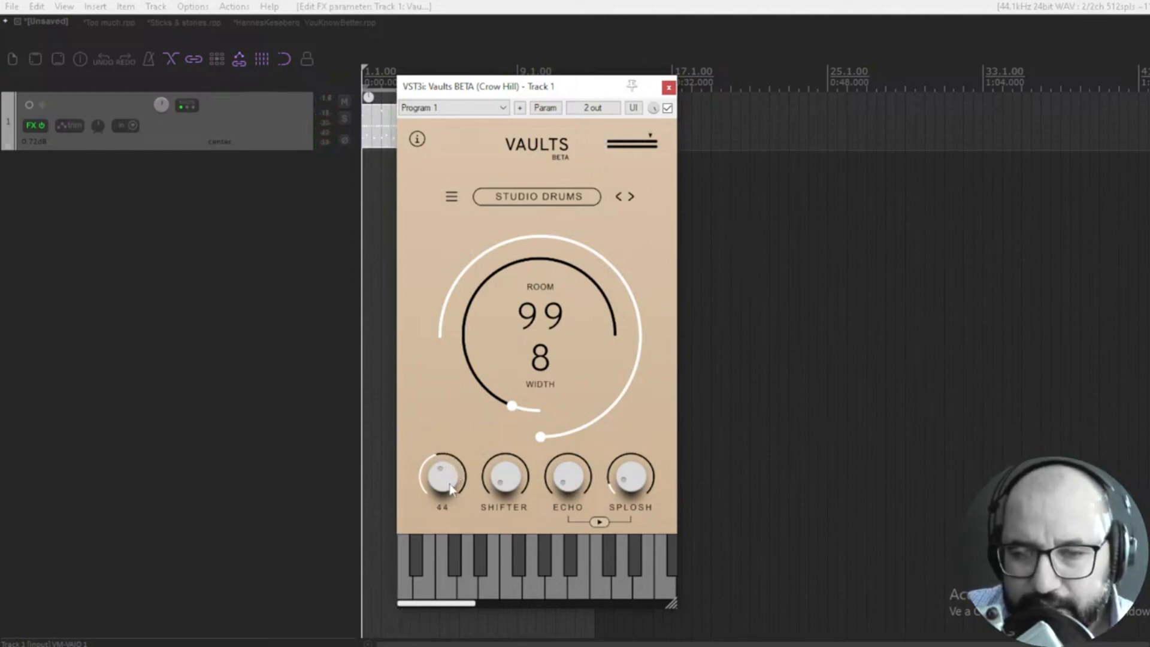
key(space)
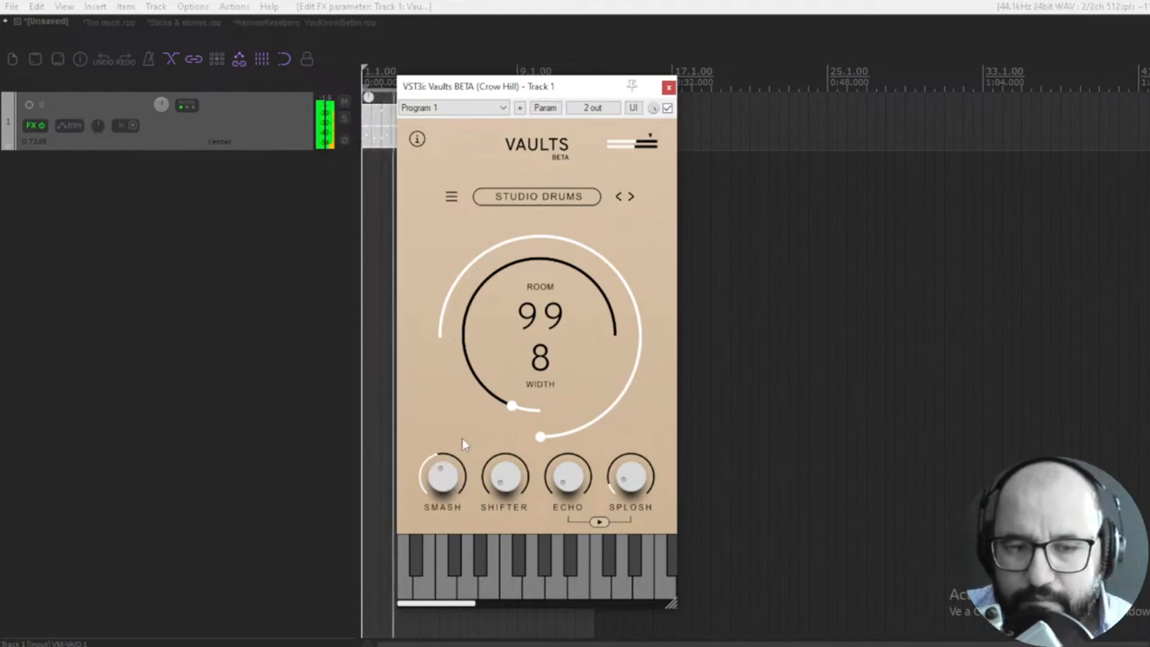
Set the Studio Drums Room to 73 and Width to 0
drag(540, 436, 540, 470)
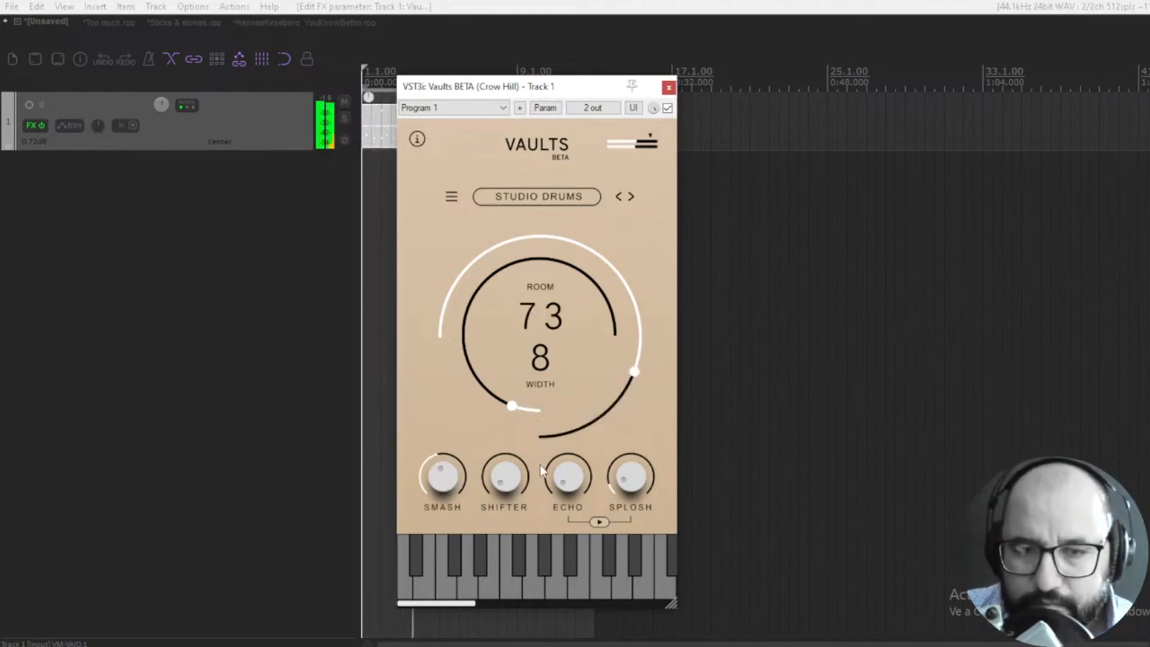
drag(515, 425, 524, 430)
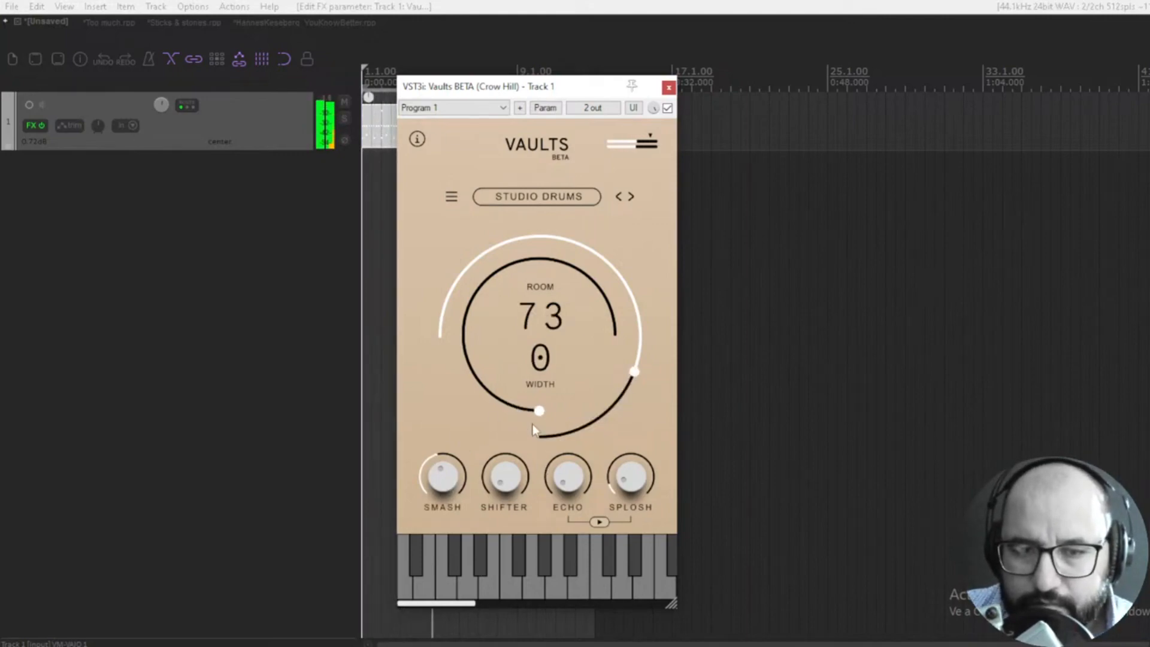
Audition high Shifter and Echo amounts on the drums and return both controls to minimum
drag(509, 482, 508, 355)
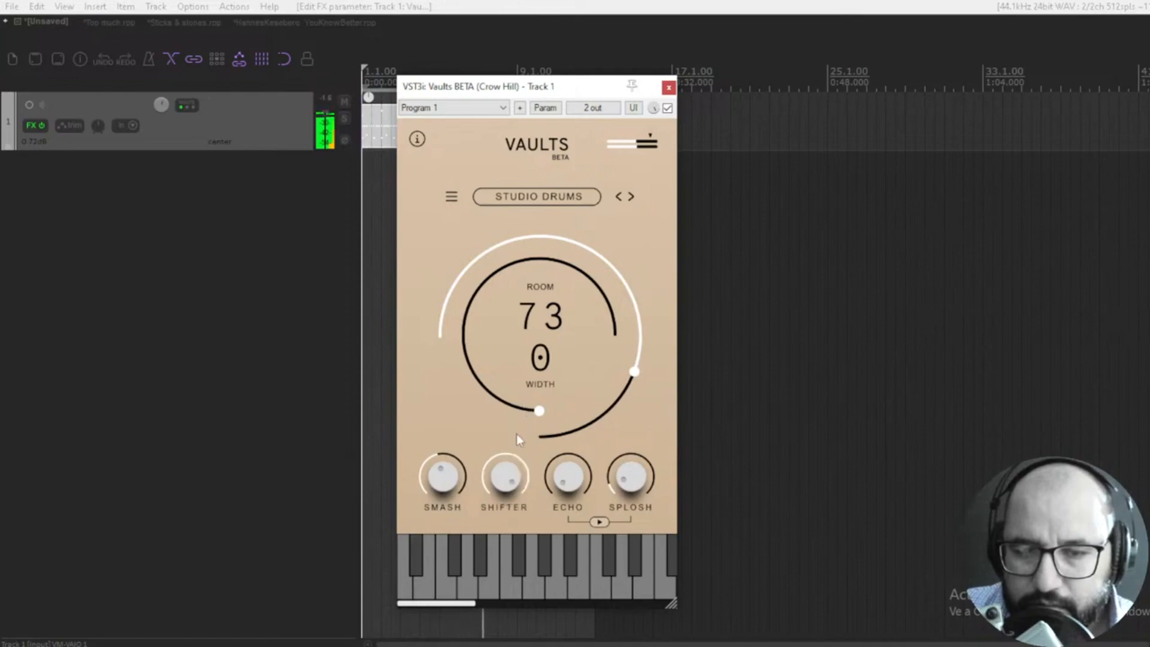
drag(508, 482, 508, 577)
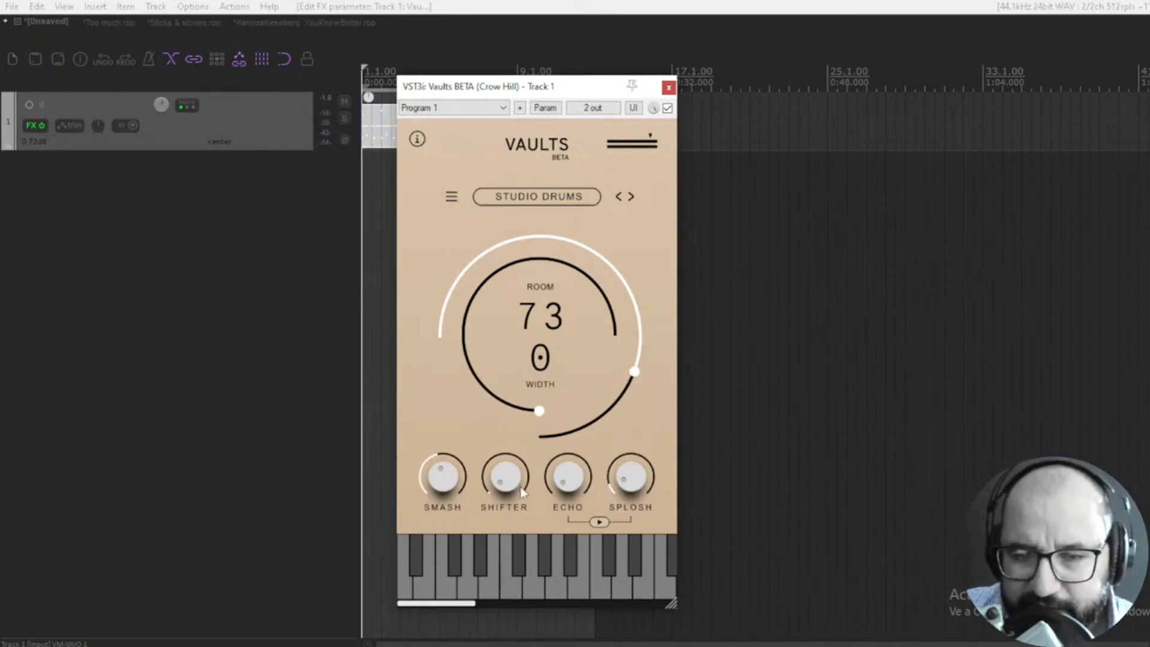
drag(570, 484, 580, 392)
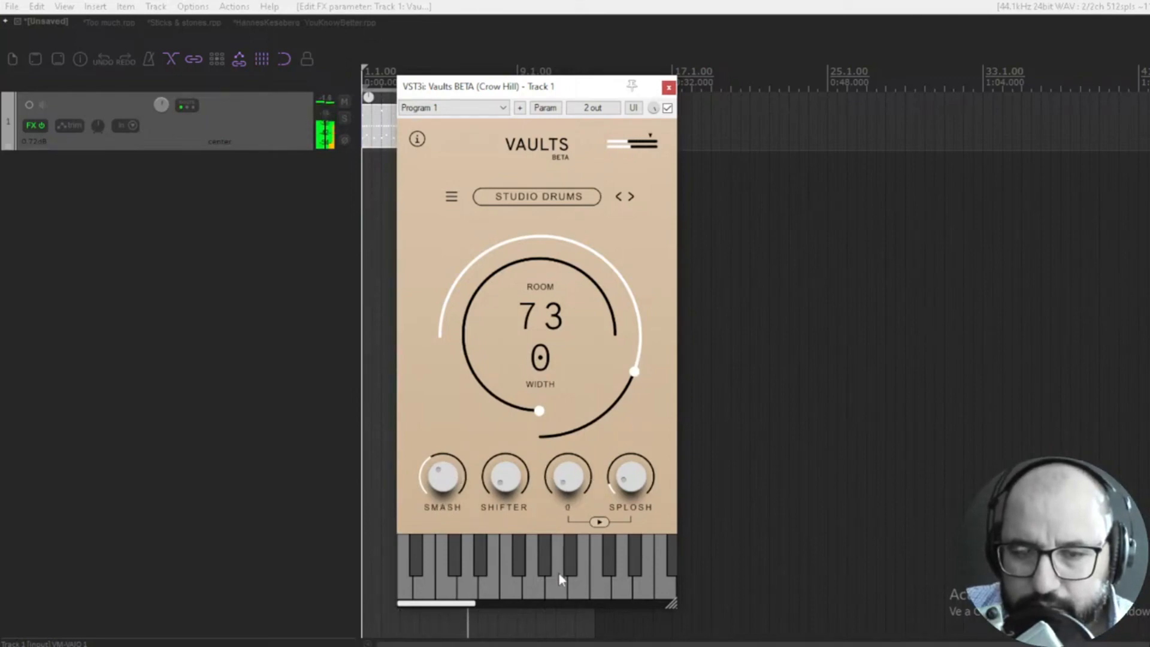
mouse_move(564, 478)
mouse_down()
mouse_move(570, 426)
mouse_move(562, 482)
mouse_up()
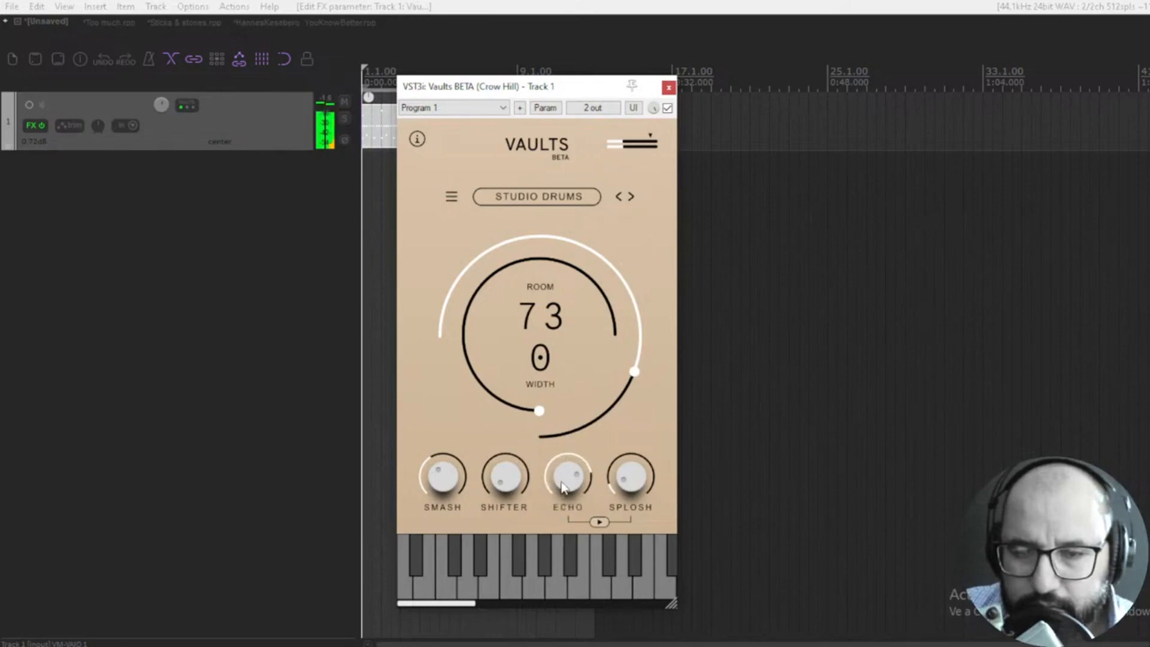
drag(576, 482, 577, 461)
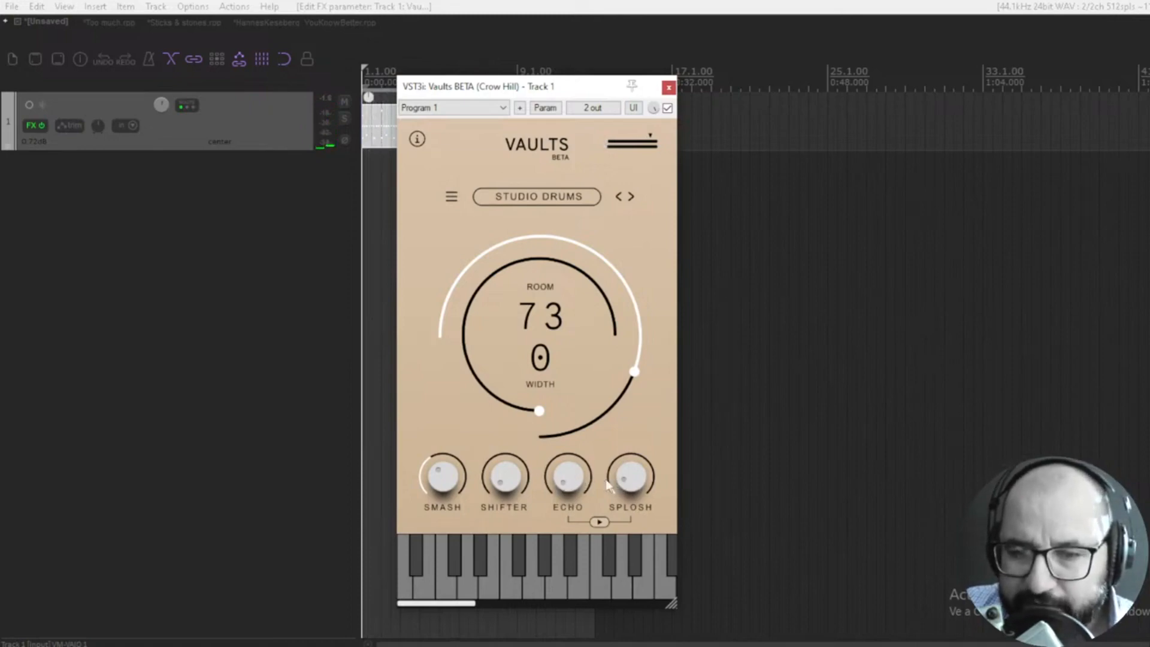
Play the pattern and raise Splosh and Echo to high amounts, Smash to about halfway and Shifter slightly
key(space)
drag(631, 477, 646, 401)
drag(558, 501, 579, 400)
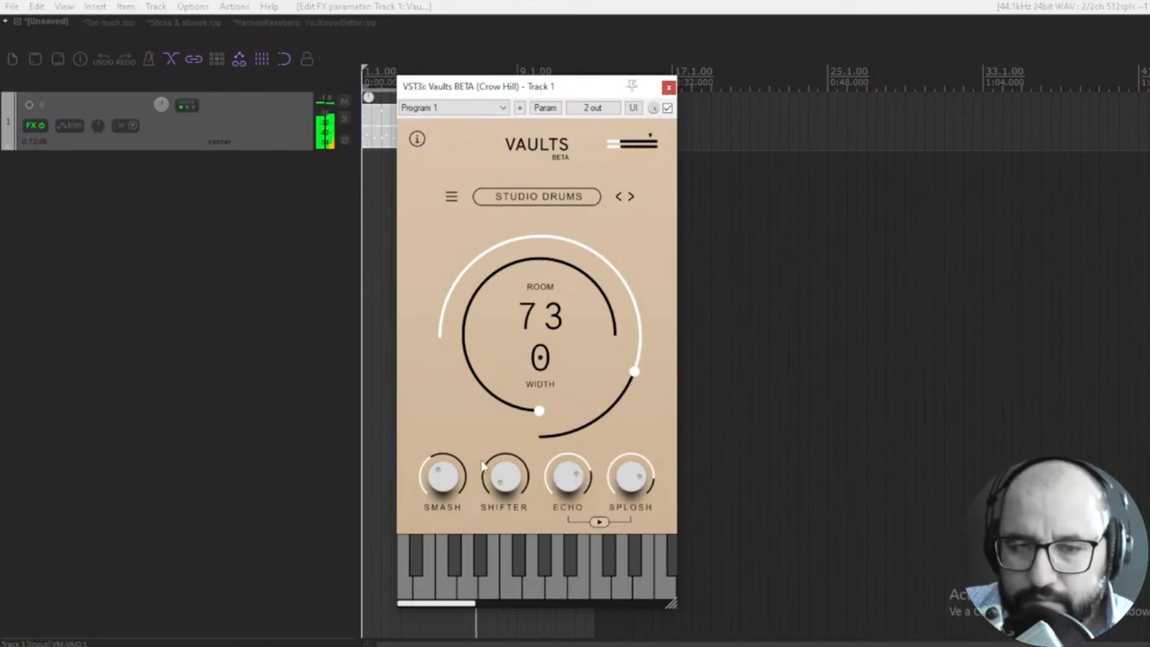
drag(443, 475, 454, 428)
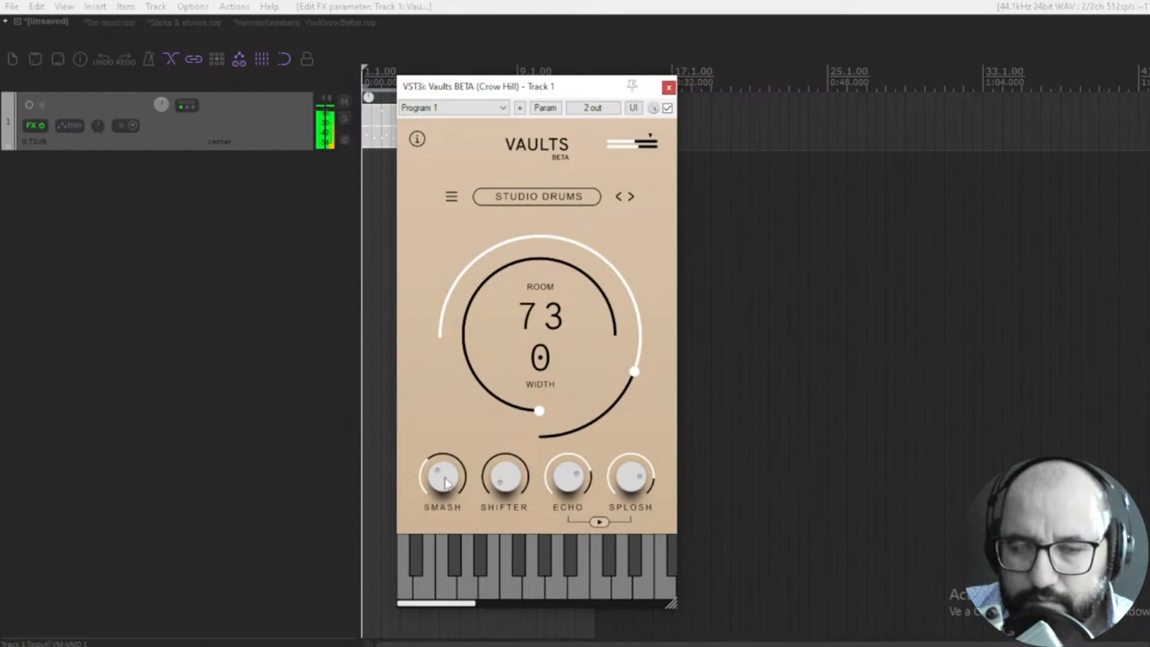
drag(505, 476, 451, 476)
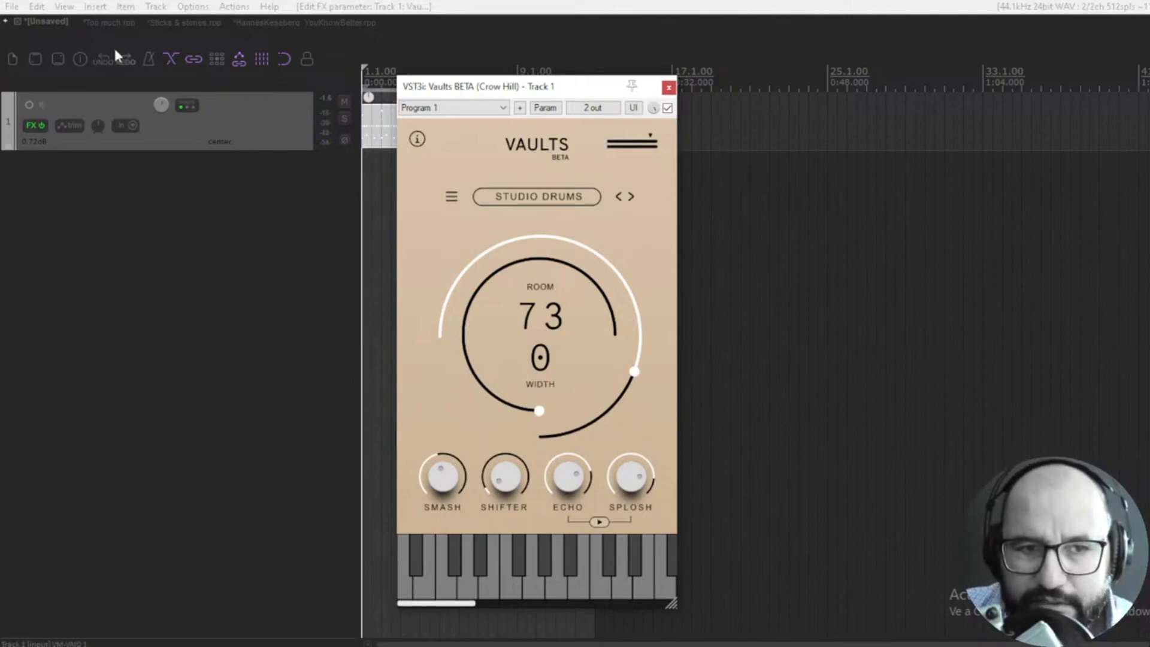
Switch to the Too much.rpp project and try lowering the DRUMS compressor's threshold, restoring it to its highest position
click(107, 24)
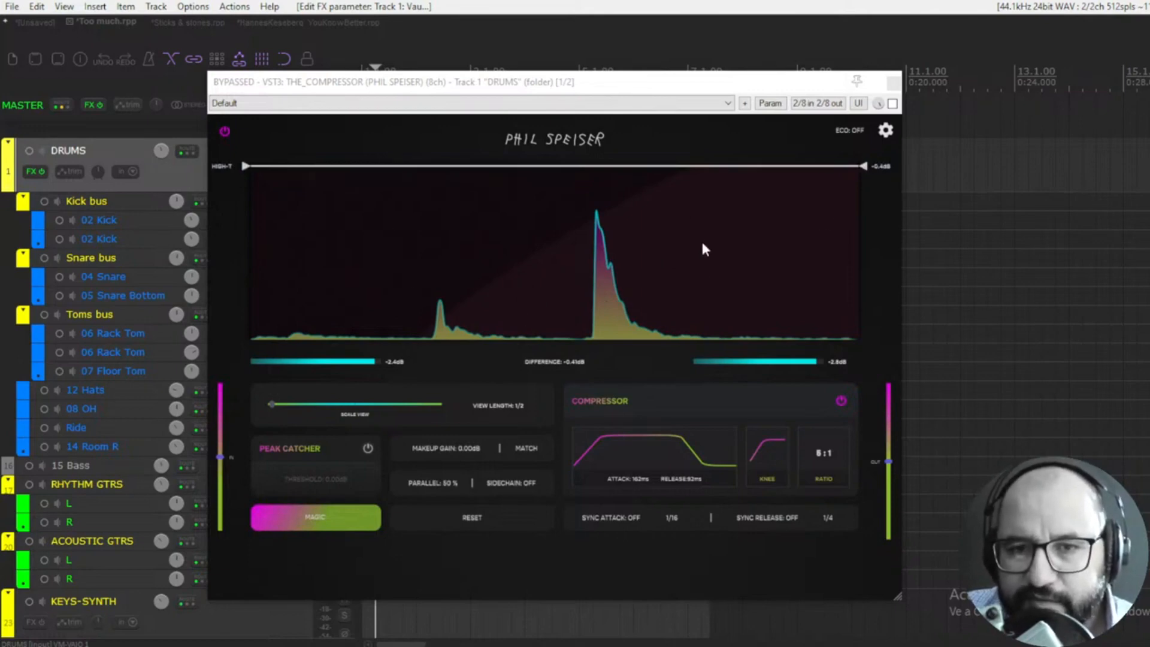
drag(246, 167, 246, 280)
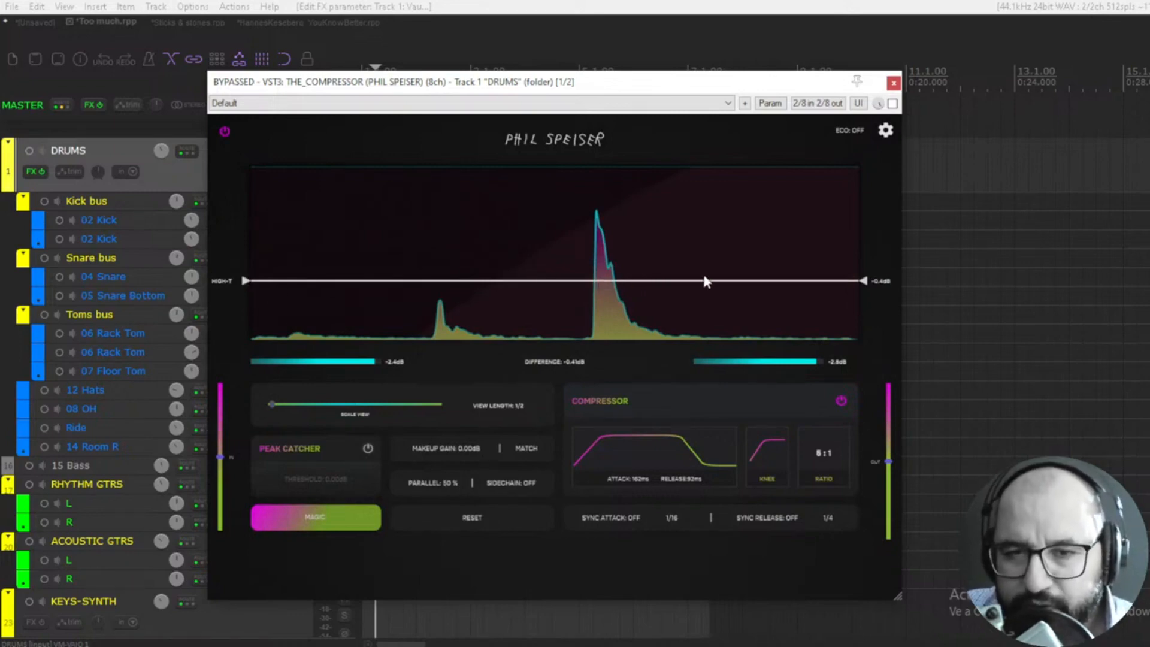
drag(246, 282, 246, 167)
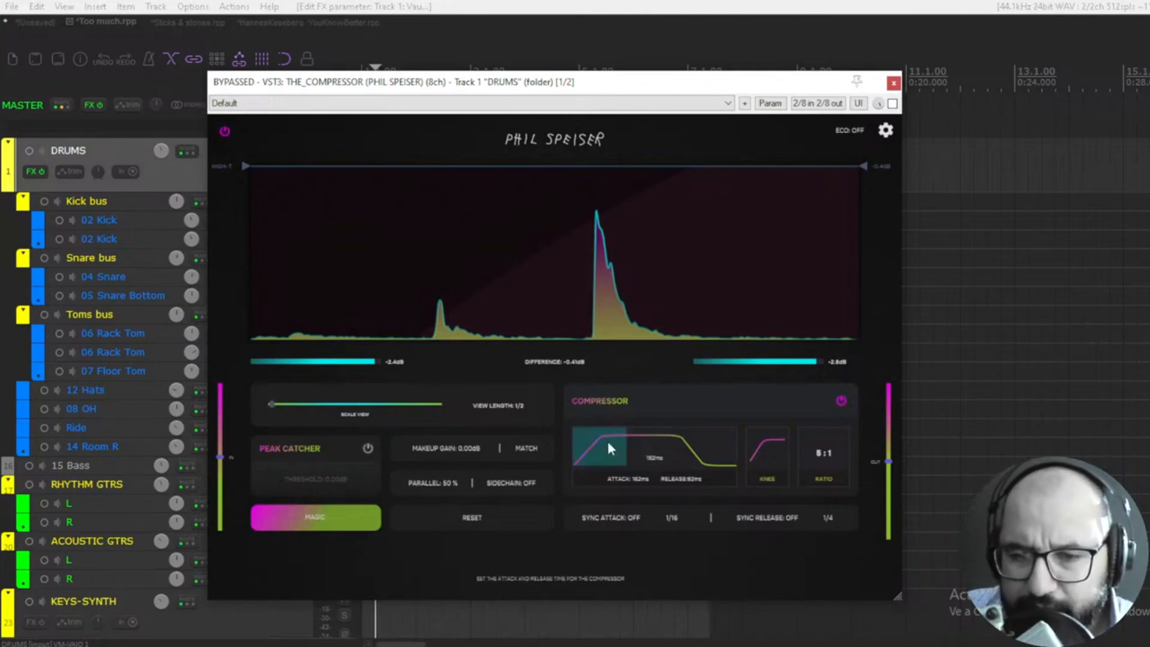
Set the DRUMS compressor's attack to about 28 ms and its release to about 180 ms
mouse_move(608, 443)
mouse_down()
mouse_move(618, 447)
mouse_move(573, 444)
mouse_move(588, 451)
mouse_up()
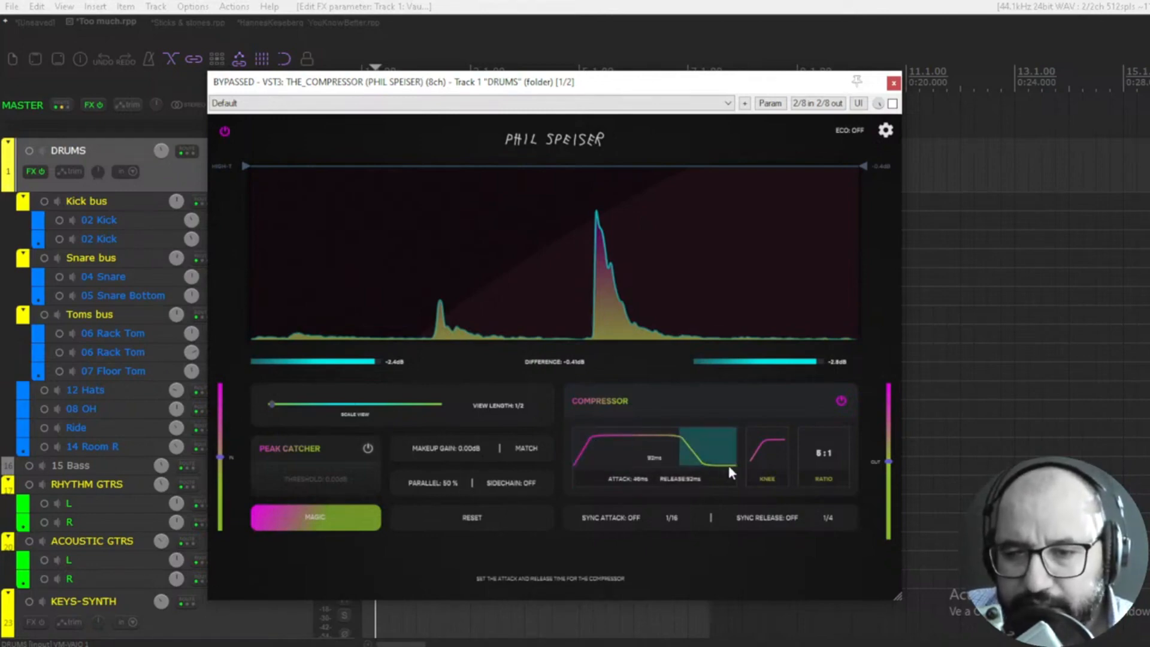
drag(602, 450, 578, 448)
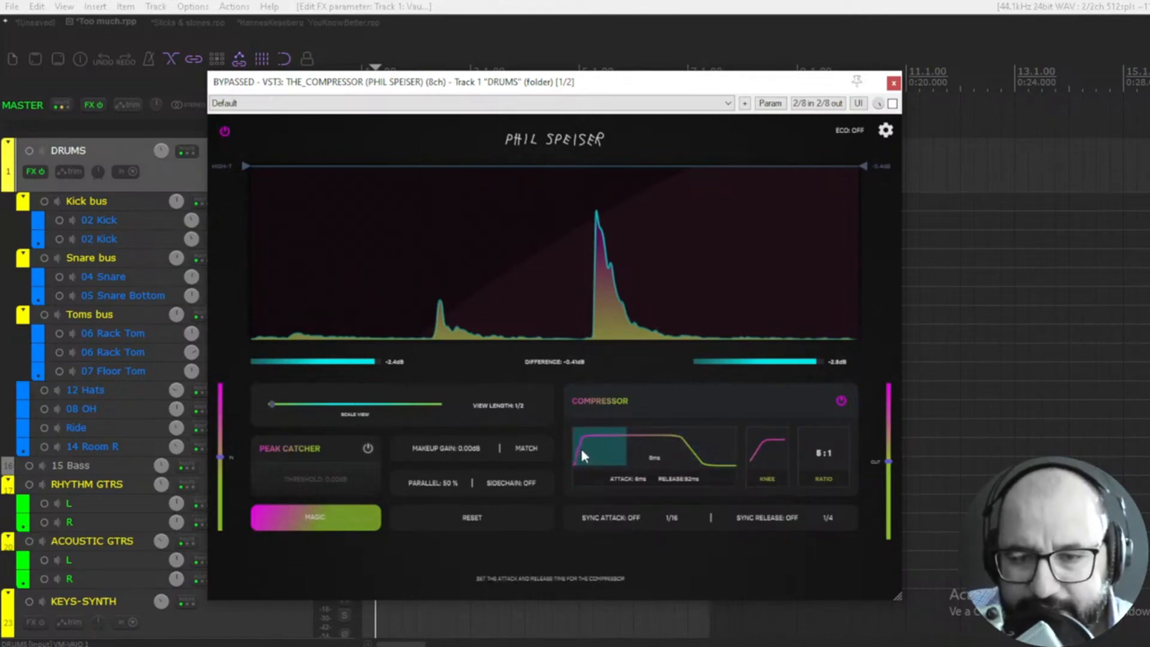
mouse_move(580, 451)
mouse_down()
mouse_move(632, 454)
mouse_move(566, 457)
mouse_move(588, 458)
mouse_up()
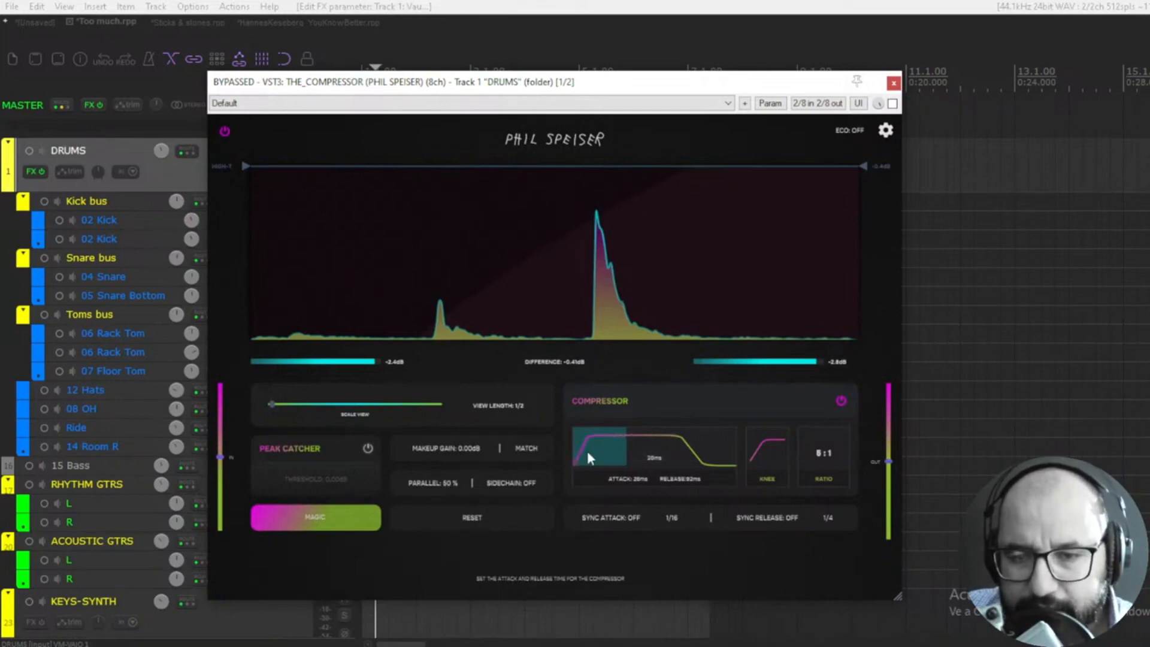
drag(699, 451, 652, 450)
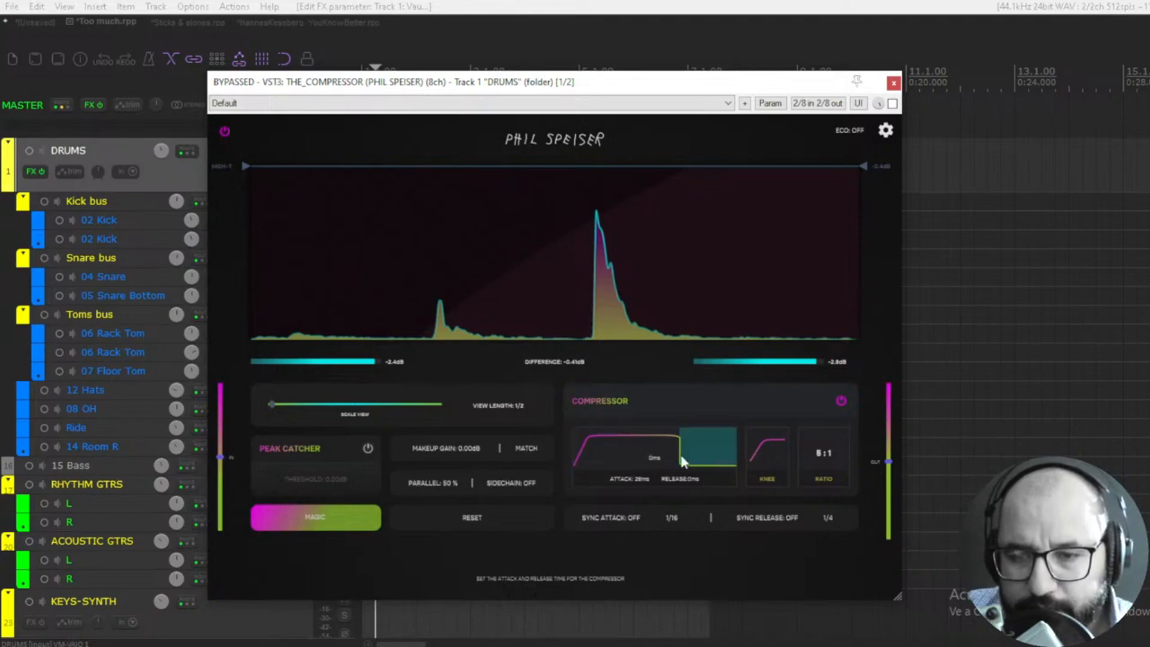
drag(683, 461, 710, 454)
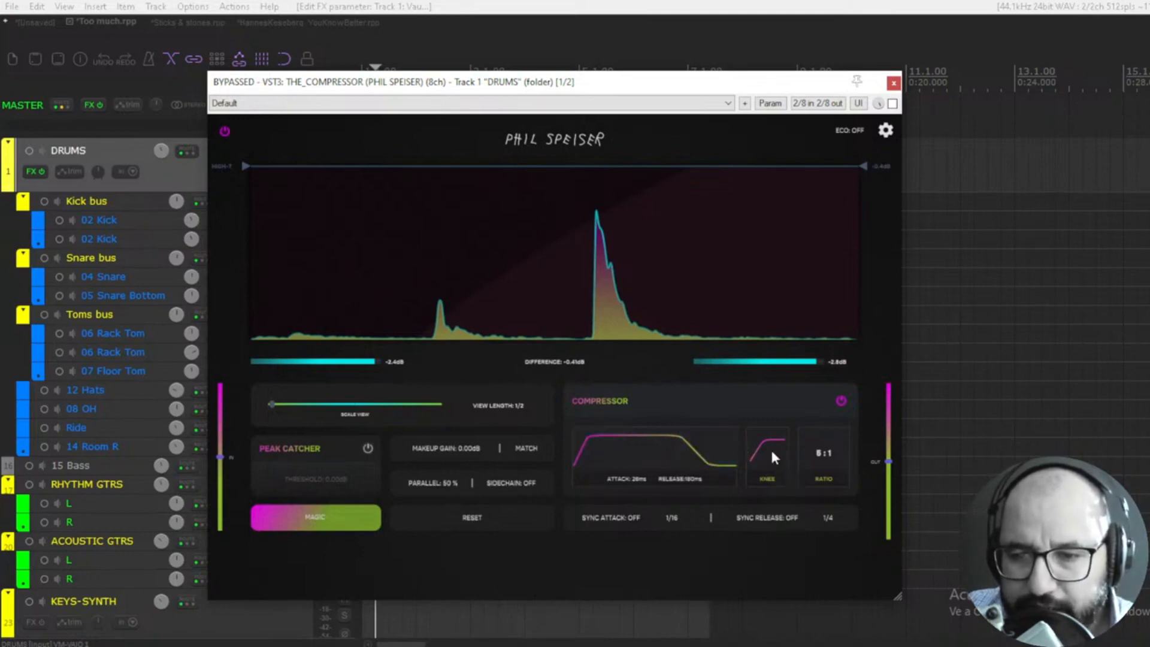
Adjust the DRUMS compressor's knee and raise its ratio to 100:1
mouse_move(773, 458)
mouse_down()
mouse_move(776, 426)
mouse_move(772, 442)
mouse_up()
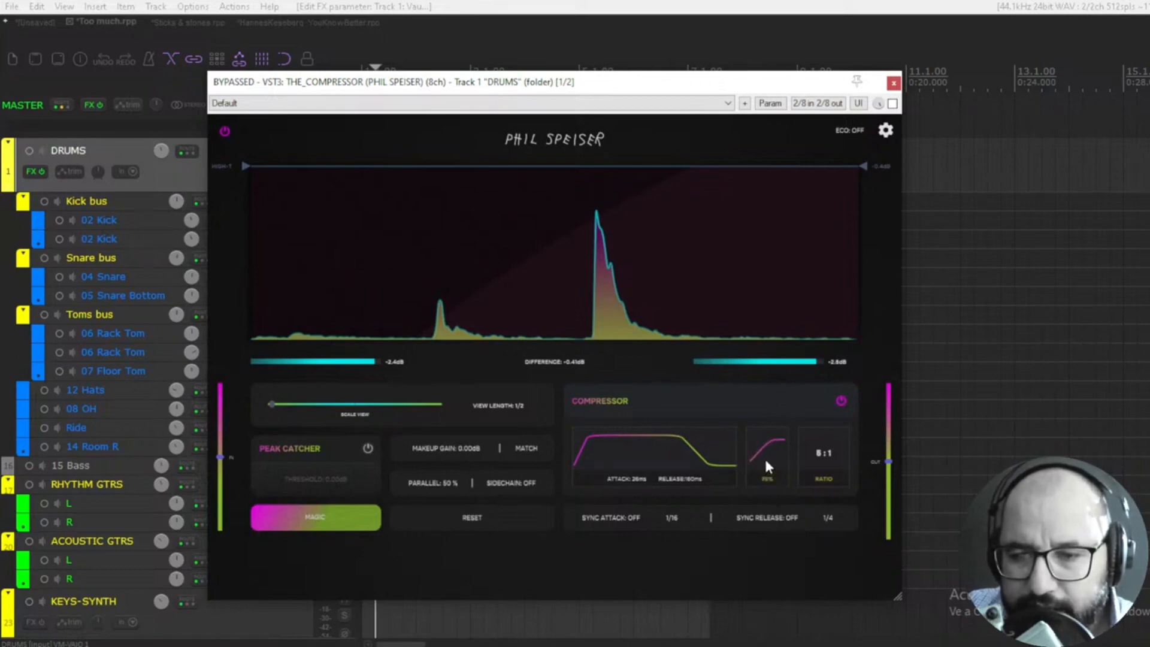
drag(828, 453, 832, 306)
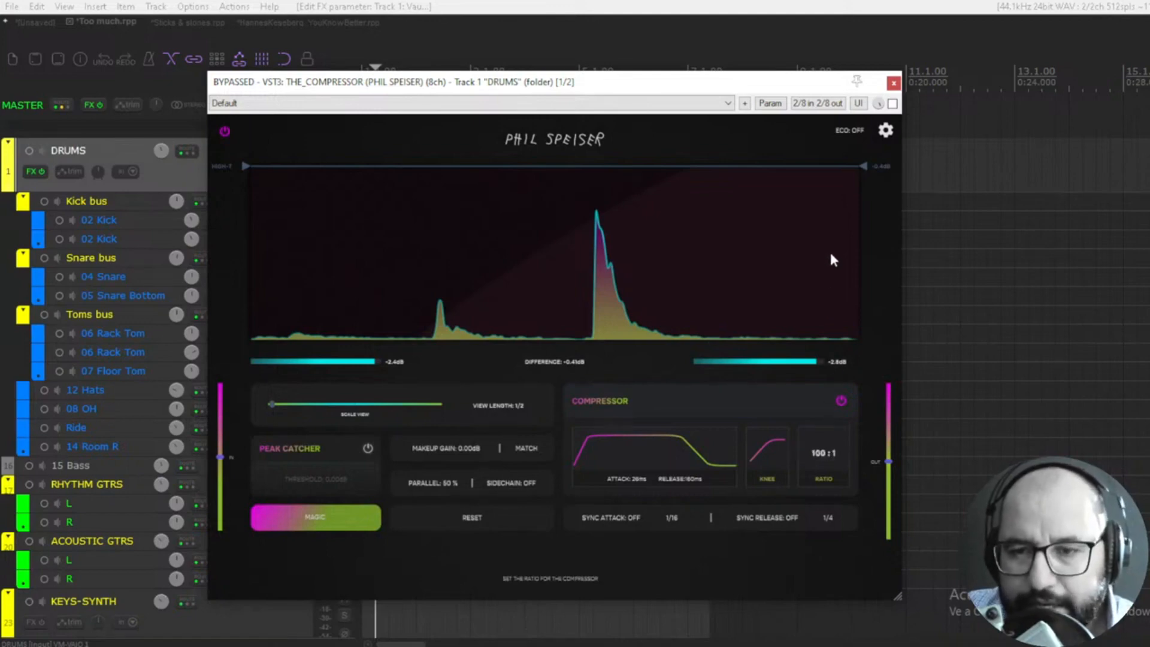
Set the DRUMS compressor's ratio to 4:1 and try a larger waveform display scale, returning it to its lowest value
drag(830, 254, 822, 461)
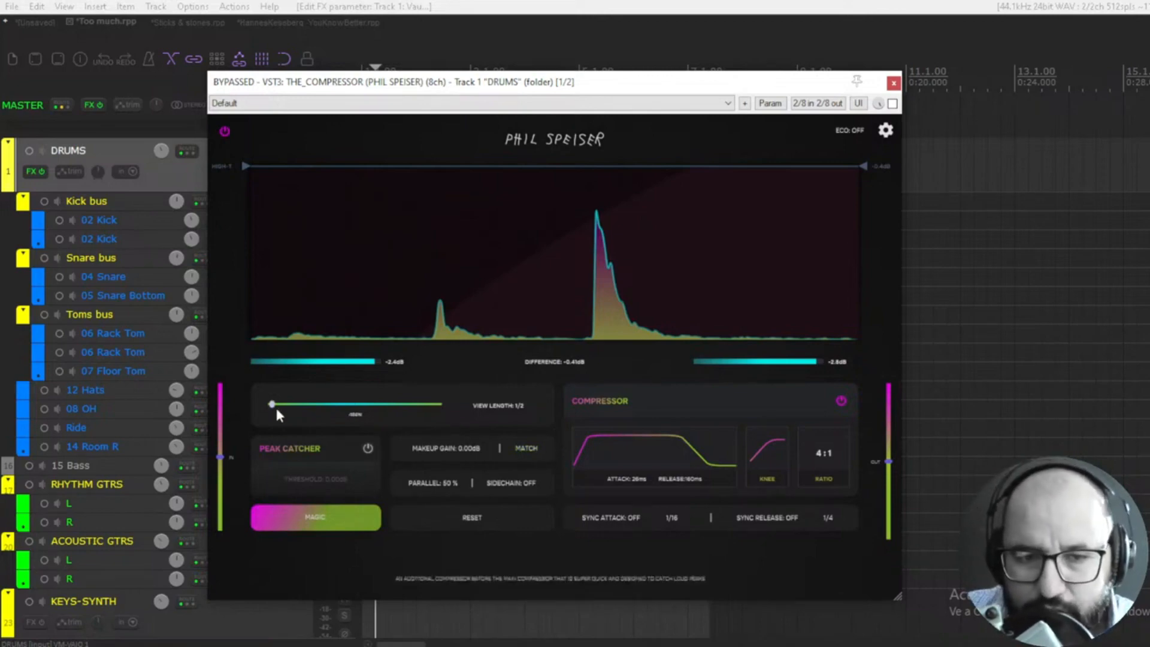
drag(271, 406, 446, 416)
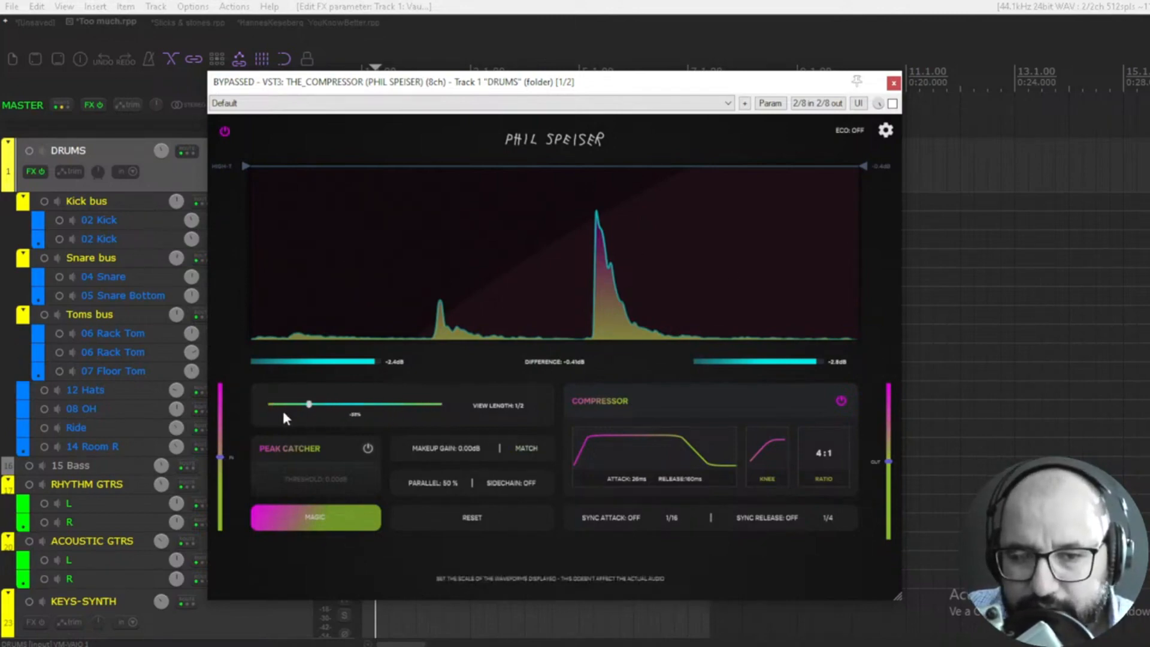
drag(283, 412, 271, 410)
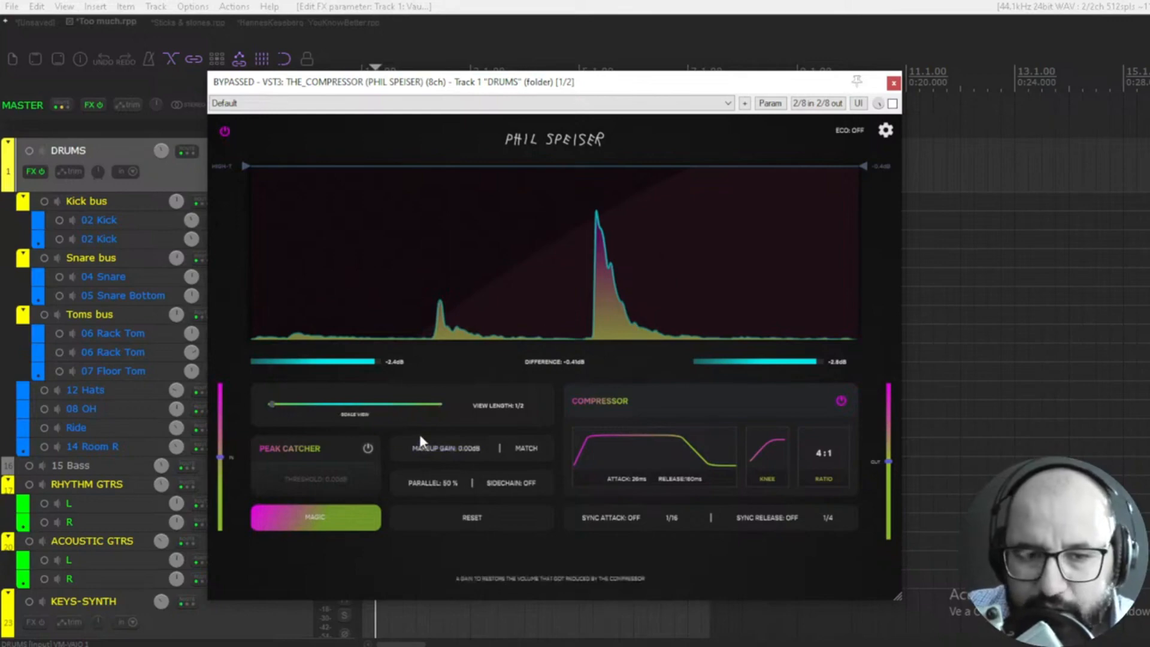
Try the parallel amount and reset it to 0%, and switch attack sync on and back off
mouse_move(439, 484)
mouse_down()
mouse_move(456, 357)
mouse_move(468, 463)
mouse_move(445, 591)
mouse_move(456, 393)
mouse_move(450, 465)
mouse_up()
double_click(449, 482)
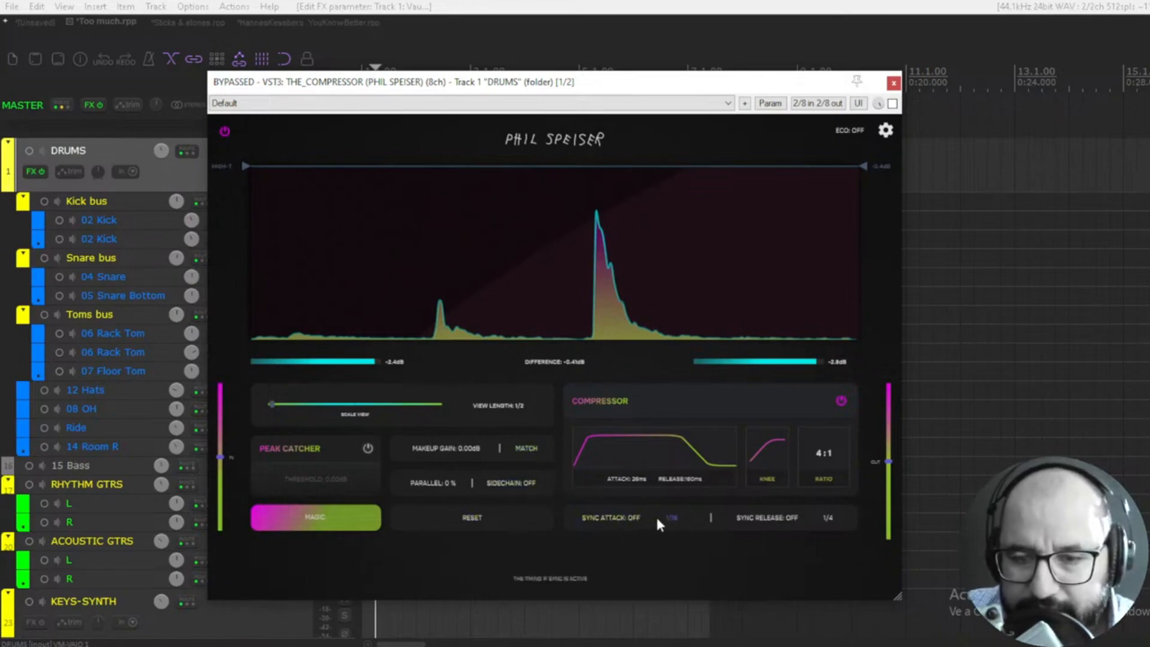
click(619, 516)
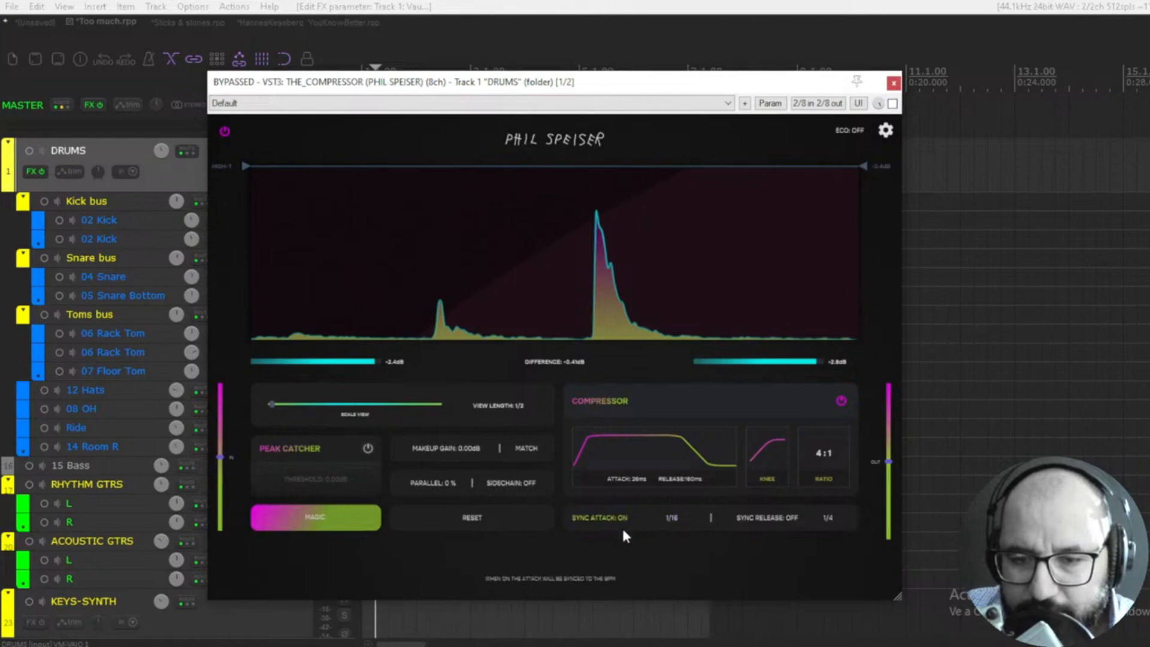
click(615, 519)
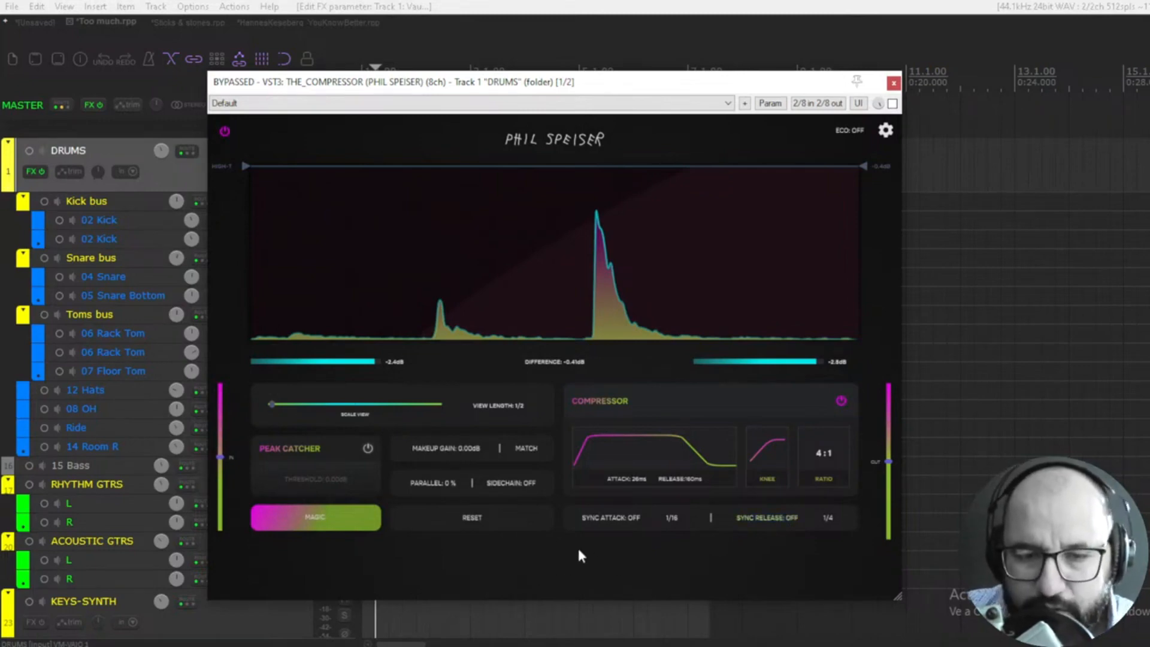
Open the Magic automatic mode and try the -6 dB and -12 dB input levelling options, returning the choice to No
click(342, 526)
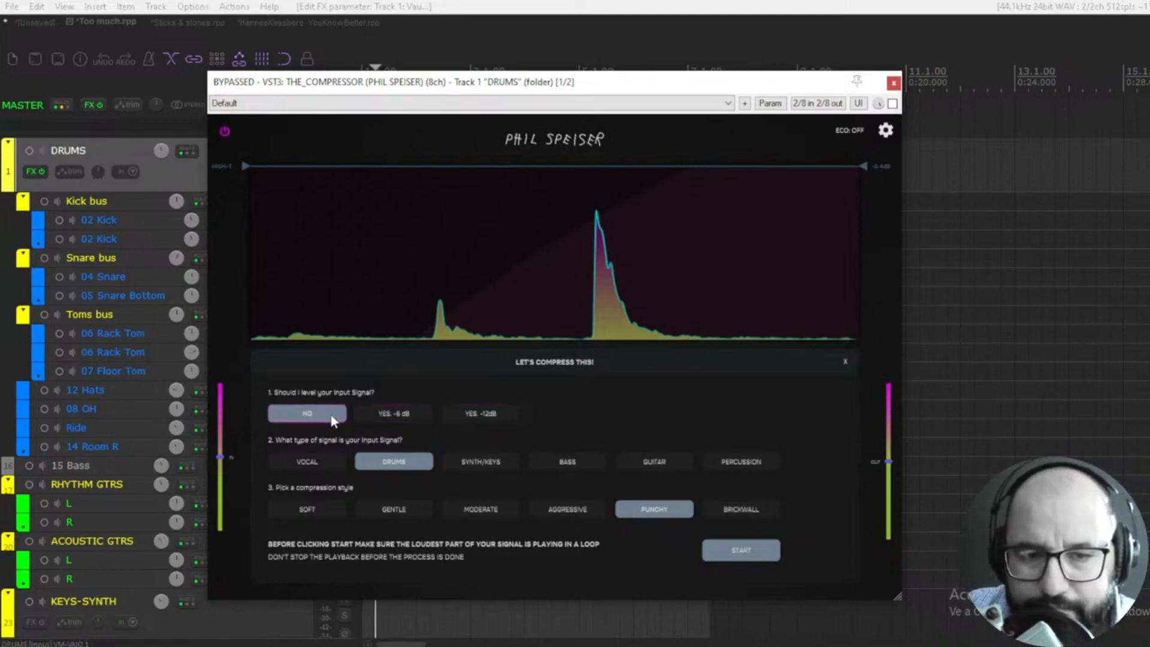
click(372, 412)
click(447, 410)
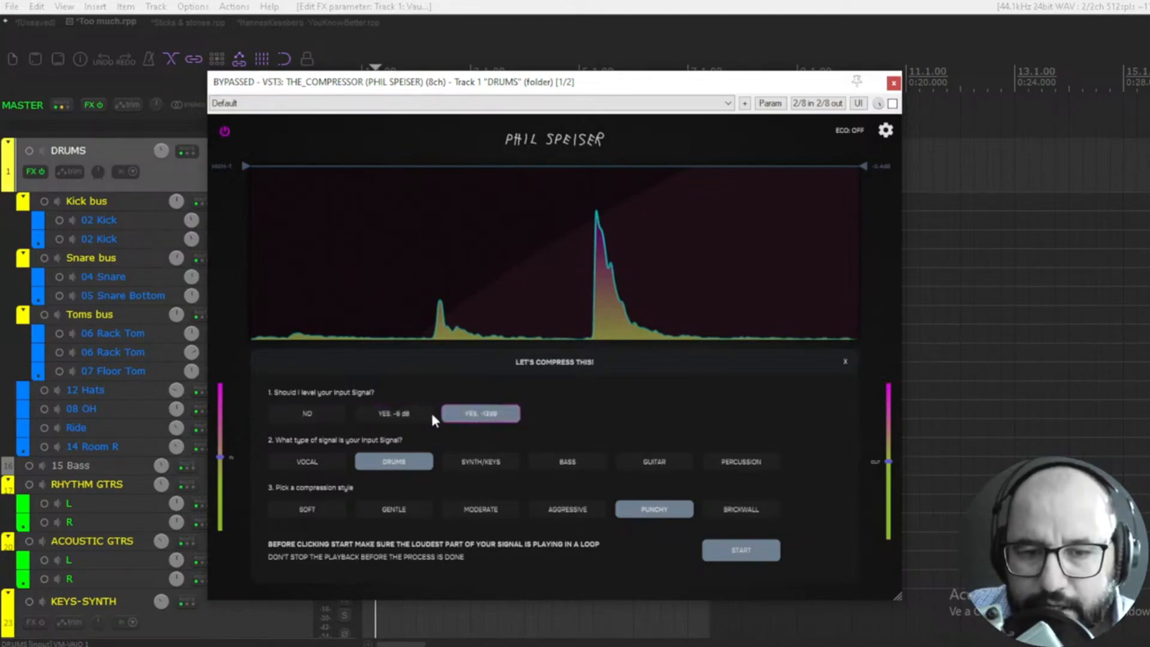
click(409, 416)
click(486, 416)
click(401, 419)
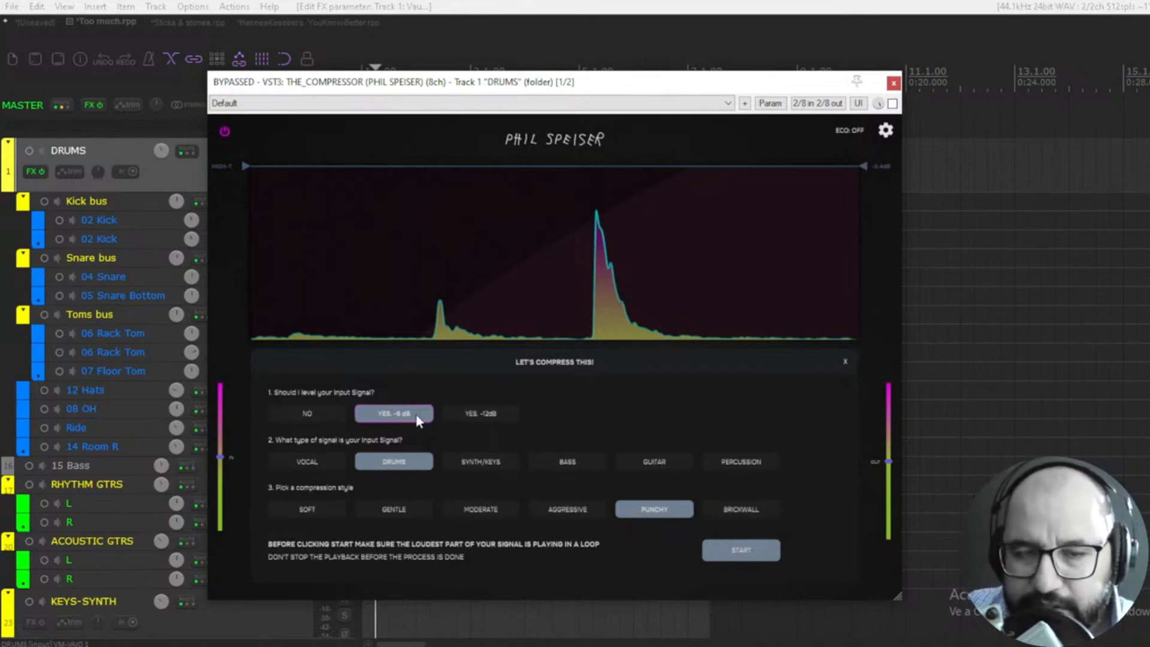
click(325, 413)
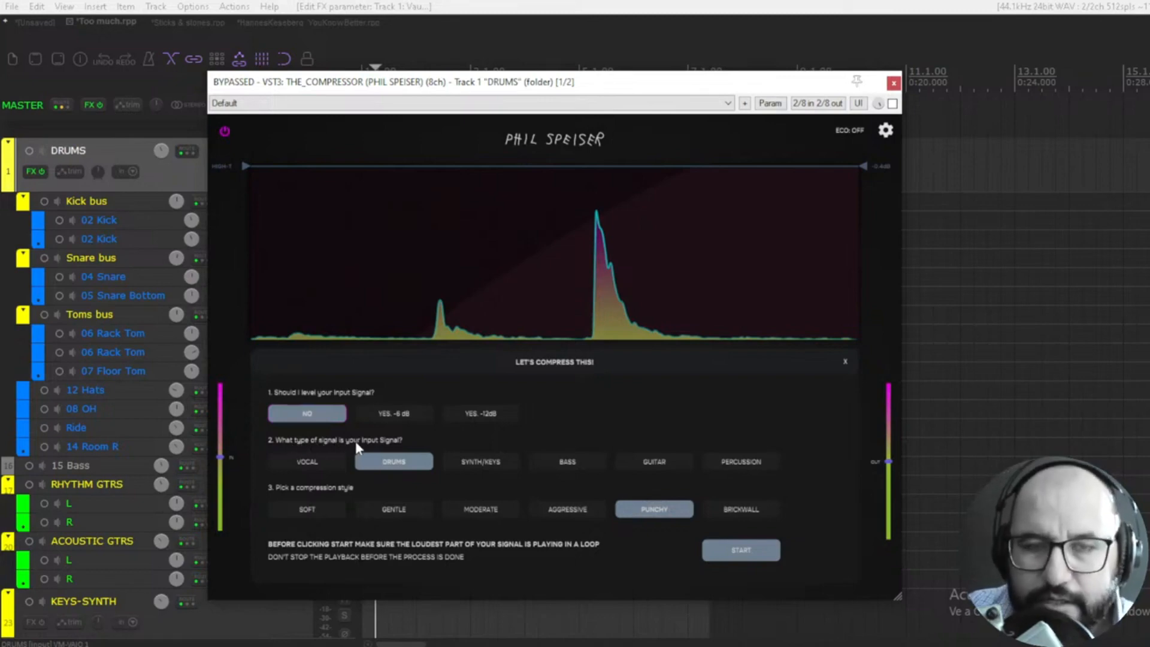
Try the input signal types from Vocal to Percussion, reselect Drums and close the automatic mode without starting it
click(316, 458)
click(394, 459)
click(476, 460)
click(573, 461)
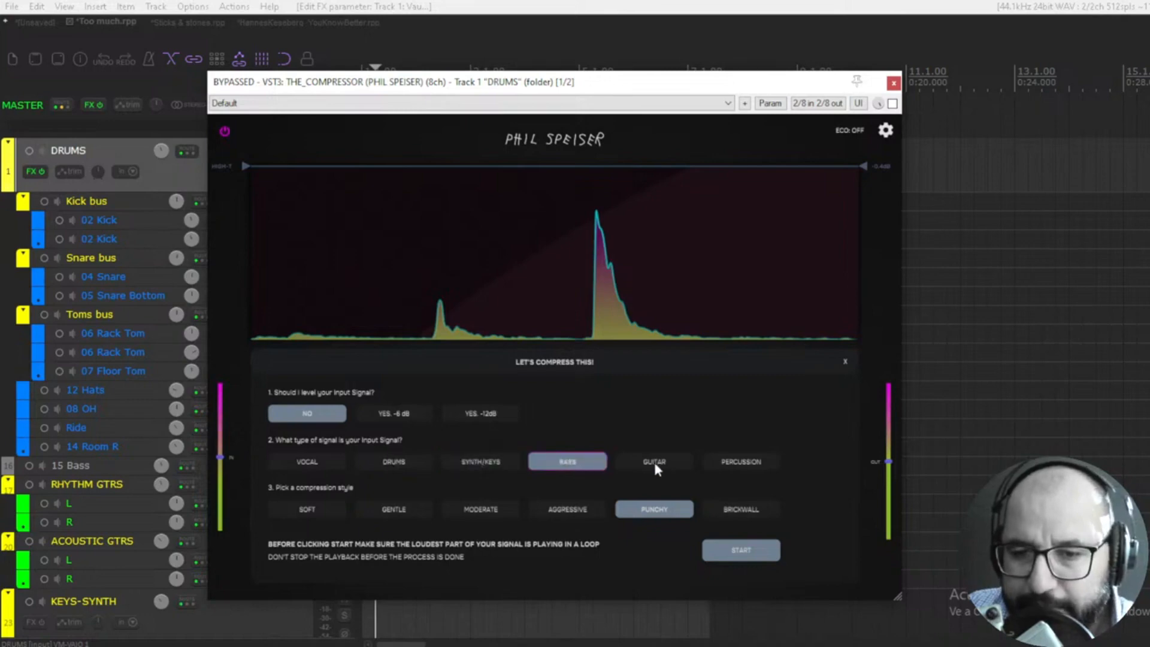
click(654, 462)
click(741, 464)
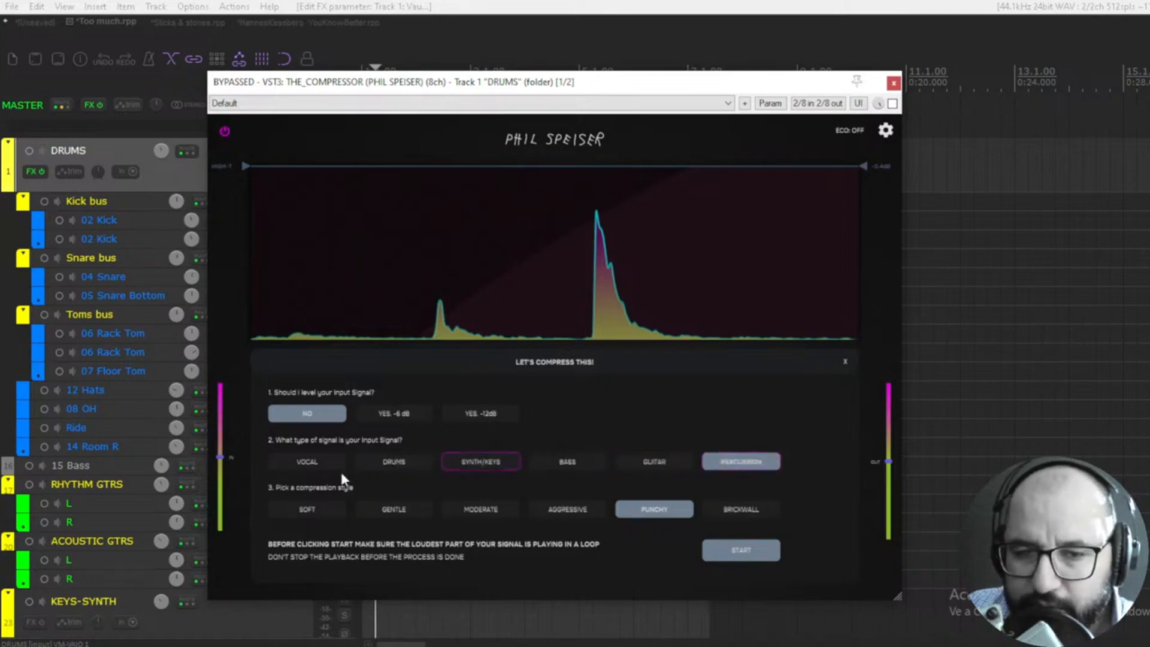
click(422, 460)
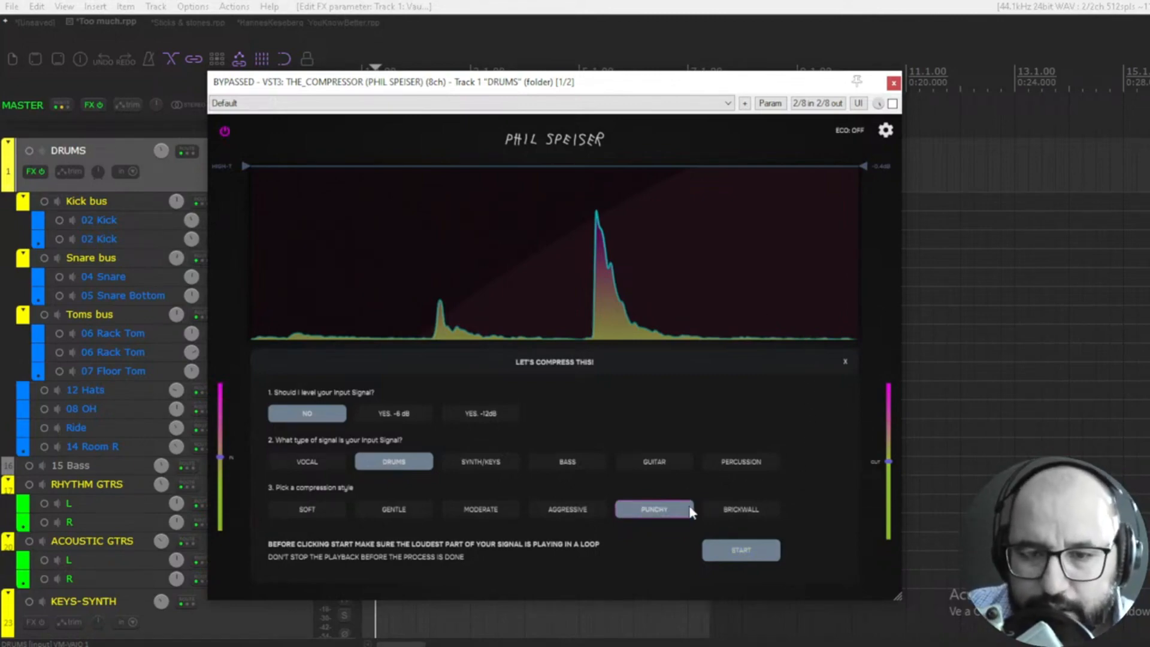
click(844, 361)
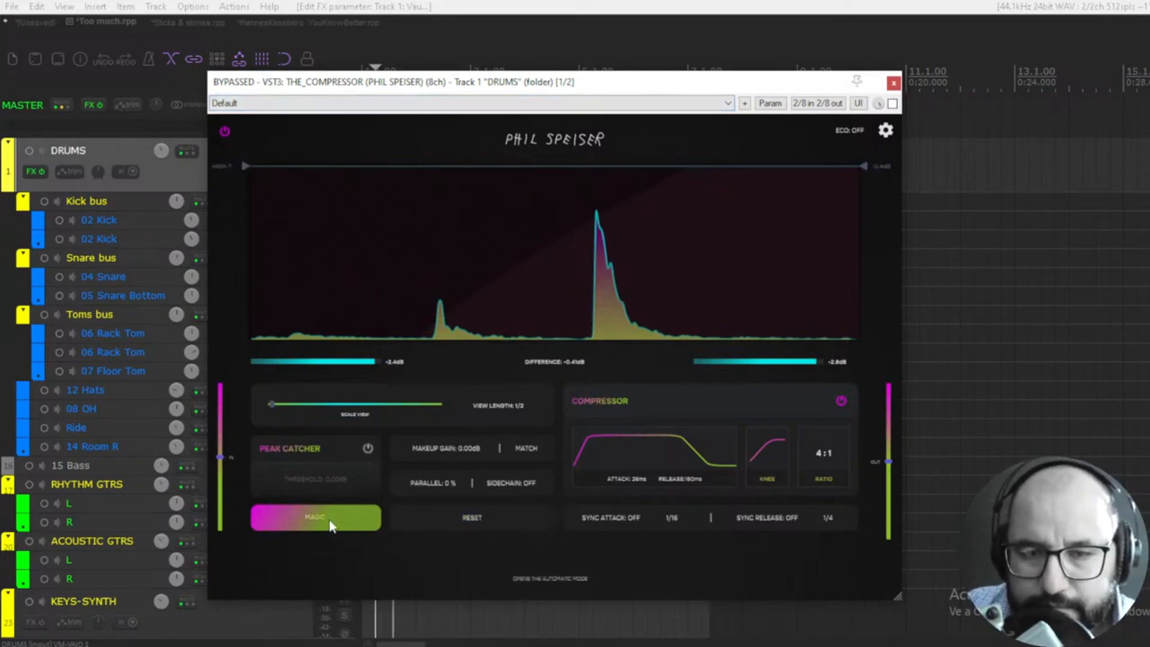
Take the compressor out of bypass and run the Magic automatic setup for Drums with the Punchy style and no input levelling
click(892, 103)
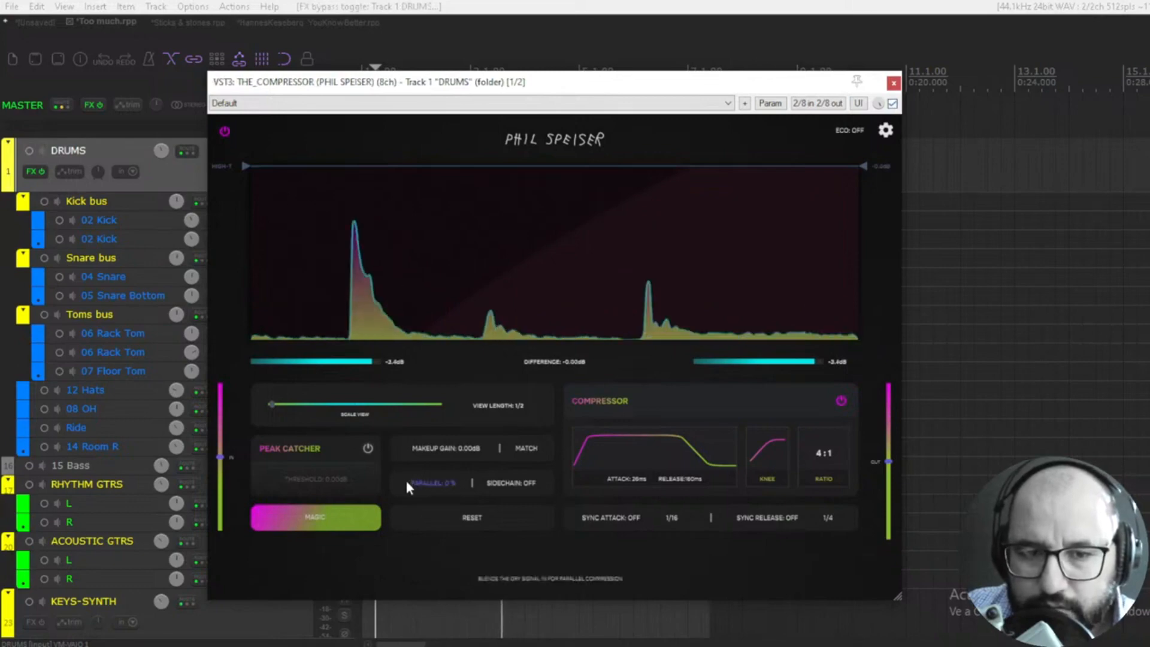
click(342, 514)
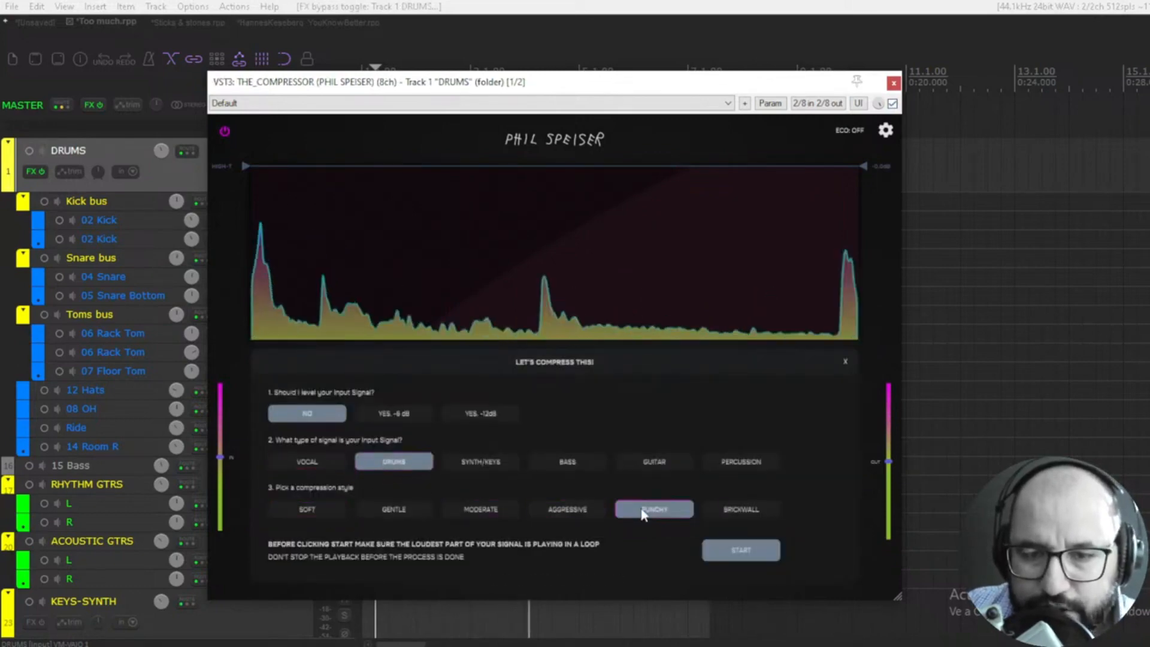
click(740, 550)
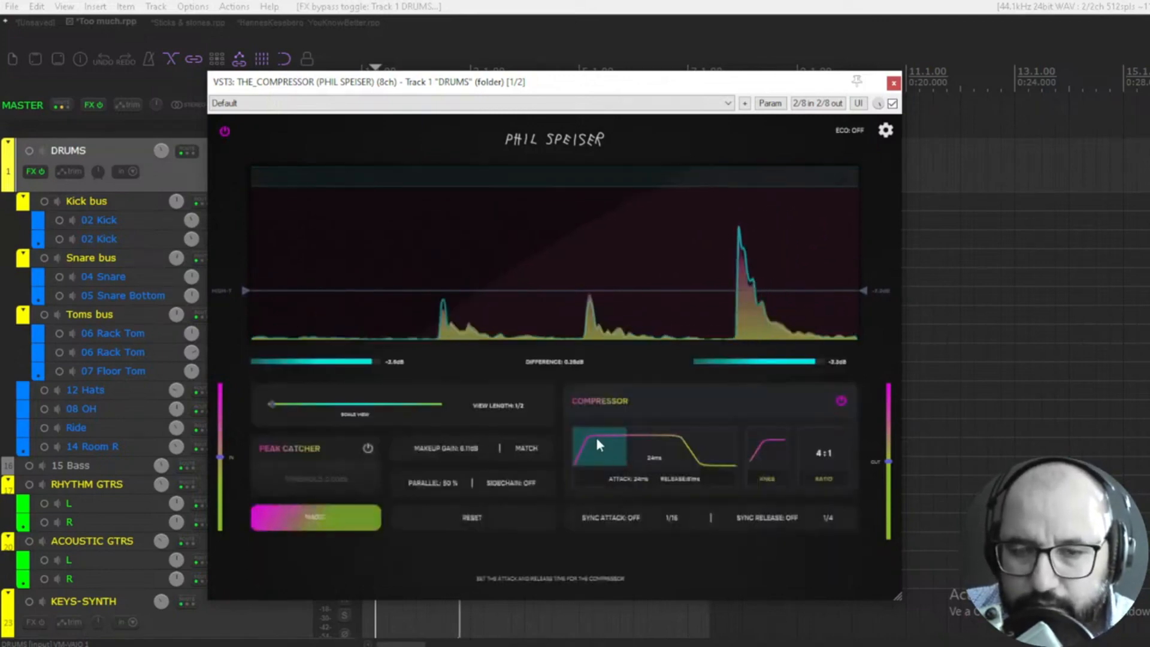
Compare the drums with the compressor bypassed and active several times during playback, restarting the playback once
click(892, 104)
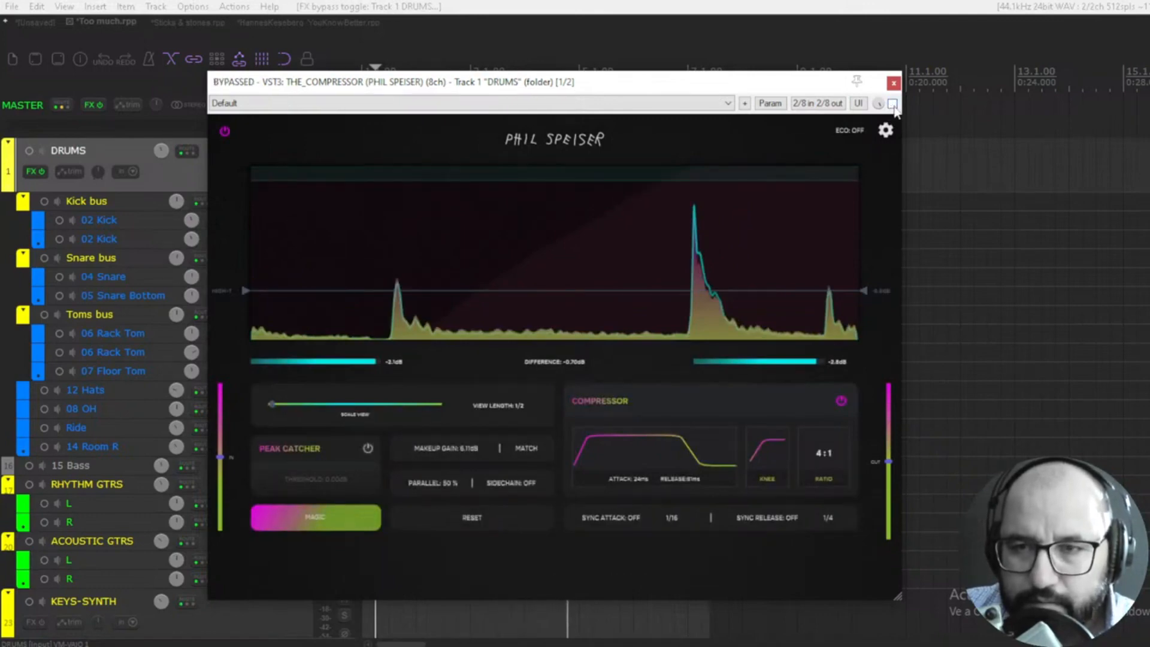
click(892, 104)
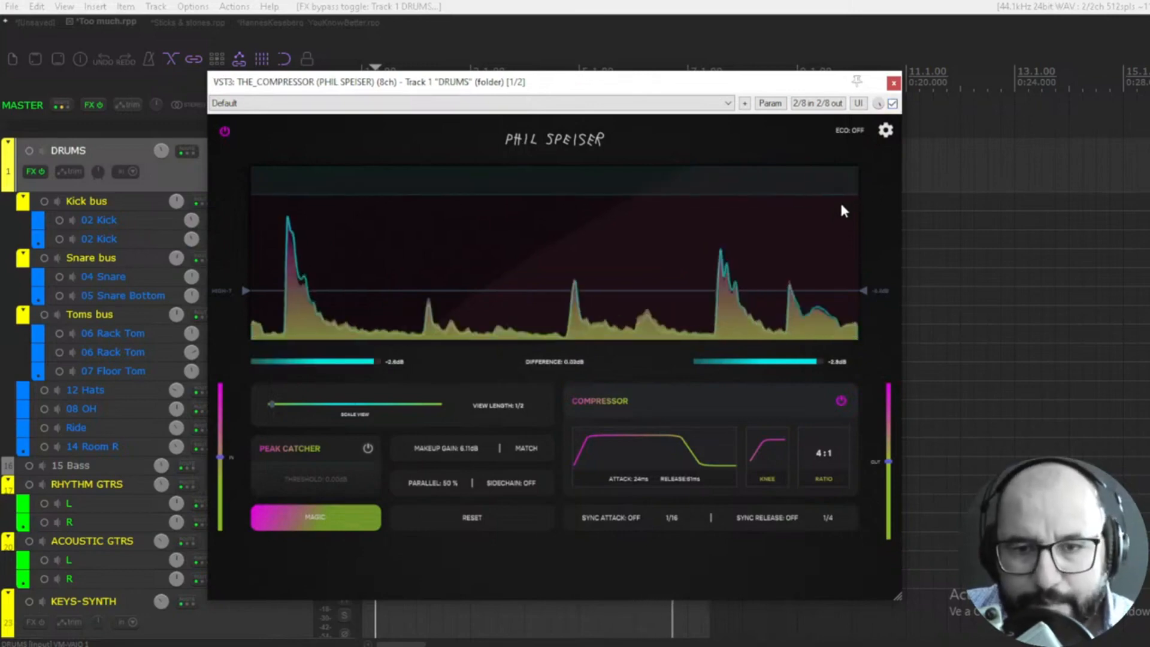
click(892, 105)
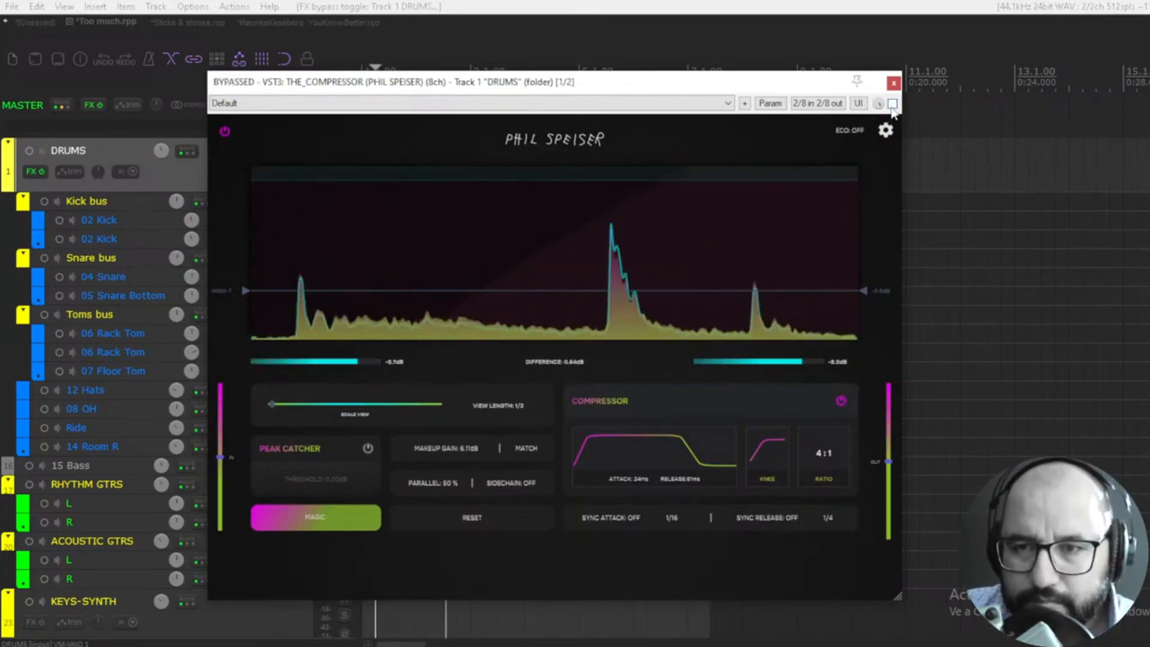
click(892, 104)
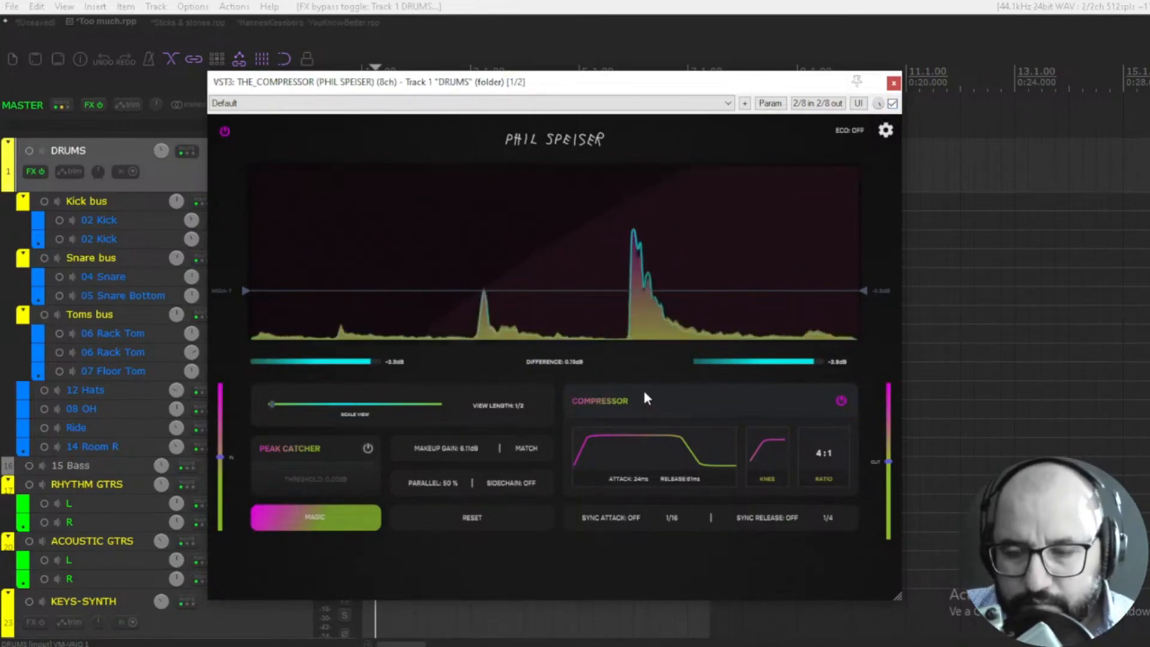
key(space)
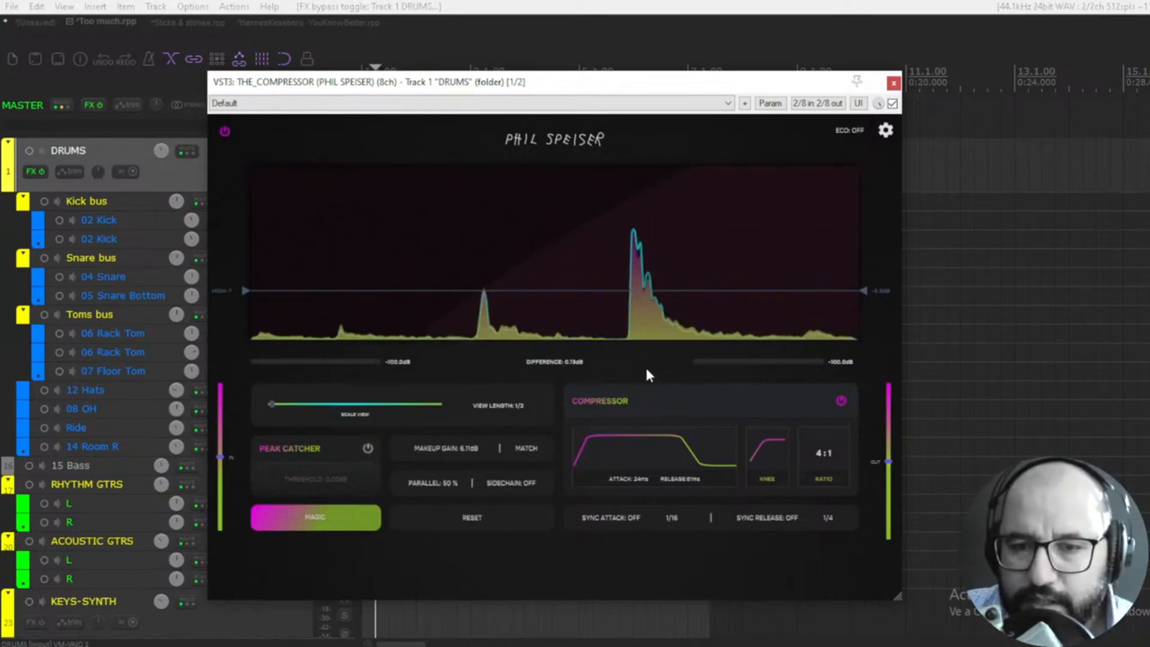
key(space)
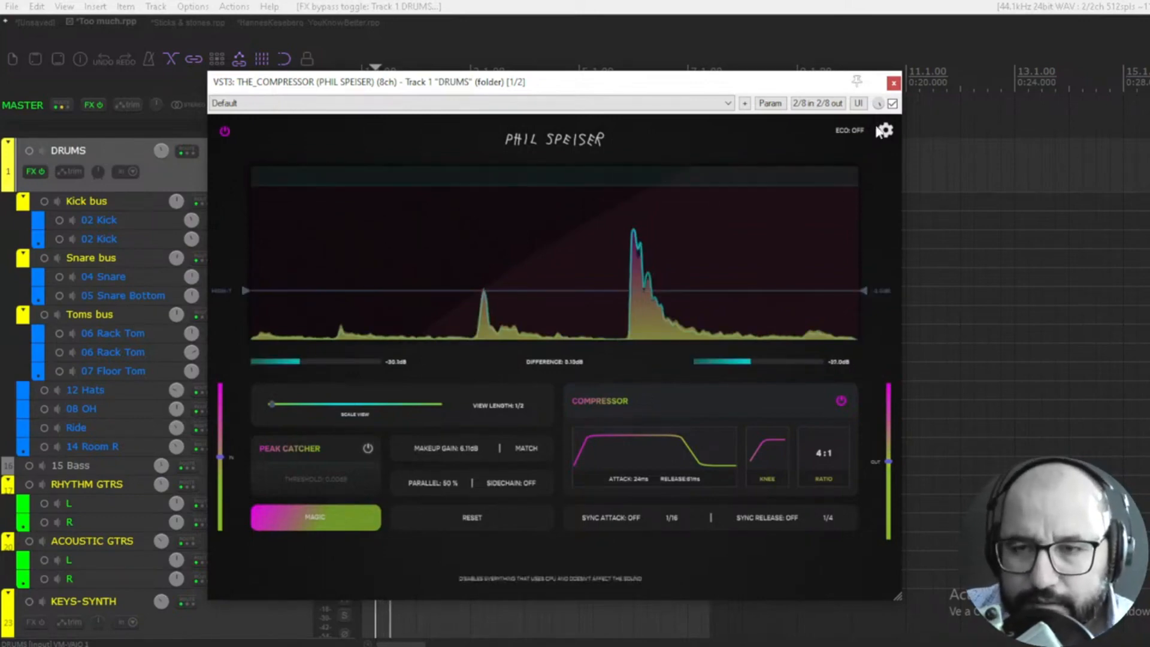
click(892, 104)
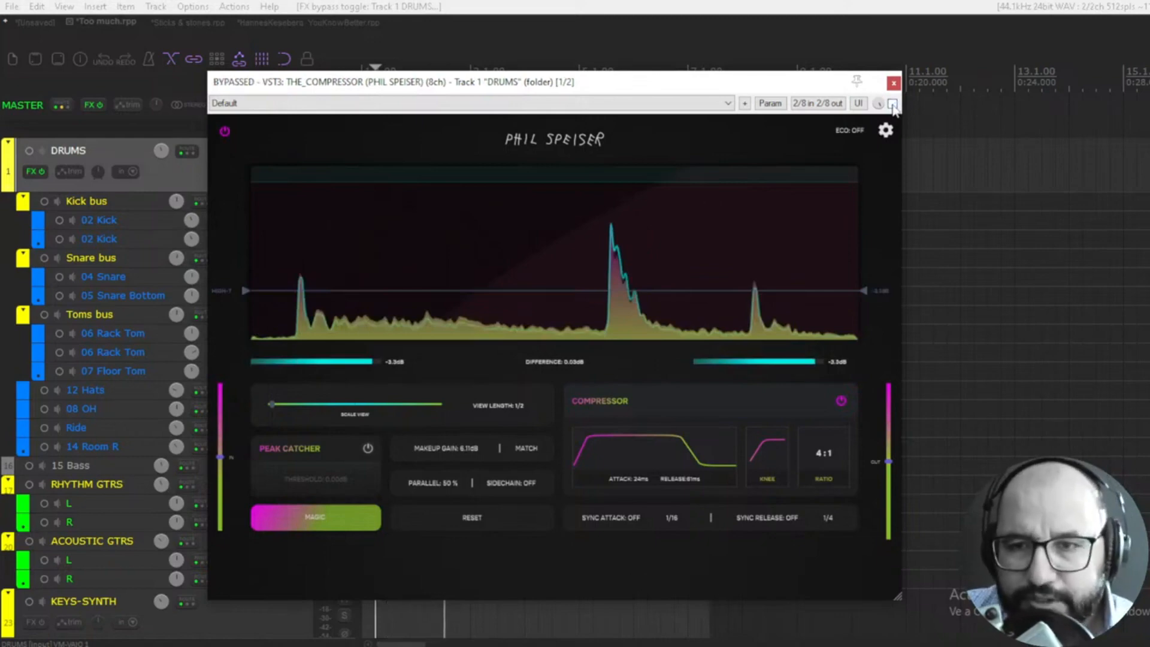
click(892, 104)
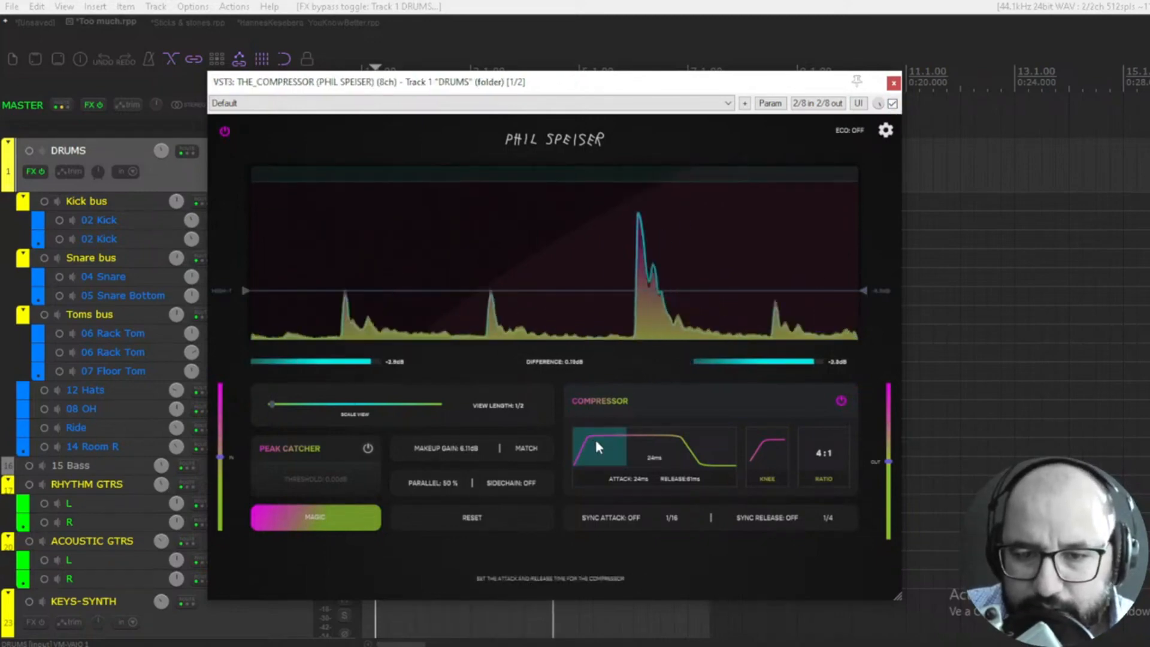
Set the compressor's attack to about 162 ms, its release to 0 ms and the parallel amount to about 55%
drag(596, 442, 601, 445)
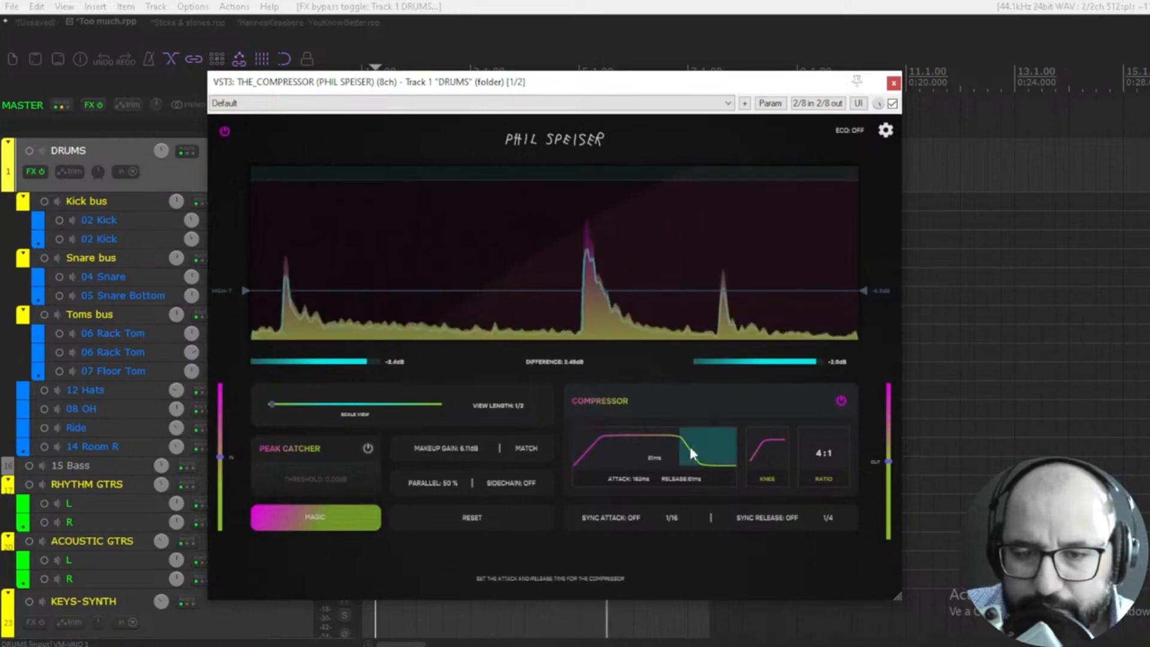
drag(689, 443, 668, 450)
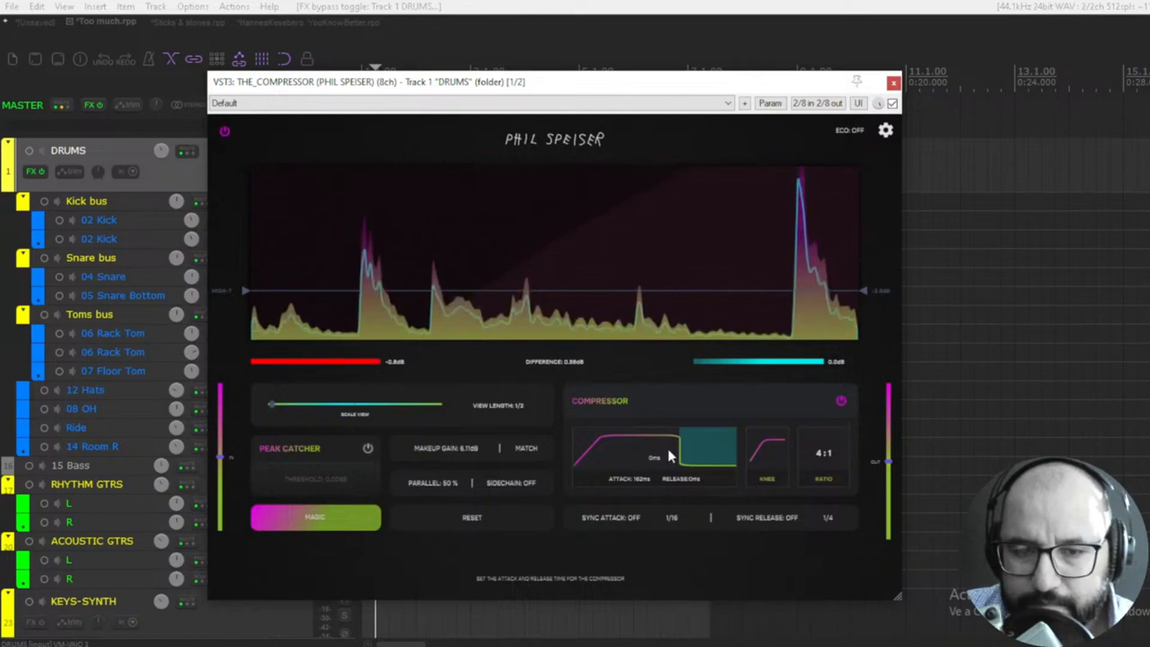
drag(453, 489, 451, 375)
key(space)
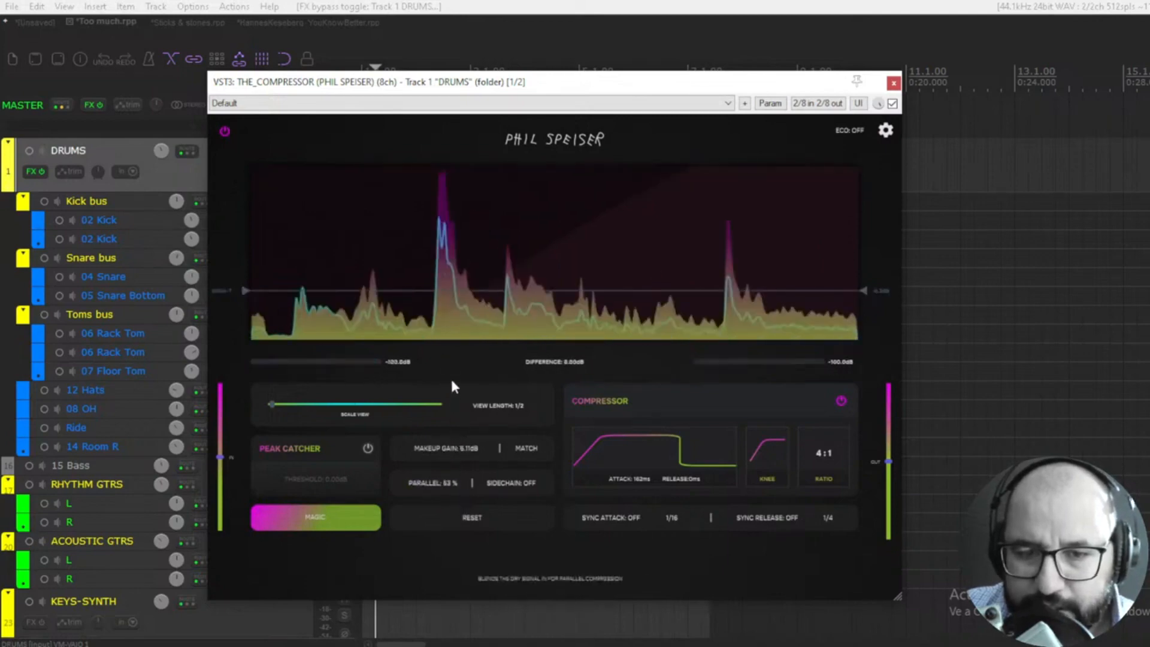
Play the drums again and compare the slow-attack, zero-release settings with the bypassed sound
key(space)
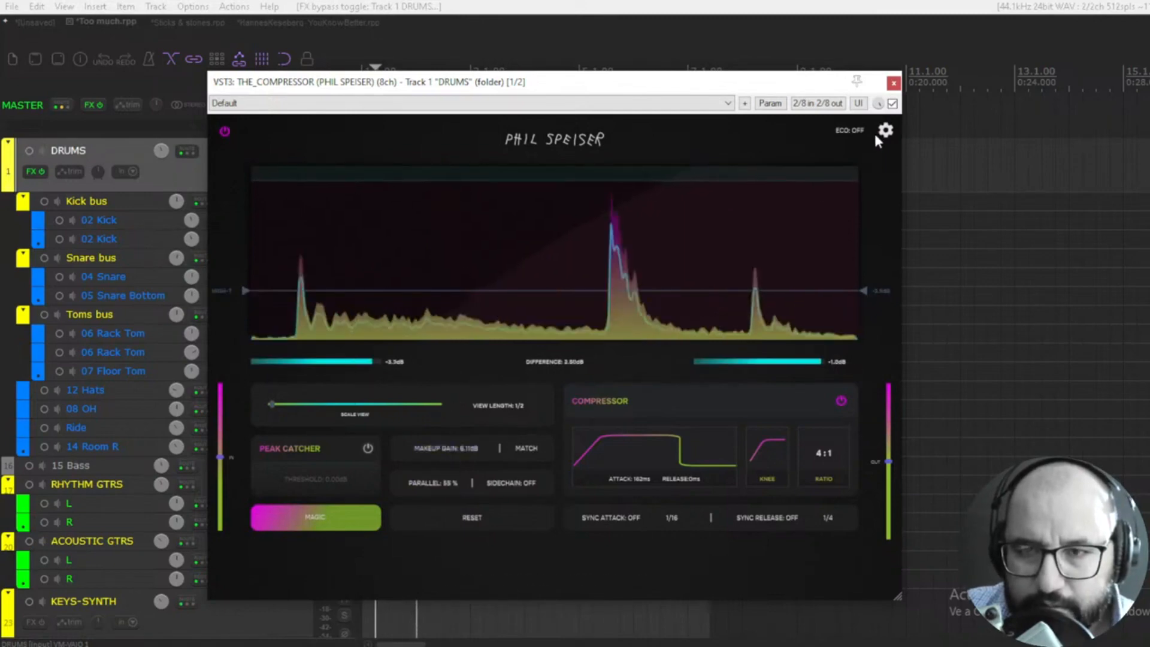
click(892, 103)
click(892, 103)
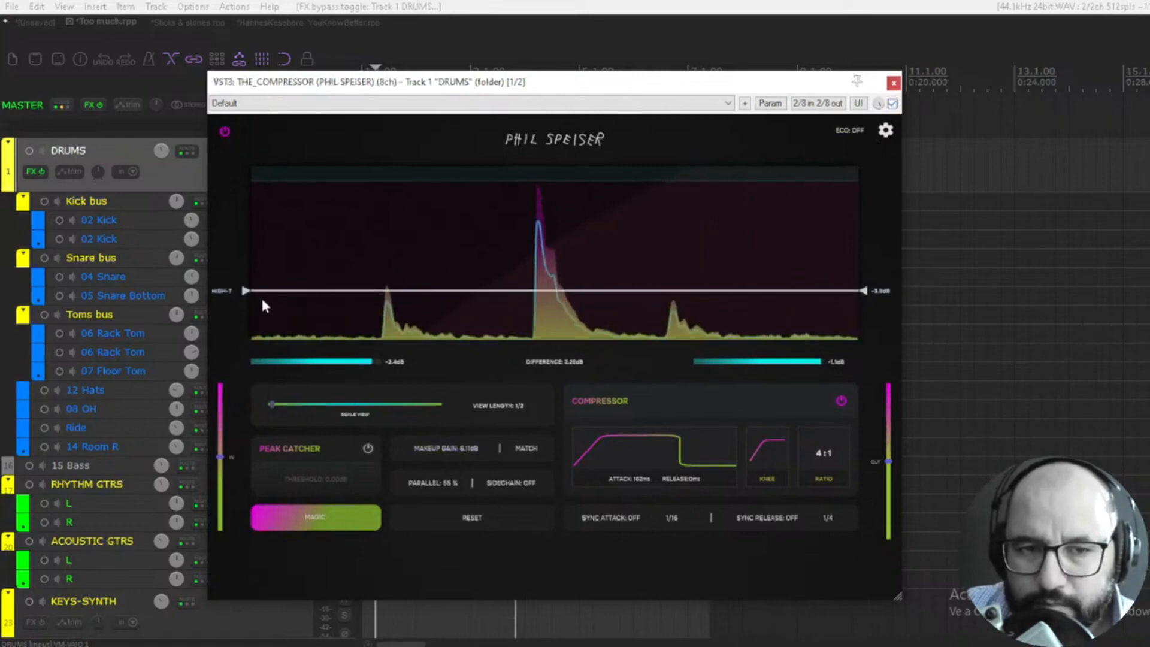
Try lowering the compressor's threshold to about -4.7 dB, raise it back and compare with the bypassed sound
mouse_move(246, 292)
mouse_down()
mouse_move(246, 324)
mouse_move(246, 303)
mouse_up()
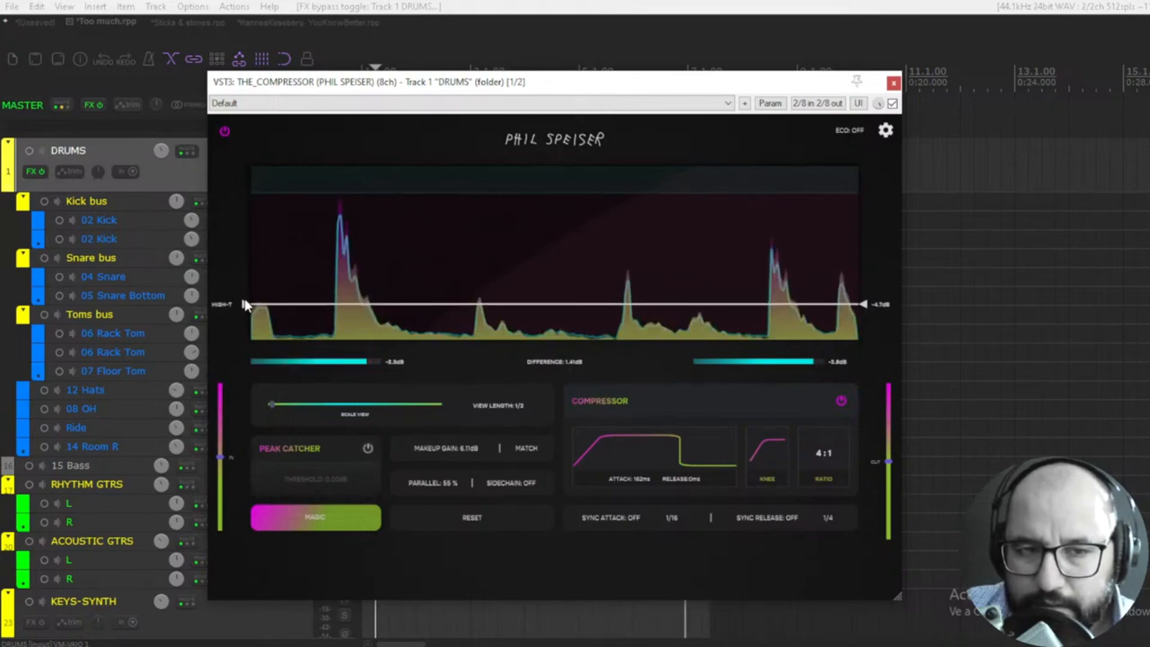
drag(247, 303, 249, 292)
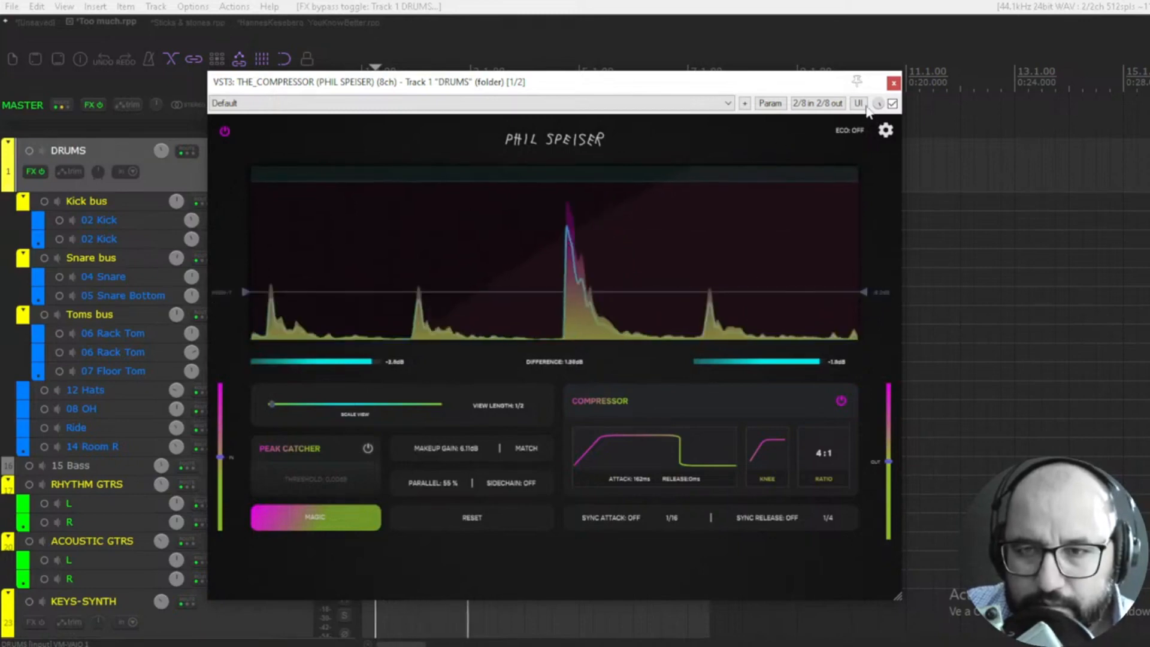
click(892, 103)
click(892, 103)
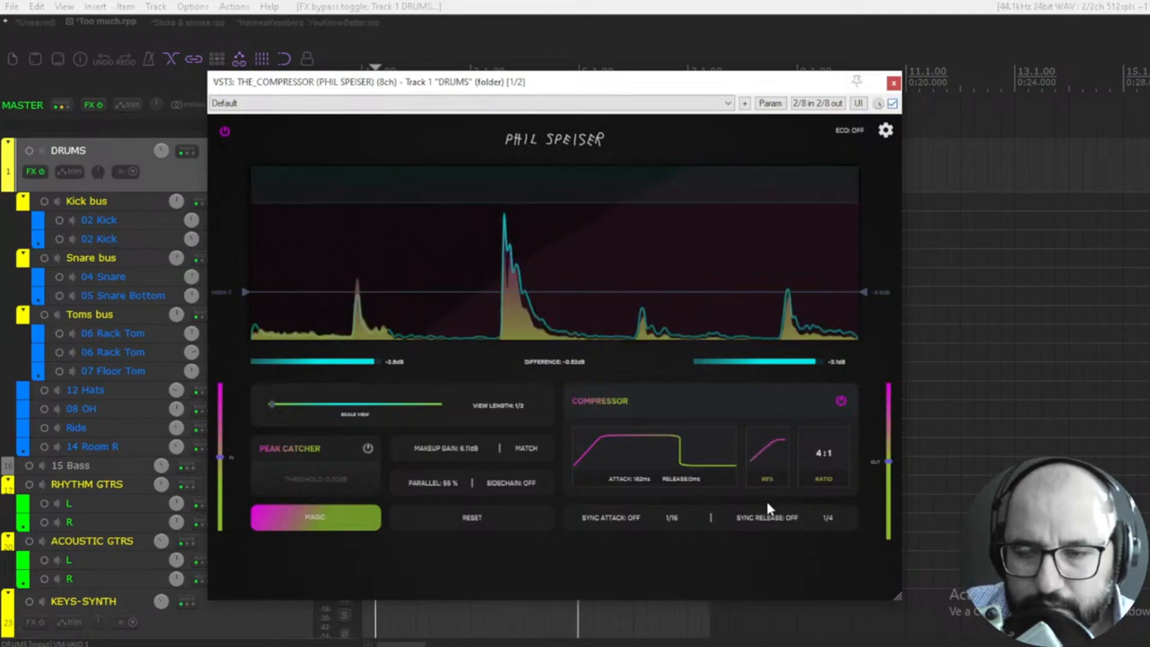
Sweep the compressor's knee from its softest curve and leave it at the hard, angular setting
drag(766, 502, 754, 316)
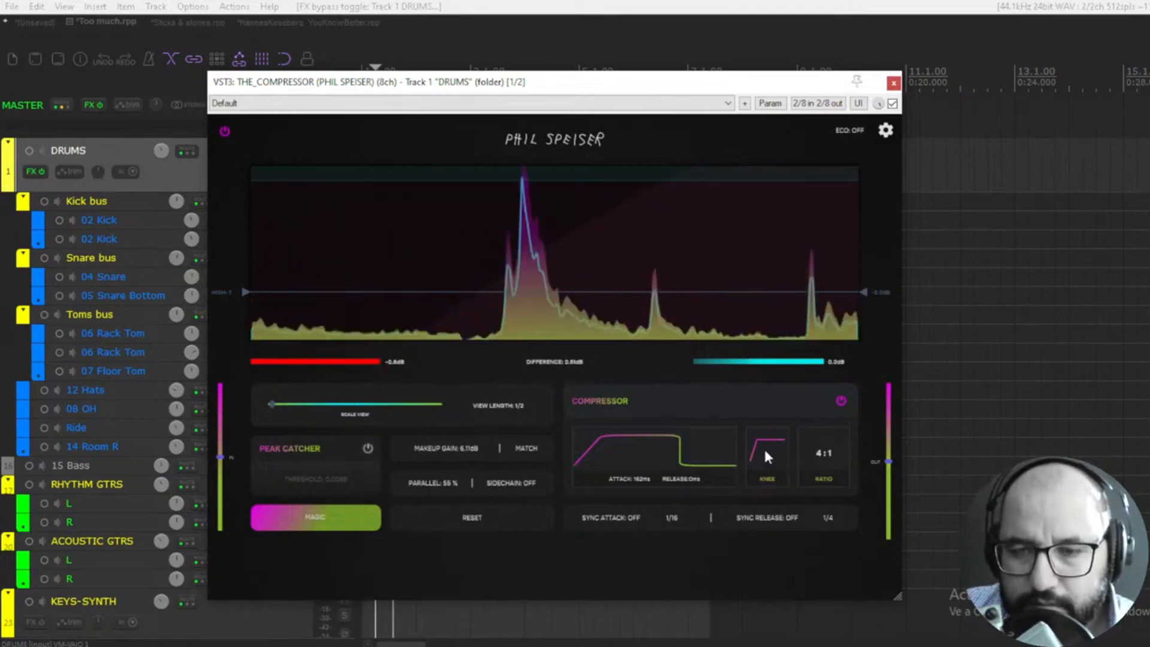
drag(764, 449, 760, 408)
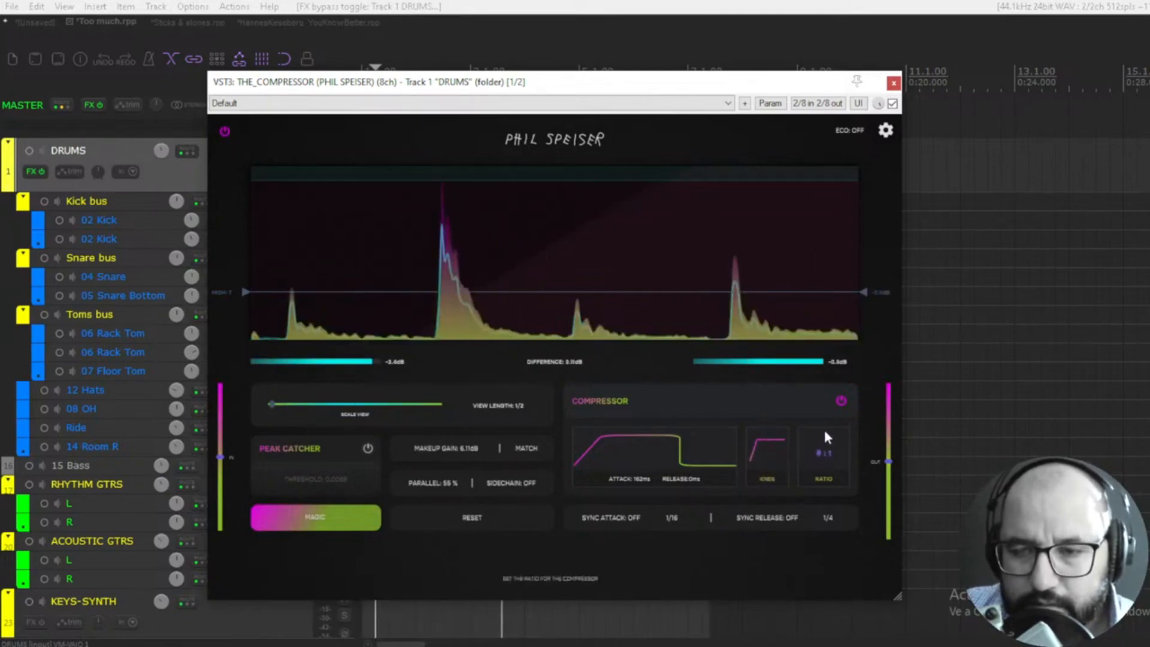
Raise the drum compressor's ratio to about 12:1, then stop playback, bypass the plugin and close its window
drag(824, 430, 820, 402)
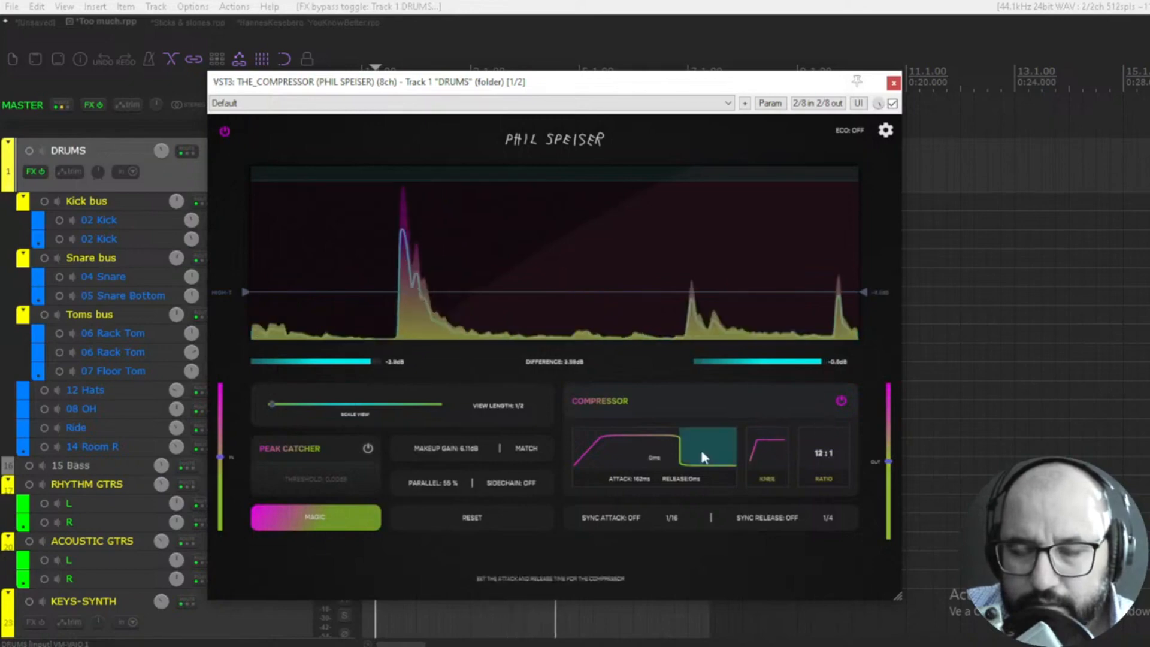
key(space)
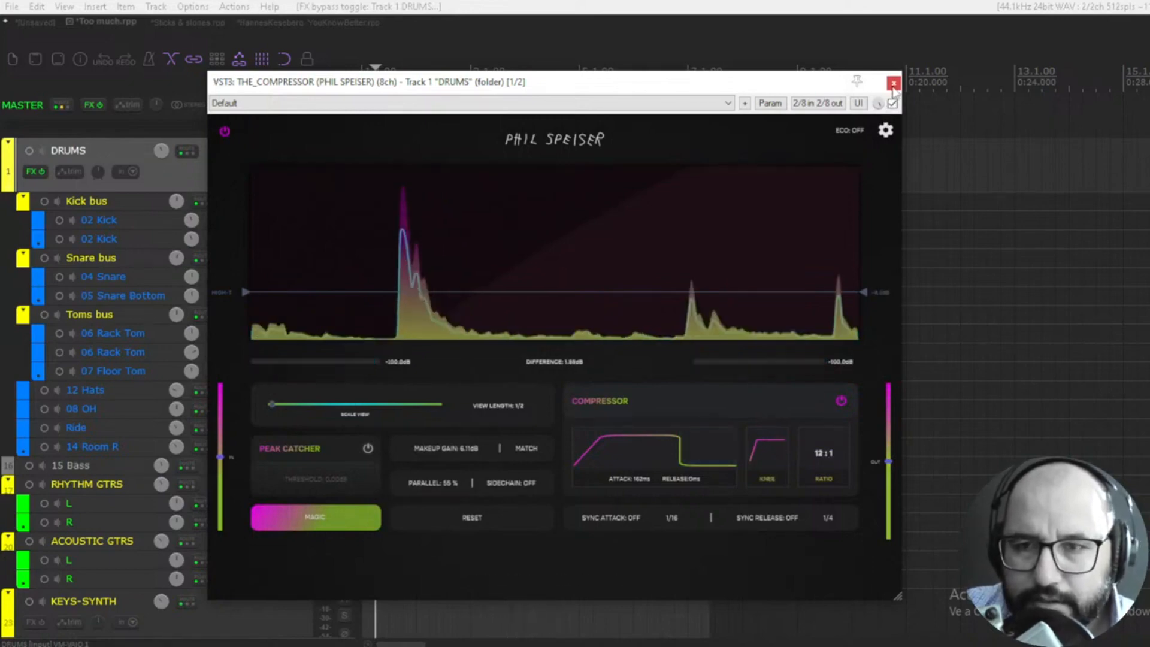
click(891, 103)
click(893, 83)
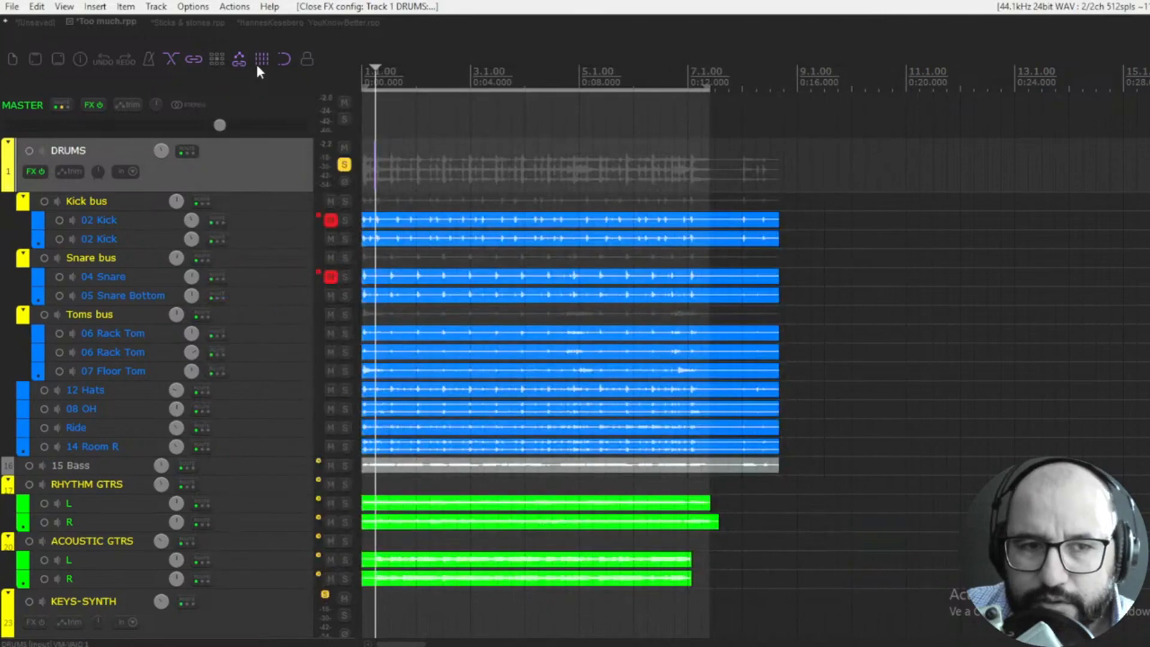
In the Sticks & stones project, start the VOCALS compressor's Magic analysis with no input leveling, the Vocal signal type and the Aggressive style
click(175, 21)
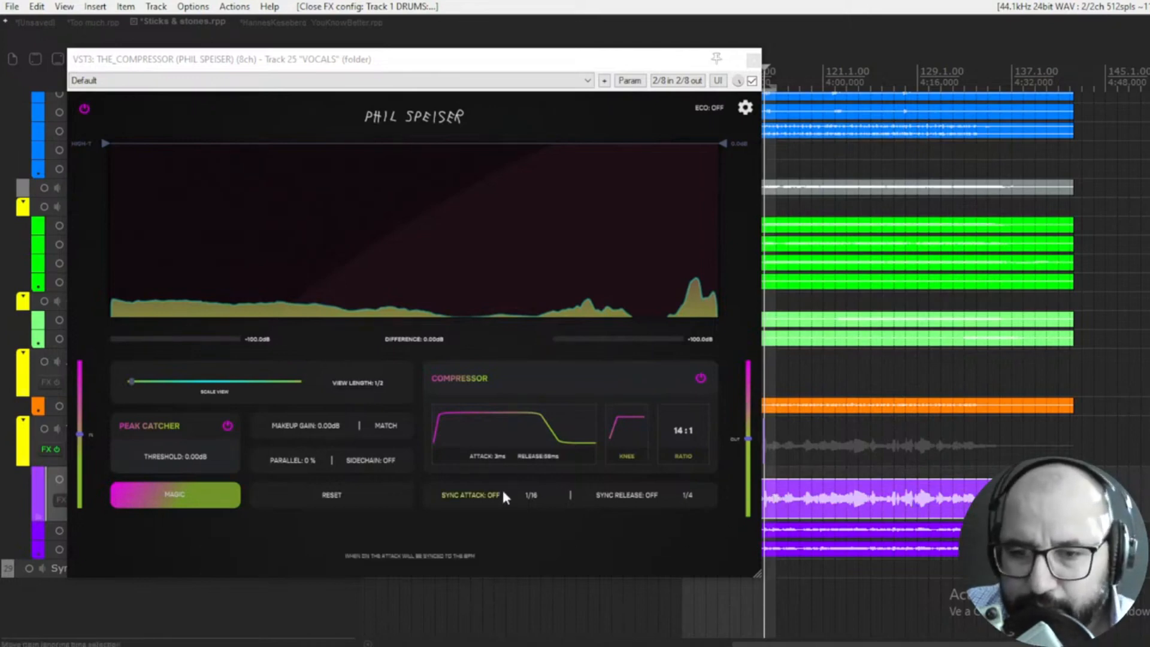
click(205, 500)
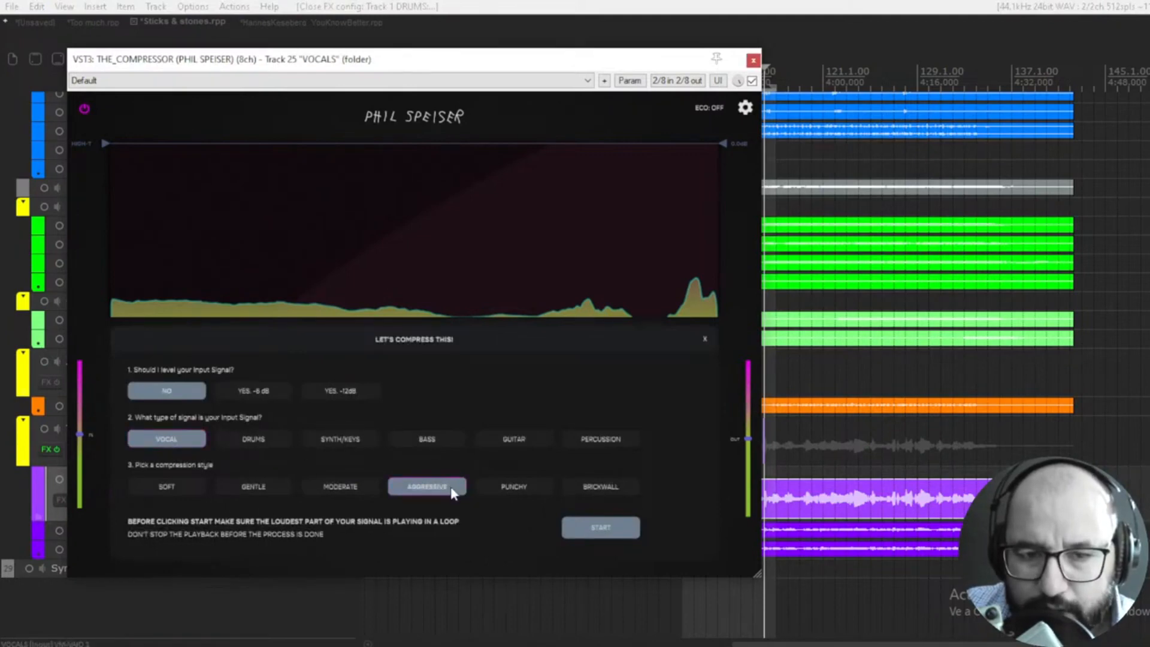
click(595, 485)
click(398, 487)
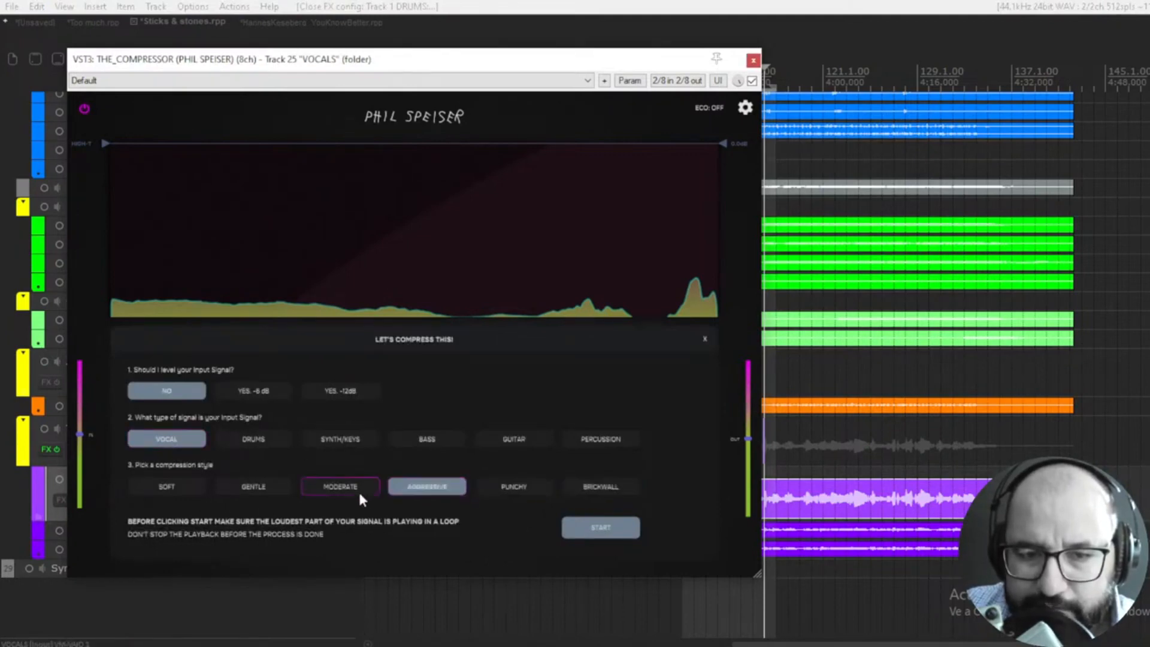
click(336, 491)
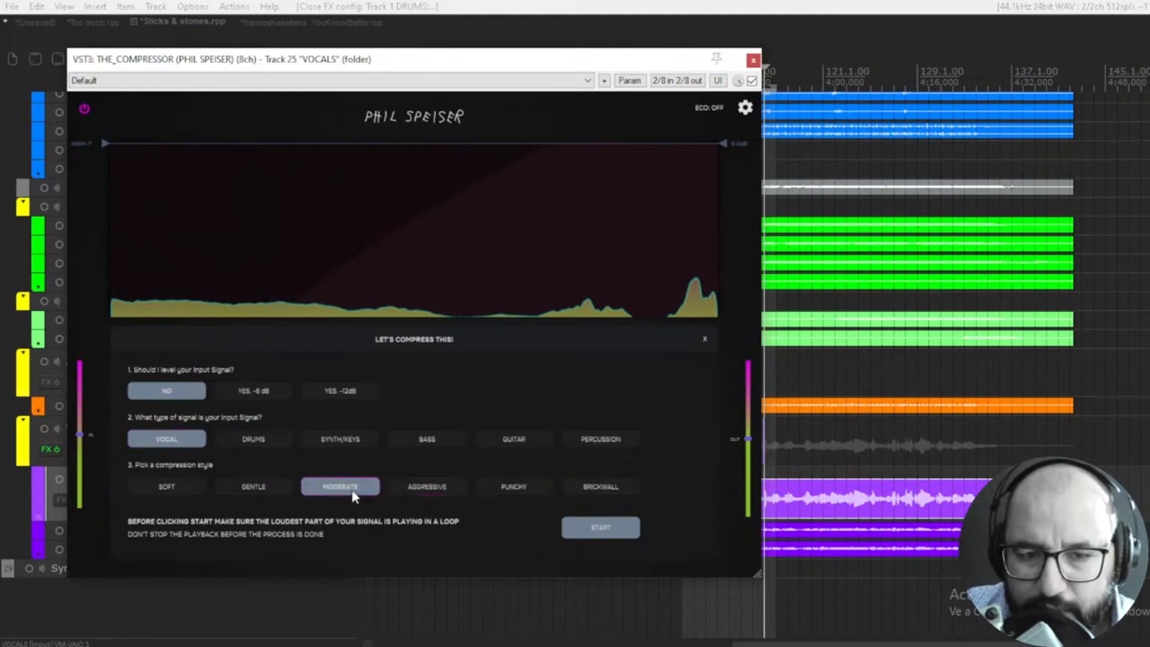
click(402, 486)
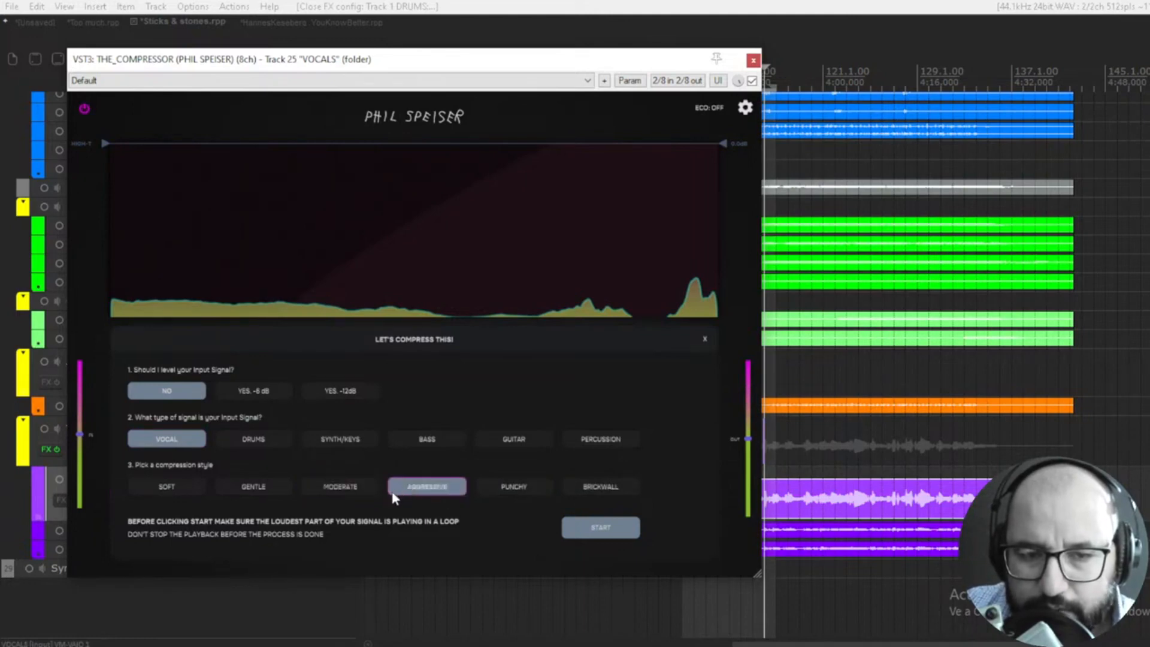
click(602, 528)
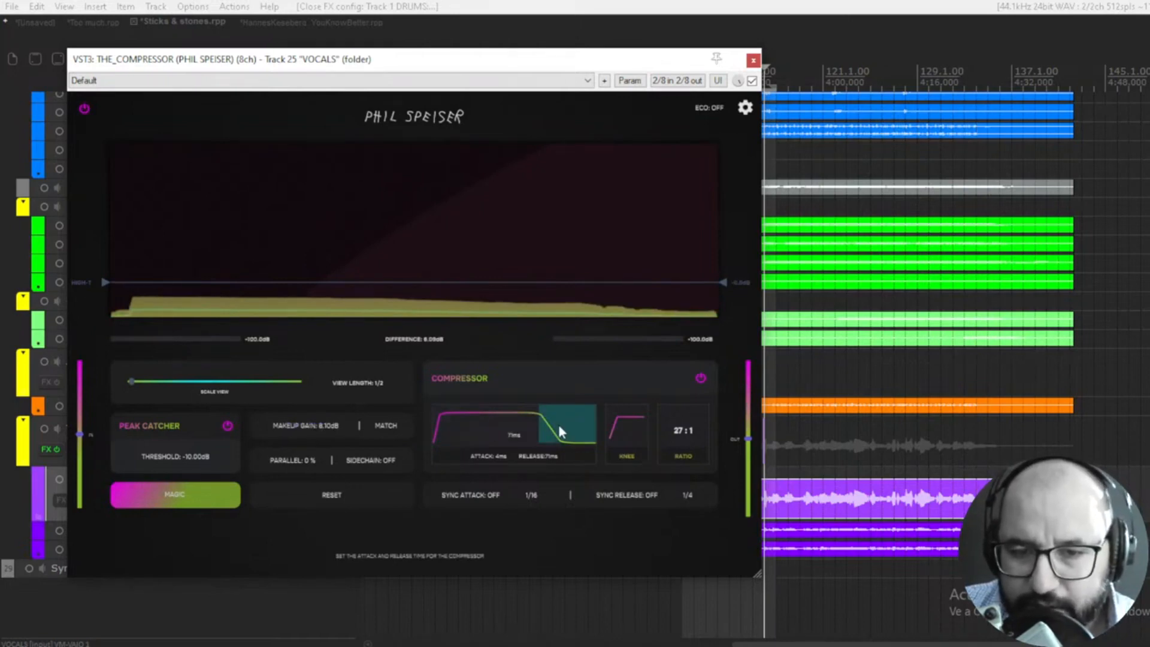
Play the vocals and compare the Magic compression with the bypassed sound
key(space)
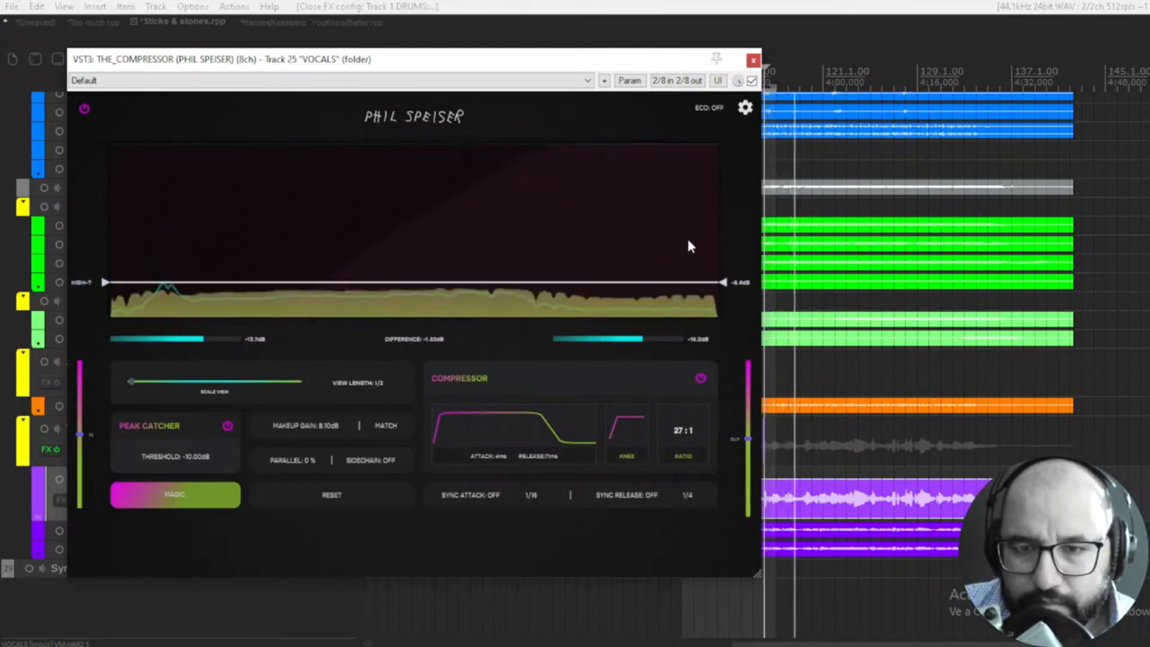
click(752, 80)
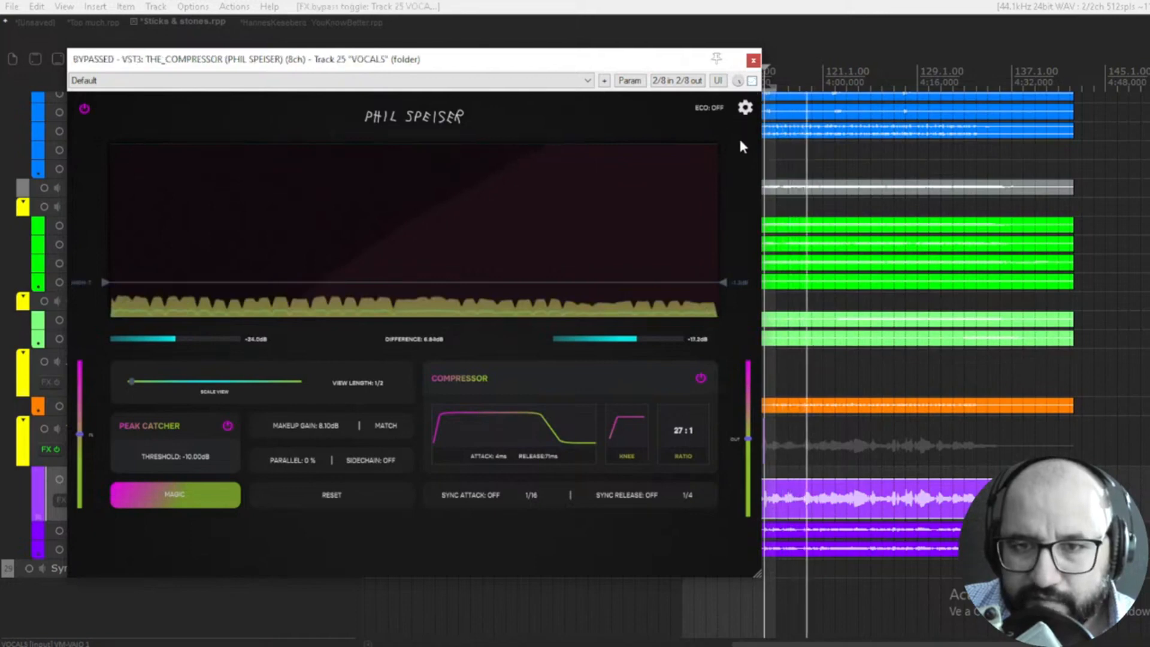
click(752, 81)
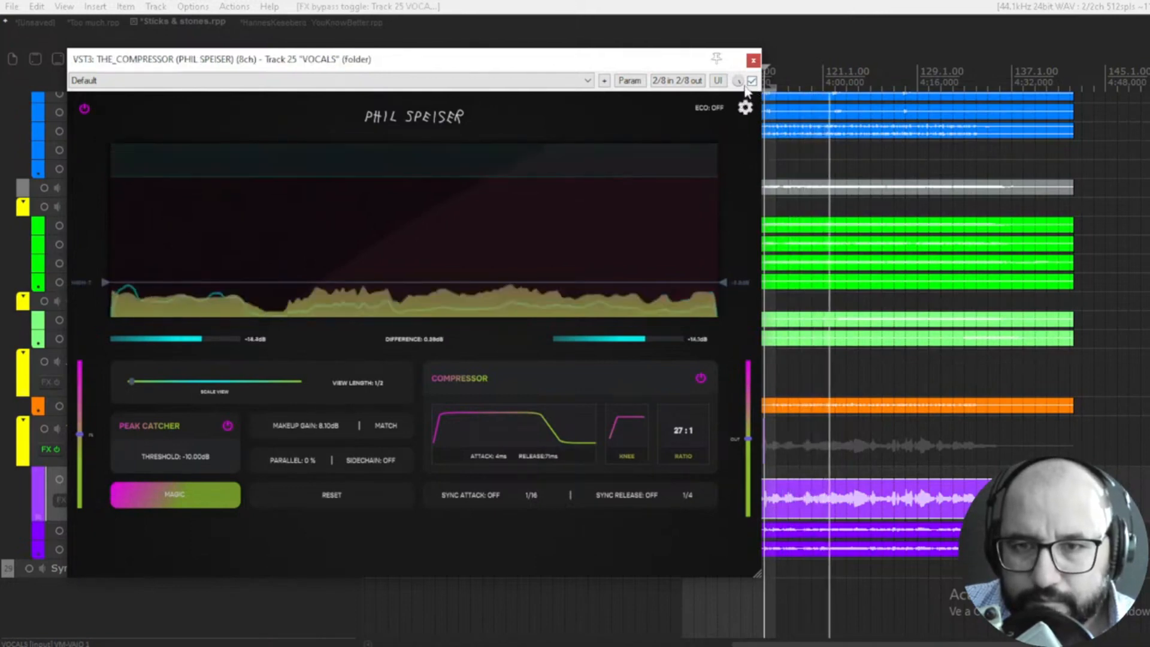
Unsolo the vocals, reopen their compressor and compare the compressed and bypassed vocals within the full mix
click(753, 61)
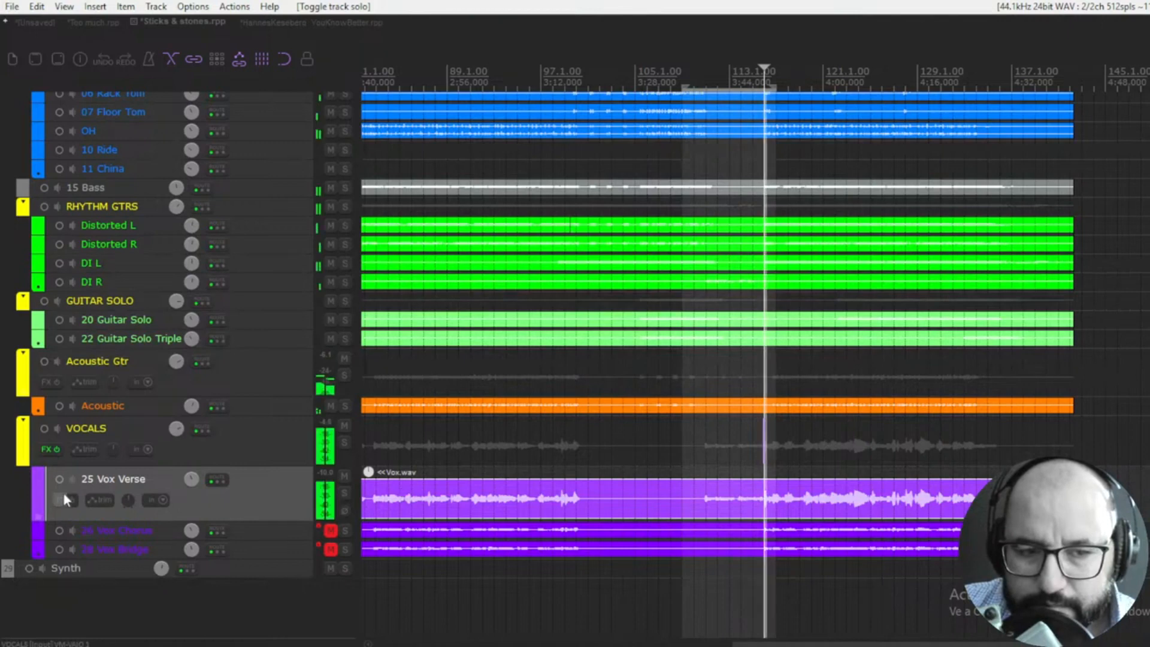
right_click(47, 449)
click(243, 467)
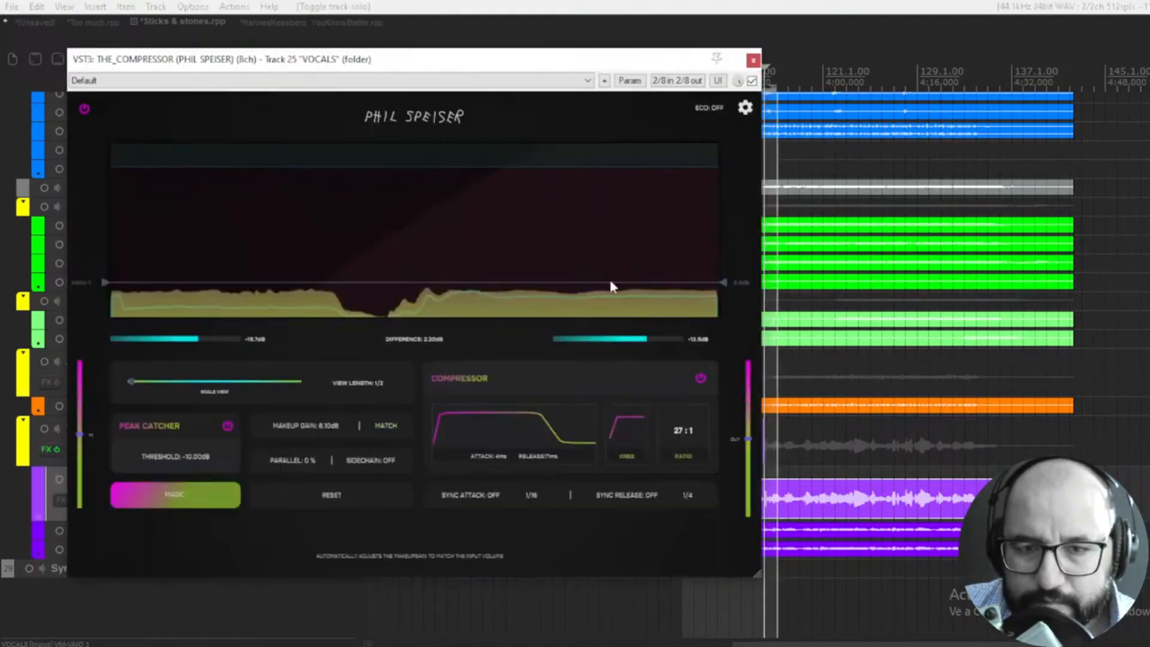
click(751, 81)
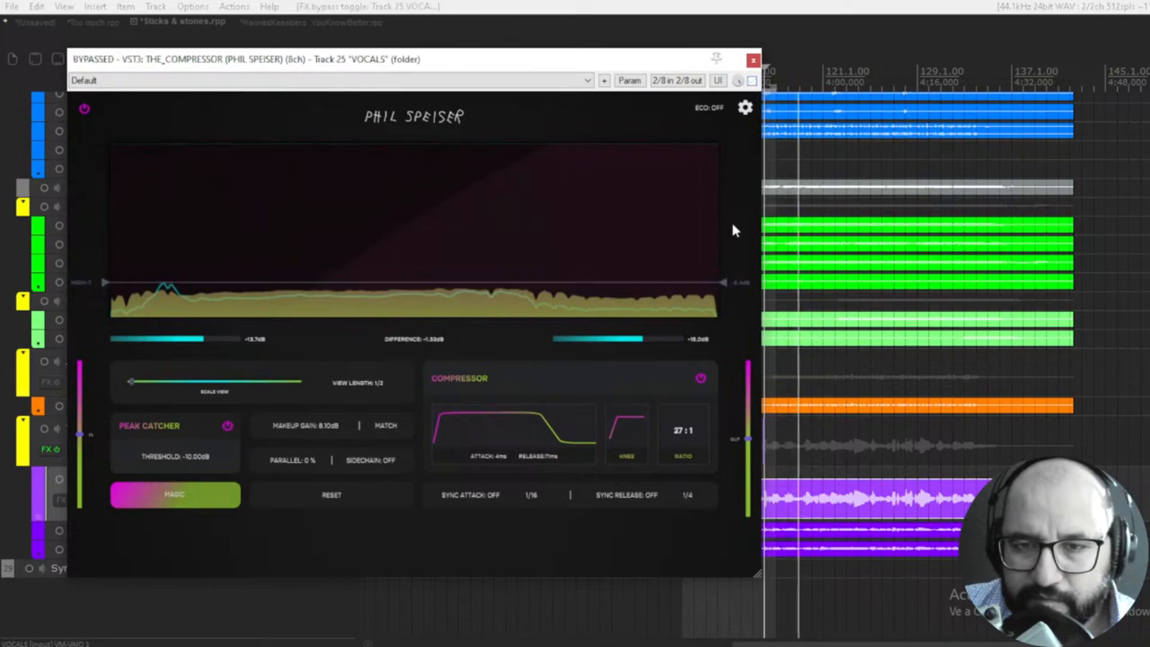
click(752, 81)
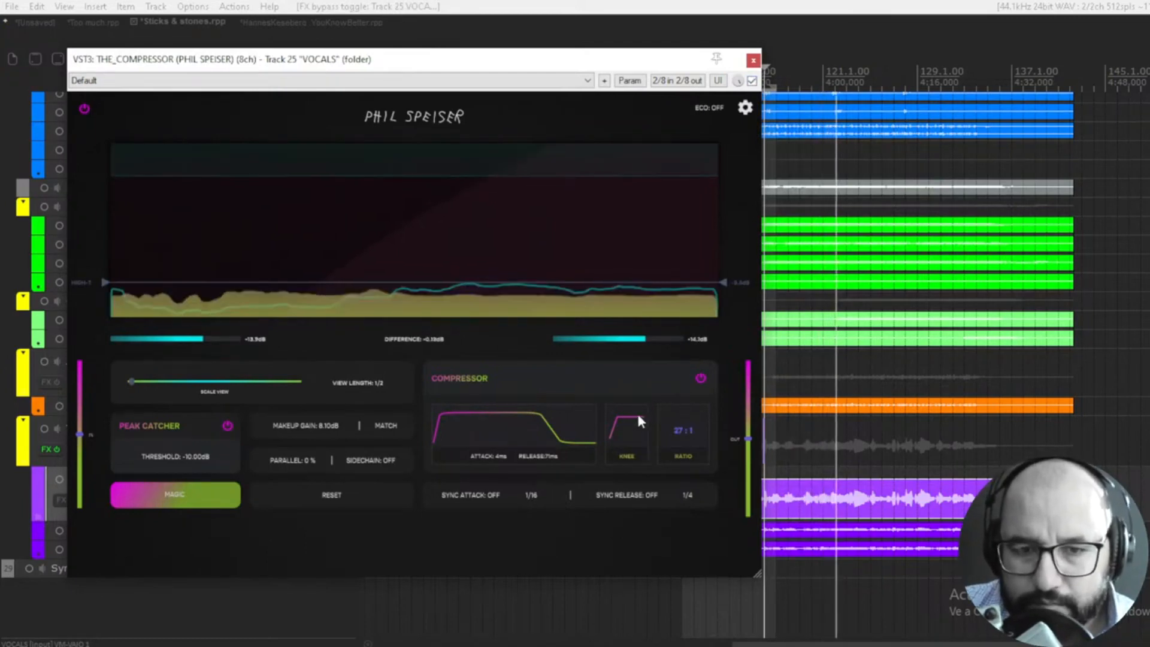
Lower the vocal compressor's makeup gain to 7.27 dB and stop playback
drag(333, 429, 333, 436)
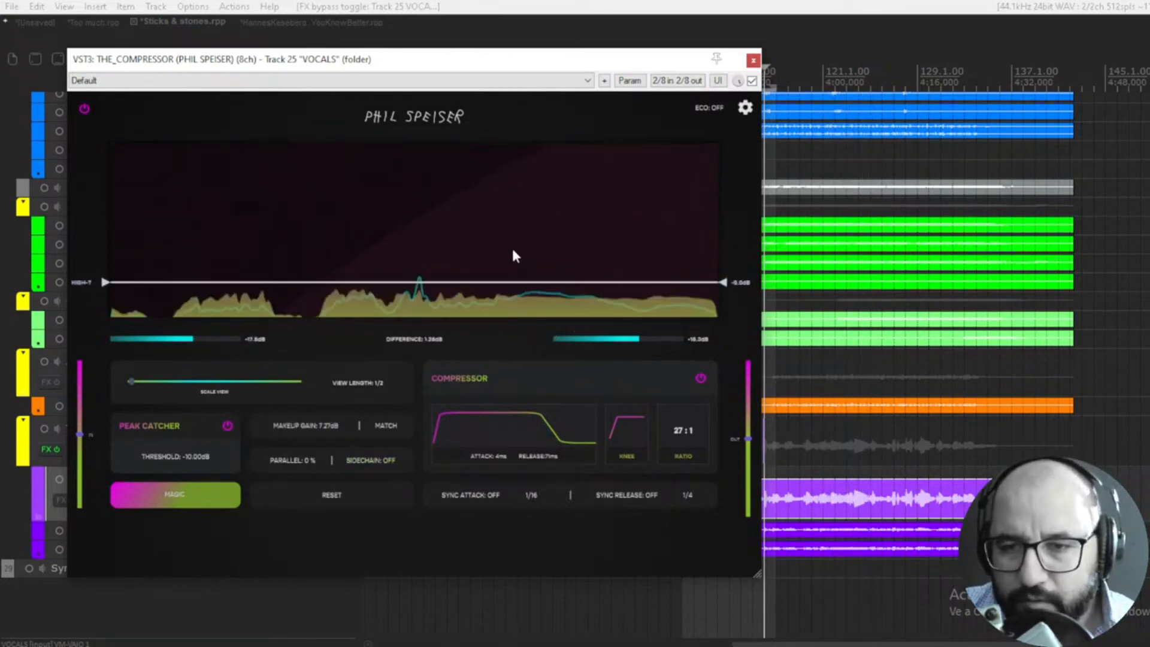
key(space)
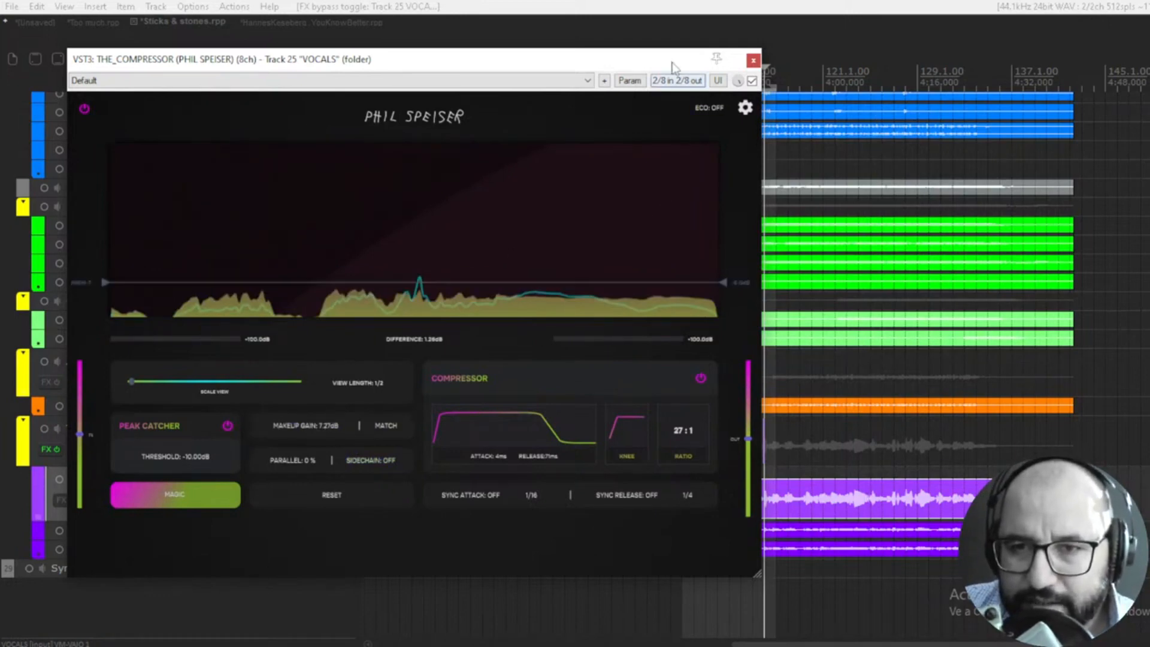
Place the play position at the quieter vocal passage before bar 113, toggle the compressor's bypass and play from there
drag(672, 67, 543, 69)
click(704, 492)
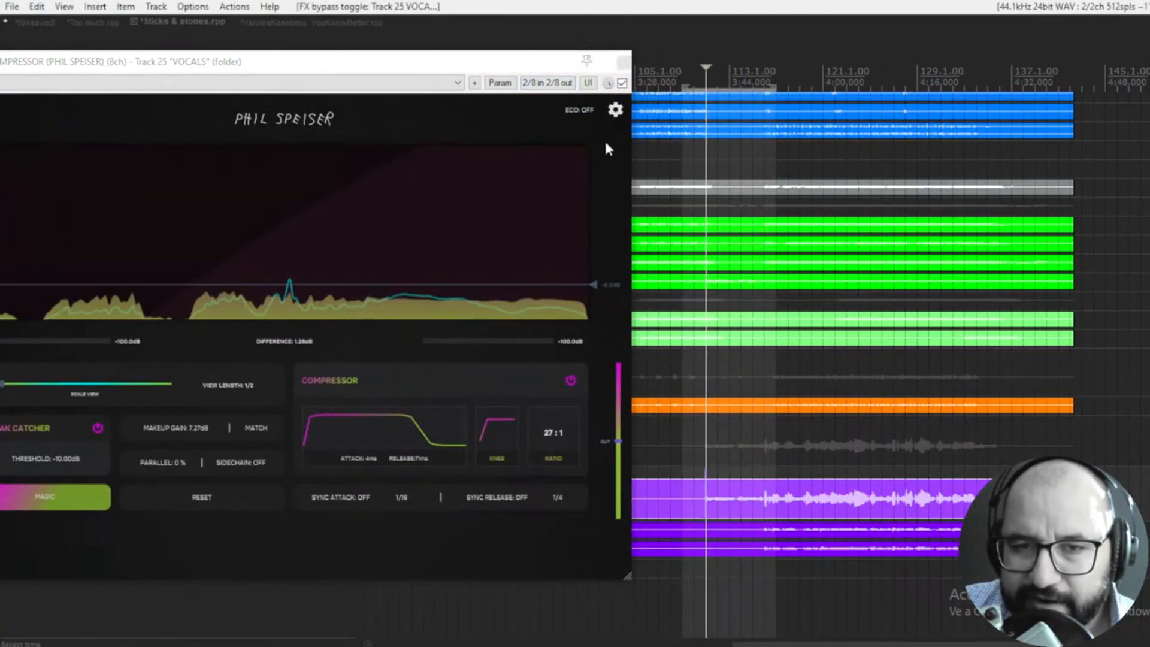
click(623, 83)
key(space)
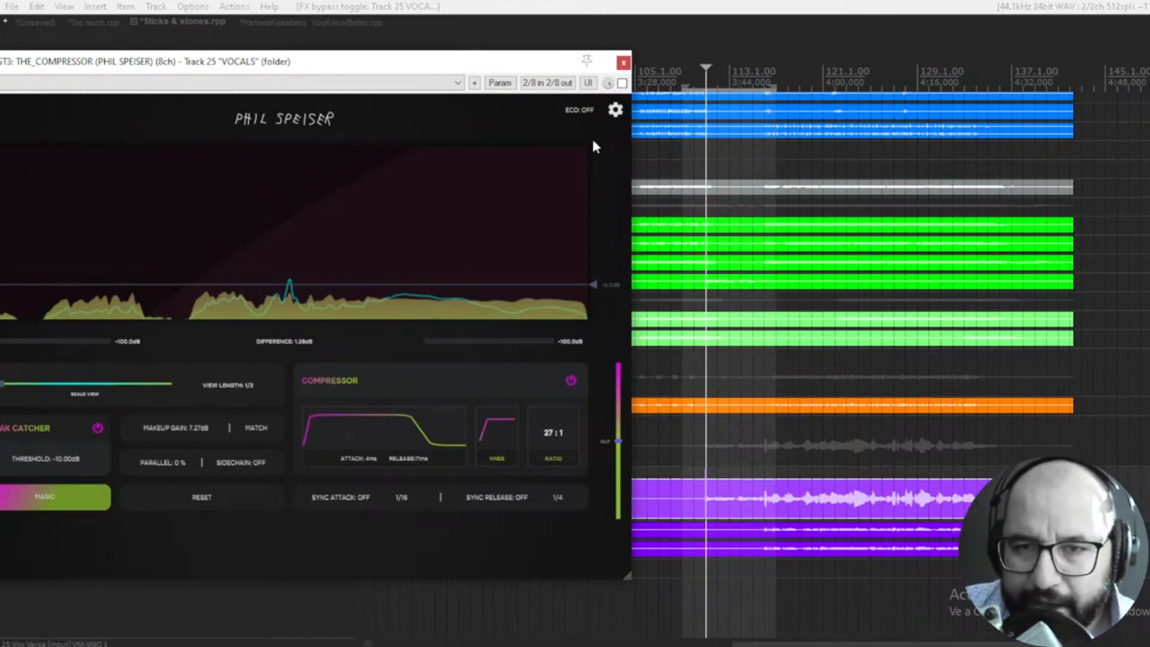
click(622, 83)
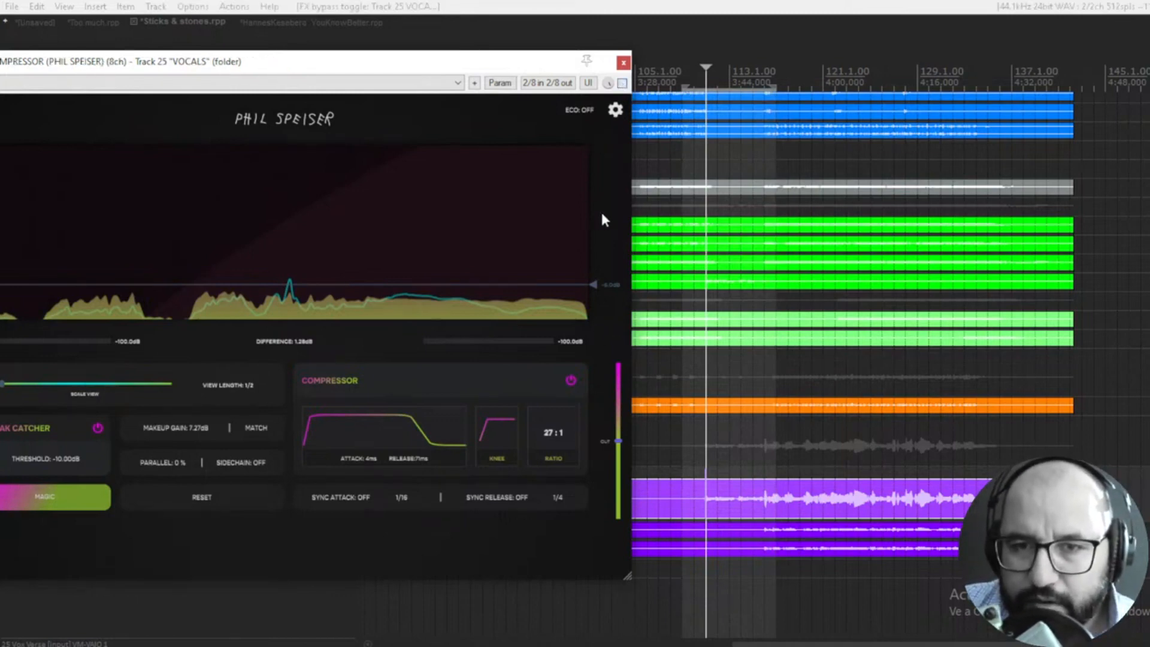
key(space)
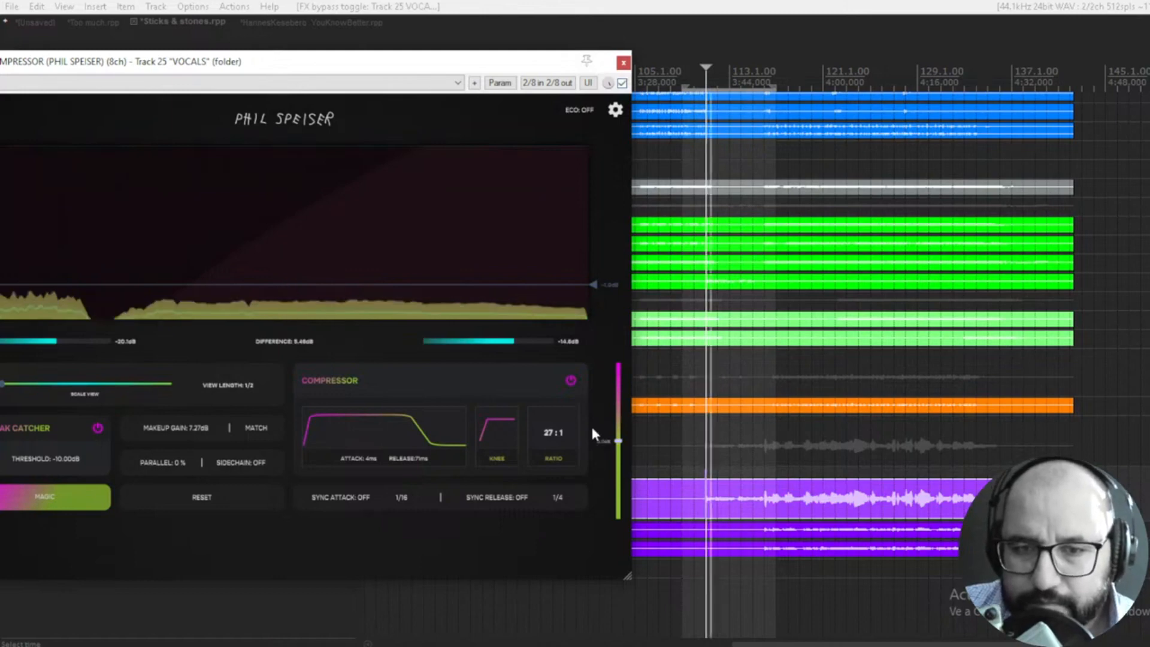
Reposition the compressor window and reduce the vocals' makeup gain to 6.69 dB during playback
drag(407, 64, 508, 60)
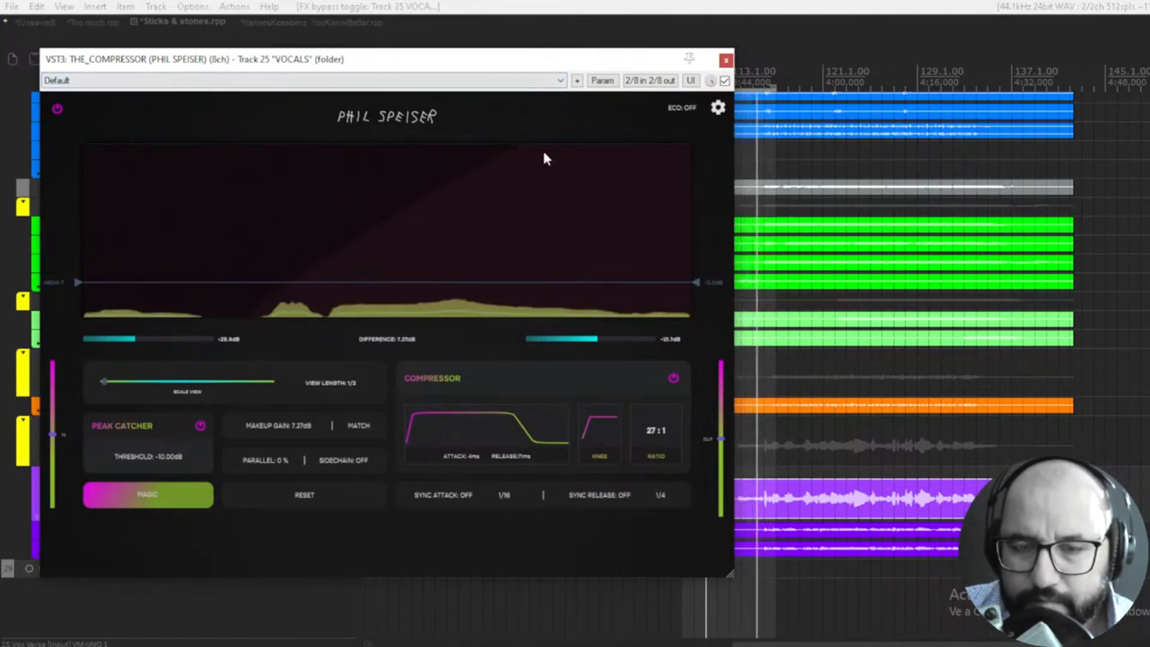
drag(495, 60, 499, 59)
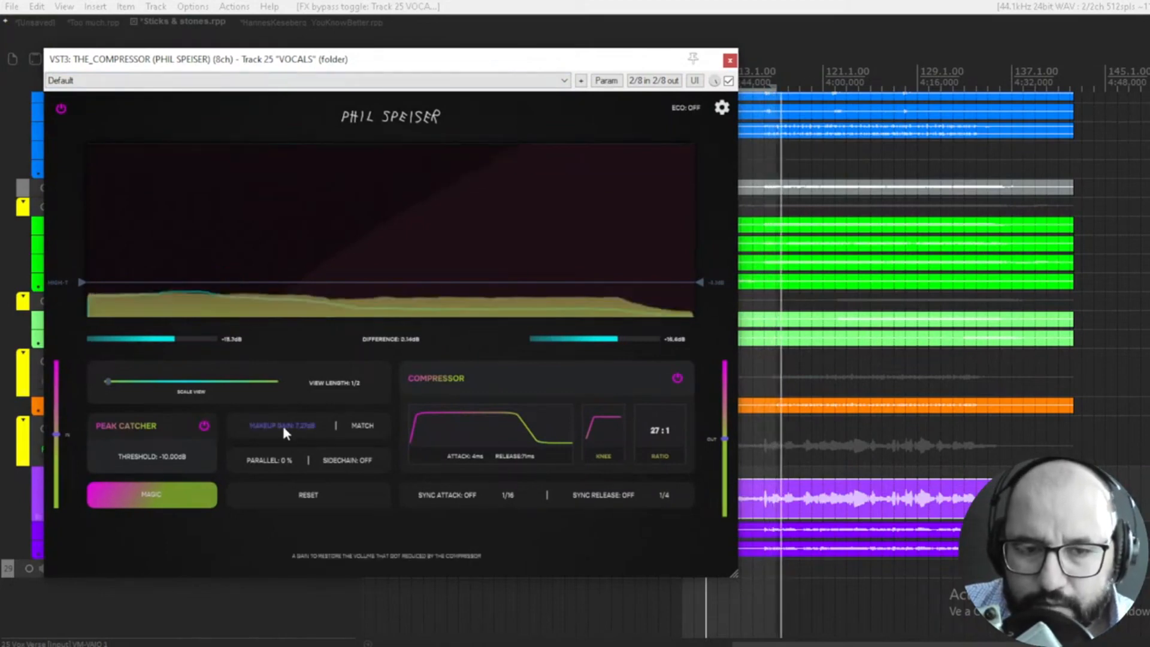
drag(284, 428, 284, 433)
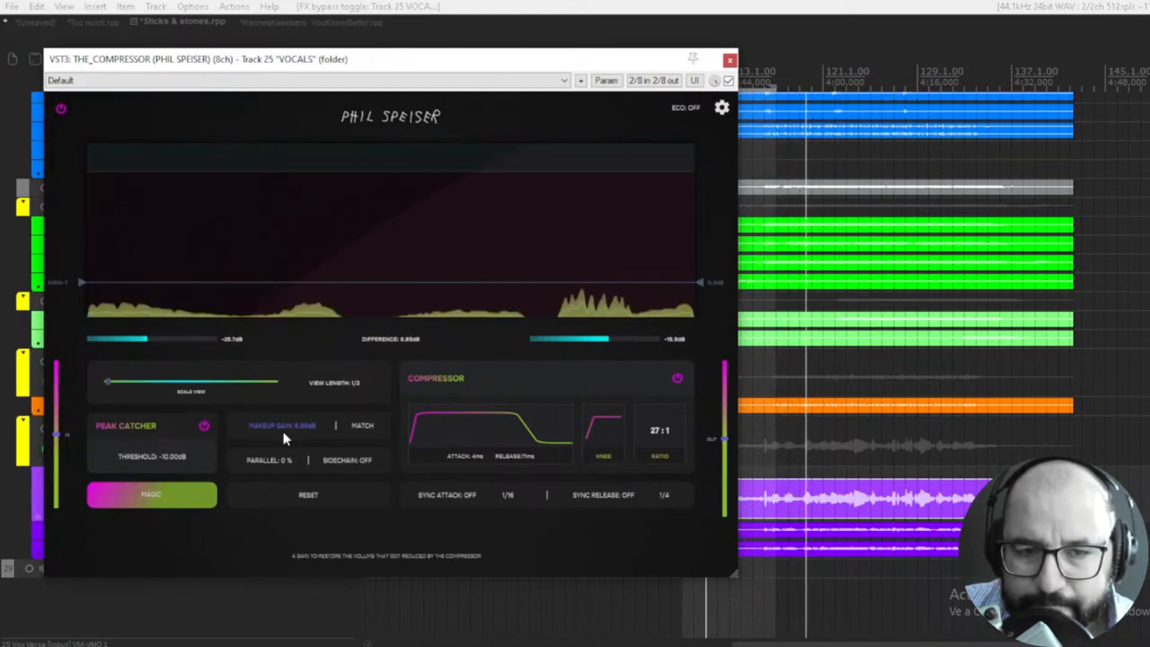
Compare the reduced-gain vocal compression with the bypassed sound in the mix, then stop playback
click(728, 80)
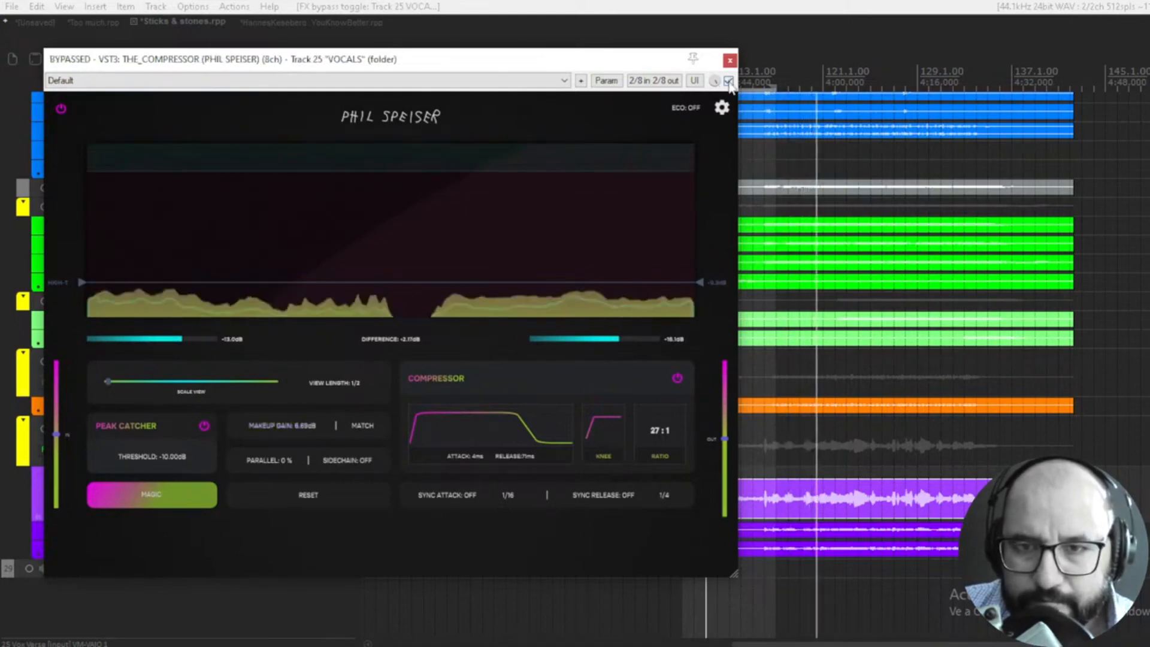
click(728, 80)
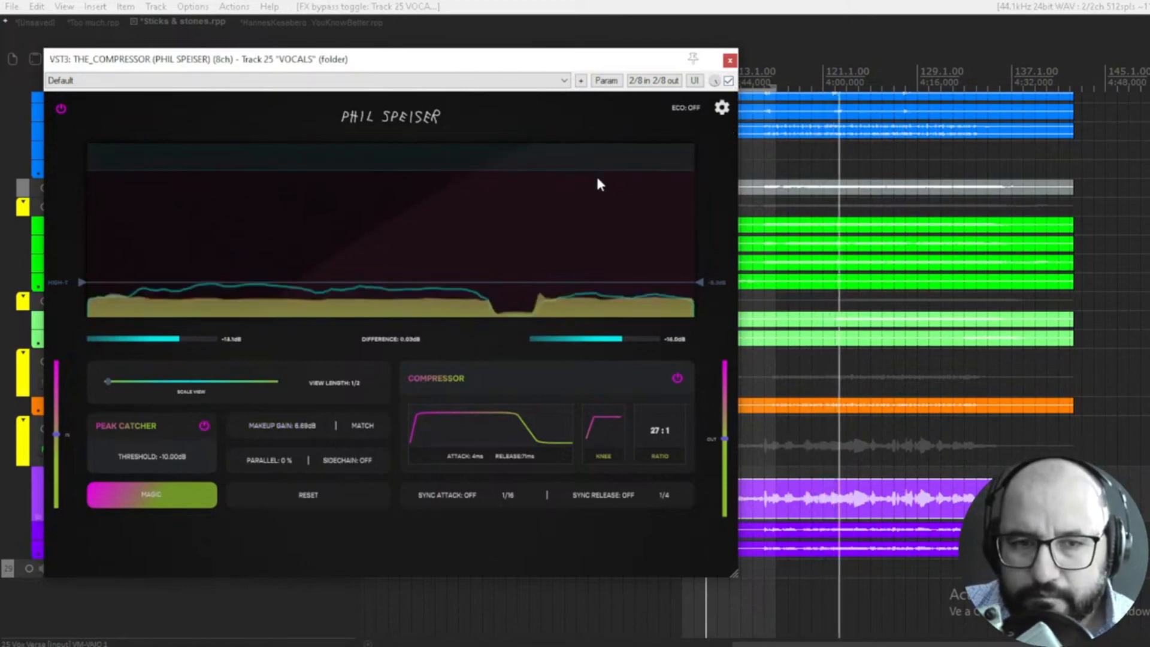
key(space)
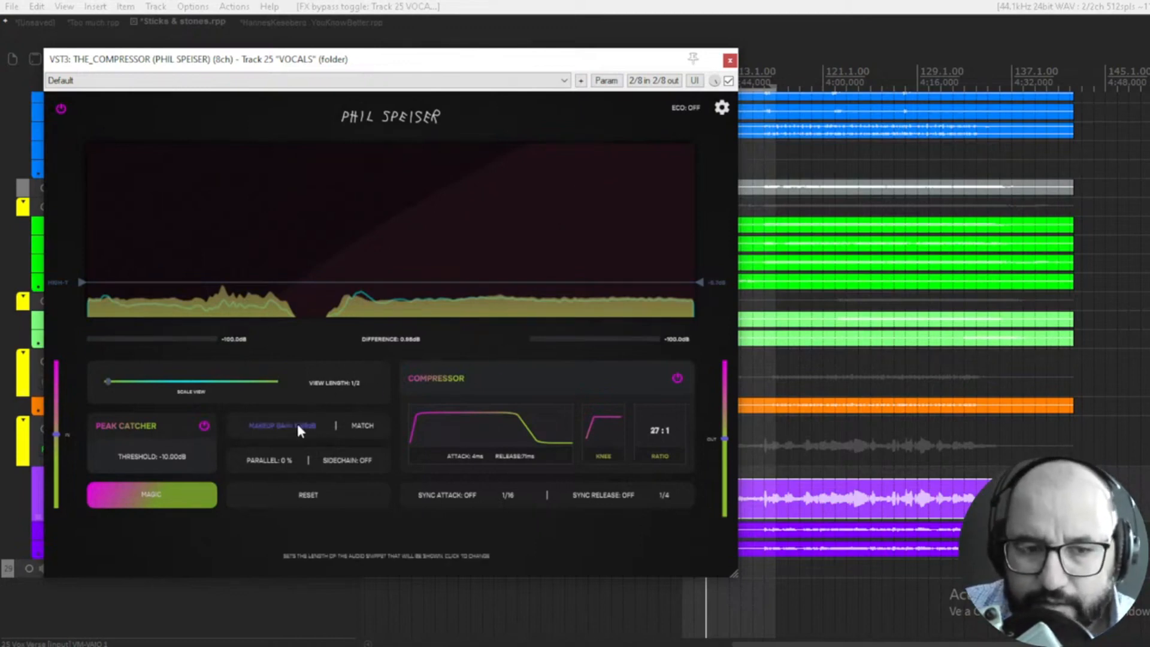
Review the Magic assistant's options without starting an analysis, then bypass the VOCALS compressor and close its window
click(168, 497)
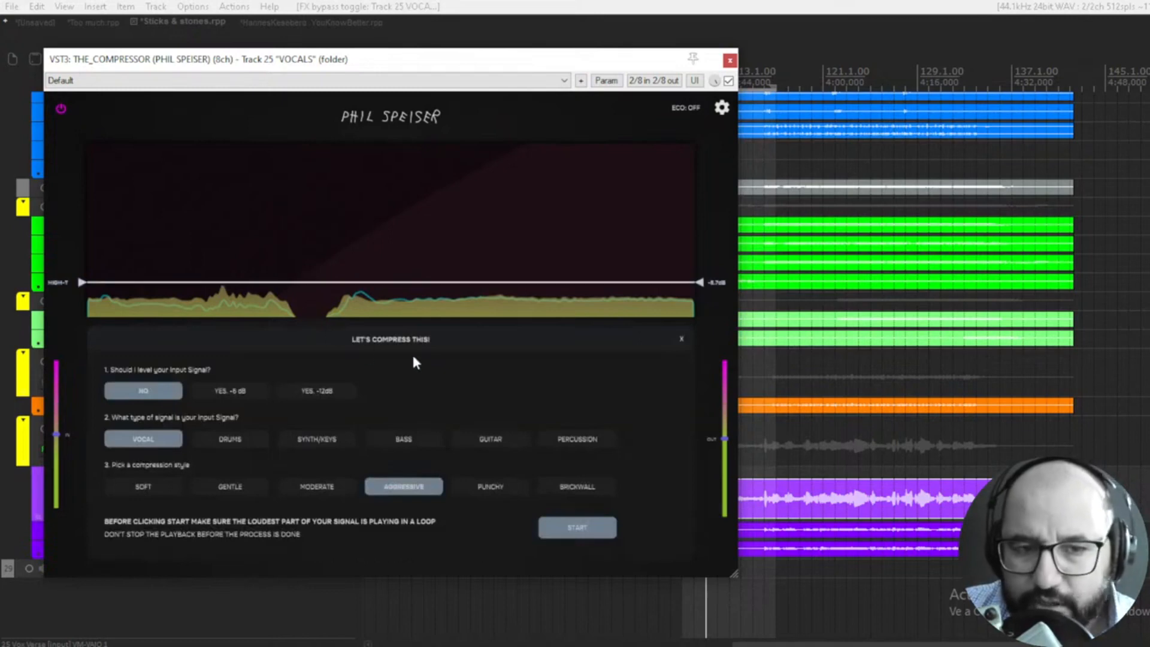
click(680, 338)
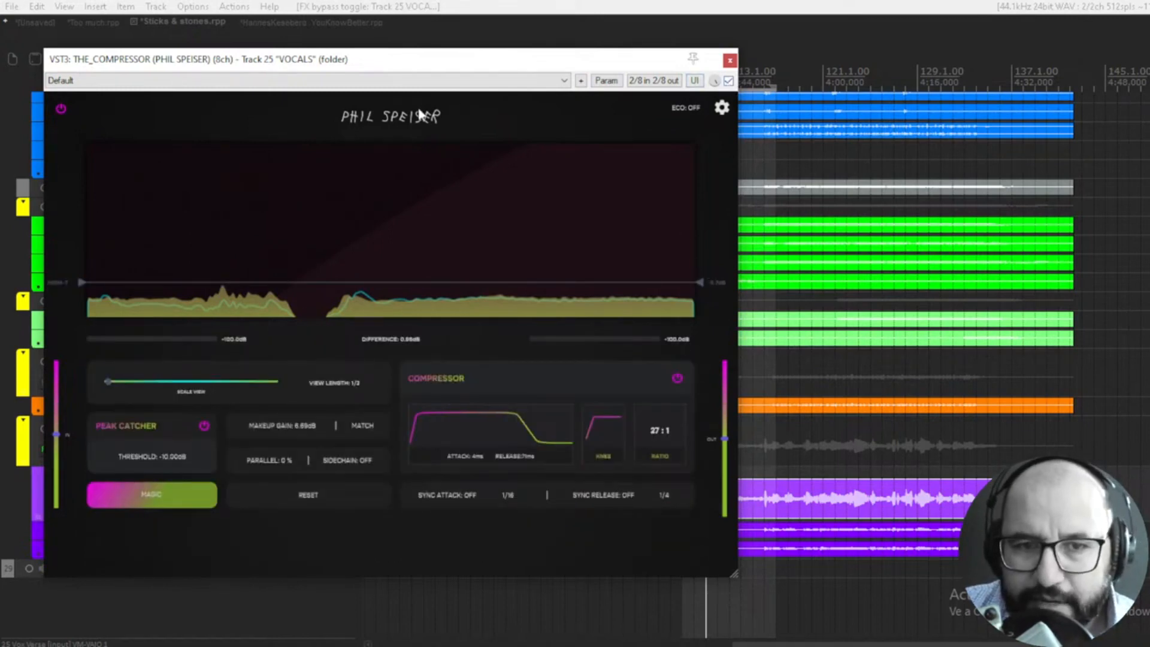
click(728, 82)
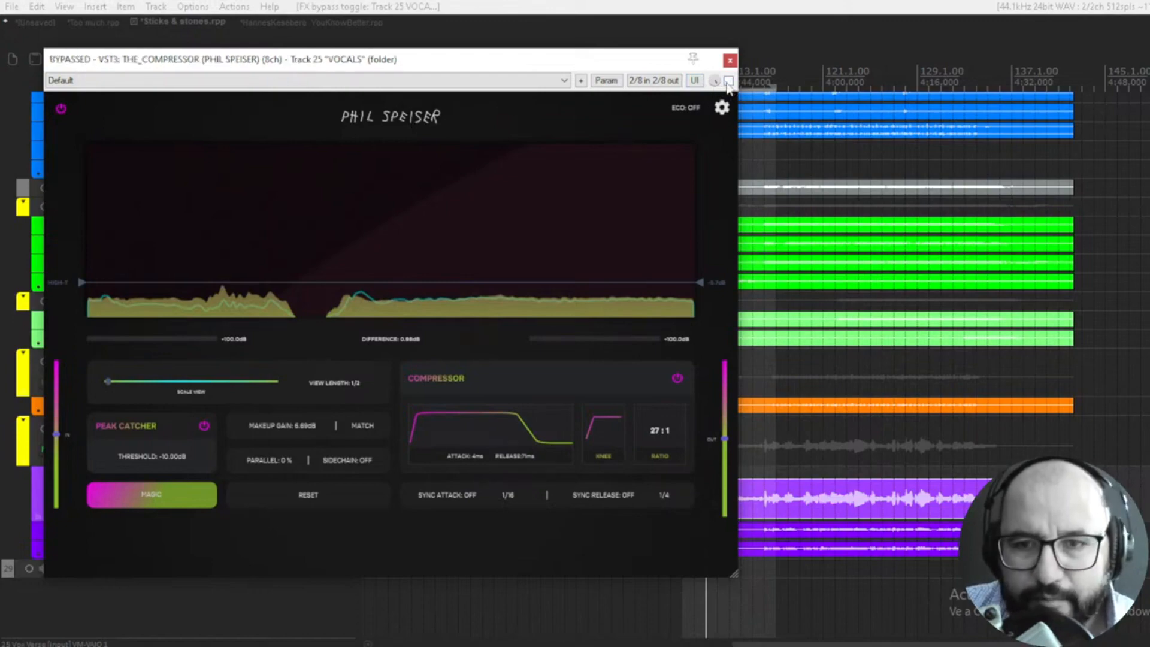
click(728, 62)
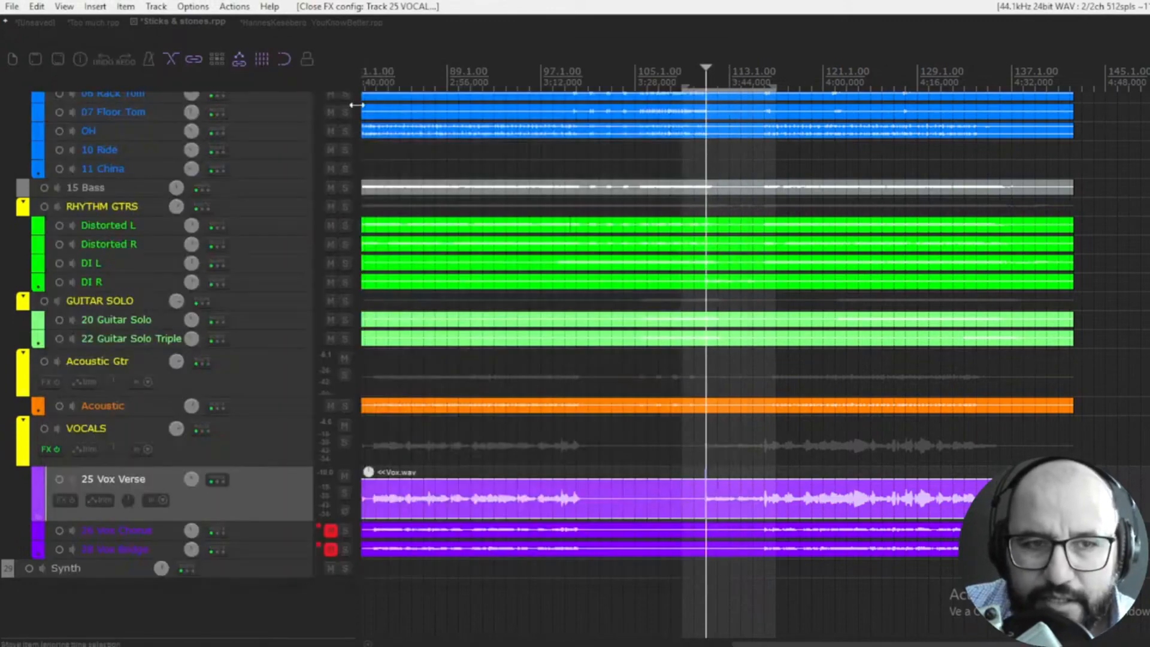
Return to the Too much project, open PSP SpringBox on the DRUMS track and reposition its window
click(88, 21)
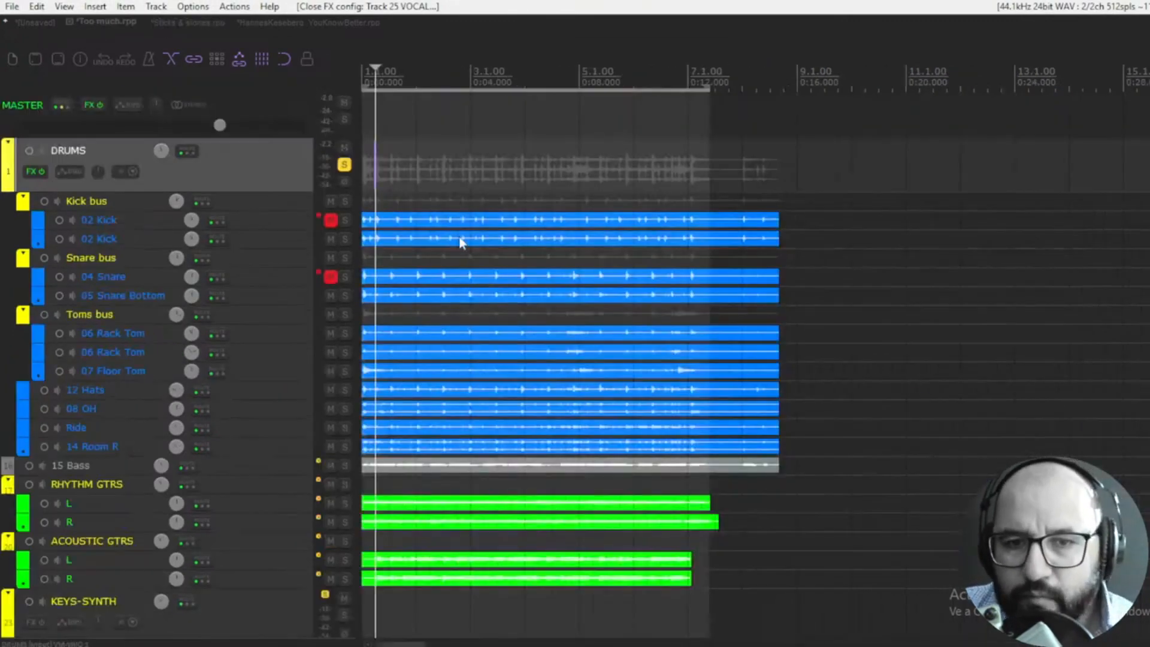
right_click(24, 171)
click(66, 203)
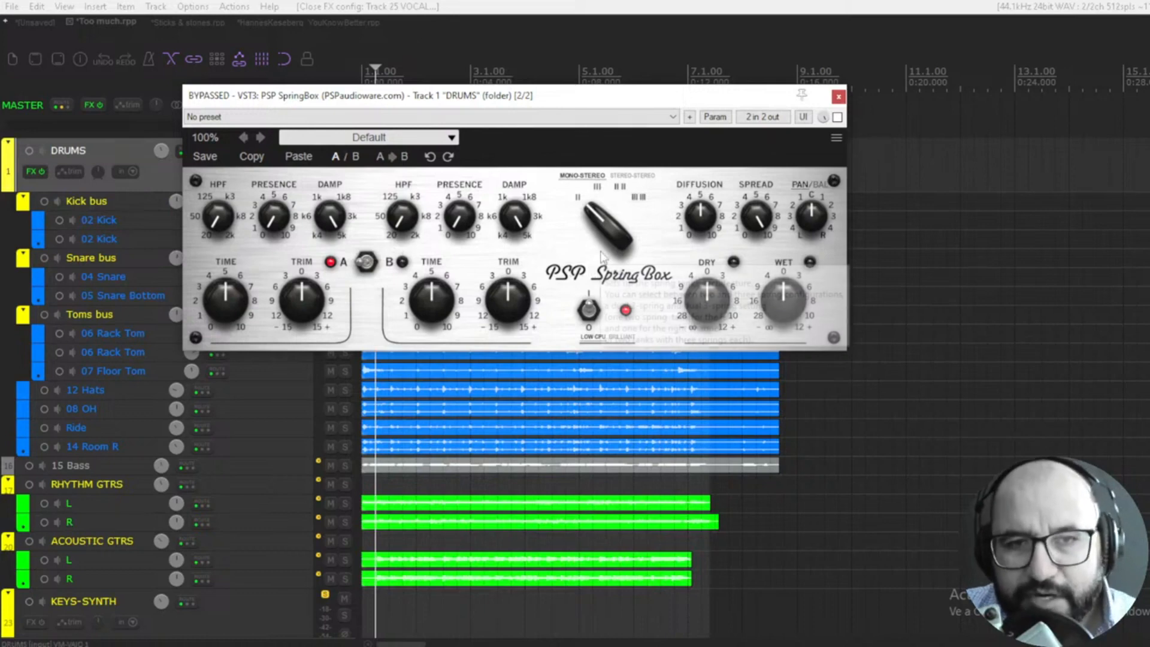
drag(557, 98, 617, 175)
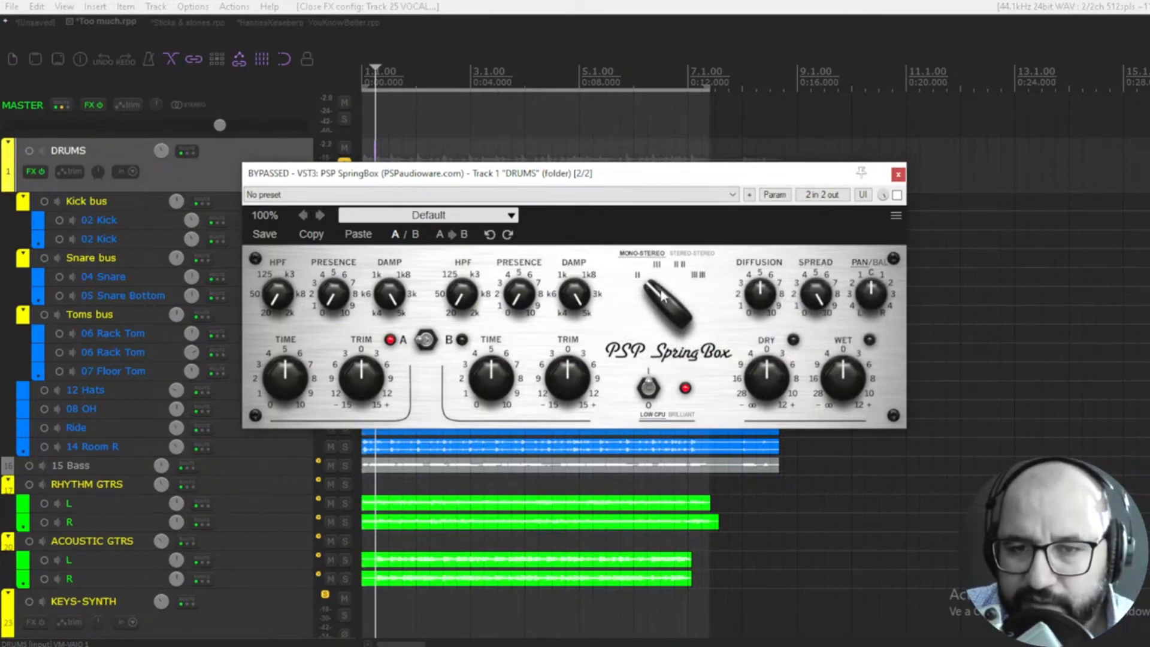
Try the spring Type selector, then switch back and forth between setups A and B, ending on setup A
mouse_move(666, 303)
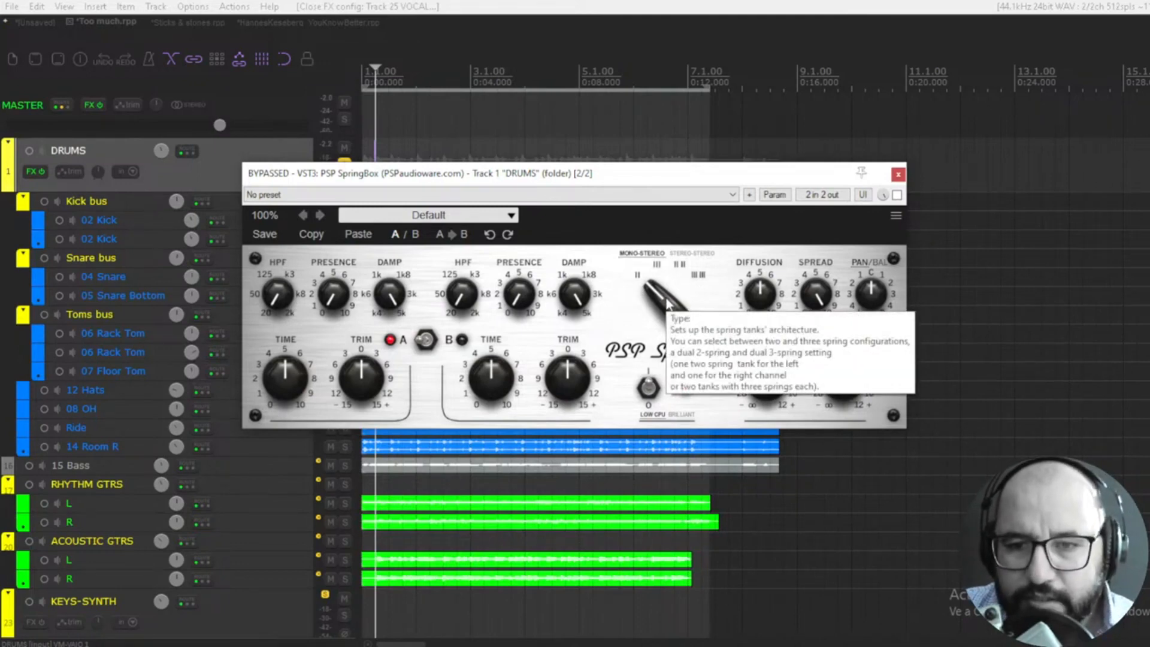
drag(666, 304, 676, 375)
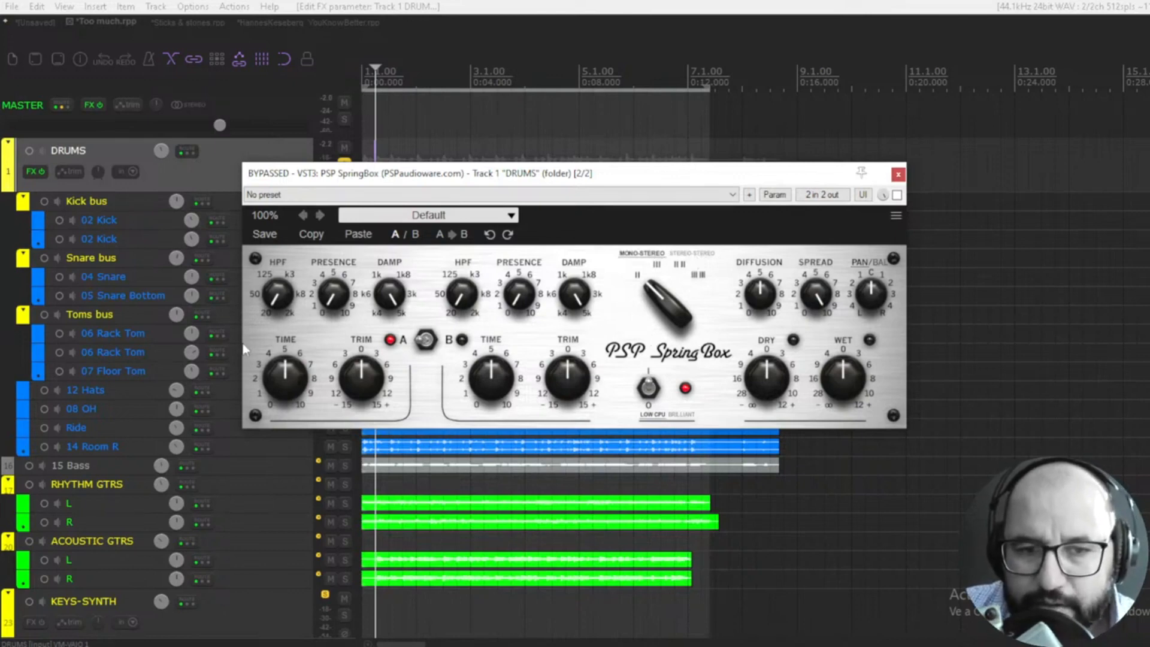
click(435, 342)
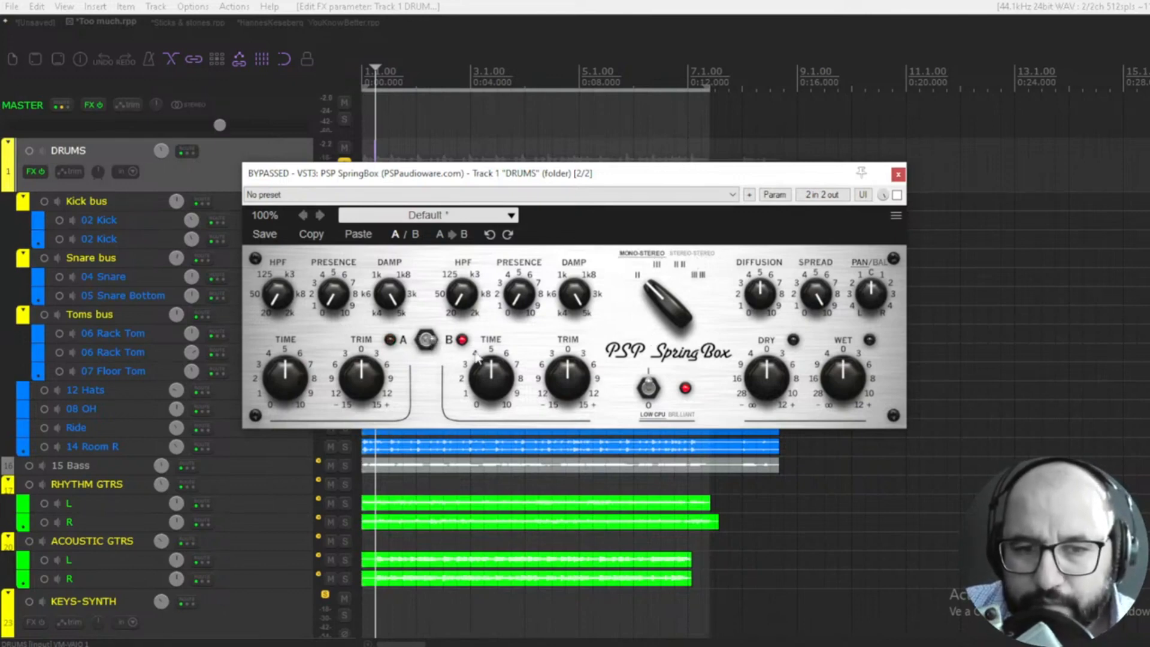
click(426, 342)
click(427, 341)
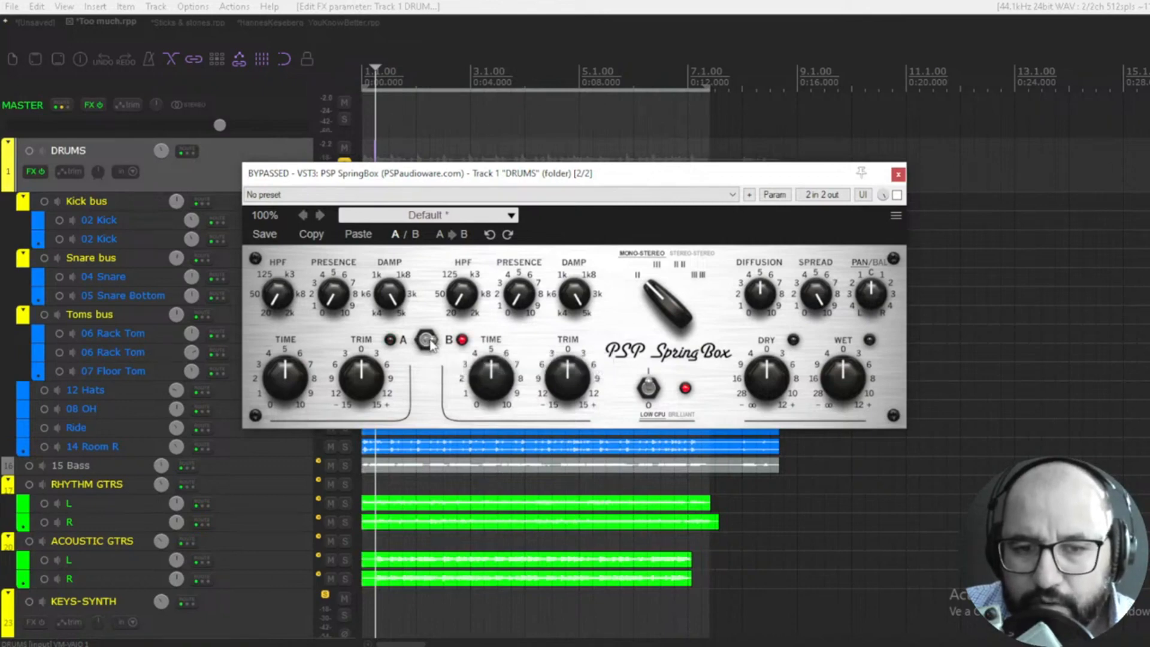
click(426, 341)
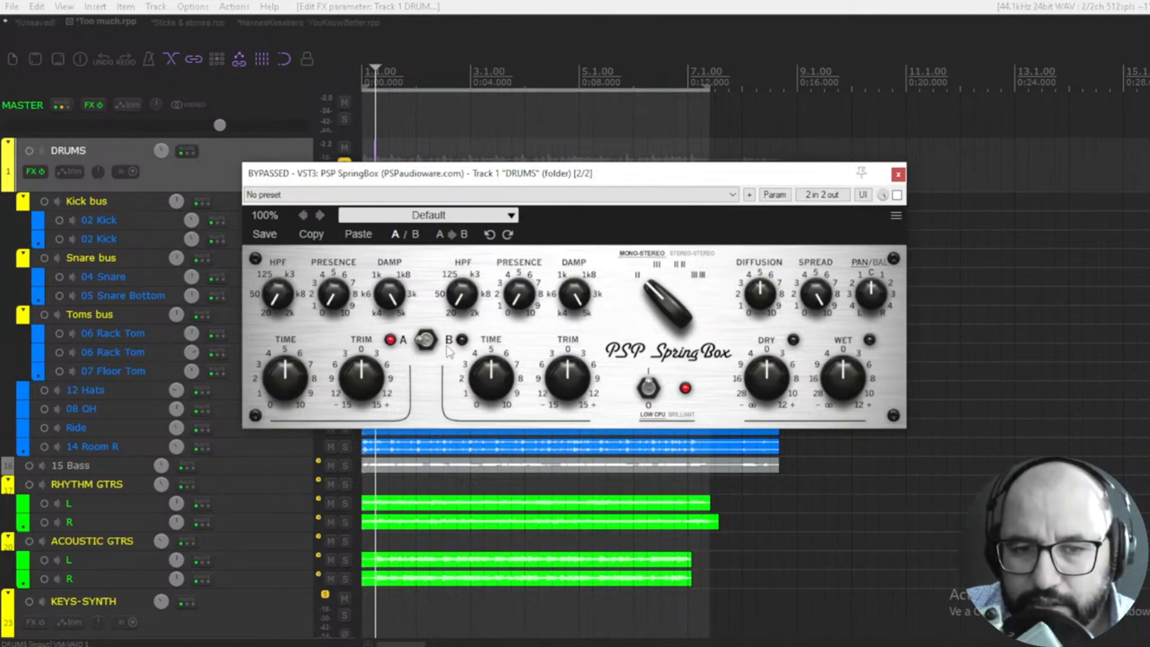
click(426, 340)
click(426, 342)
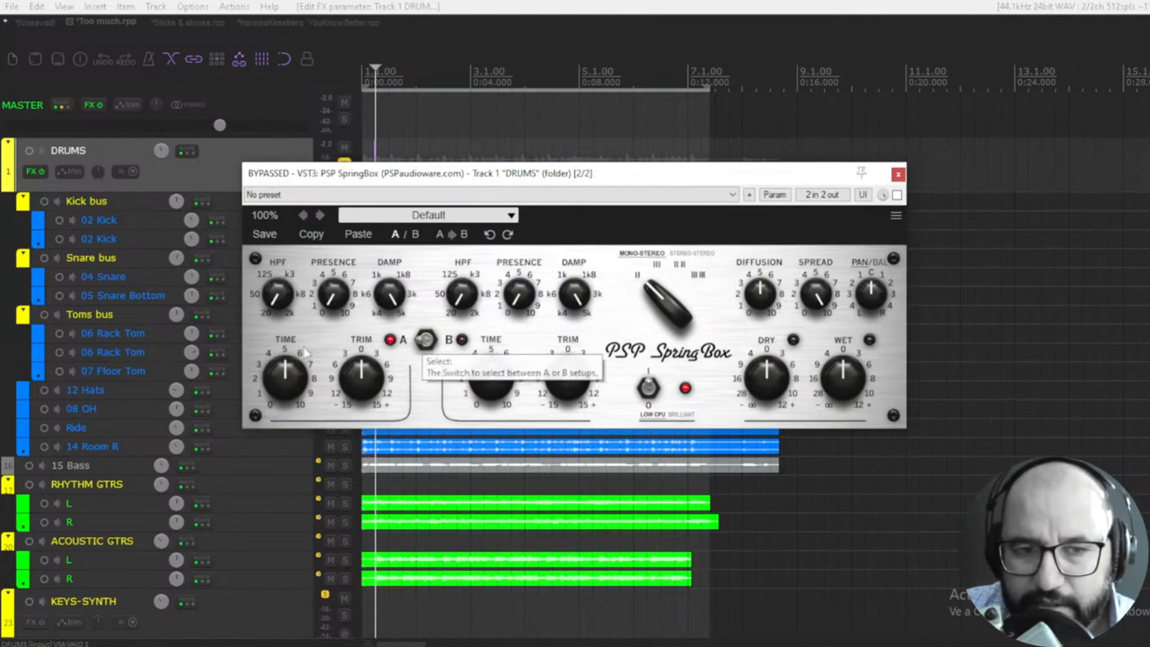
Try setup A's HPF, Presence, Damp and Trim controls, returning each one to its default
drag(271, 298, 261, 330)
mouse_move(324, 293)
mouse_down()
mouse_move(350, 159)
mouse_move(335, 309)
mouse_up()
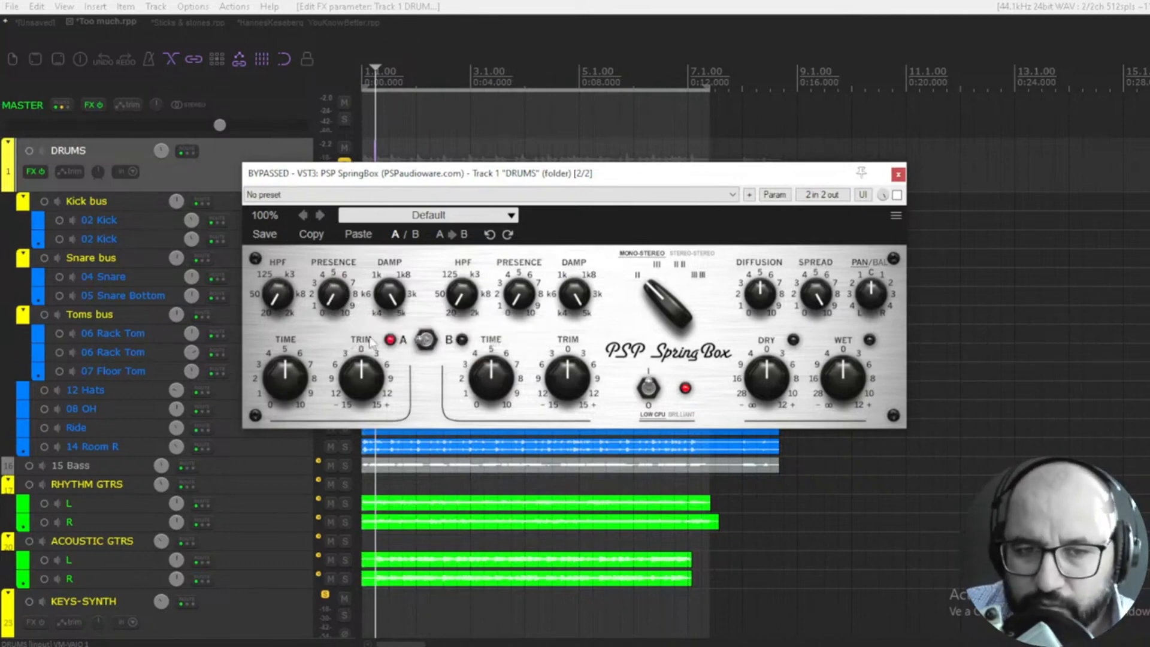
drag(391, 306, 375, 370)
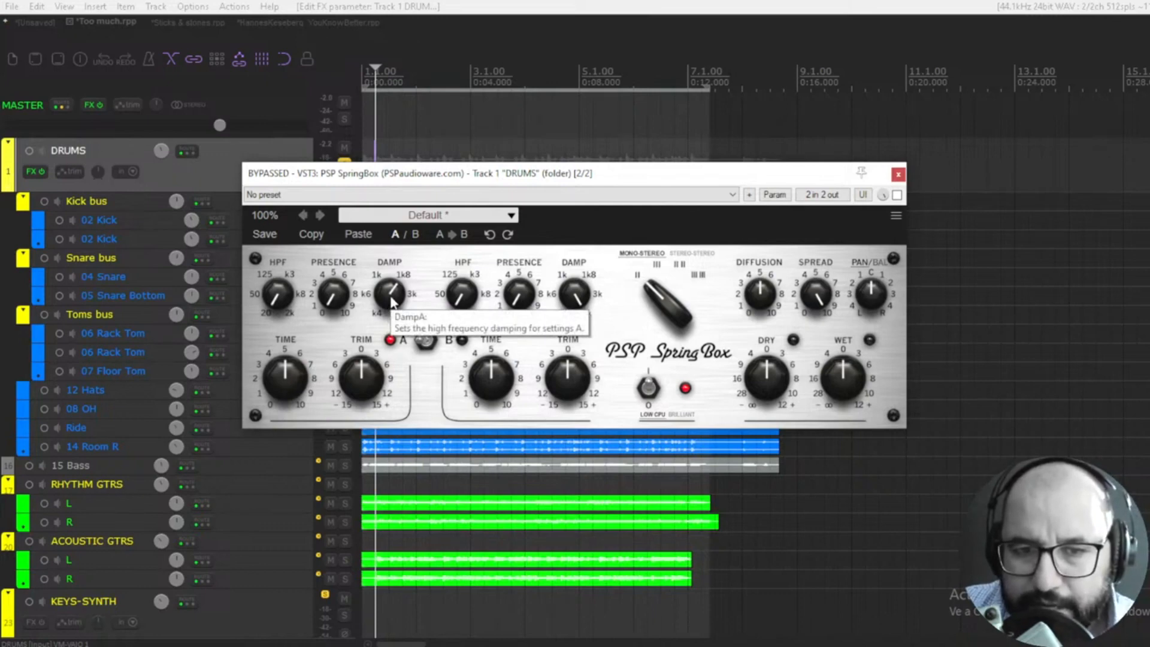
drag(392, 298, 404, 151)
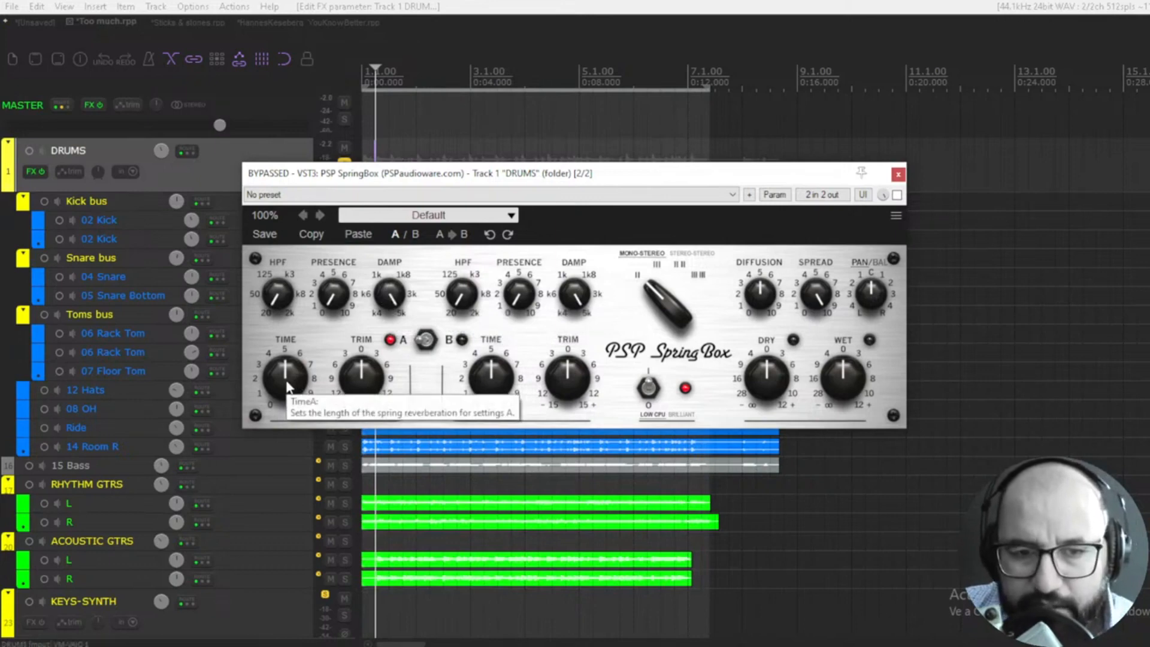
drag(363, 377, 359, 392)
double_click(358, 383)
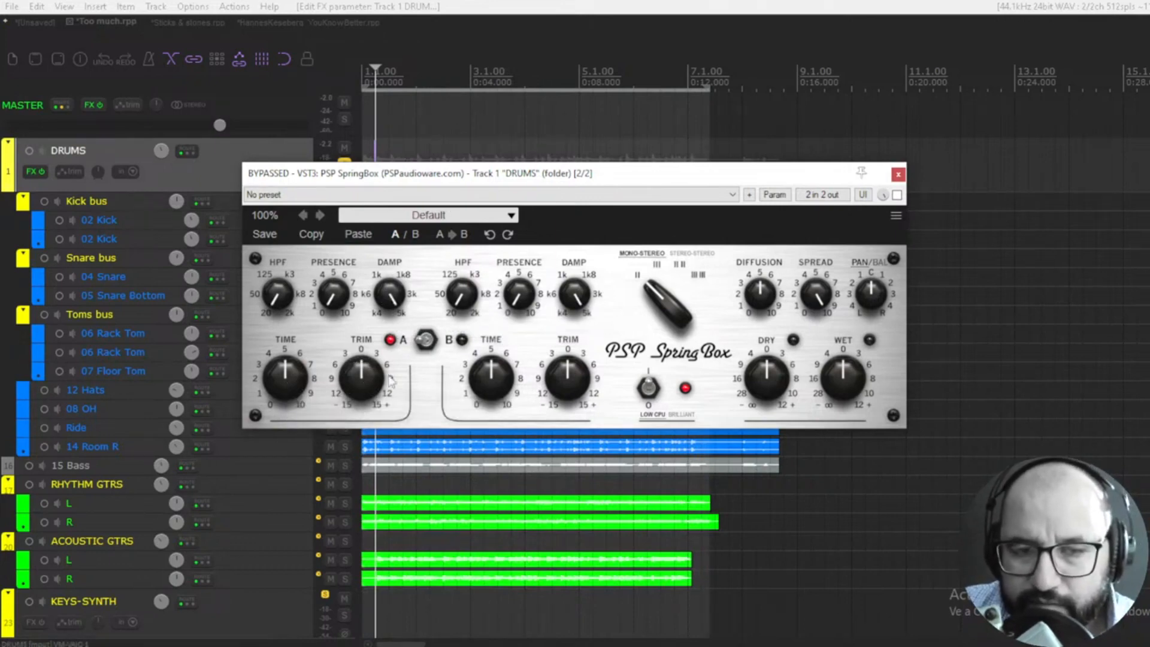
Toggle between setups A and B again, end on A and reset the Dry level to 0
click(430, 341)
click(426, 344)
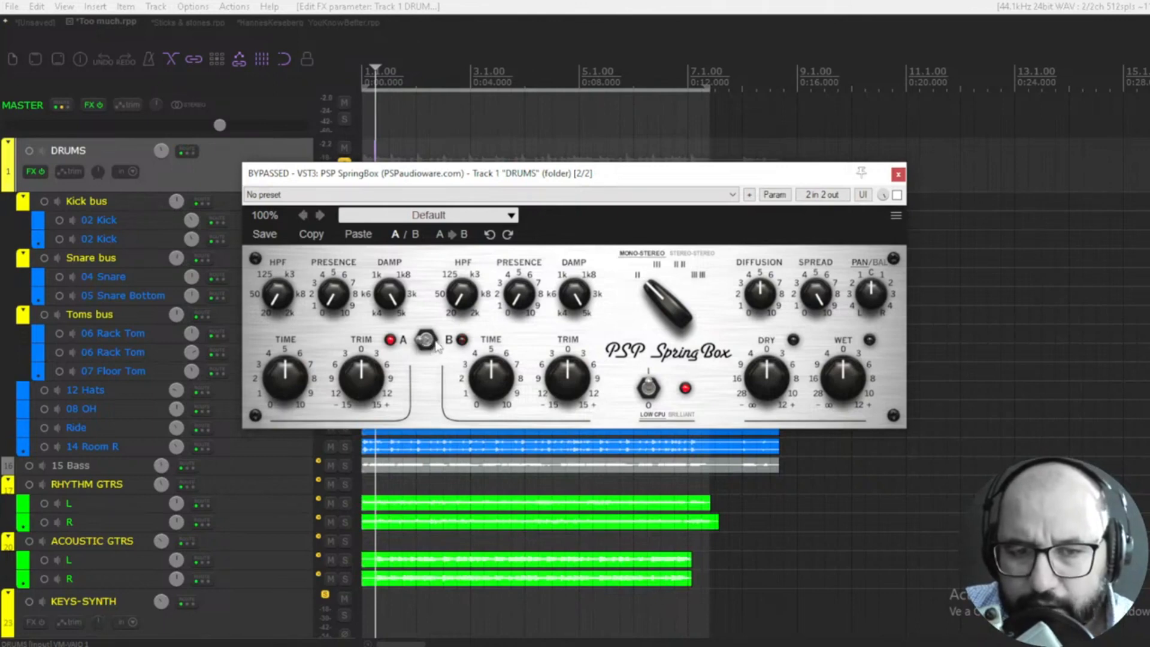
click(428, 343)
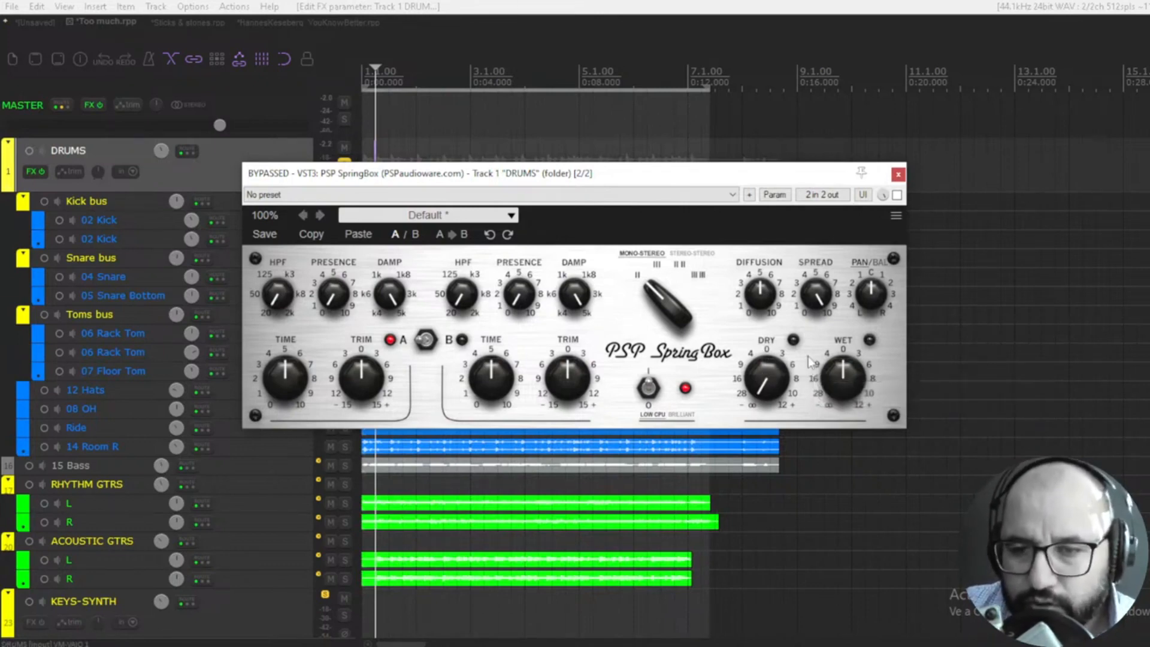
double_click(766, 388)
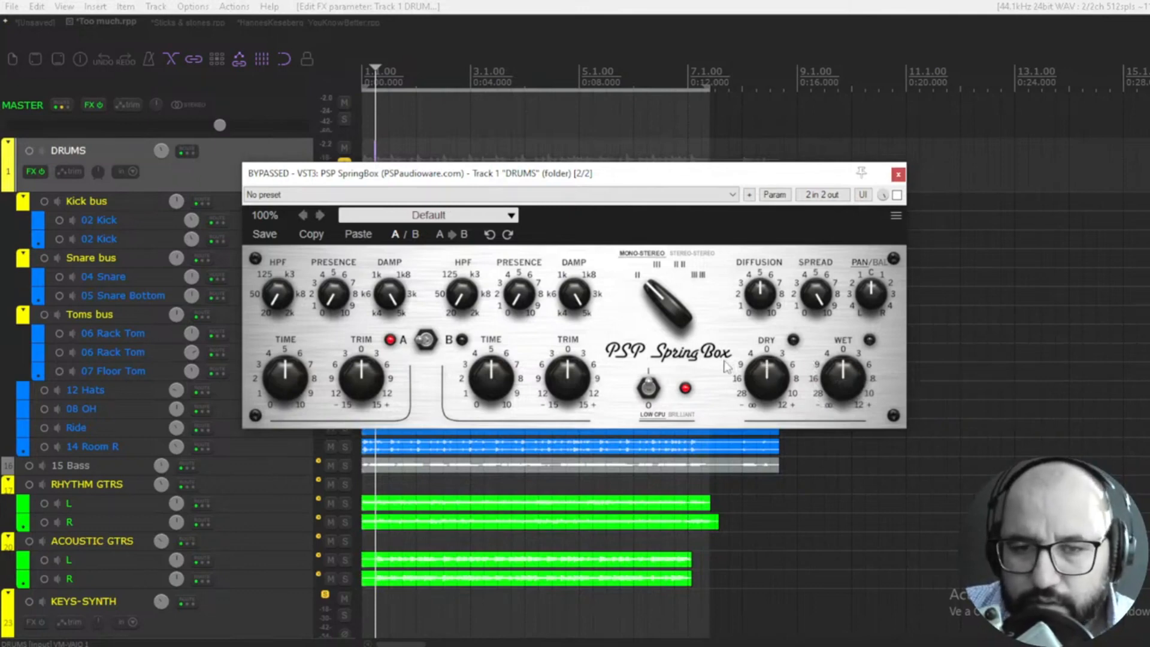
Review SpringBox's factory preset list without loading a preset
click(463, 215)
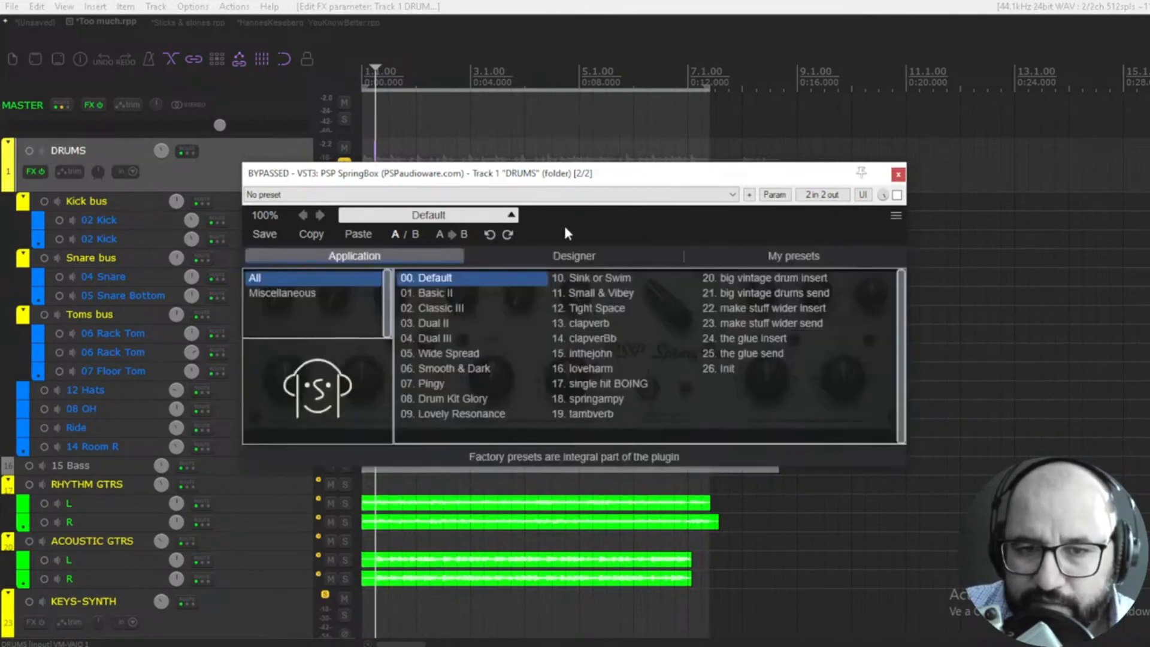
click(547, 216)
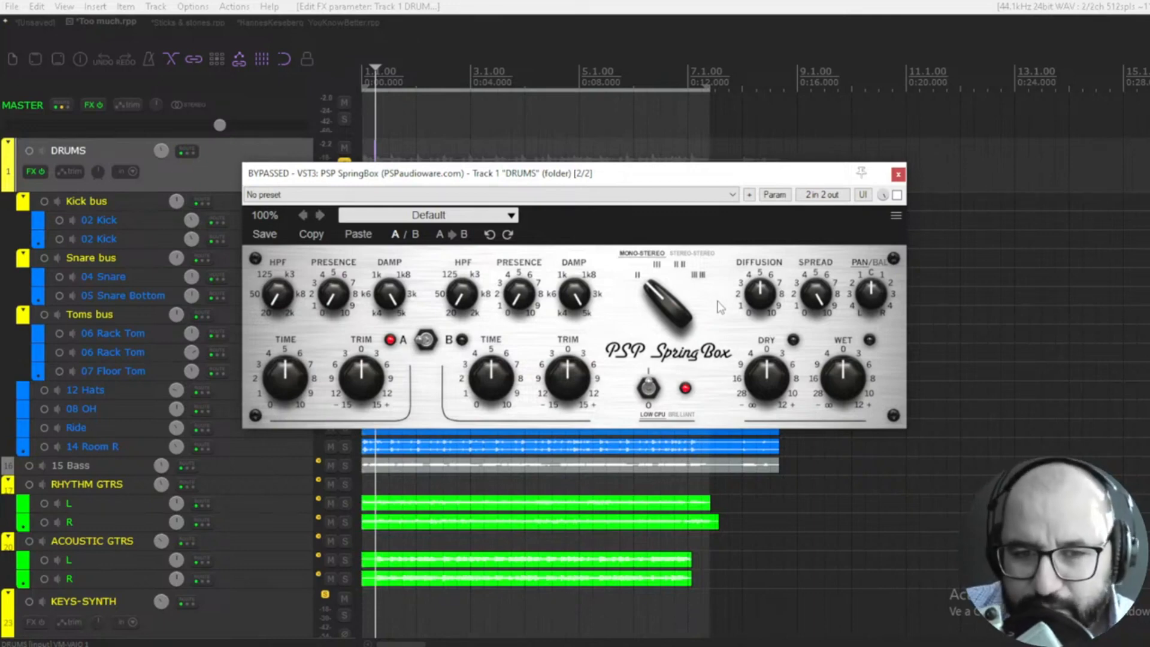
Enable SpringBox on the drums during playback, reposition its window and raise Diffusion to about 7
drag(611, 180, 605, 189)
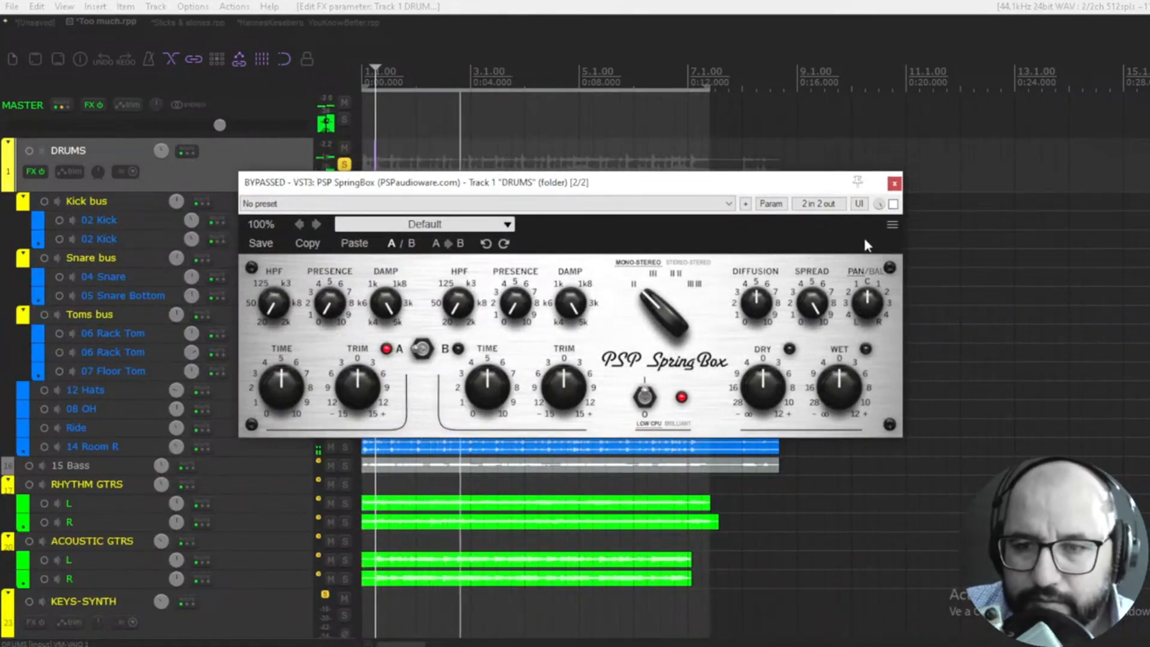
click(892, 204)
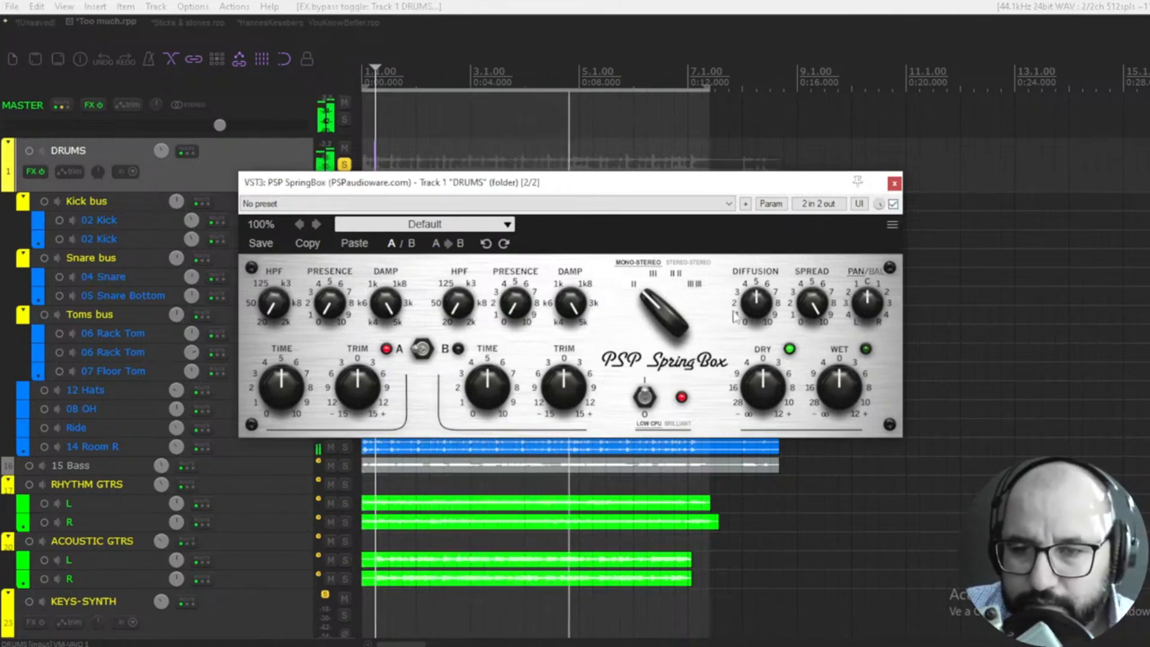
drag(673, 185, 729, 182)
drag(813, 297, 815, 258)
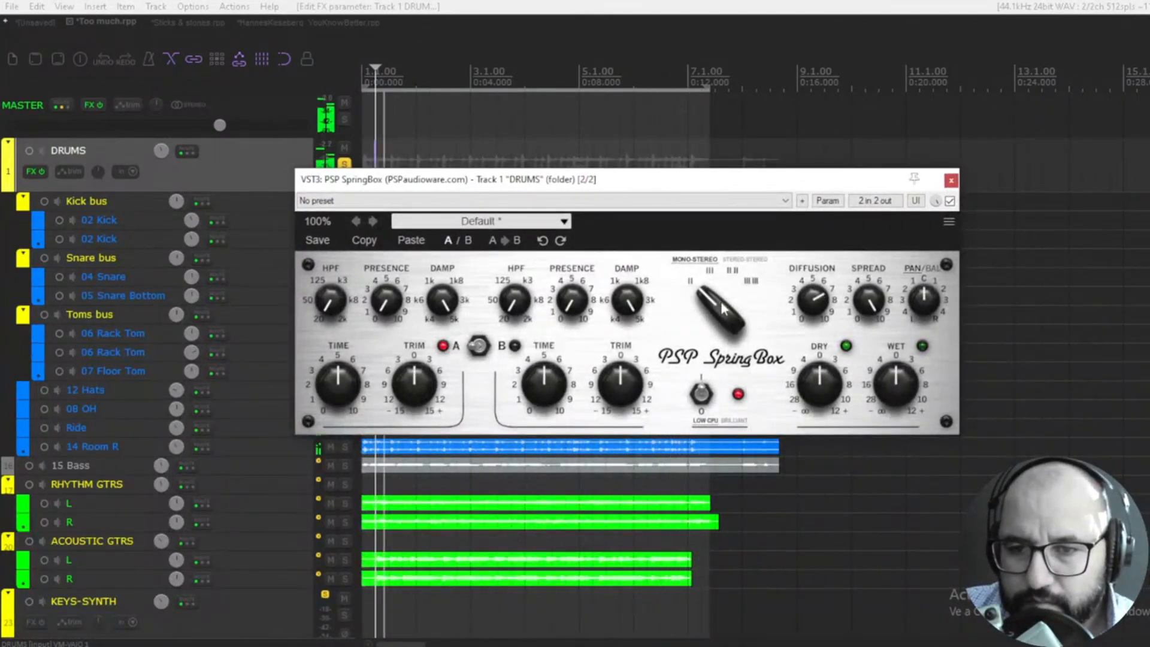
Audition the spring types III, II II and III III in turn while the drums play
drag(724, 304, 725, 277)
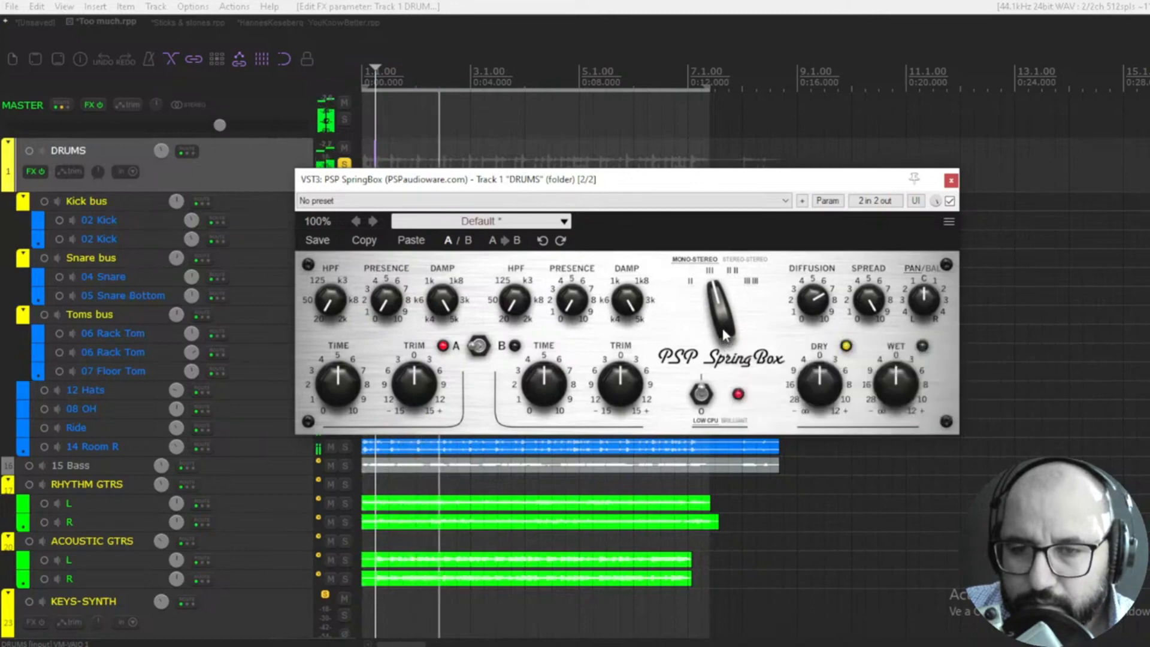
drag(715, 317, 715, 293)
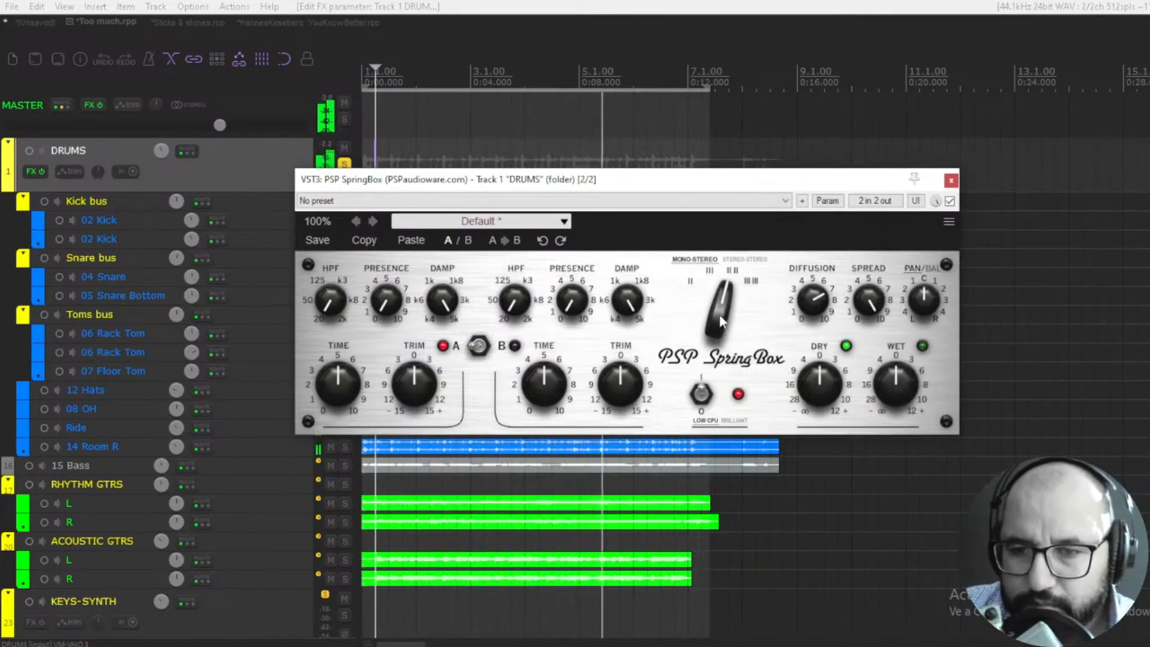
drag(720, 315, 720, 290)
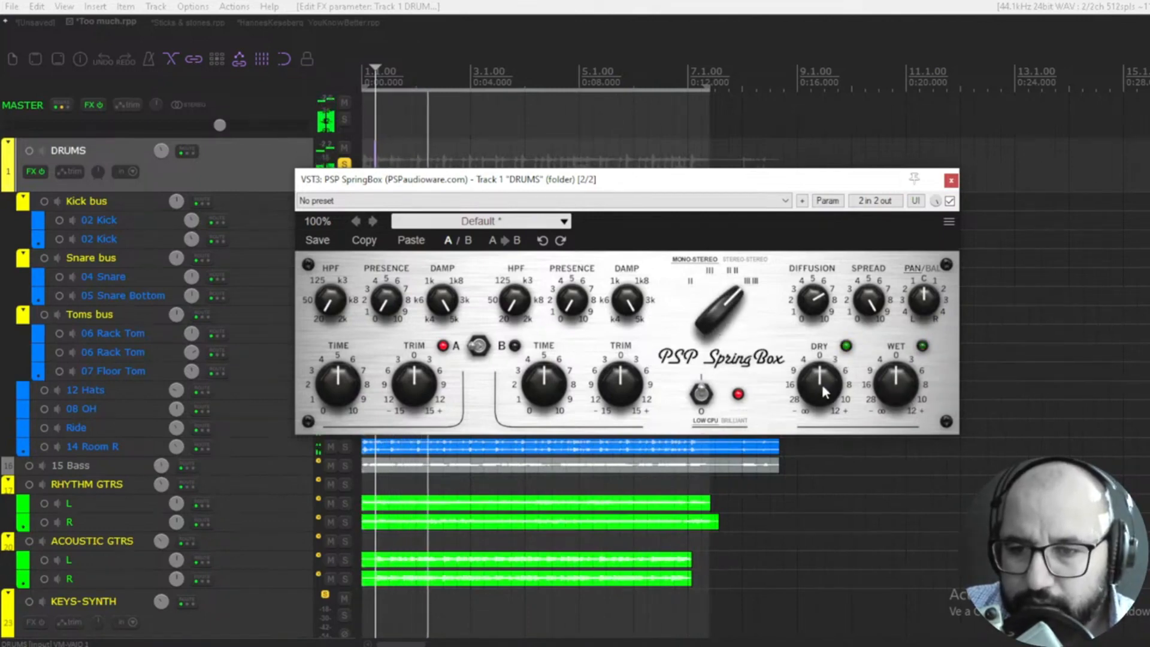
Turn Dry down to its minimum and step the spring type back to II, listening to the reverb alone
drag(822, 383, 800, 624)
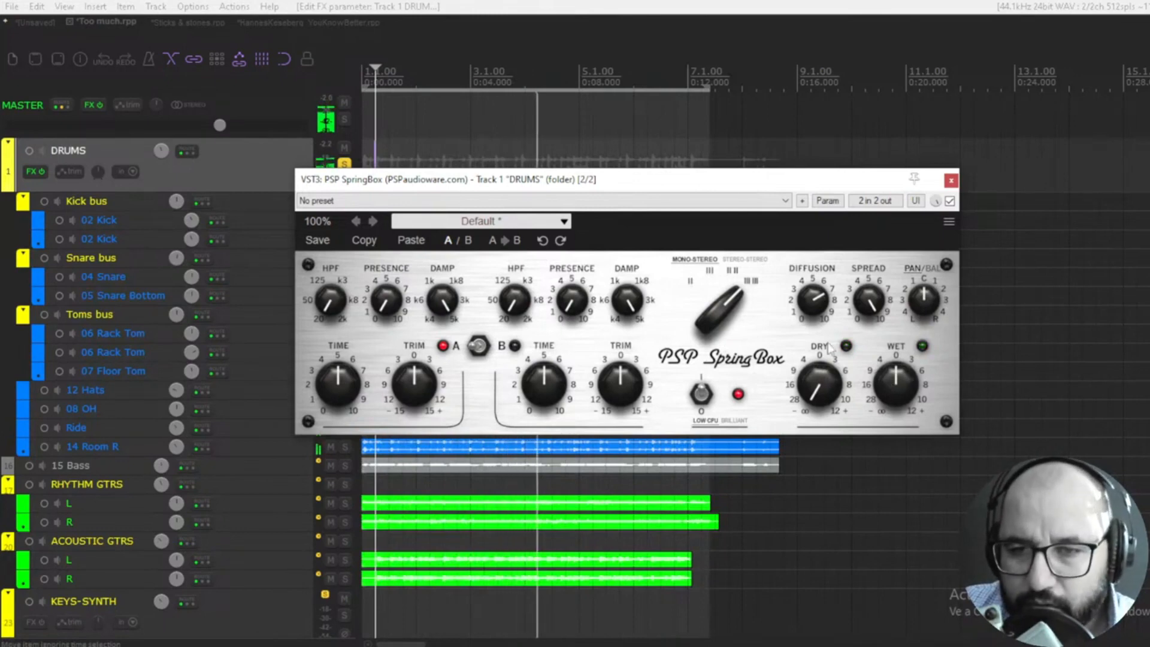
scroll(729, 334, down, 1)
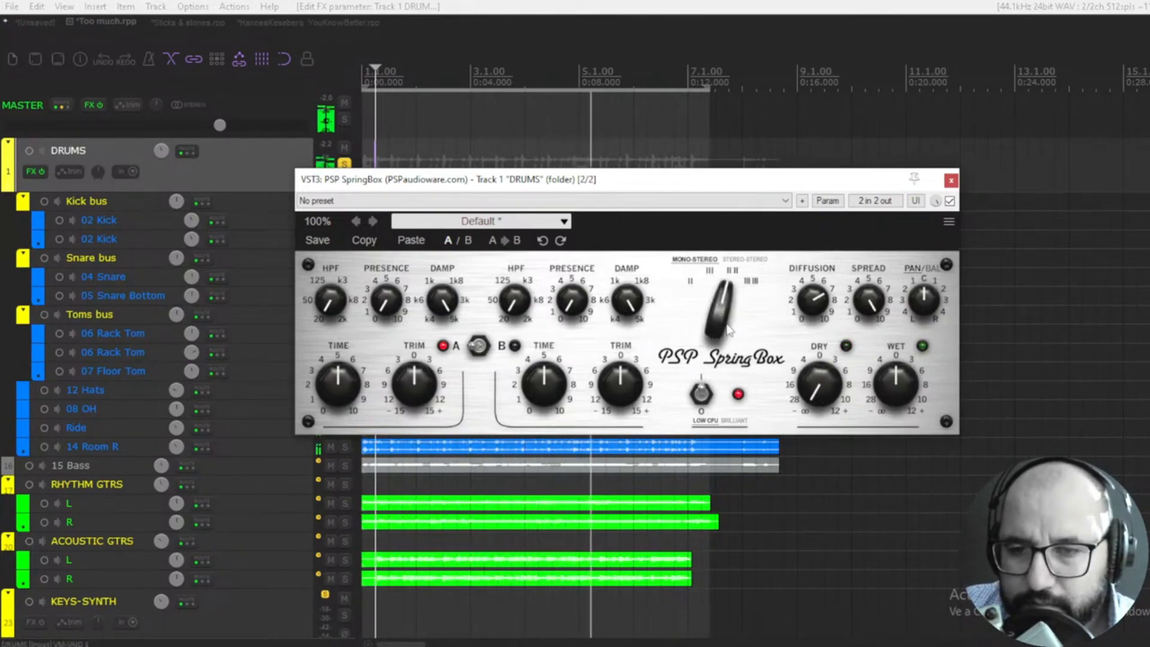
scroll(729, 333, down, 1)
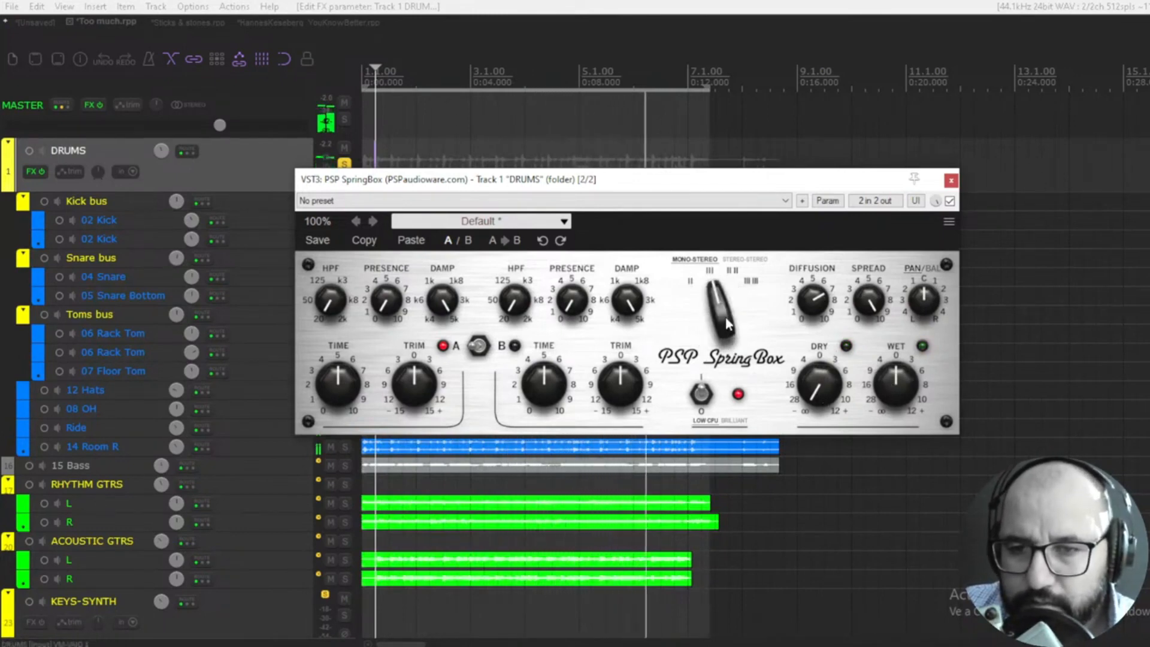
scroll(726, 326, down, 1)
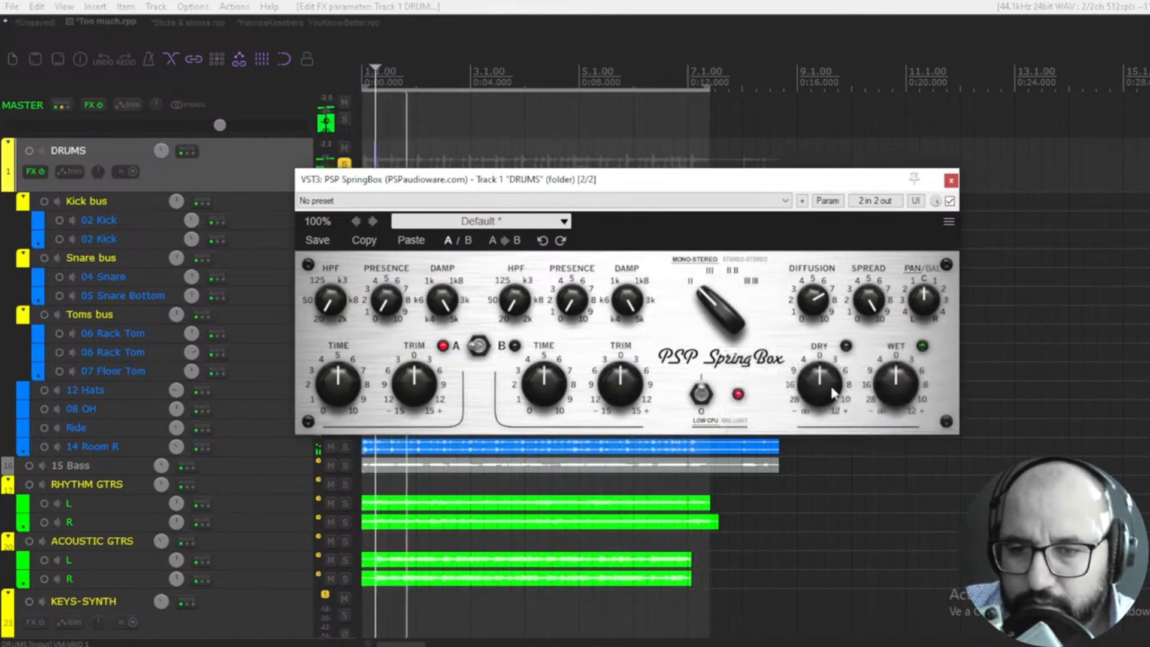
With Dry at minimum, raise setup A's HPF to its midpoint, Presence to about 2.5 and Time to about 6.5, then reset Dry to 0
drag(832, 392, 800, 509)
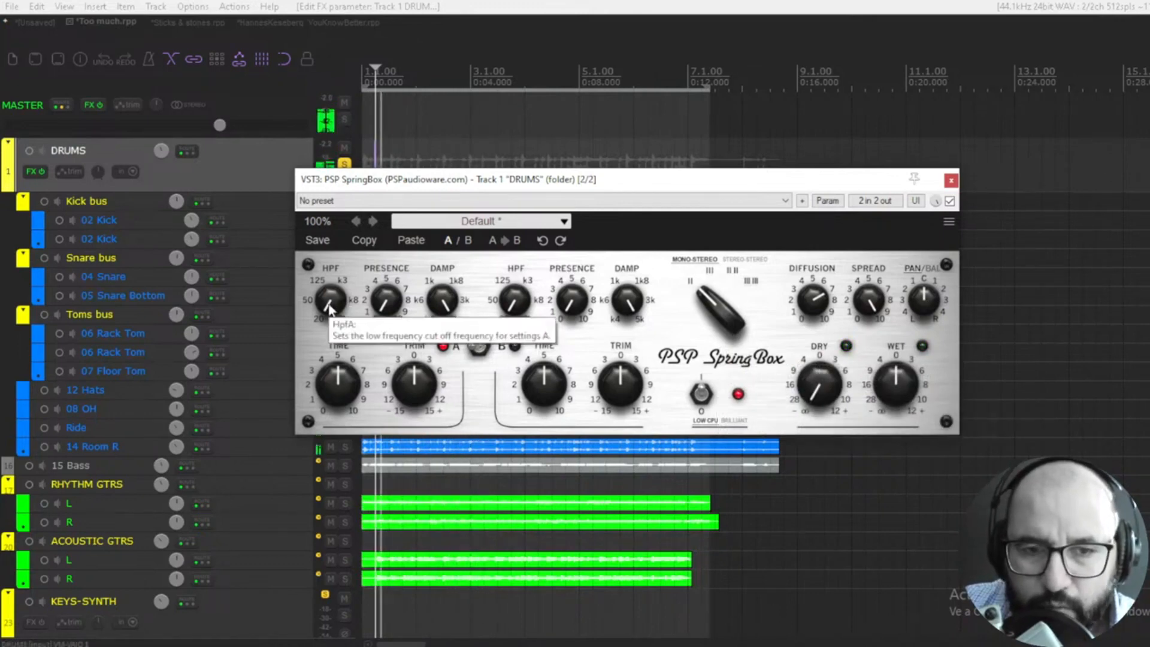
drag(329, 301, 338, 214)
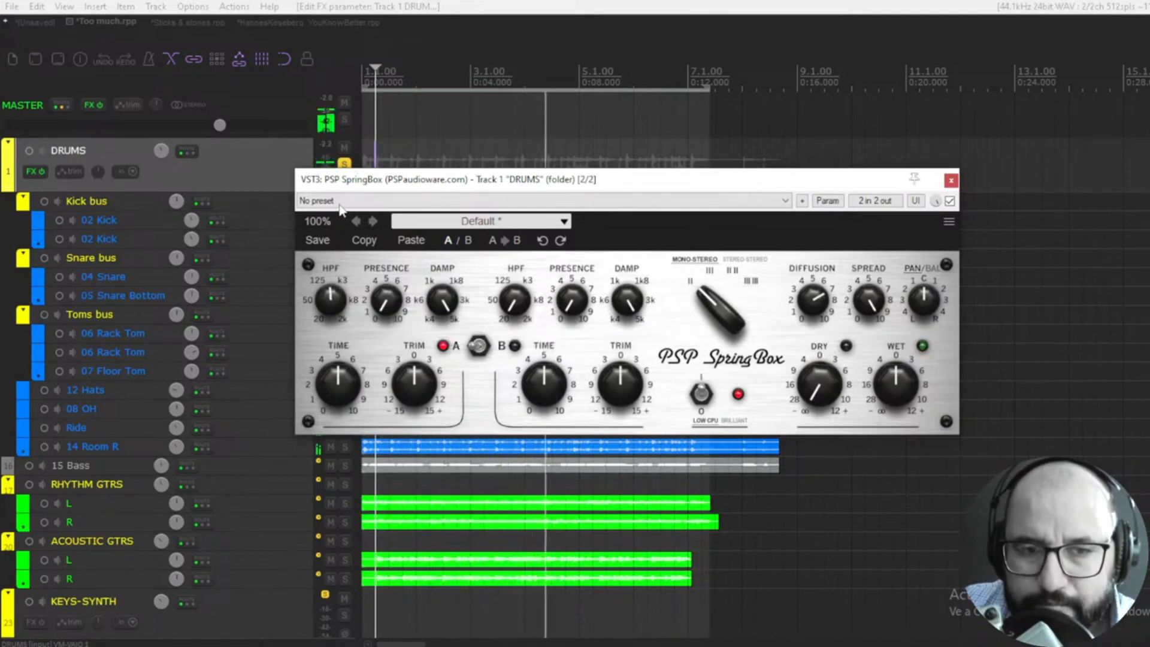
drag(400, 155, 391, 239)
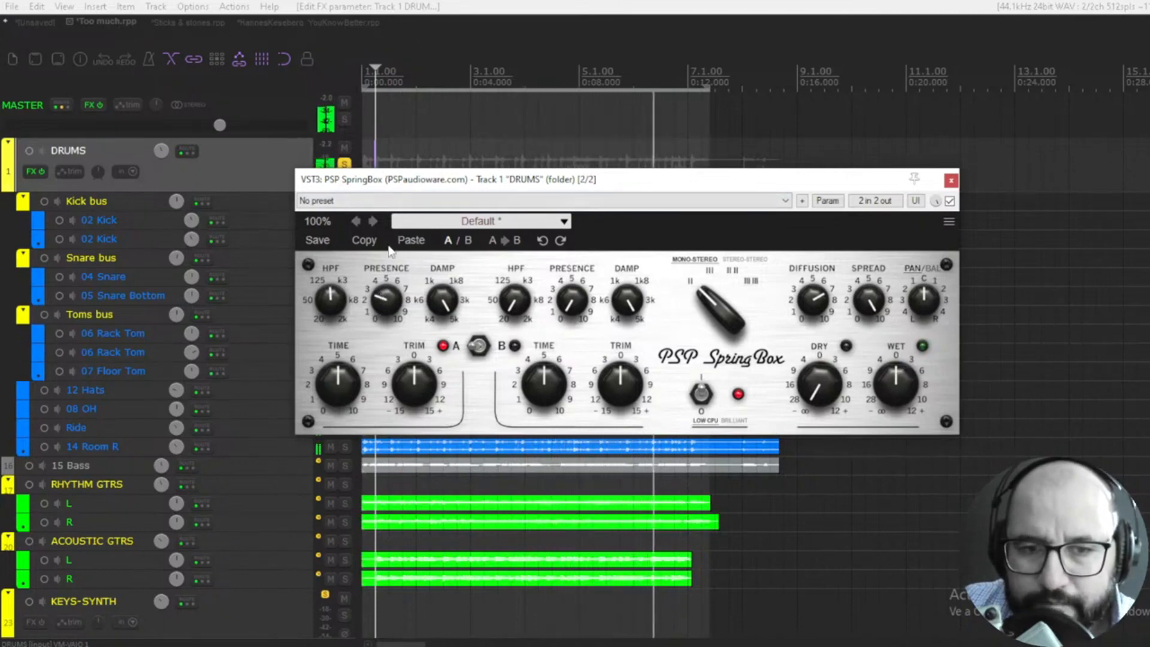
drag(326, 387, 334, 360)
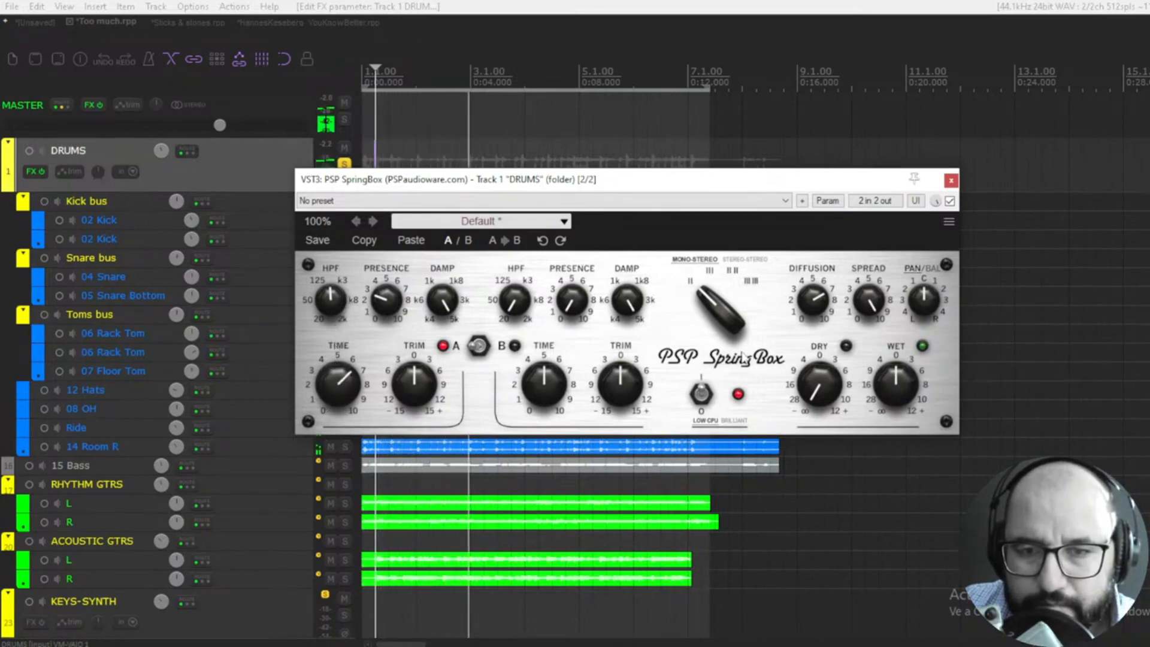
double_click(819, 396)
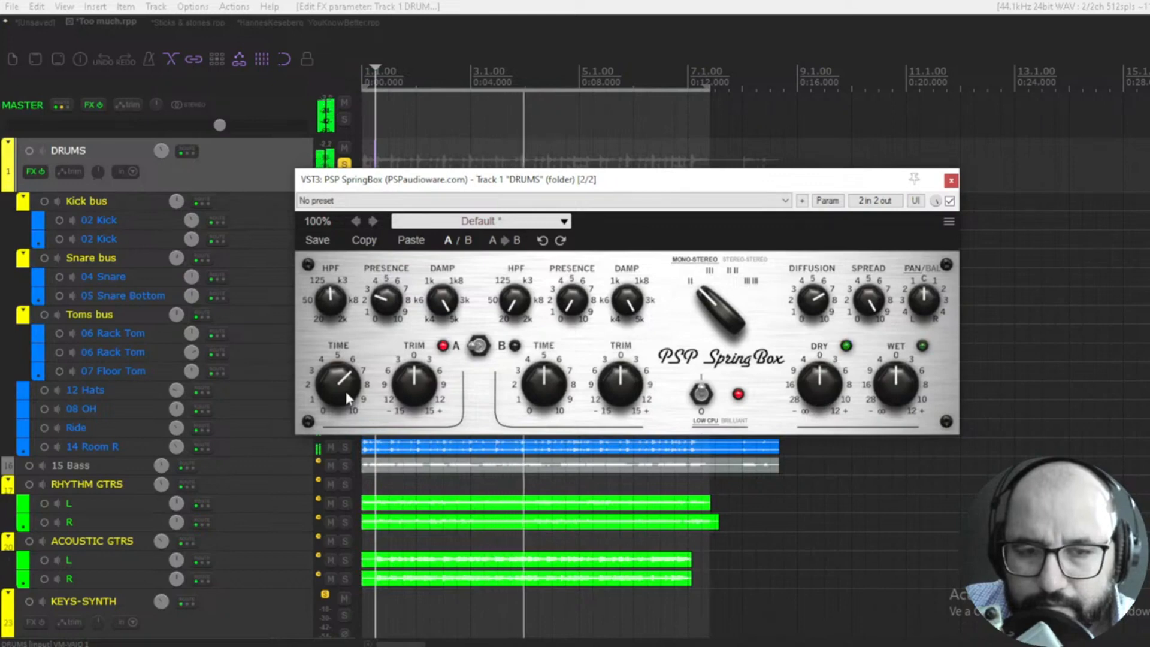
Audition different Trim levels for setup A while the drums play, then reset Trim to 0
mouse_move(418, 389)
mouse_down()
mouse_move(418, 356)
mouse_move(421, 518)
mouse_move(429, 335)
mouse_move(430, 371)
mouse_up()
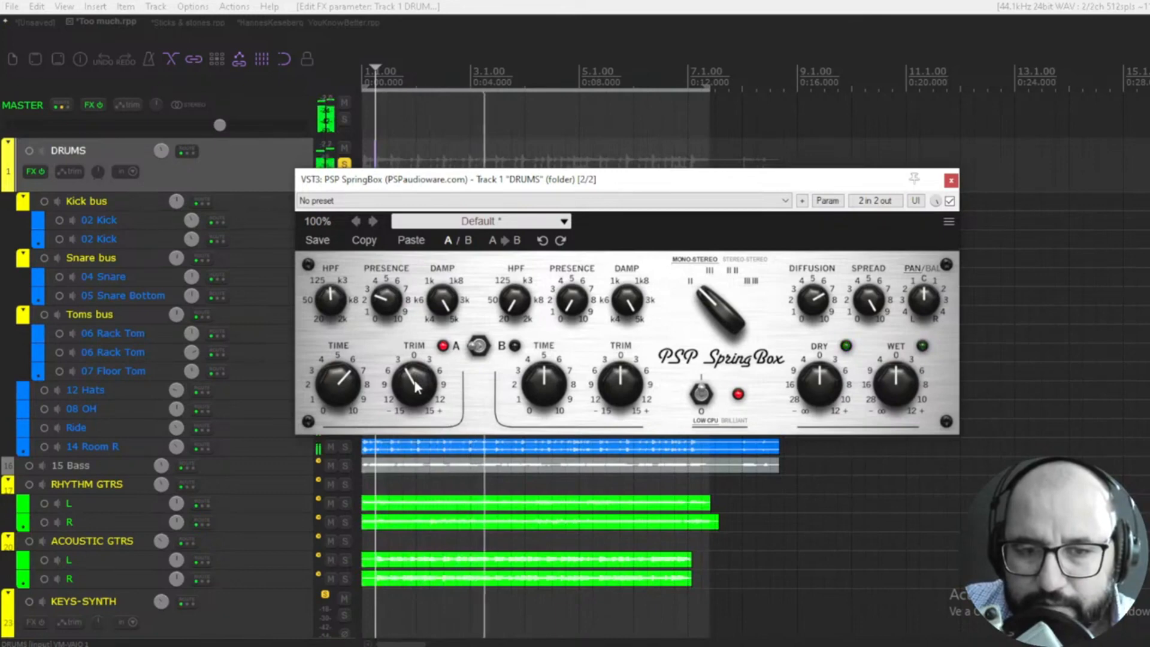
drag(406, 386, 405, 539)
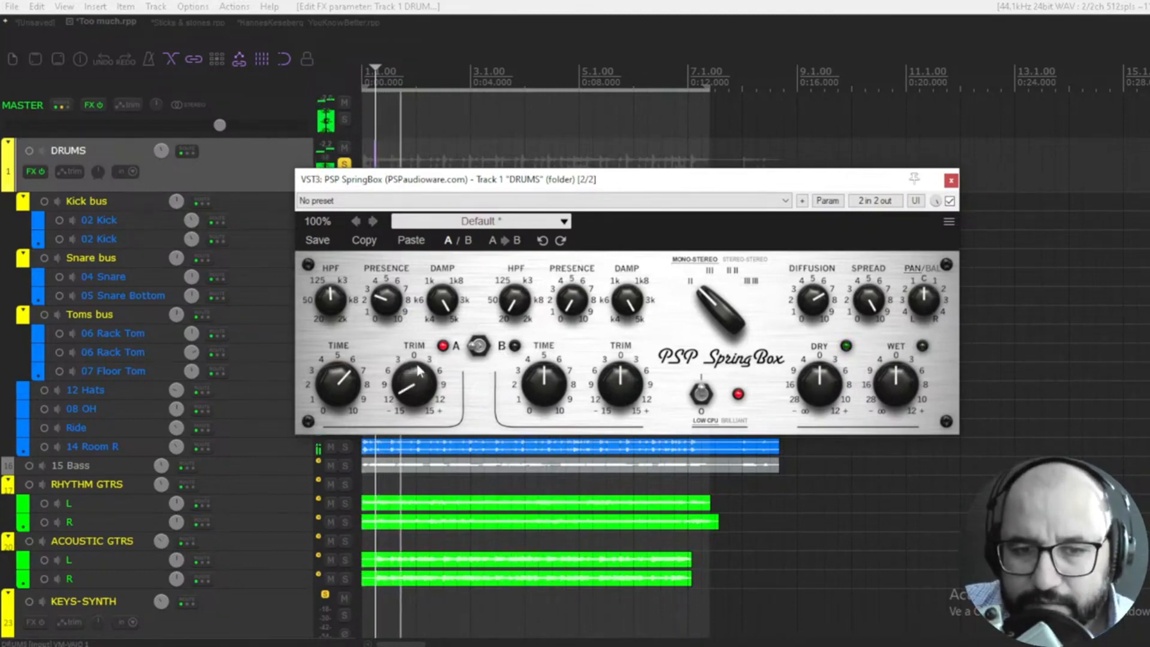
drag(418, 396, 427, 332)
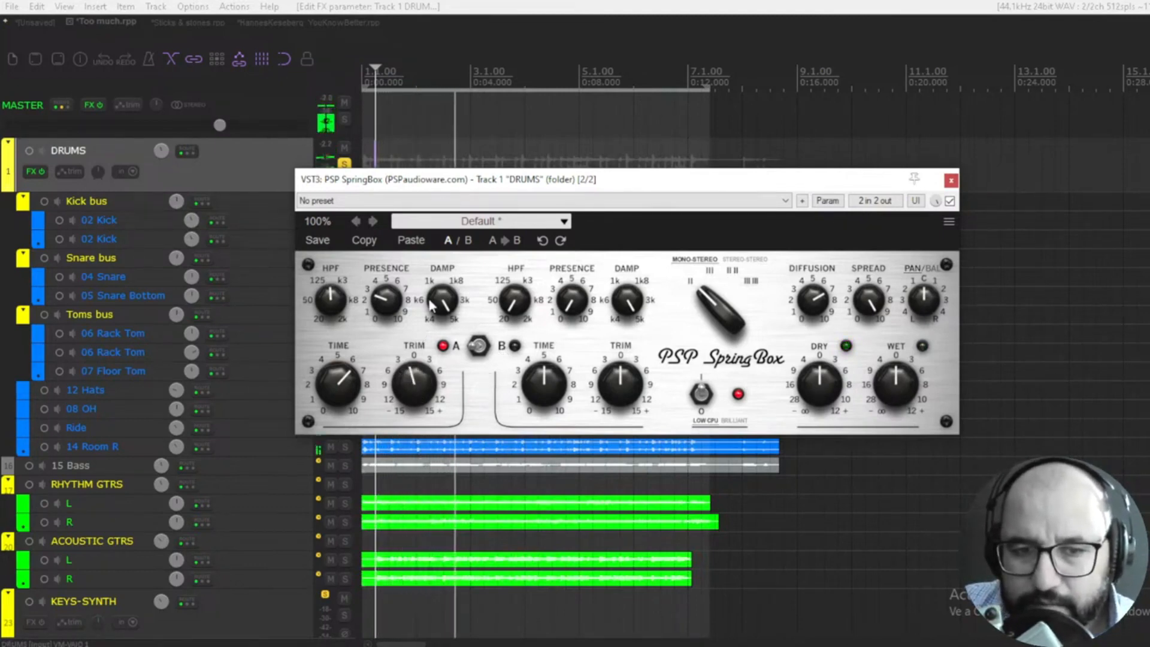
double_click(429, 396)
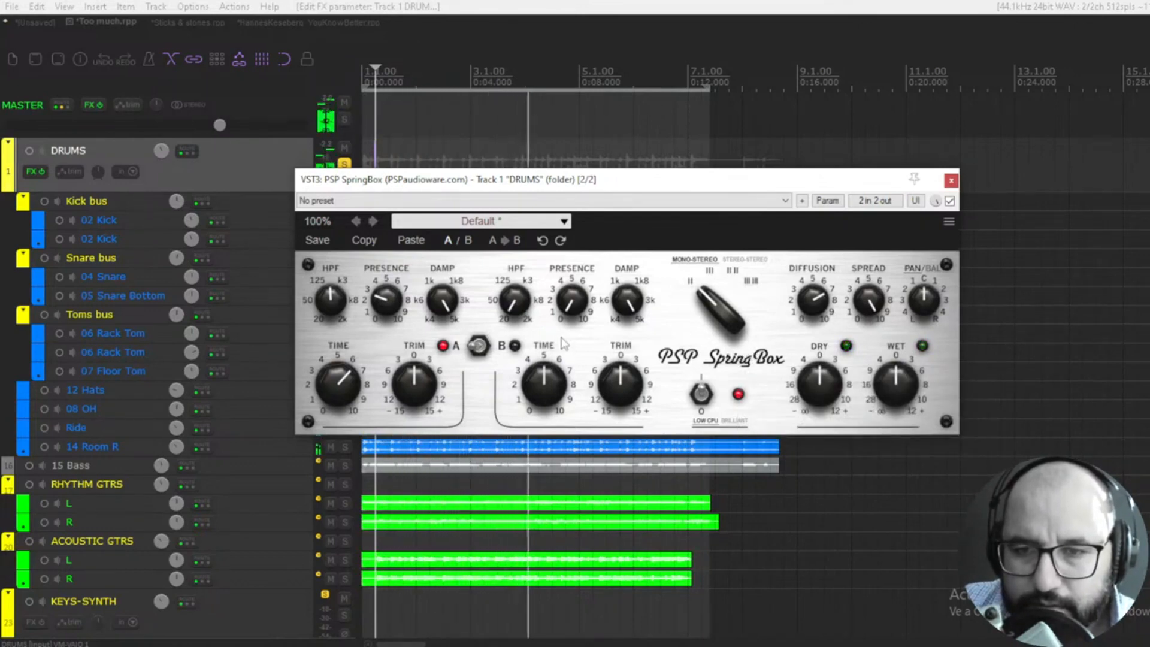
Audition Spread and Diffusion, including with Dry at minimum, leaving Spread at 0 and Diffusion at about 8, then reset Dry to 0
drag(869, 302, 848, 529)
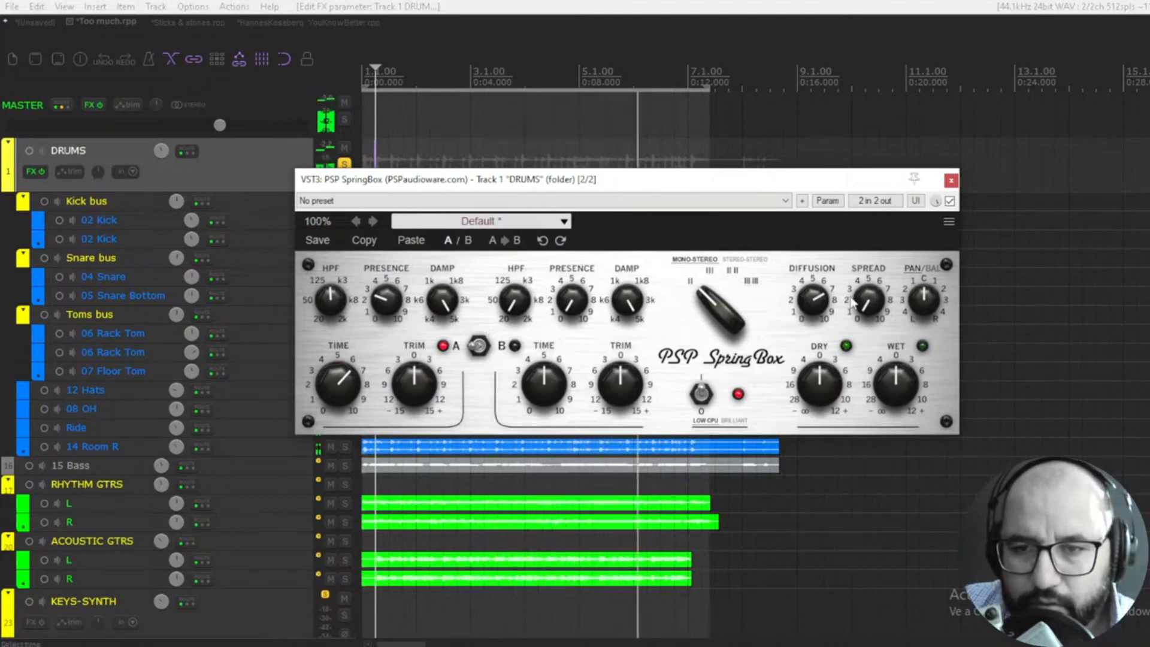
drag(852, 302, 872, 217)
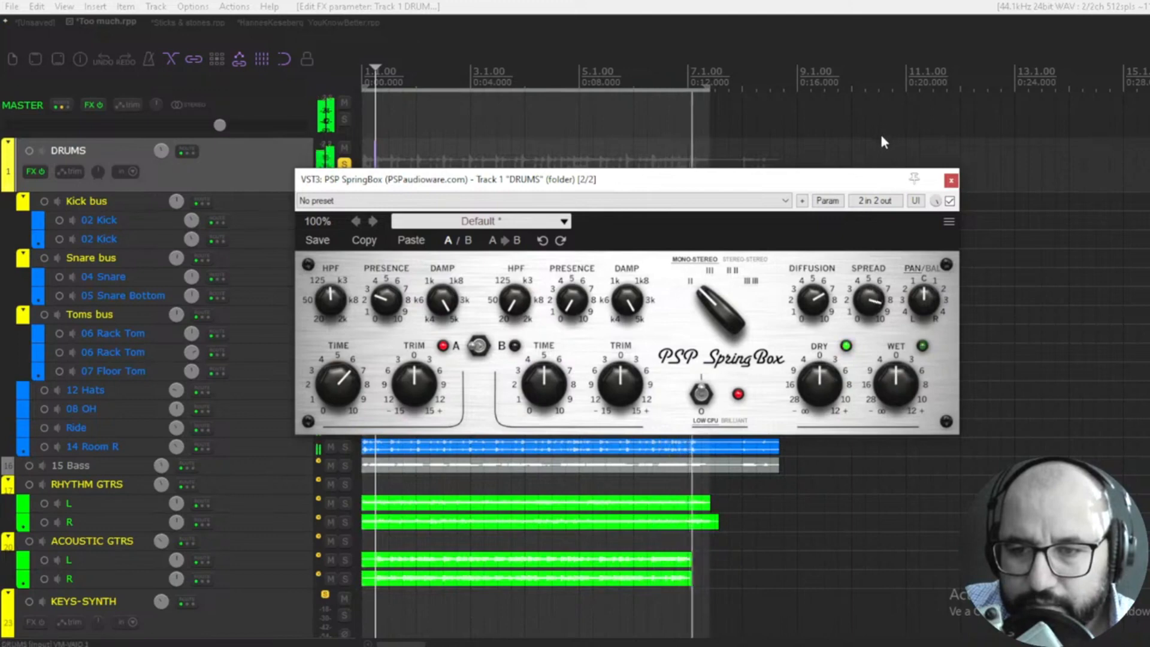
drag(880, 142, 879, 149)
drag(819, 385, 853, 598)
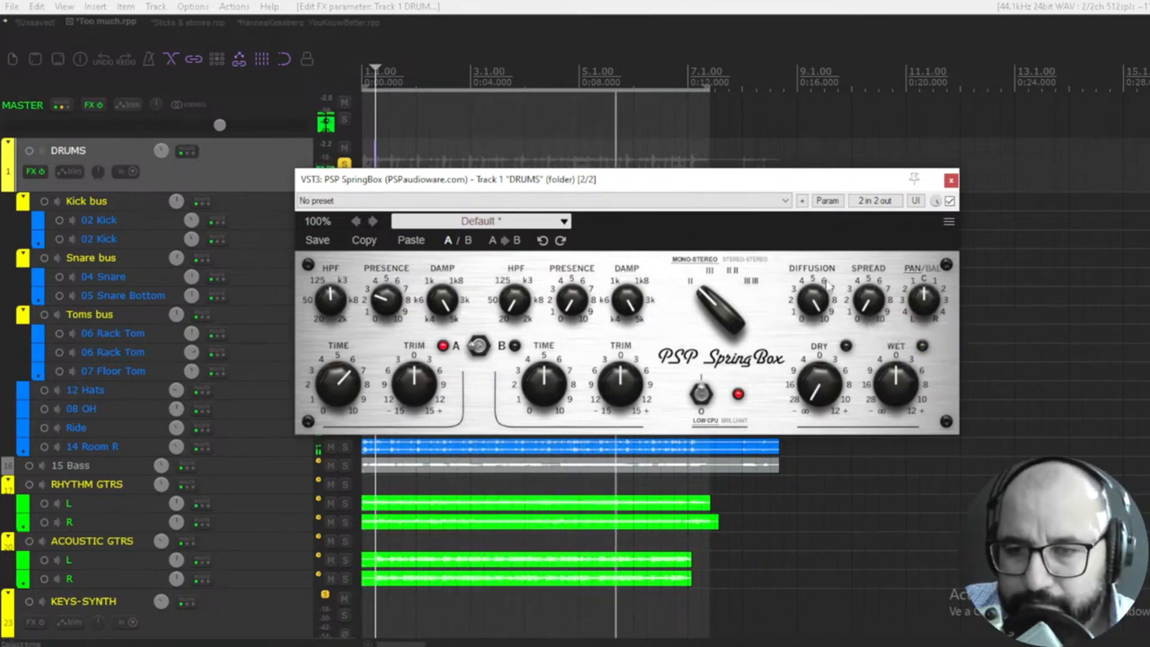
drag(817, 342, 818, 356)
double_click(820, 388)
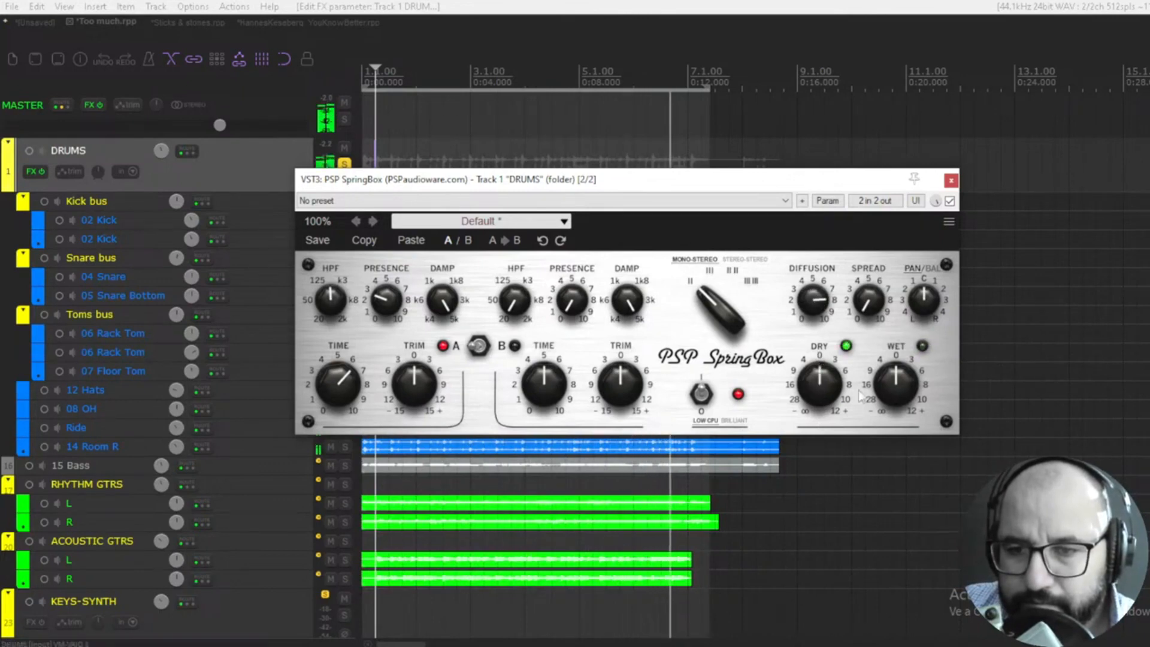
Audition lower Wet levels on the drums, then solo the Snare bus and reset Wet to 0
drag(897, 383, 877, 554)
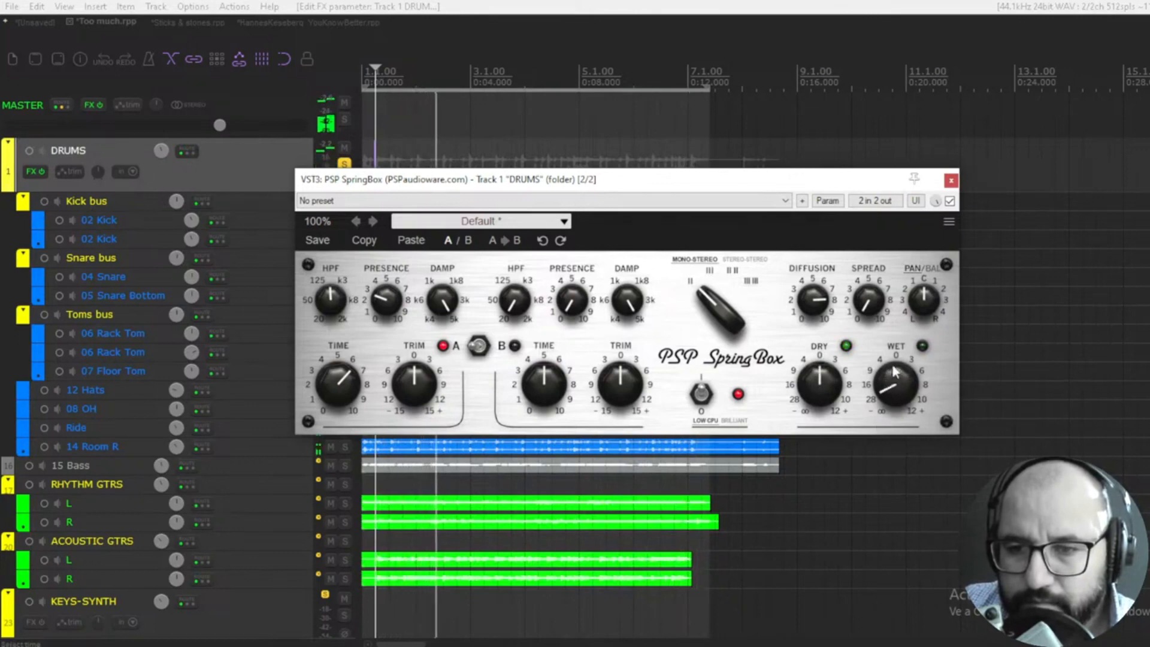
drag(885, 387, 897, 312)
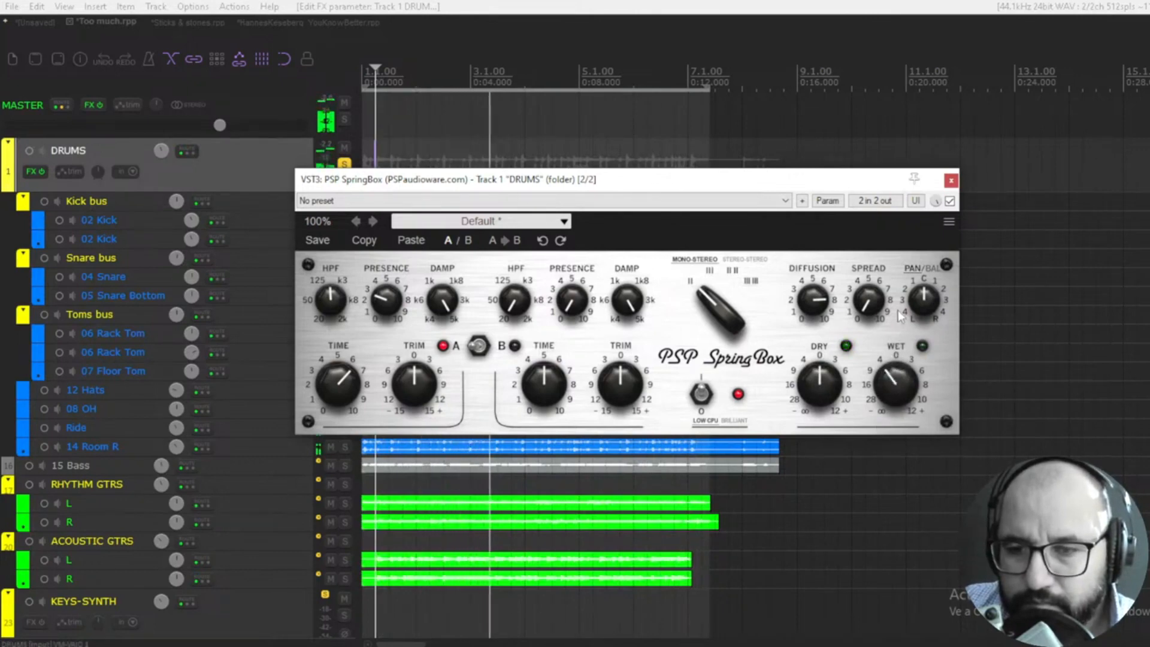
drag(823, 187, 904, 182)
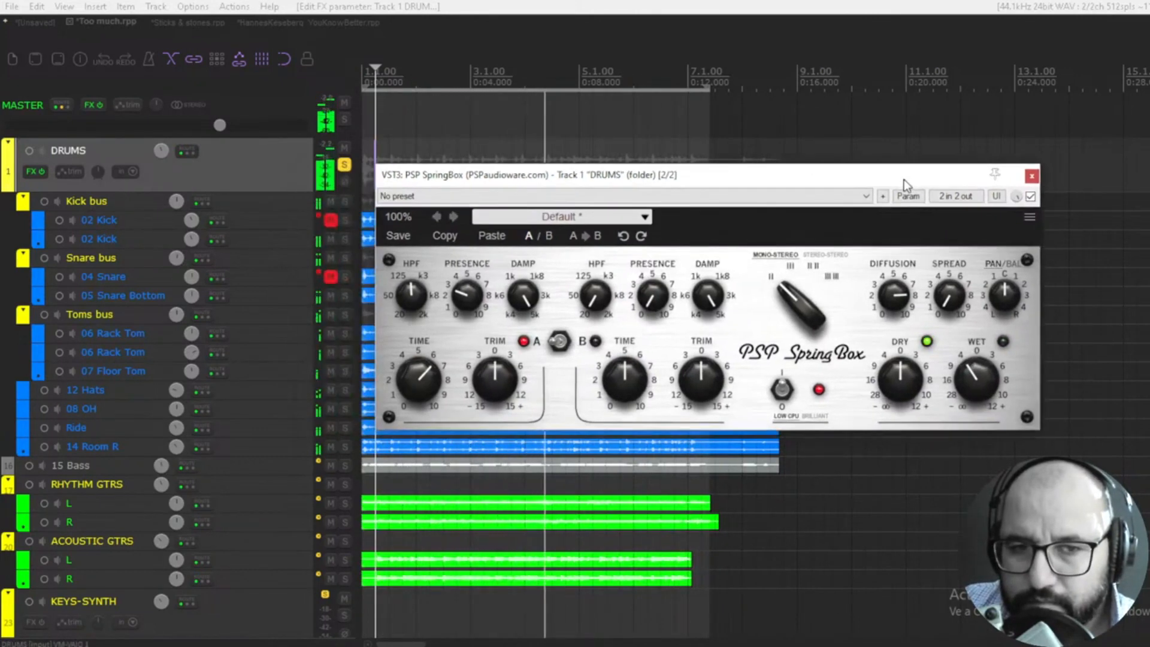
click(345, 258)
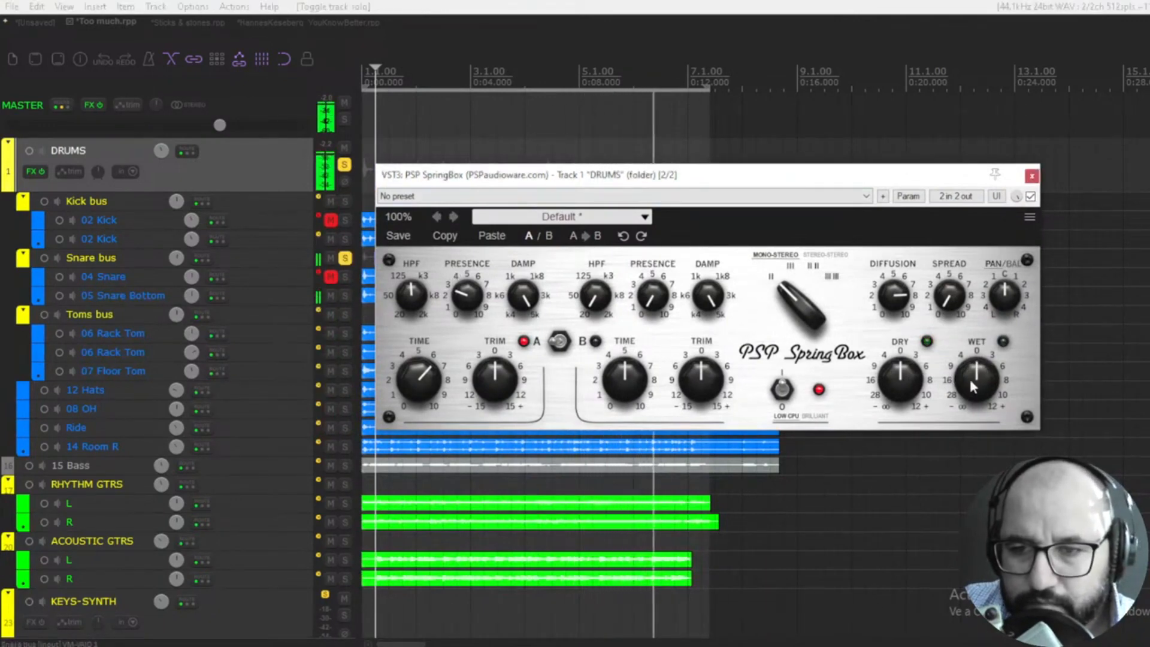
drag(971, 386, 970, 385)
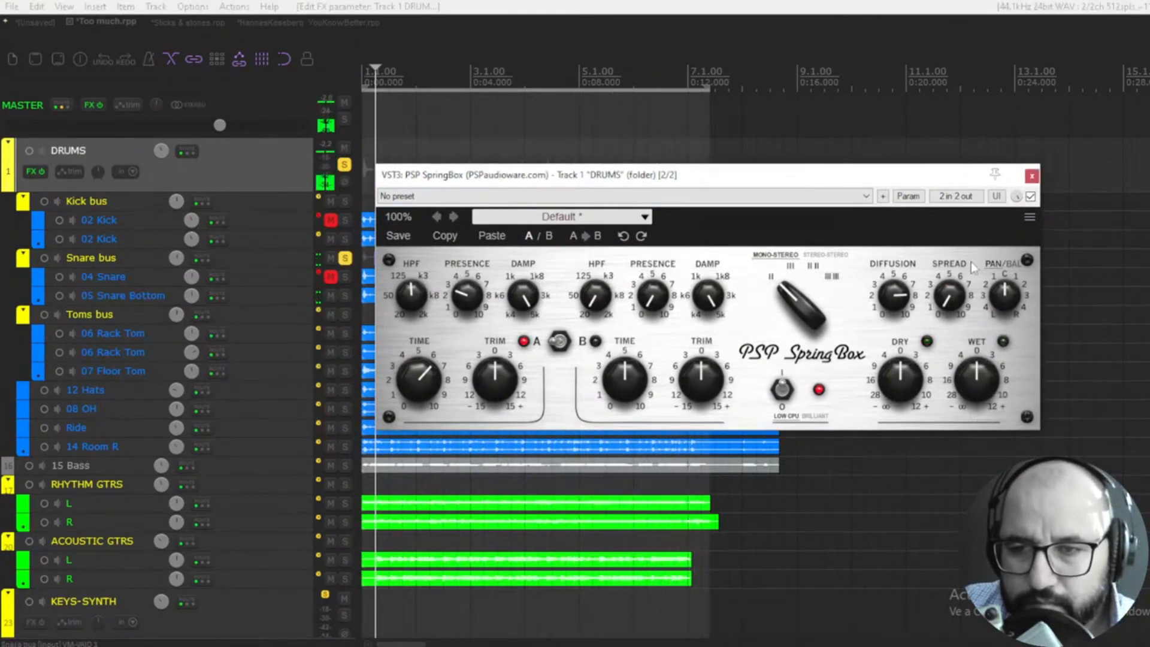
Compare the soloed snare with SpringBox bypassed and enabled, then clear the solo and close the plugin window
click(1030, 197)
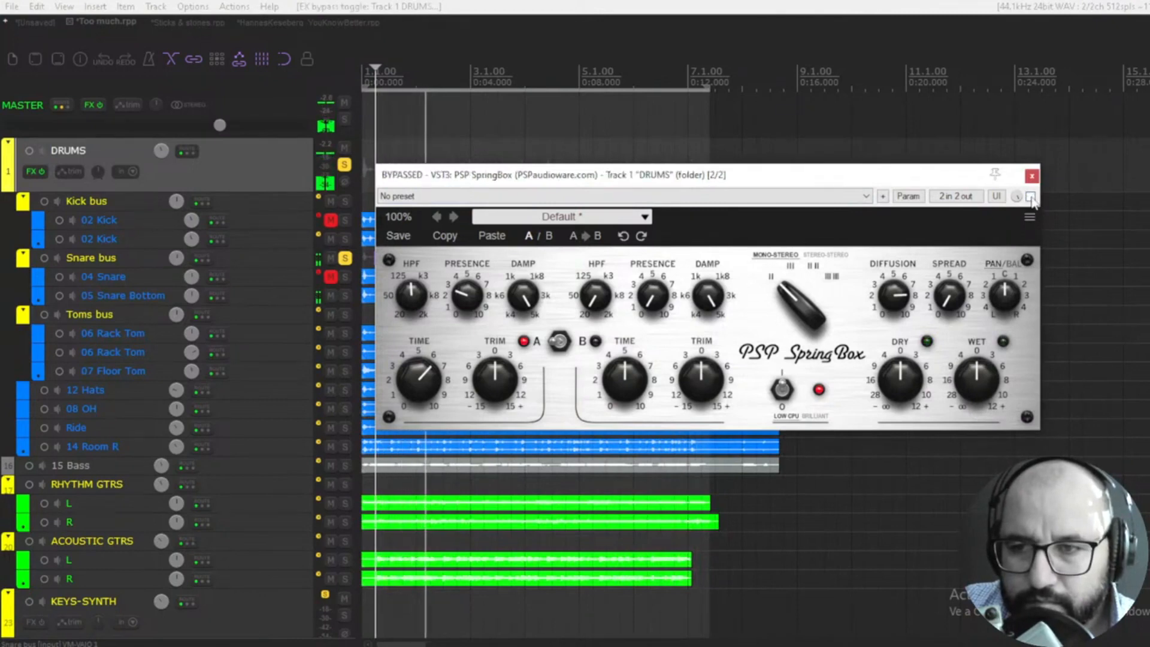
click(1030, 196)
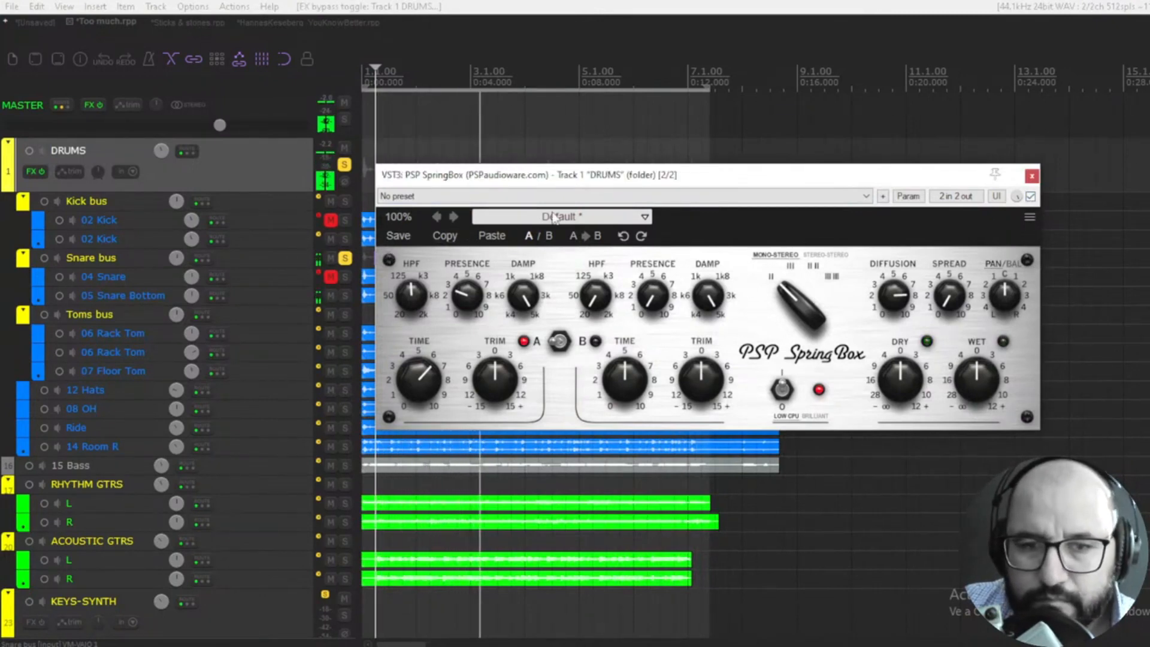
click(345, 257)
click(1031, 176)
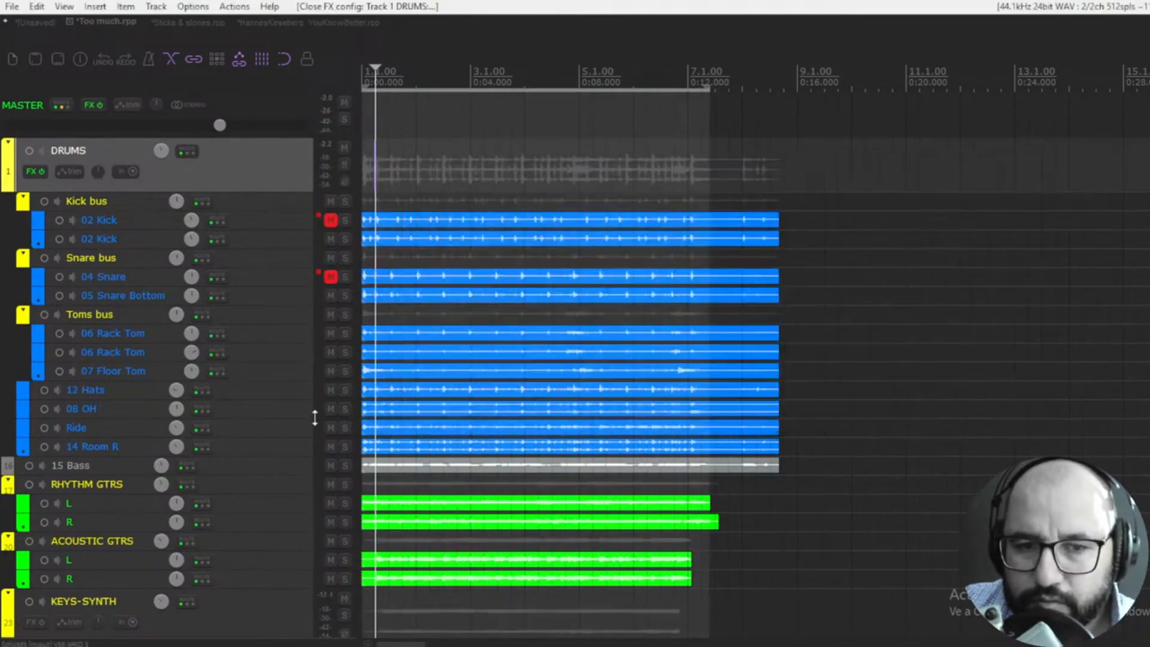
Solo the VOCALS folder track and open its PSP SpringBox plugin
scroll(302, 430, down, 5)
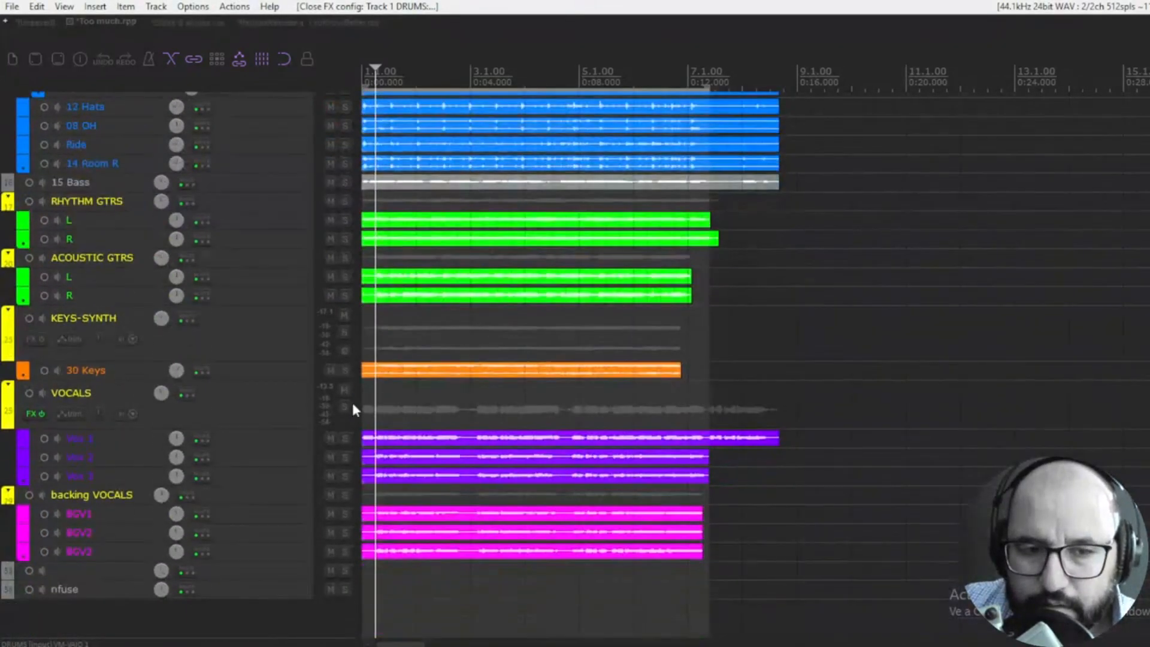
click(345, 407)
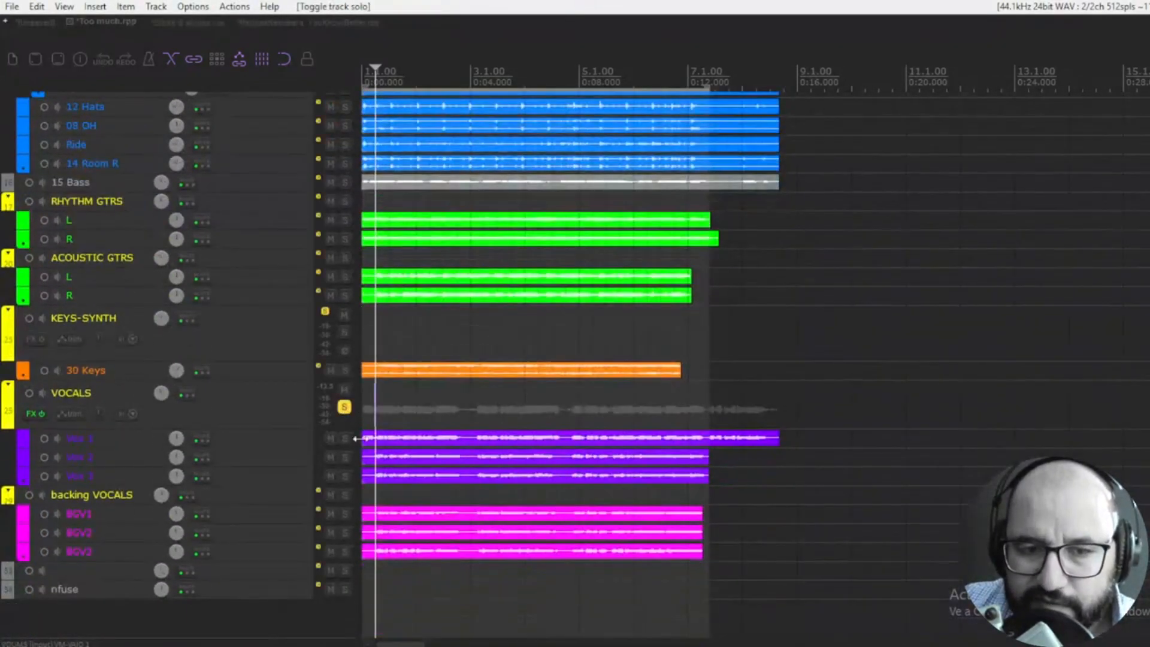
right_click(31, 413)
click(48, 429)
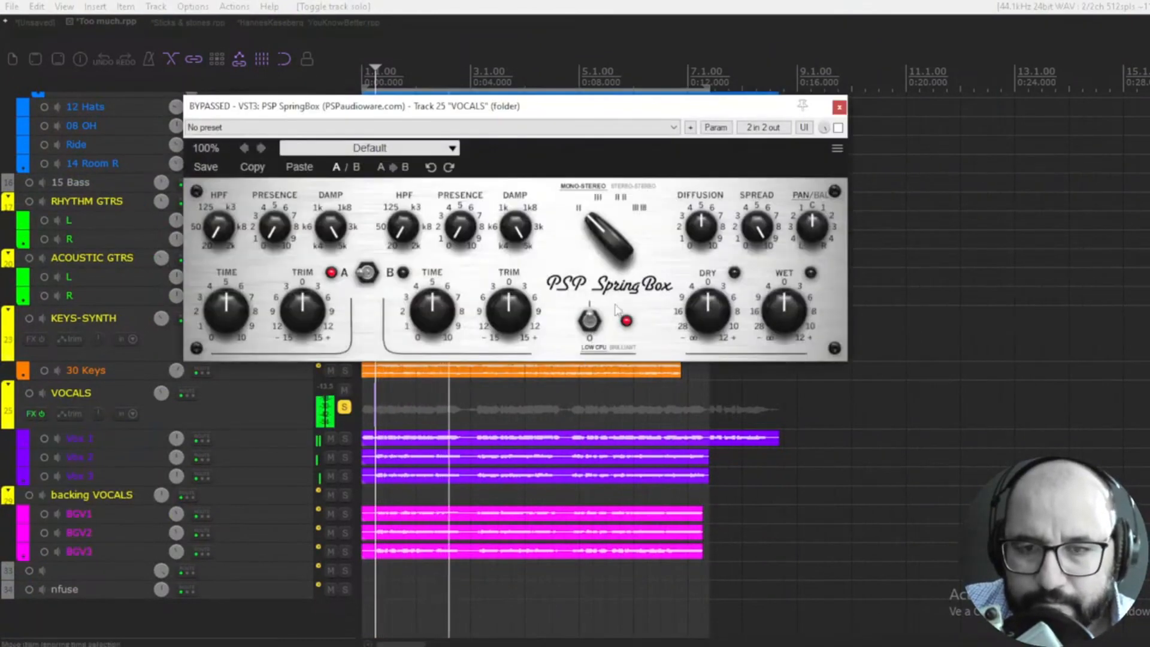
Enable SpringBox on VOCALS, set the spring type to III III and start playback
click(838, 128)
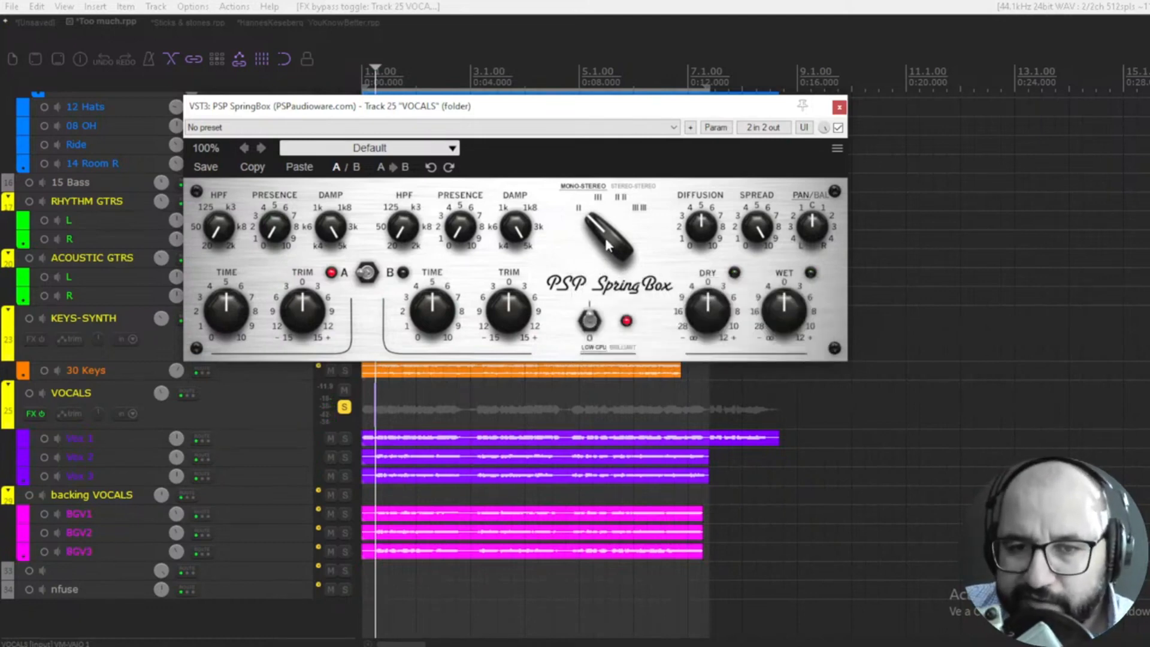
drag(605, 238, 625, 175)
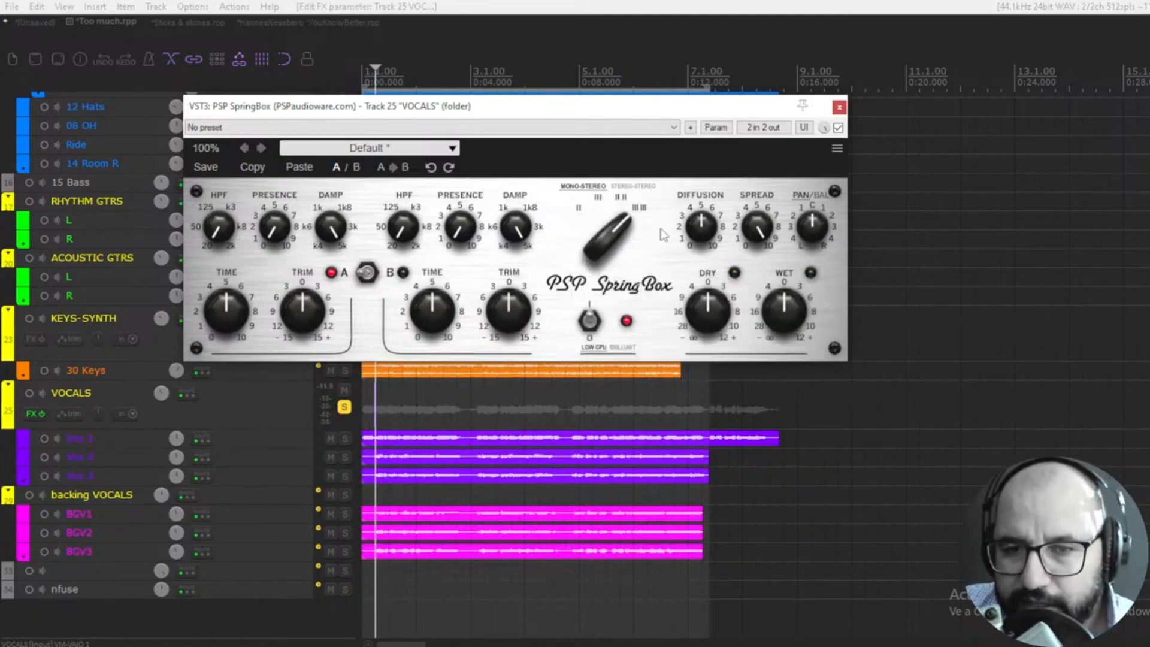
key(space)
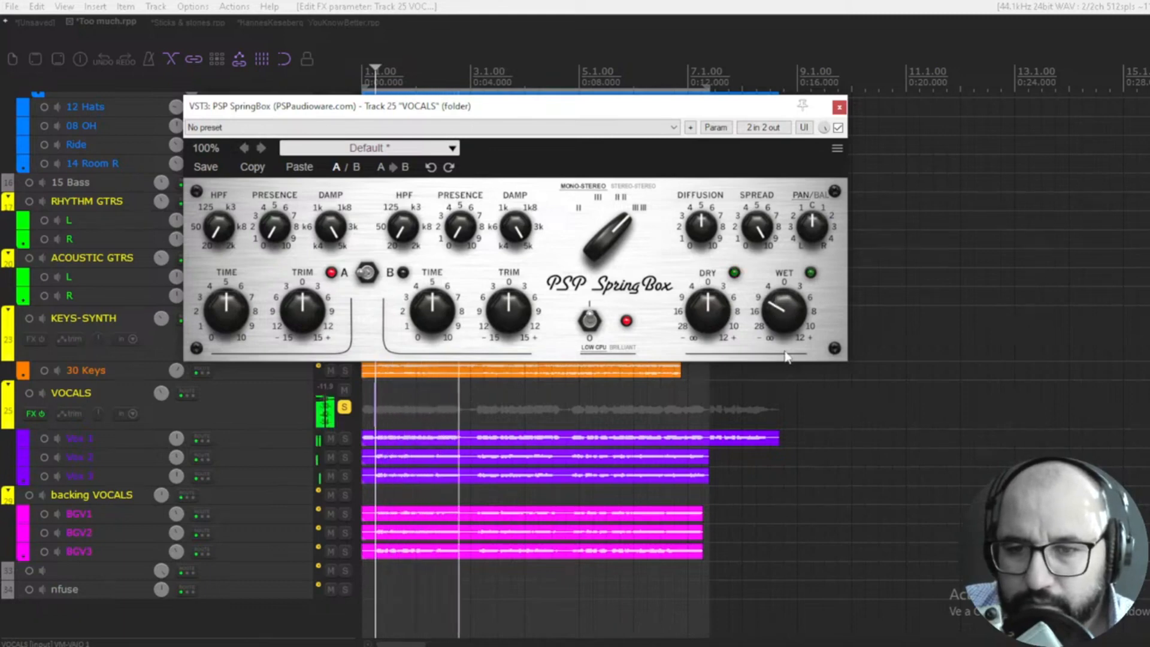
While the vocals play, lower Wet somewhat below 0 and raise setup A's HPF to just above 125 and Presence to about 2.5
mouse_move(788, 303)
mouse_down()
mouse_move(782, 334)
mouse_move(781, 319)
mouse_up()
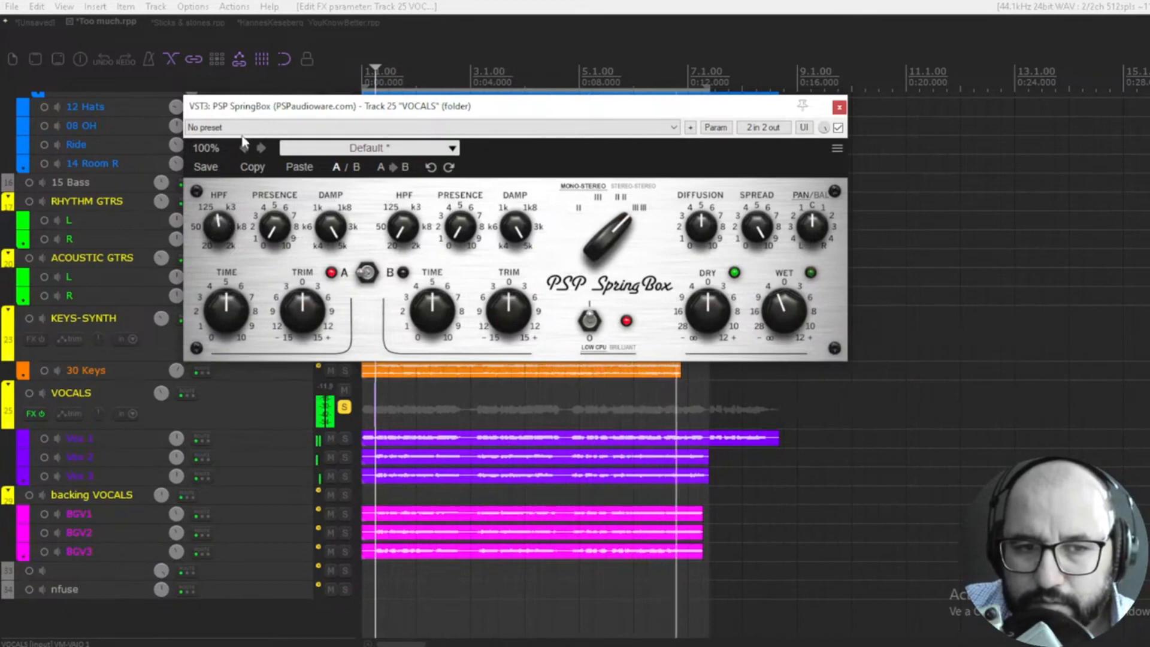
key(space)
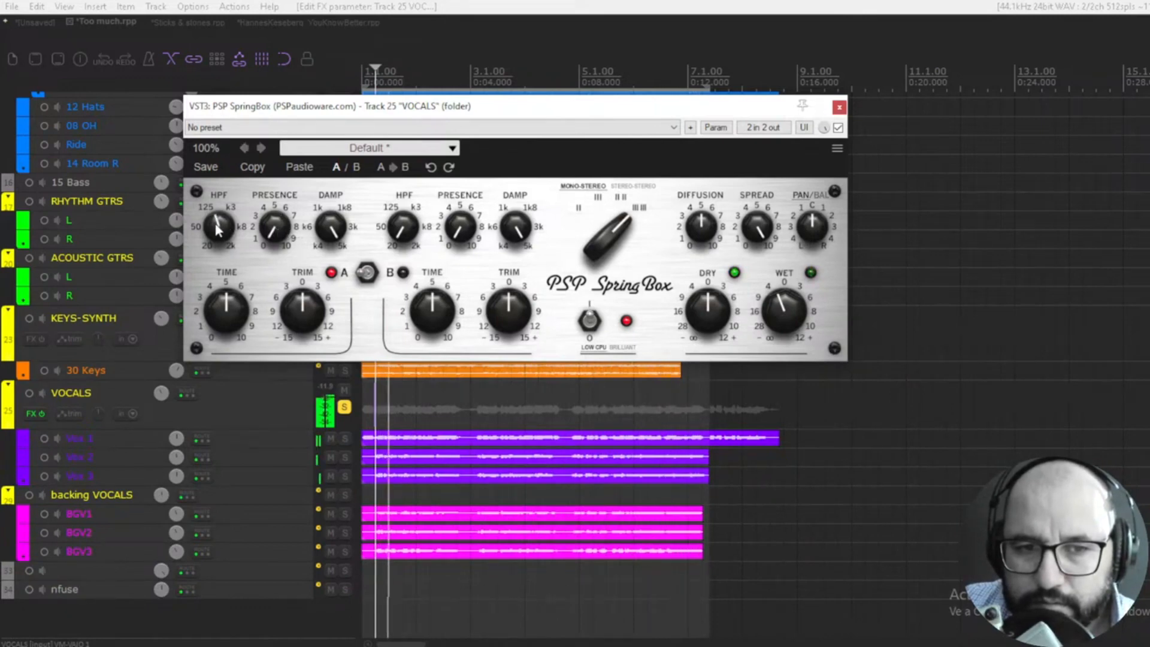
drag(276, 230, 281, 179)
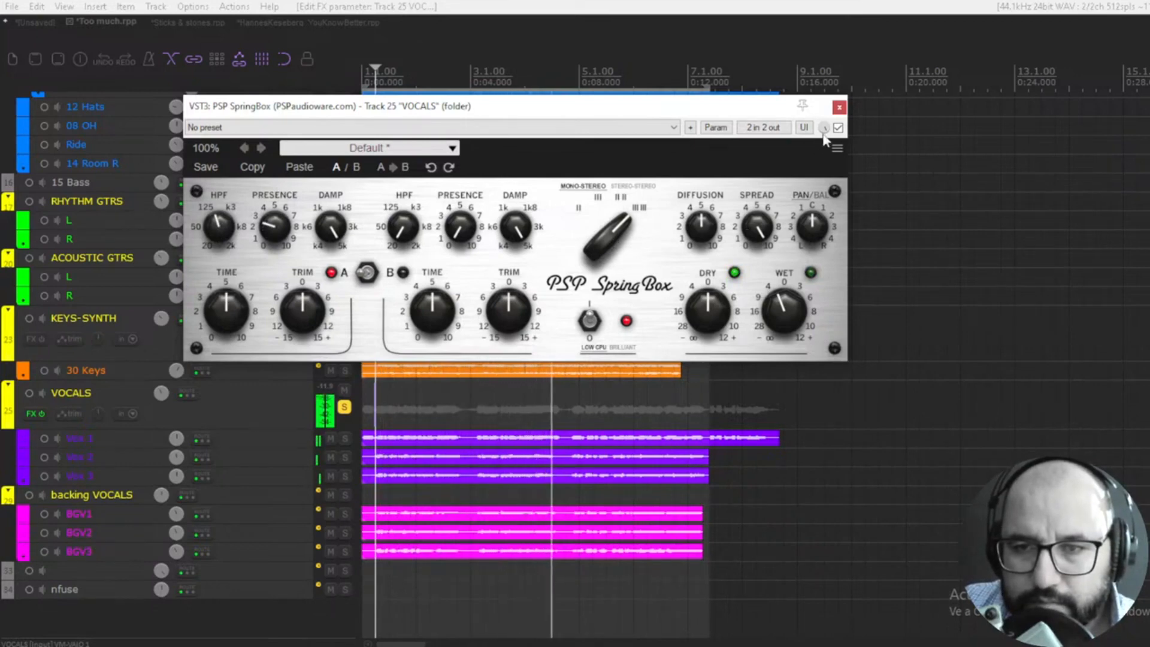
Compare the vocals with SpringBox bypassed and enabled, then leave it bypassed and close its window
click(835, 191)
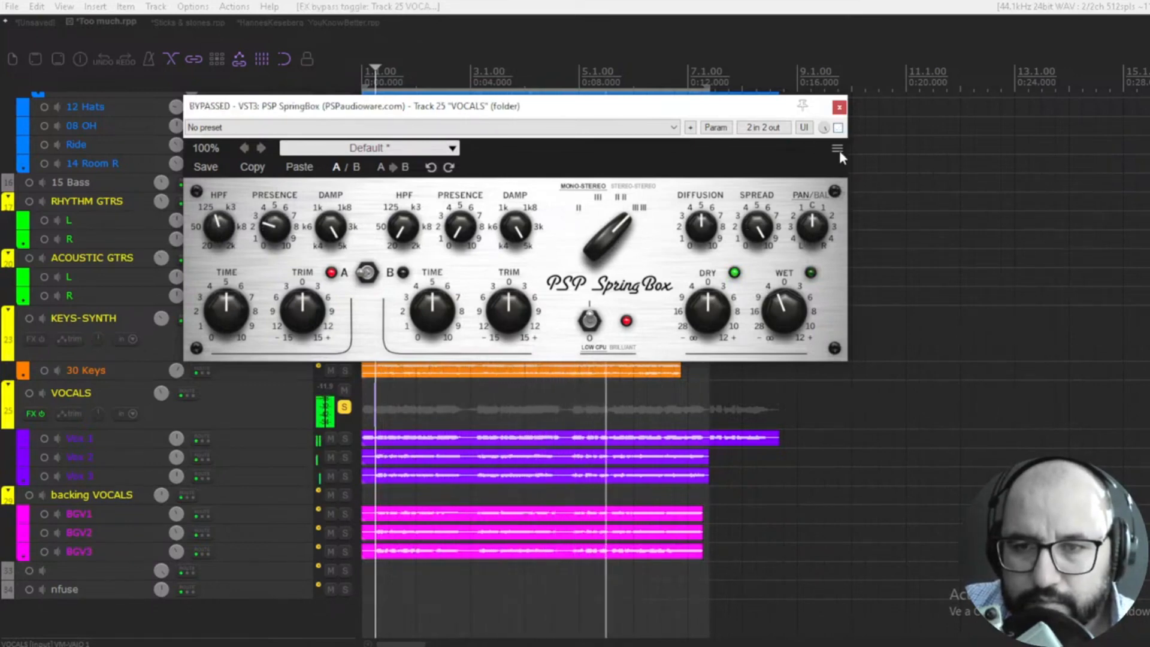
click(834, 192)
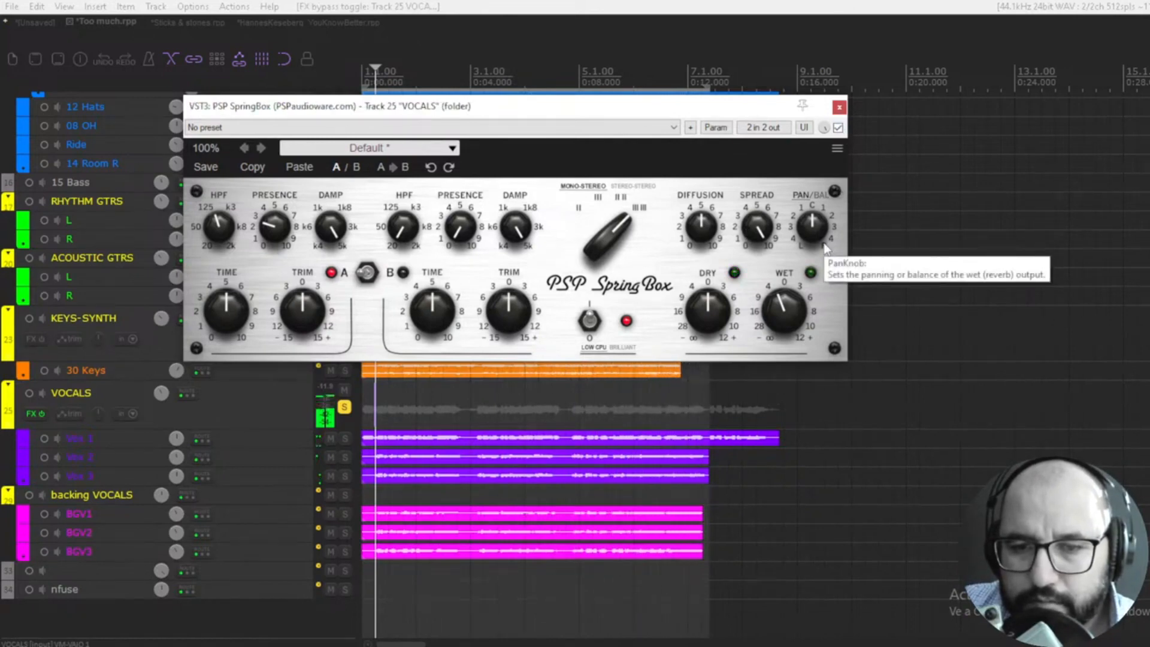
click(839, 128)
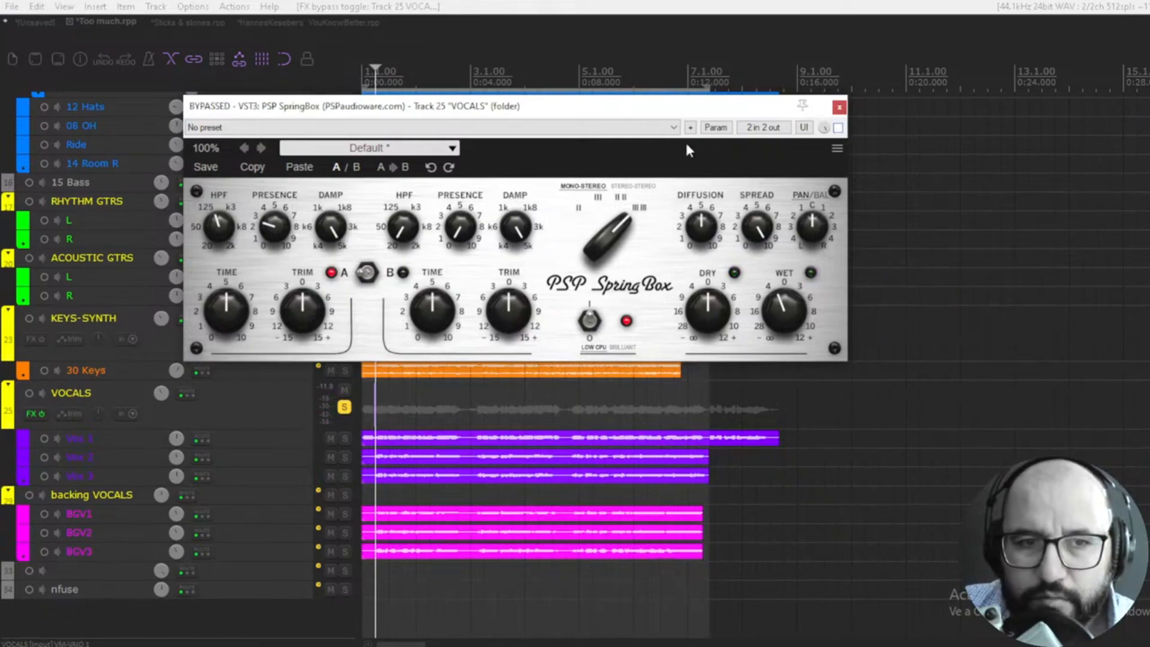
click(838, 107)
Switch to the YouKnowBetter project and shake the springs manually in Pulsar Primavera on the Drum Bus
click(329, 22)
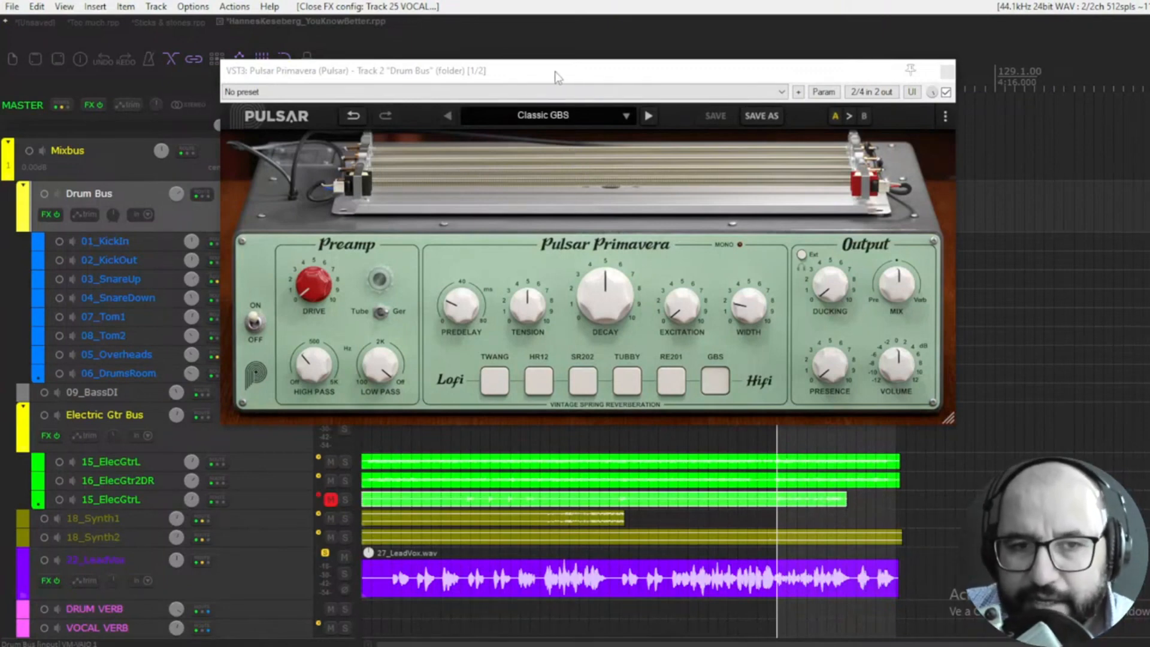
click(554, 72)
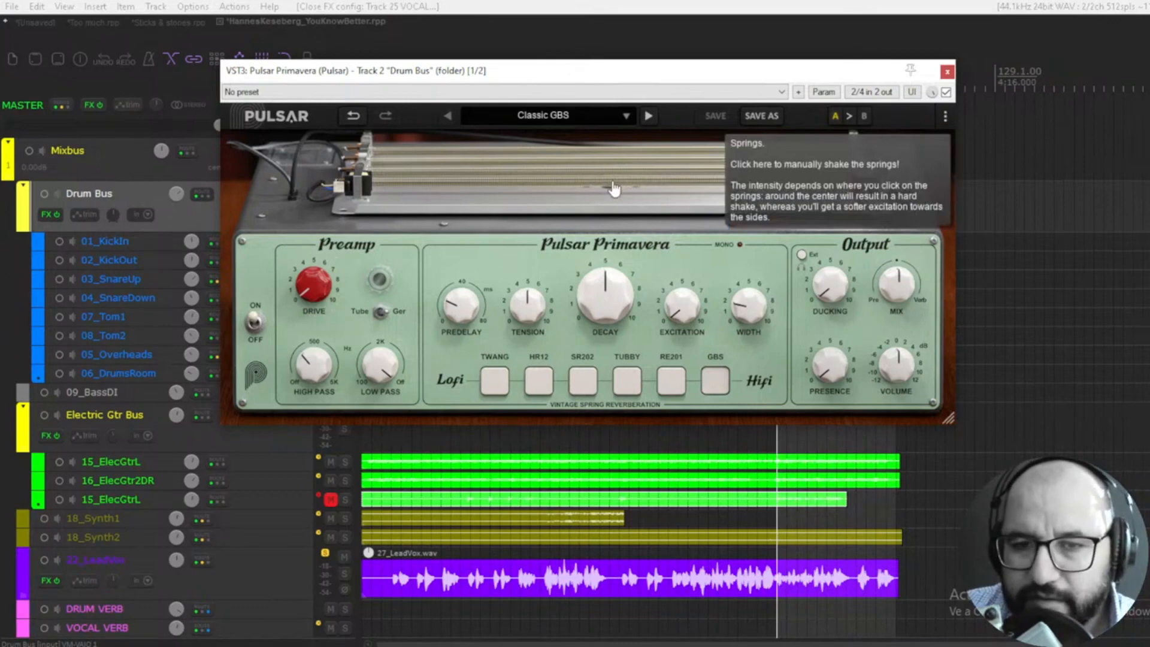
click(589, 177)
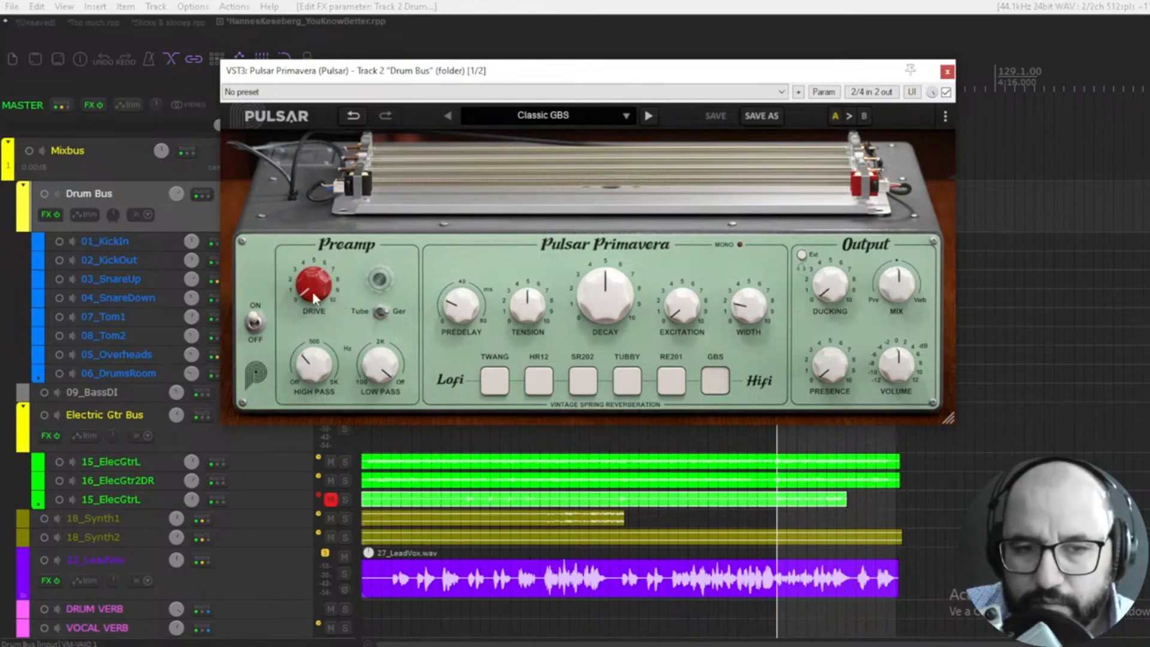
Try raising the preamp Drive and return it to 0, then switch the preamp type from Tube back to Ger
mouse_move(314, 299)
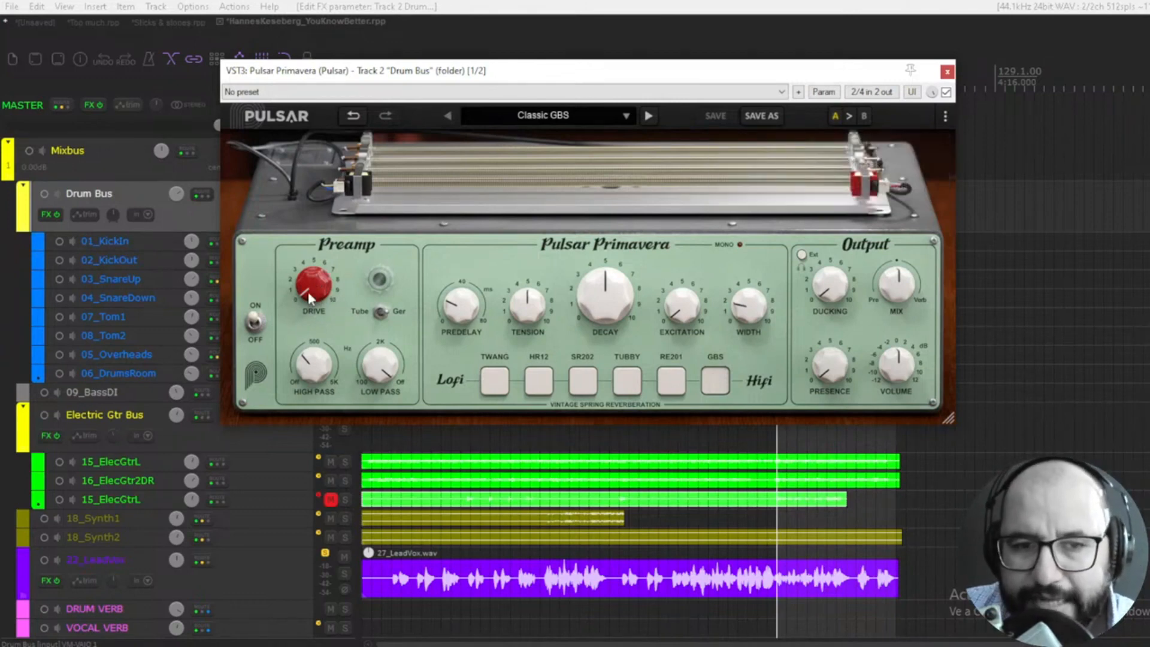
drag(310, 298, 341, 144)
drag(316, 284, 316, 321)
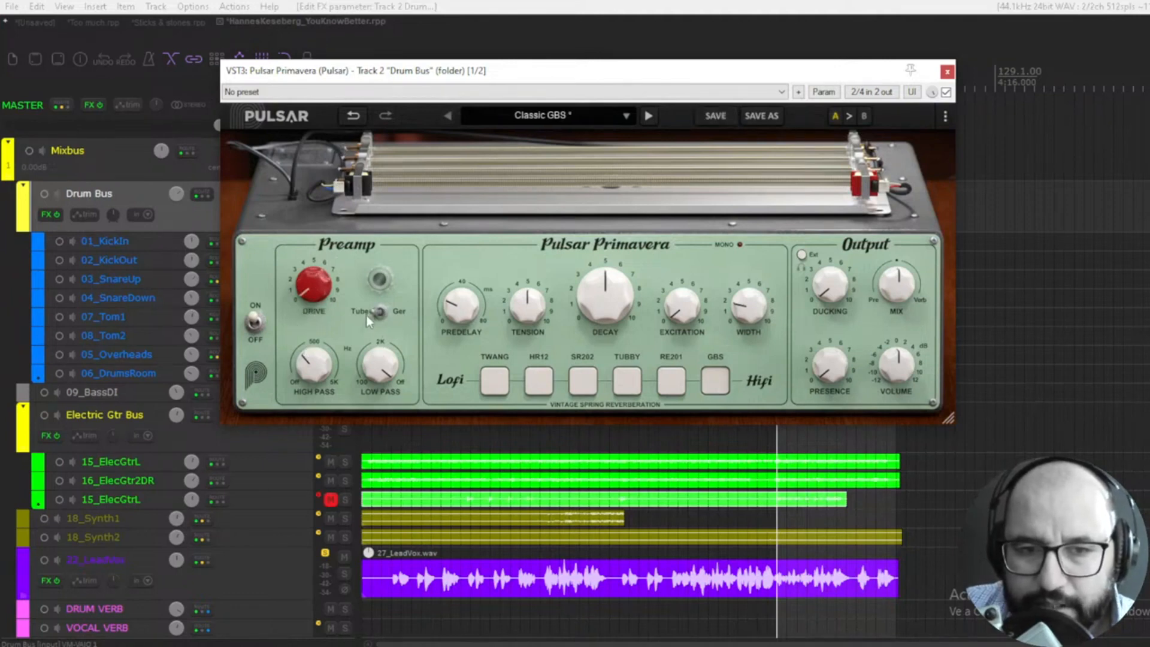
click(387, 313)
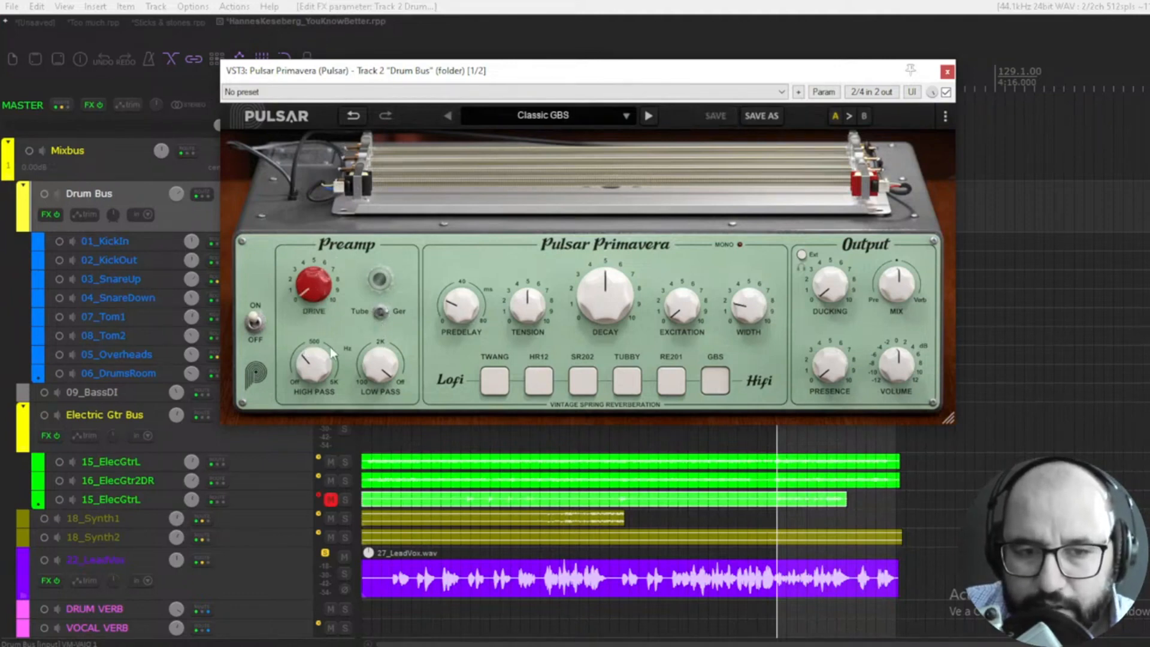
Raise the preamp's High Pass to just below 500 Hz and lower Low Pass to between 2K and Off
drag(323, 359, 322, 311)
double_click(320, 366)
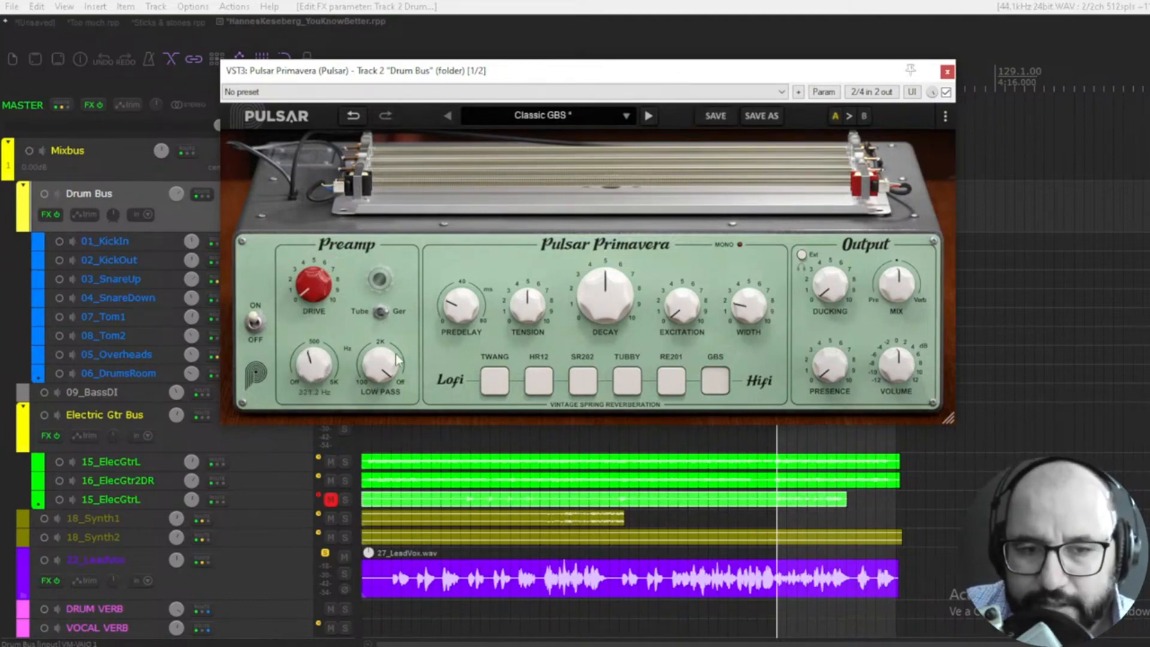
drag(395, 358, 372, 392)
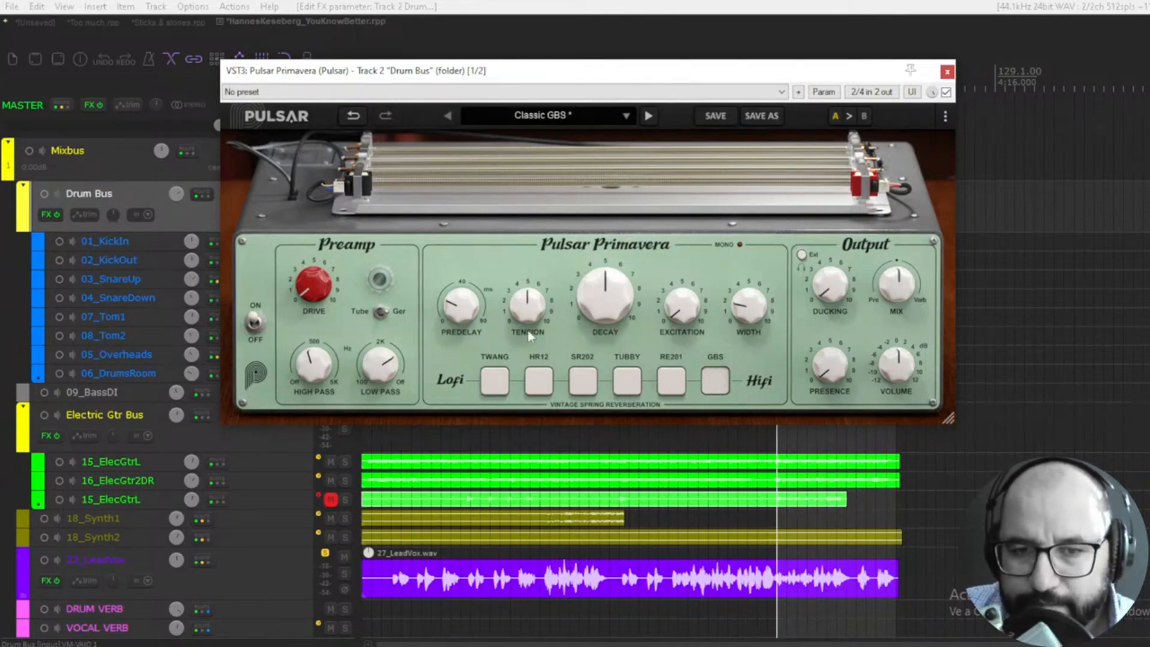
Check the Tension description, try a different Decay and reset it to 5.00, then raise Excitation to about 3.5
mouse_move(527, 309)
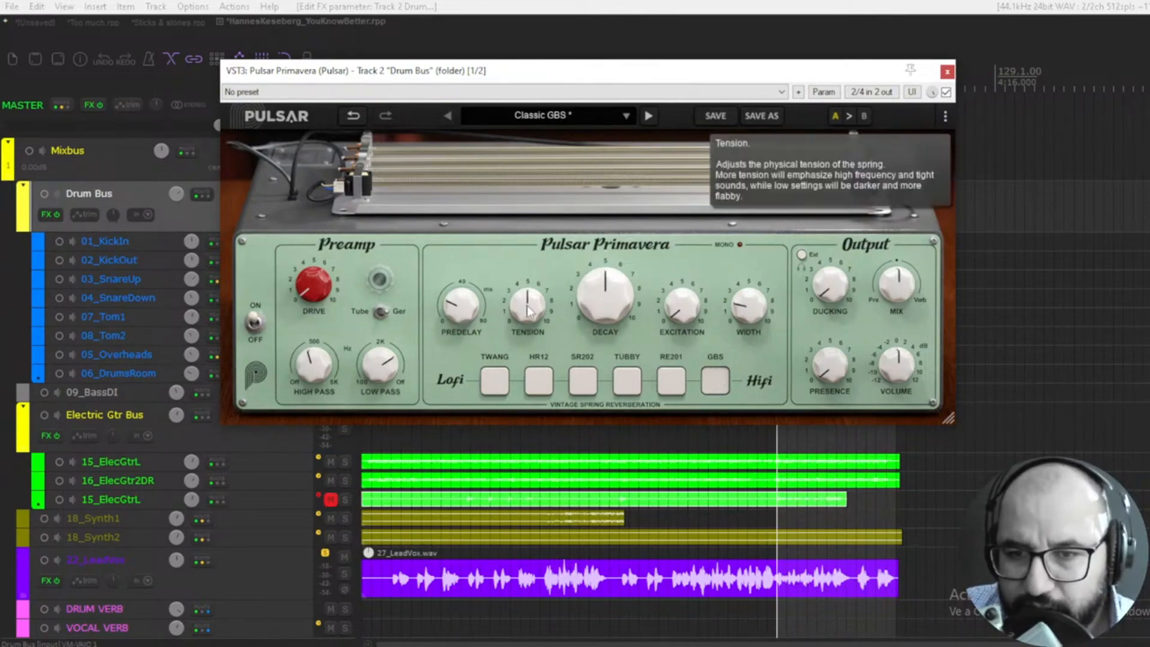
drag(613, 303, 619, 286)
double_click(617, 287)
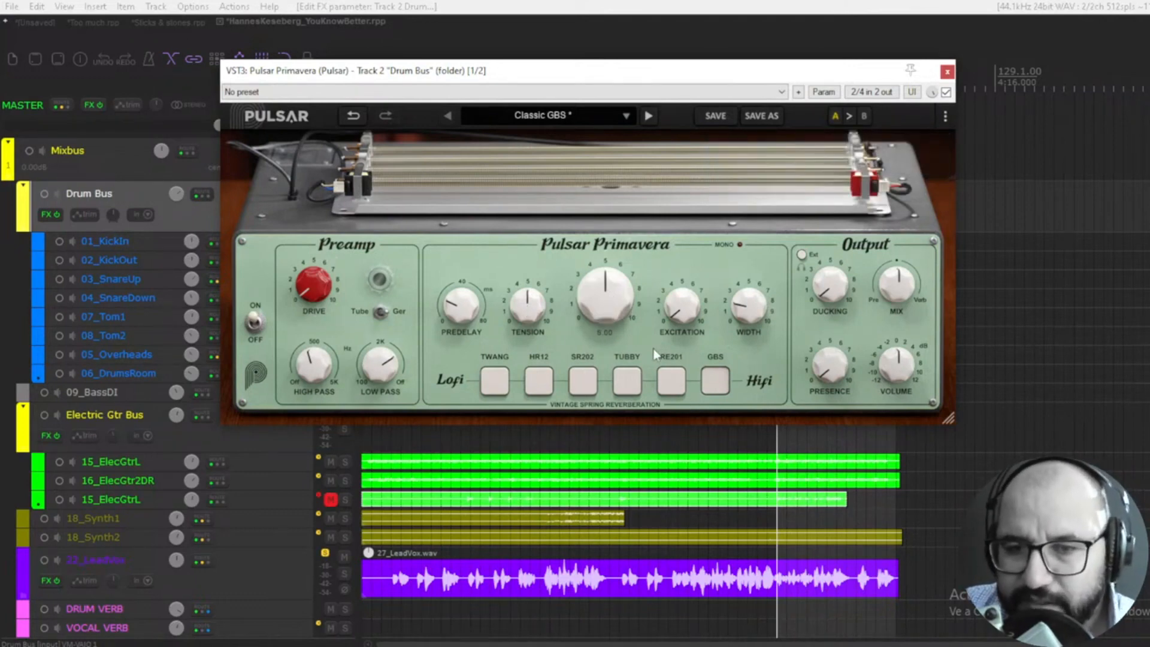
drag(684, 318, 683, 310)
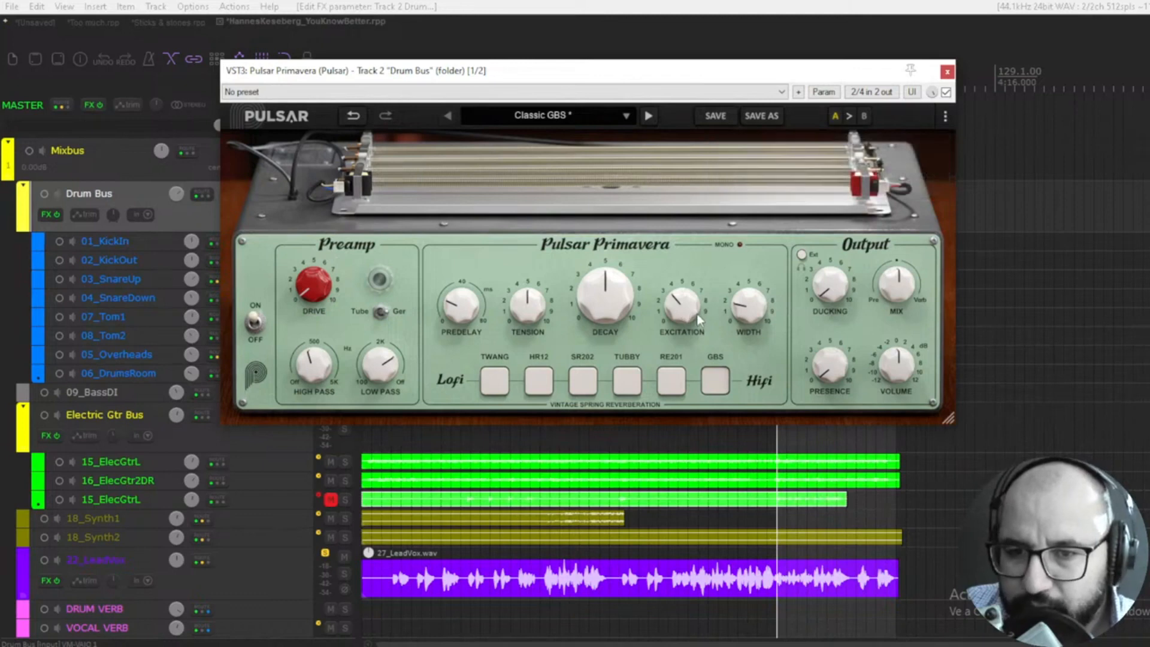
Step through all the spring tank modes from Twang to GBS, then select the Twang tank
mouse_move(739, 315)
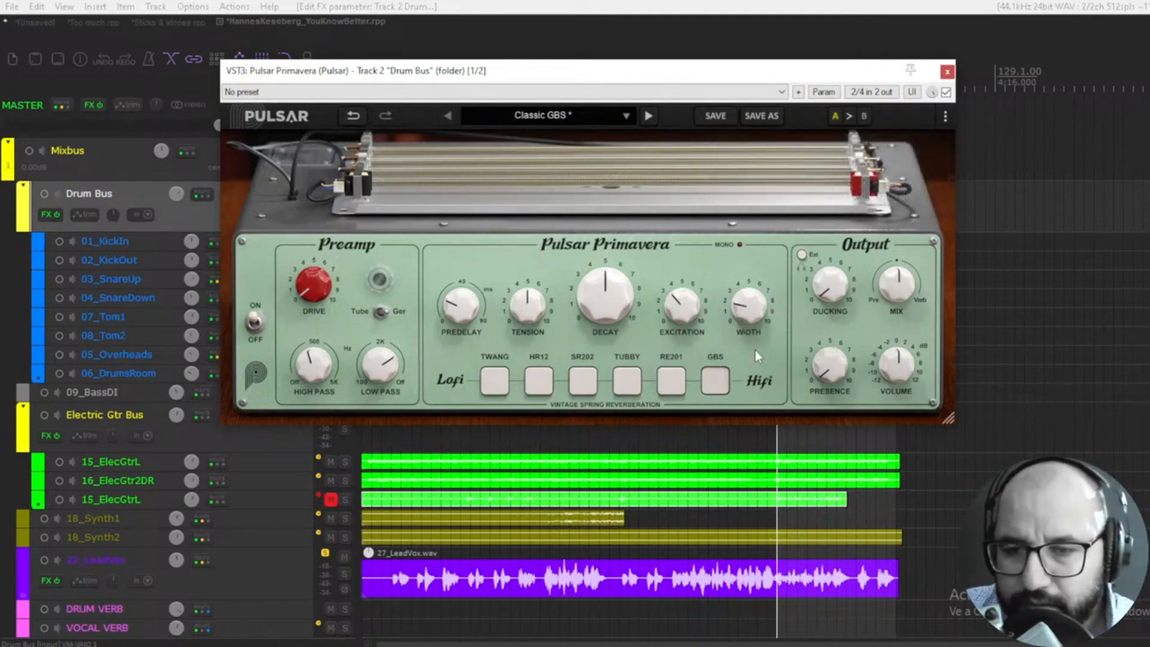
click(500, 383)
click(547, 383)
click(585, 384)
click(629, 385)
click(672, 385)
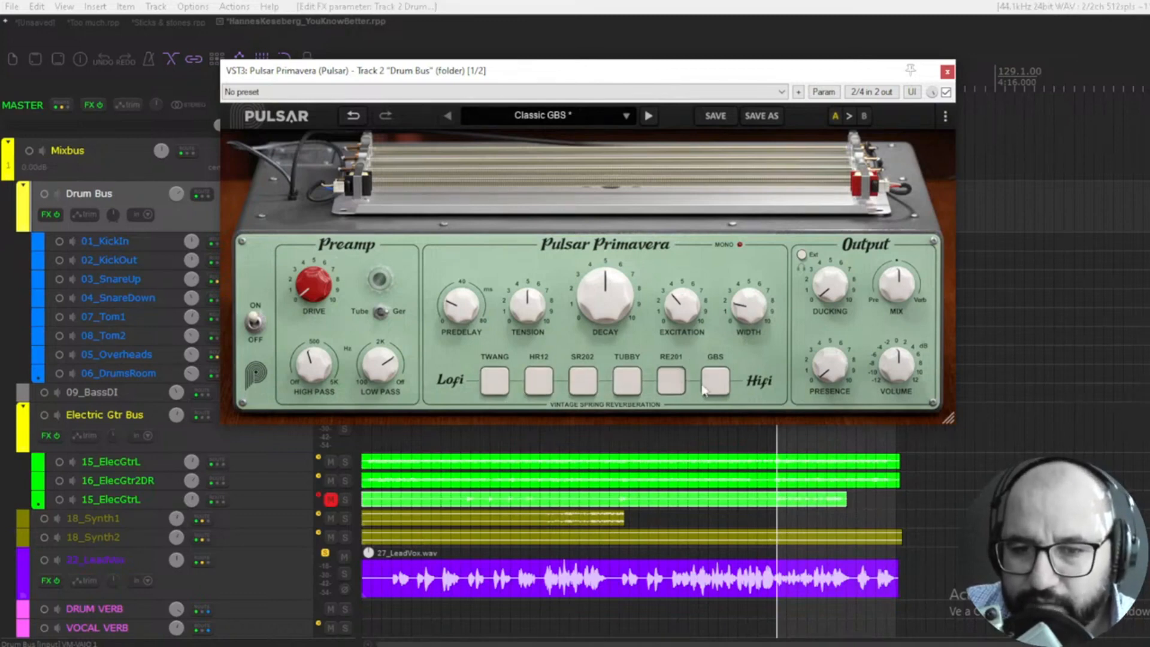
click(715, 385)
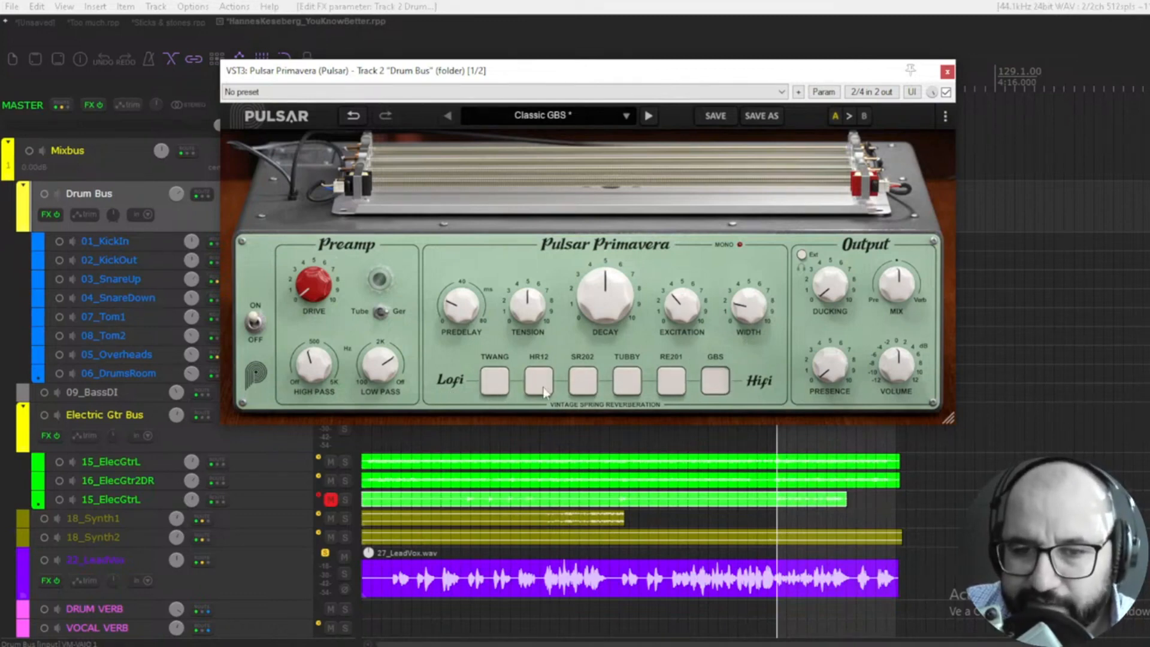
click(496, 384)
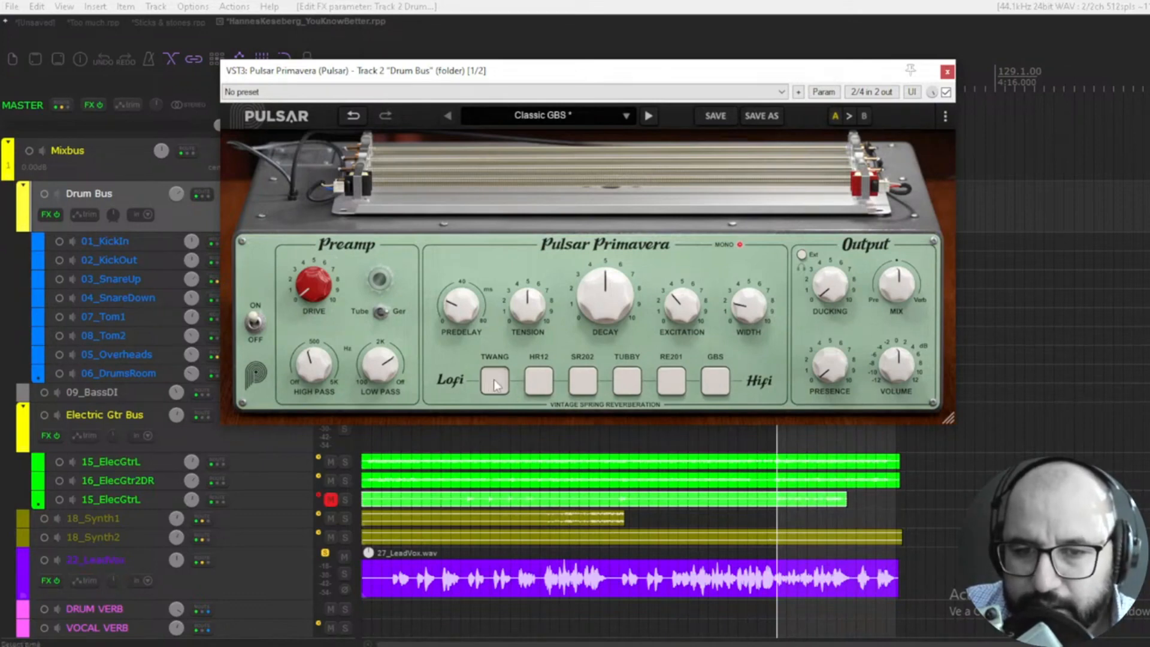
Read the built-in descriptions of the spring tanks, from Twang and HR12 through RE201 to GBS
mouse_move(495, 384)
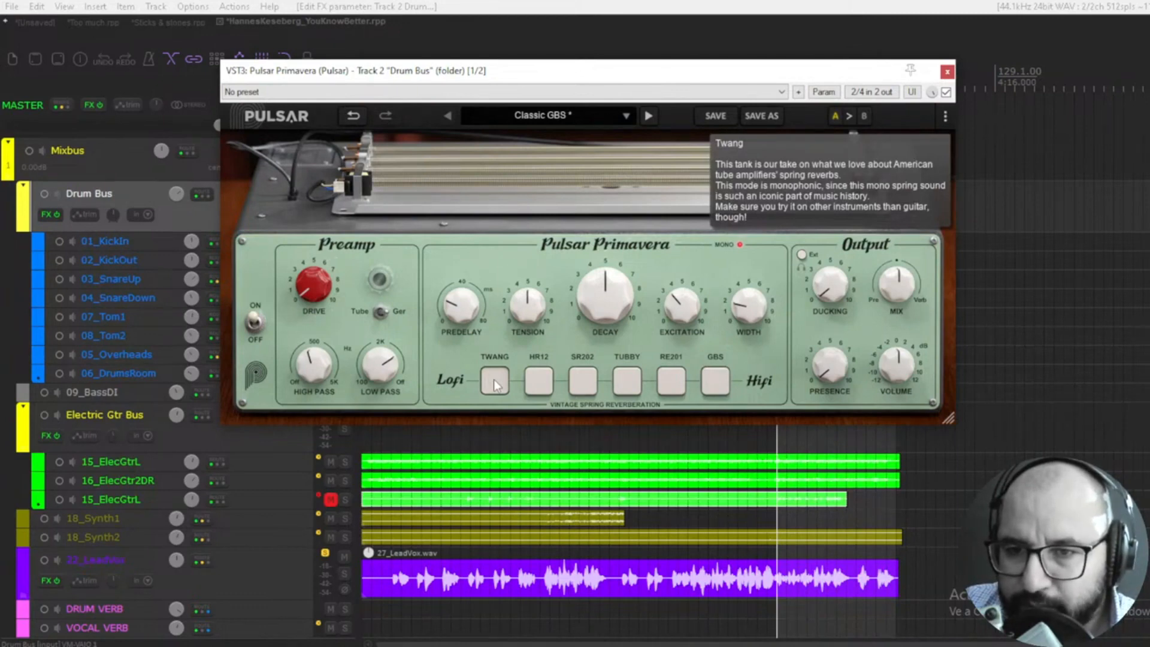
mouse_move(530, 385)
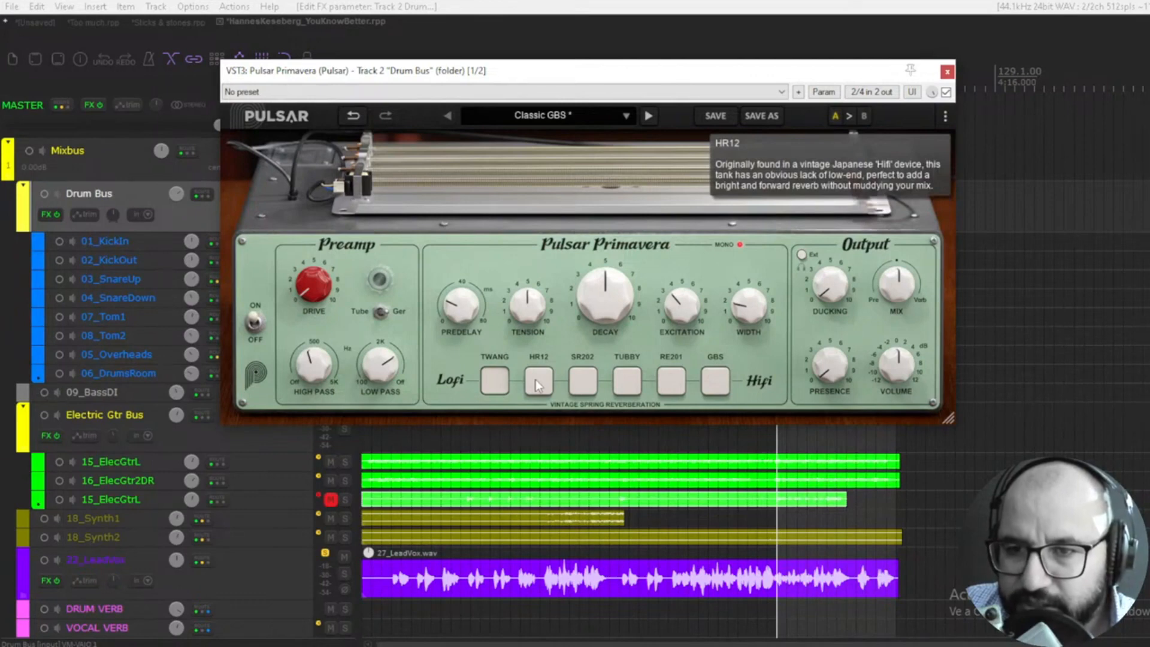
mouse_move(589, 389)
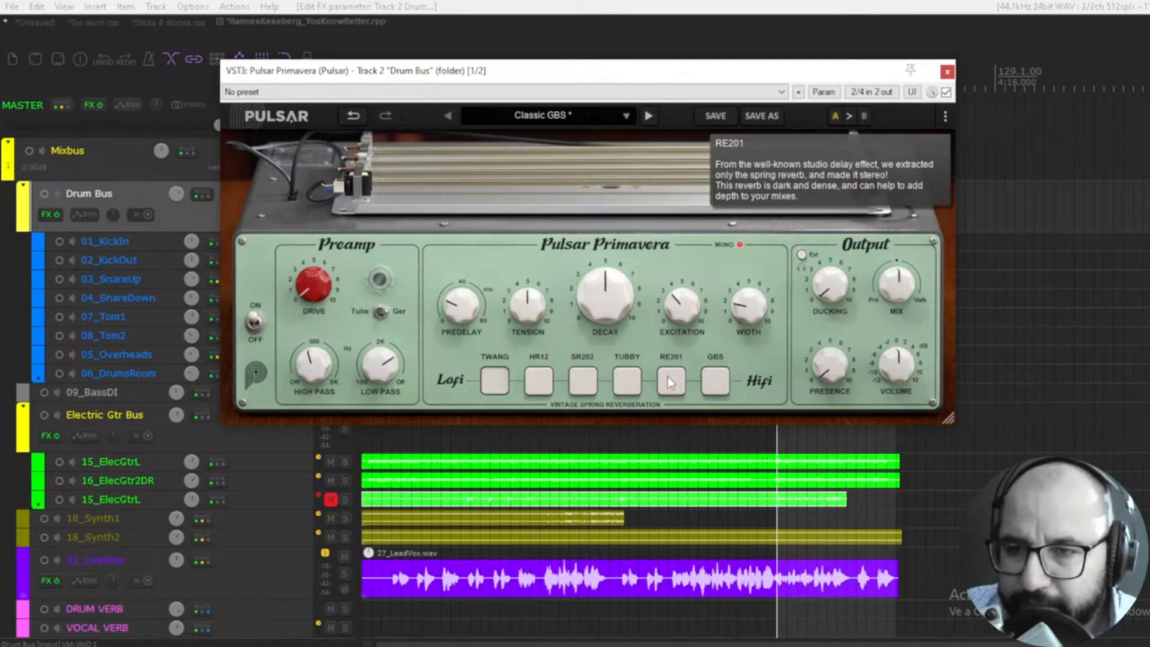
mouse_move(713, 385)
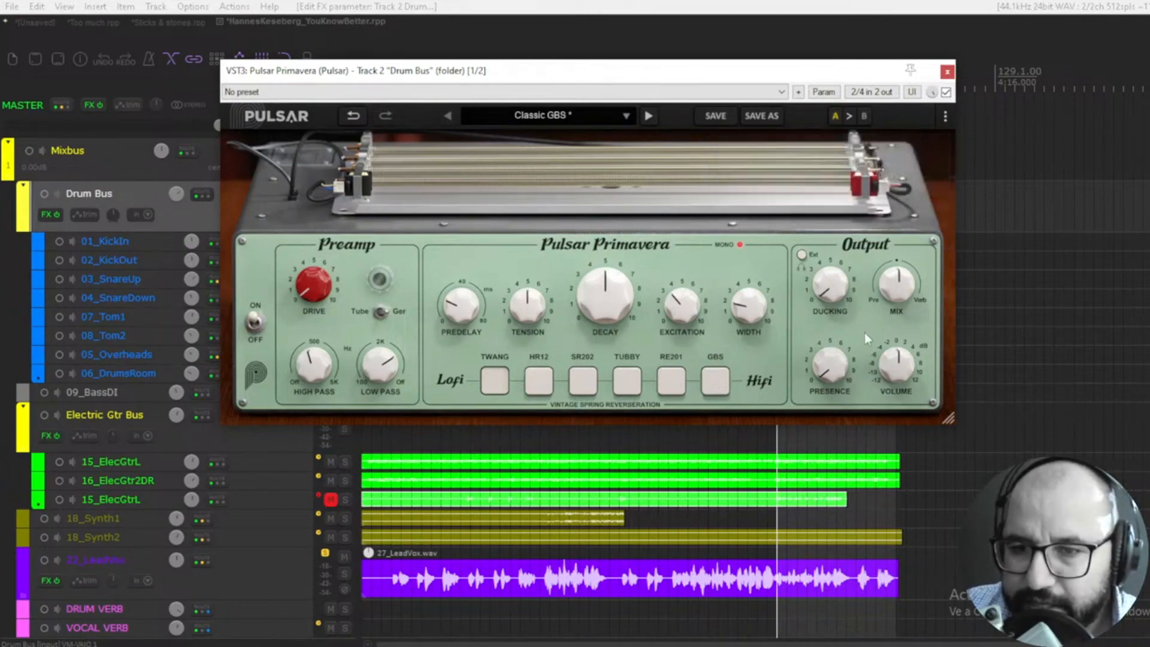
Try several Ducking amounts and return it to 0, then sweep Mix and bring it back to the middle
drag(831, 283, 832, 279)
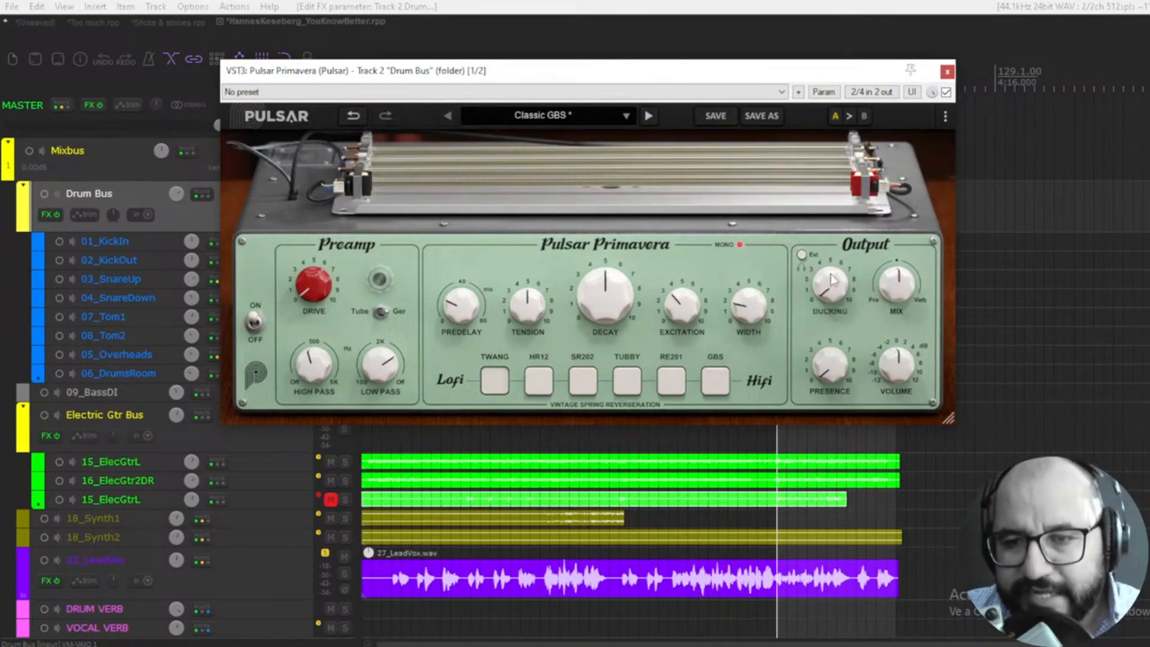
drag(831, 280, 828, 242)
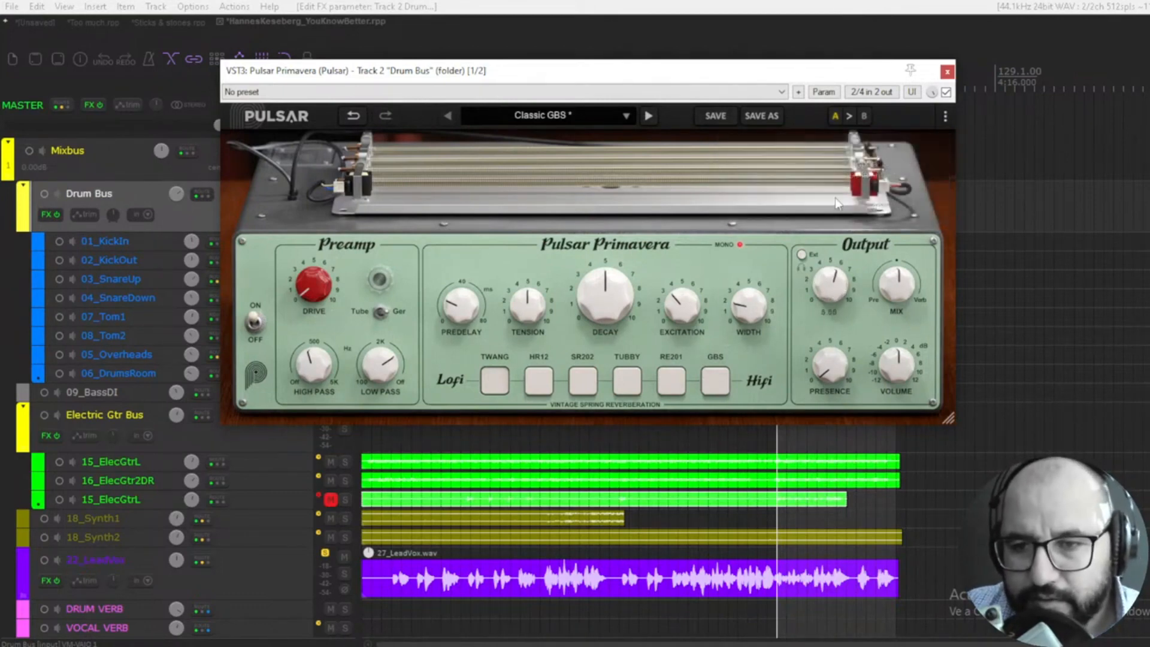
drag(830, 285, 844, 205)
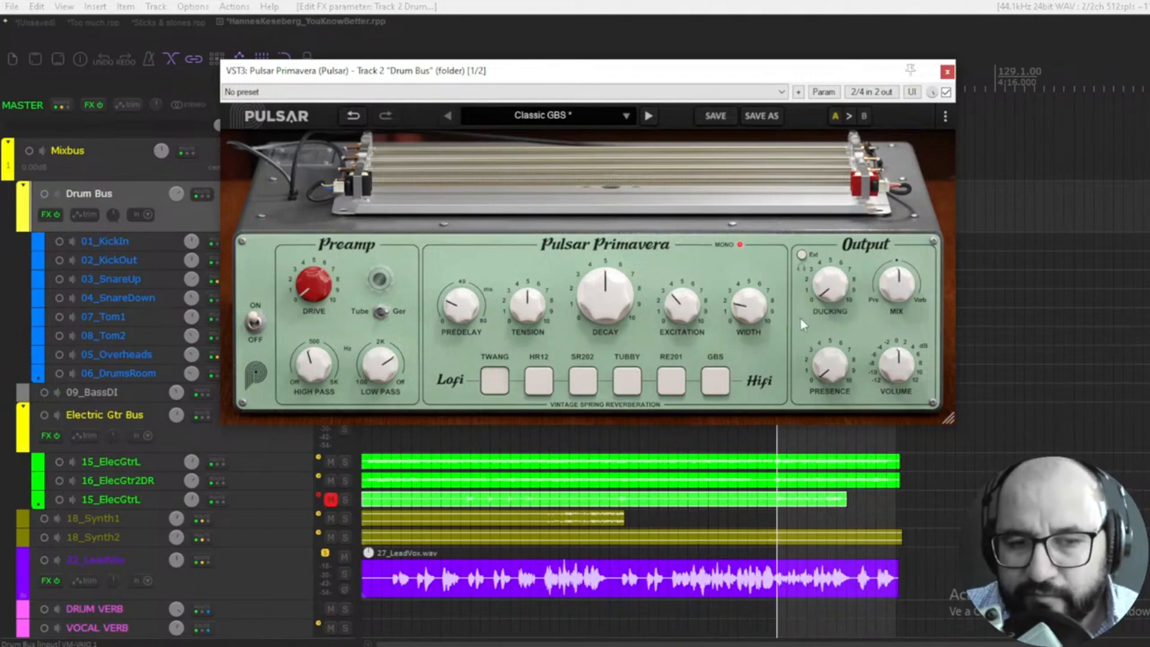
drag(830, 283, 830, 273)
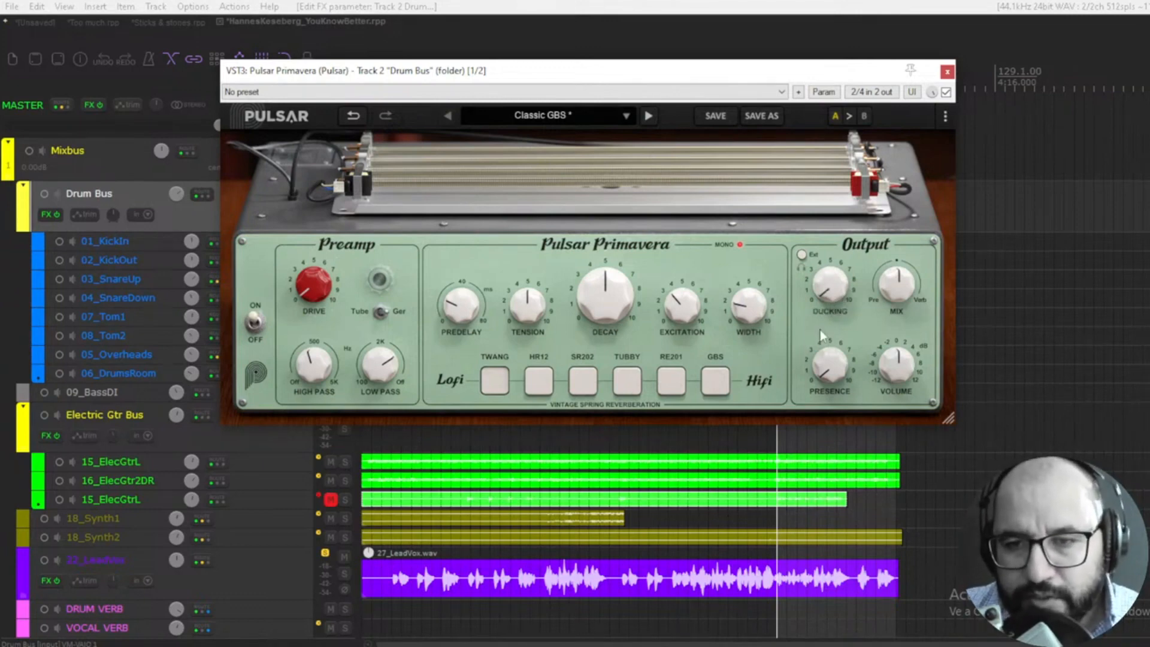
mouse_move(834, 270)
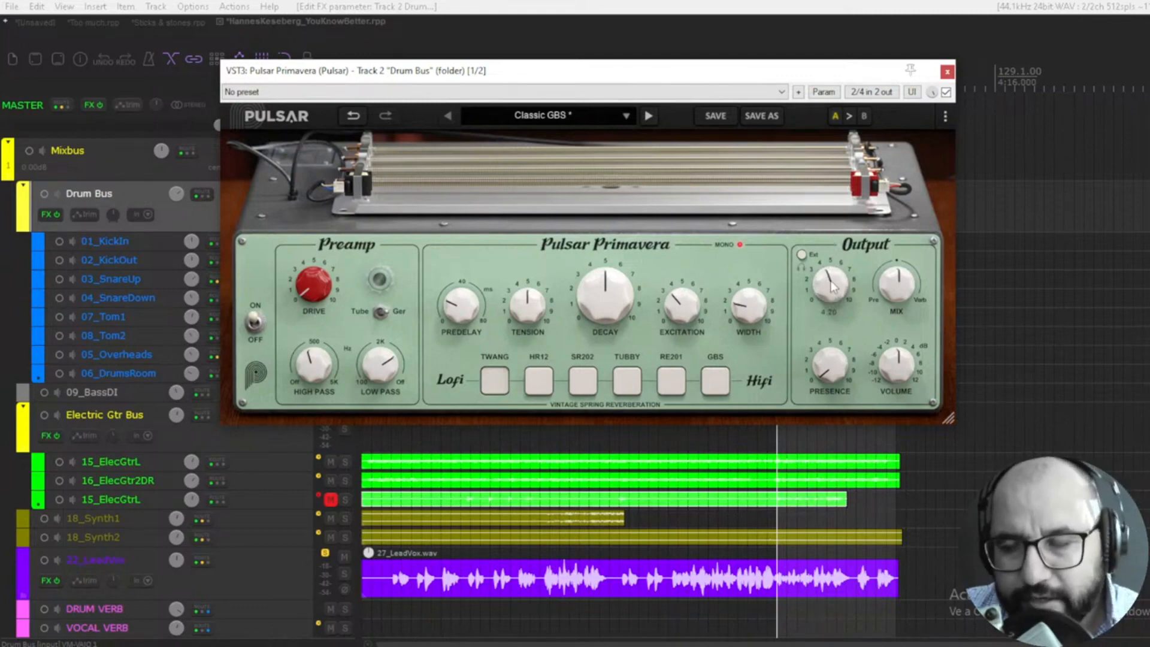
drag(834, 290, 829, 392)
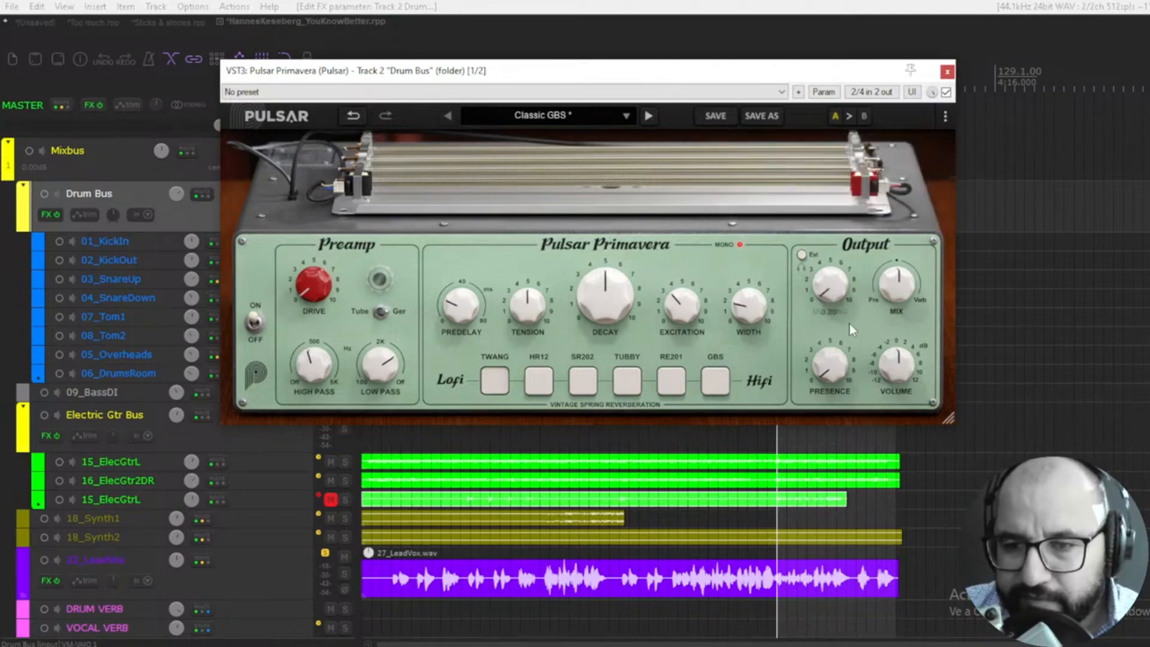
drag(897, 285, 874, 421)
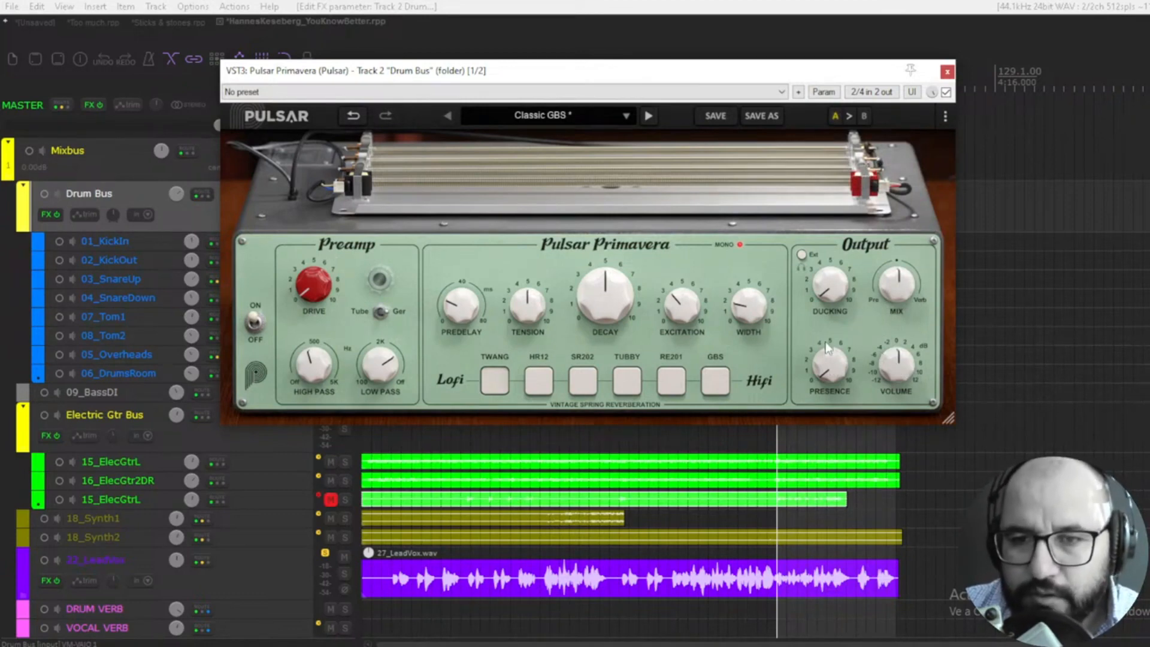
Shake the springs with the HR12, Tubby, RE201 and GBS tanks to compare their sound, then select Twang
drag(606, 165, 606, 175)
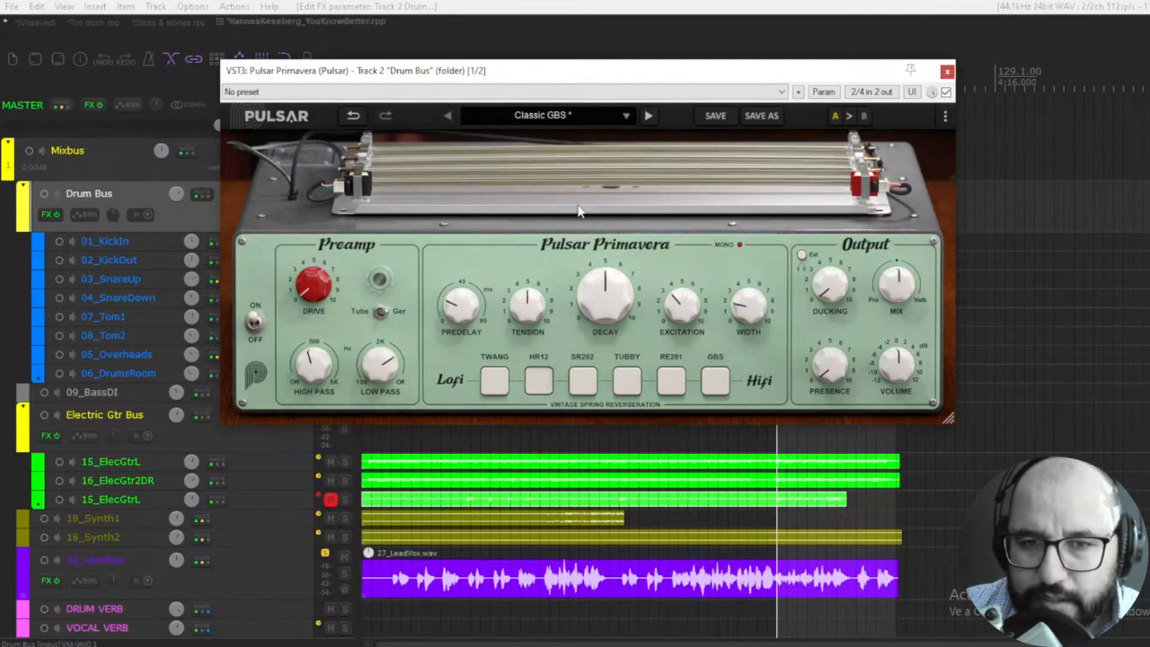
drag(585, 179, 589, 174)
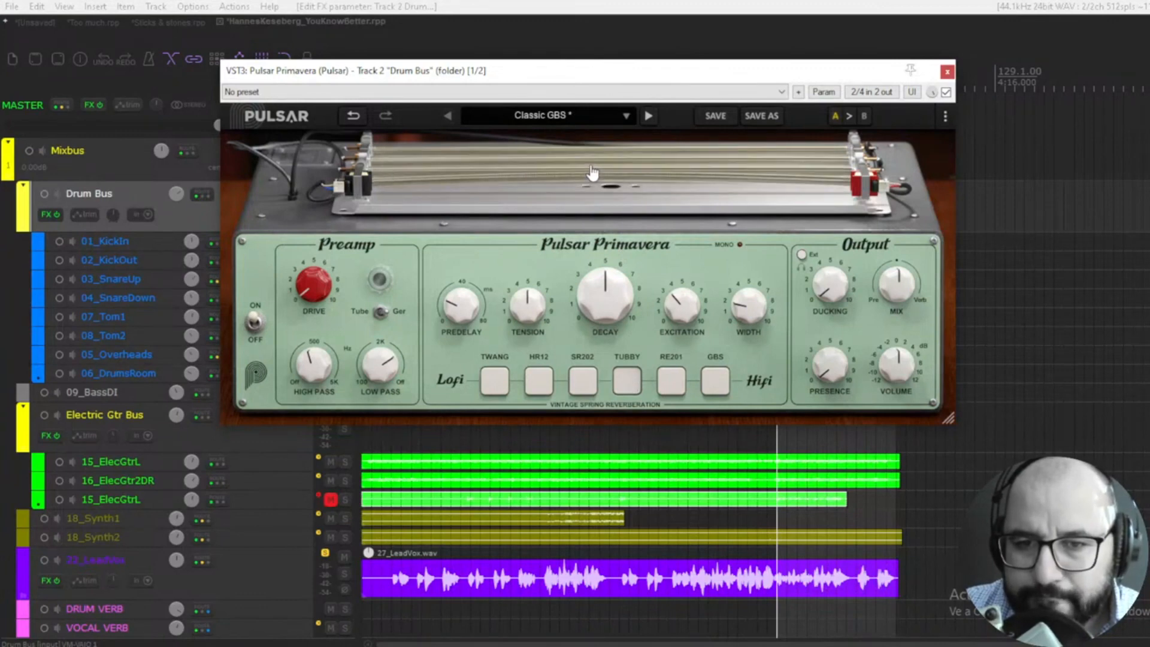
click(670, 386)
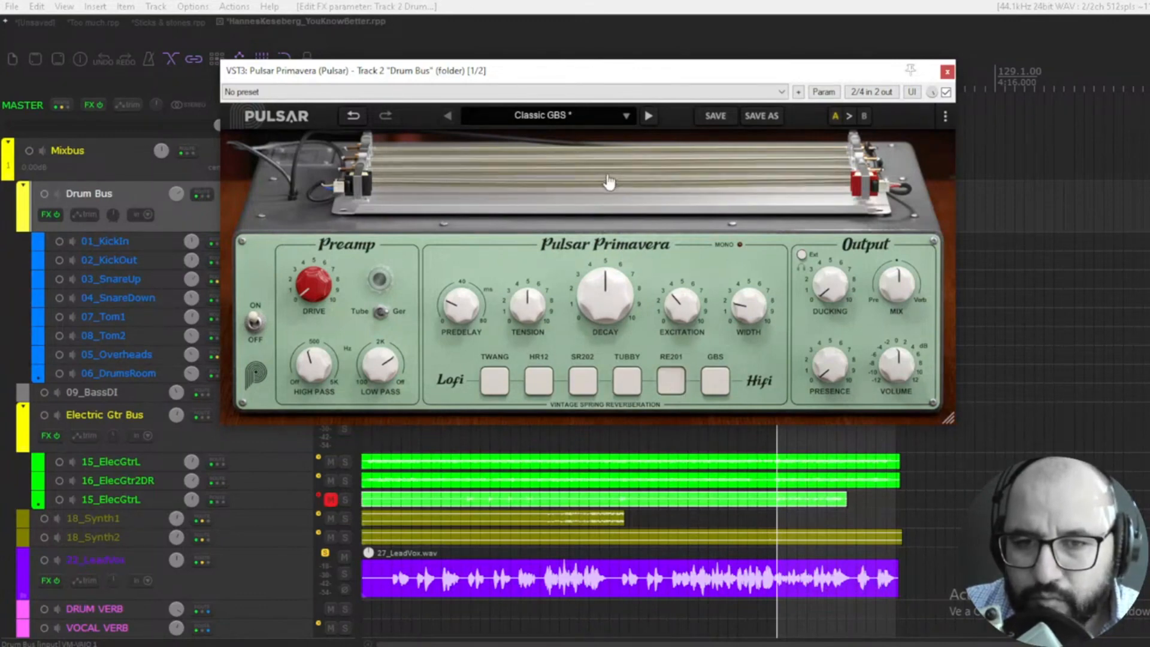
click(714, 381)
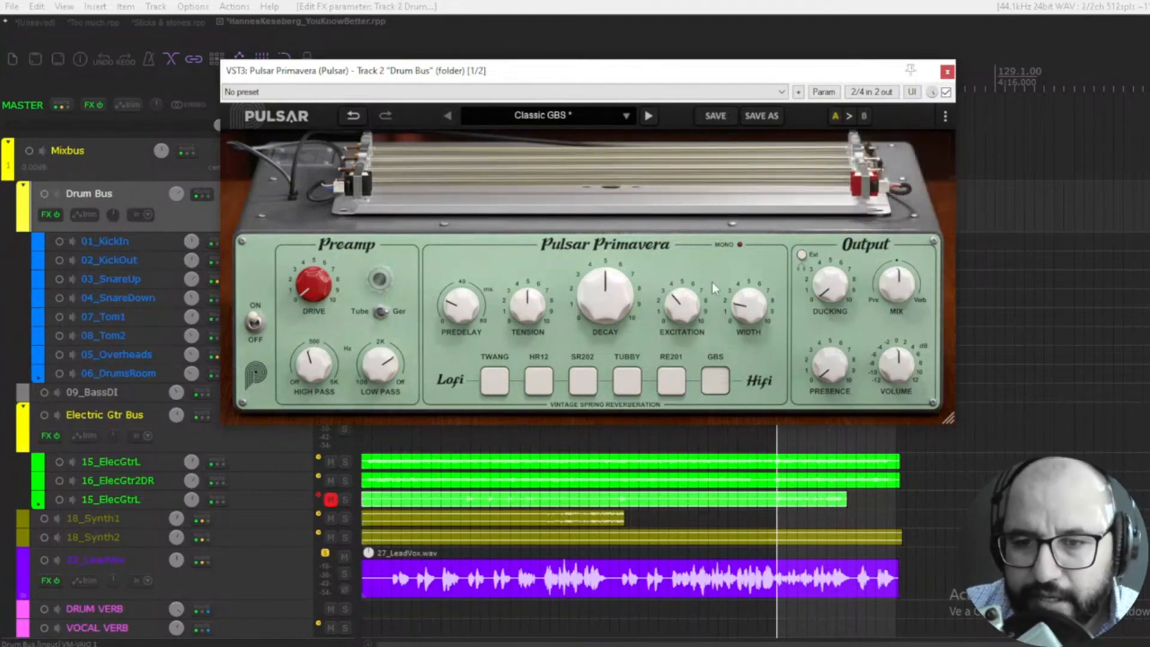
click(593, 184)
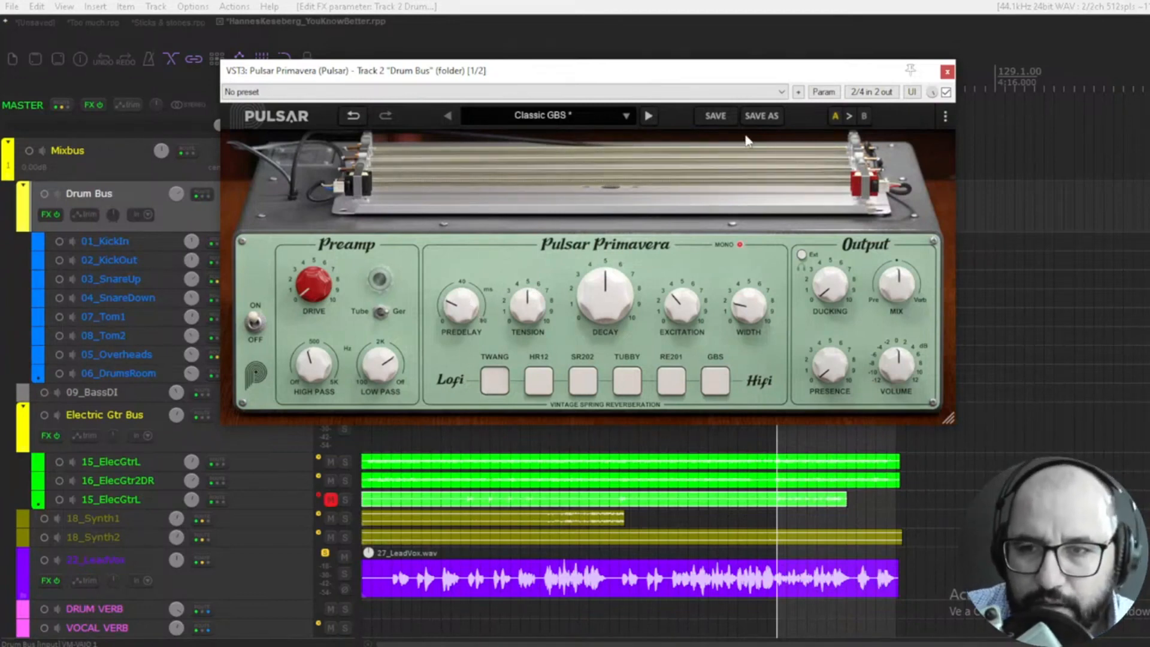
Play the song section and compare the Drum Bus with Pulsar Primavera bypassed and enabled
mouse_move(589, 80)
mouse_down()
mouse_move(781, 82)
mouse_move(583, 79)
mouse_up()
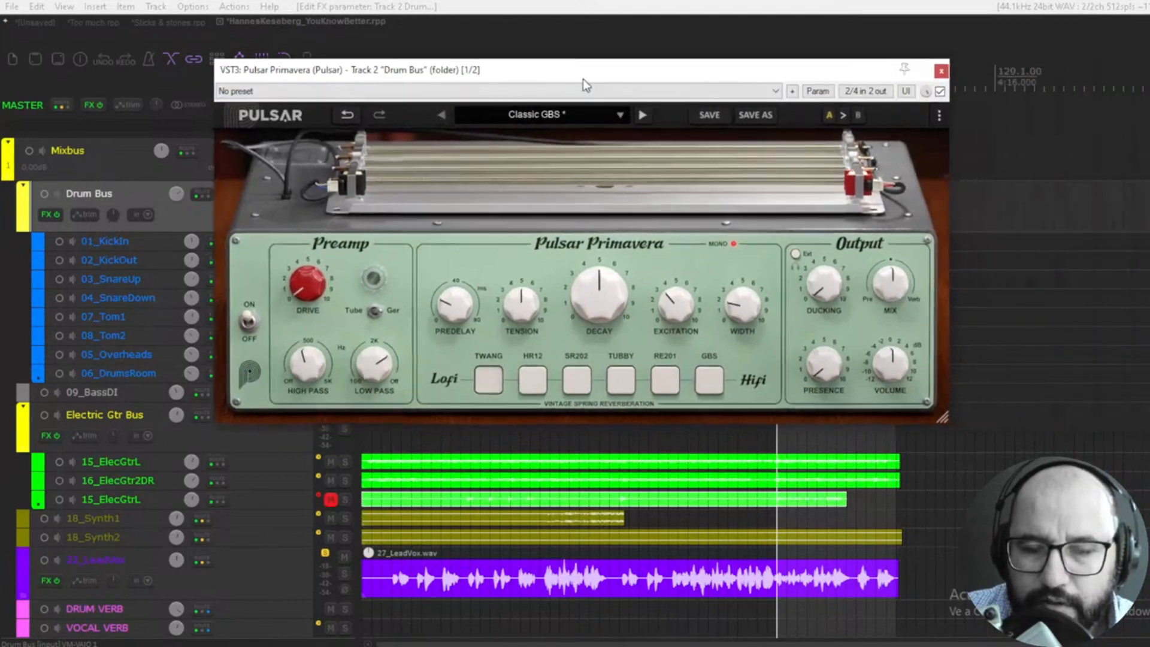
click(939, 91)
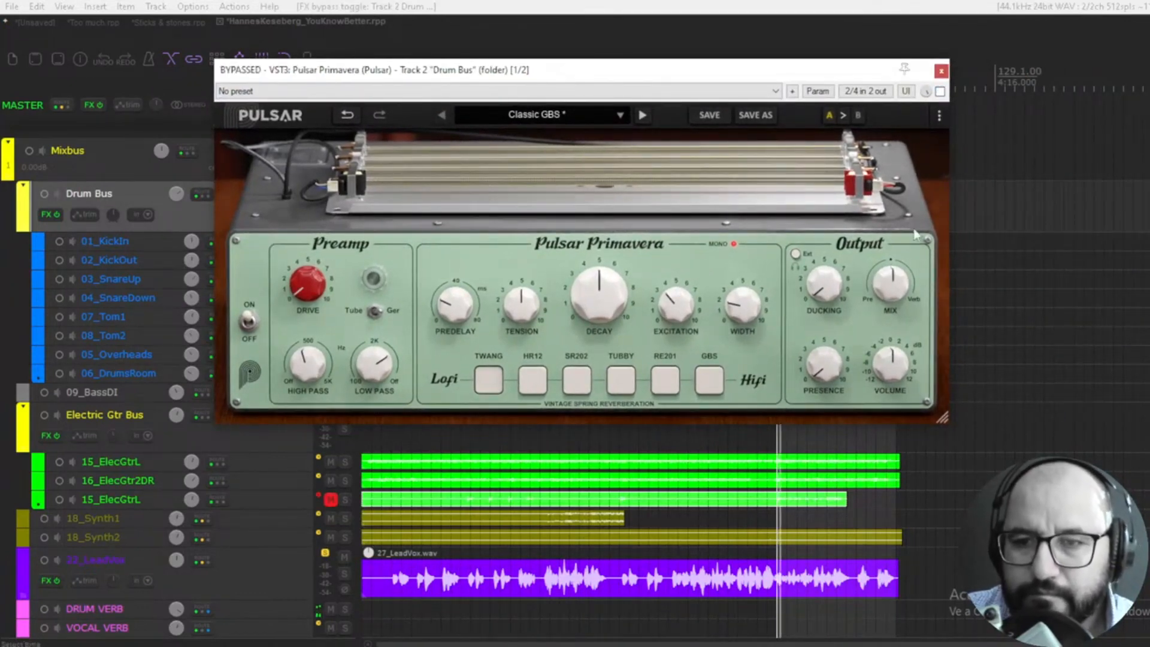
click(939, 91)
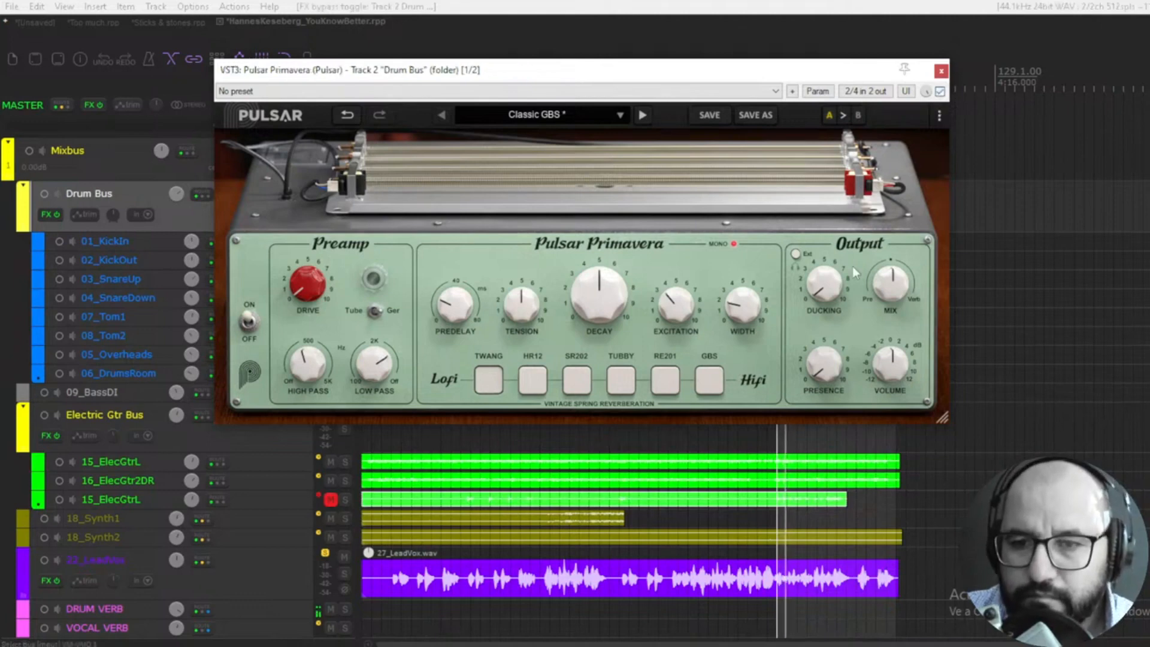
Raise Ducking to about 4.00 and Predelay to about 57.8 ms, and set Decay to 4.80
drag(823, 283, 813, 235)
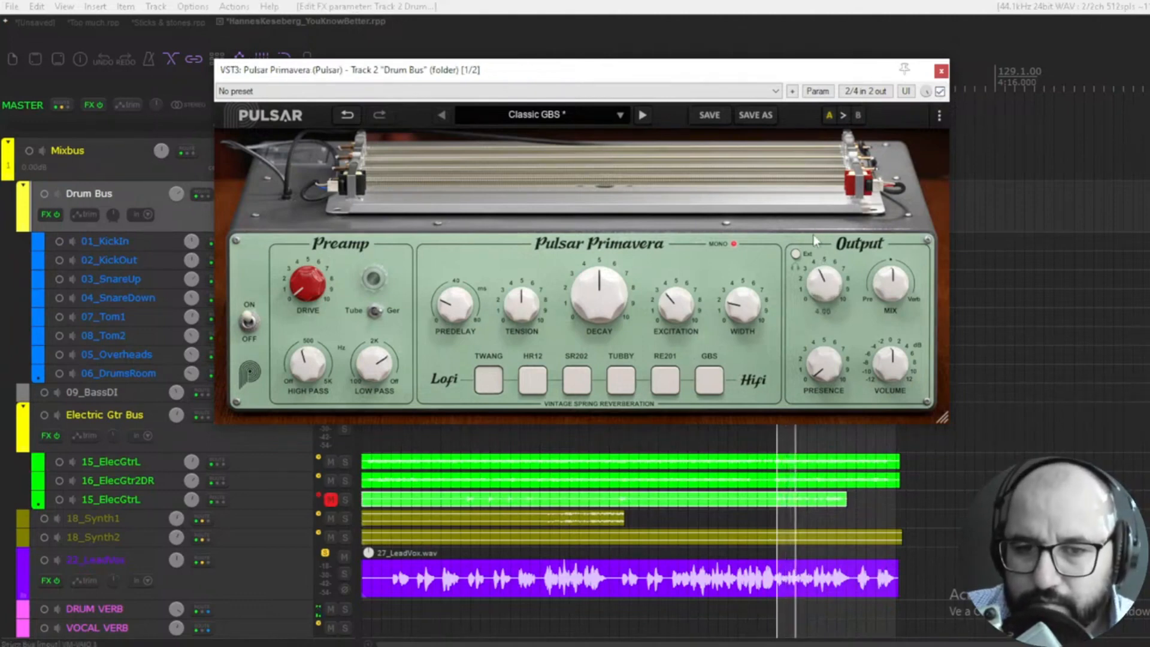
drag(472, 293, 473, 240)
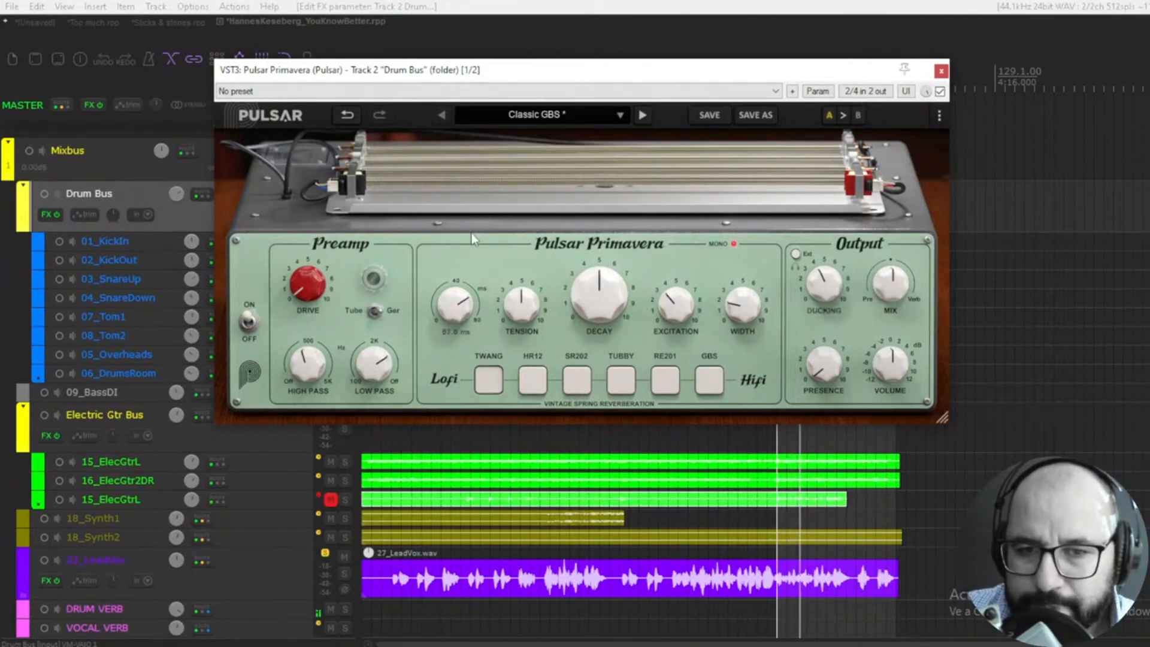
drag(599, 295, 620, 309)
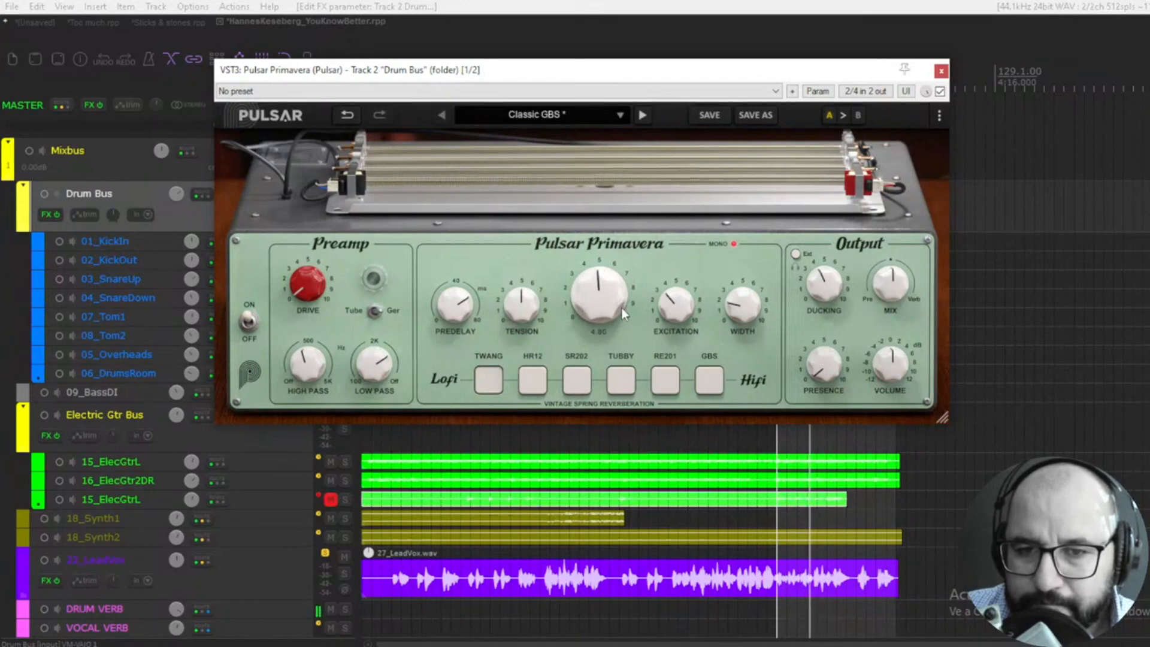
Raise the Tension and Excitation of the Twang reverb to slightly past the middle of their ranges
click(532, 305)
drag(532, 305, 533, 296)
drag(656, 304, 699, 287)
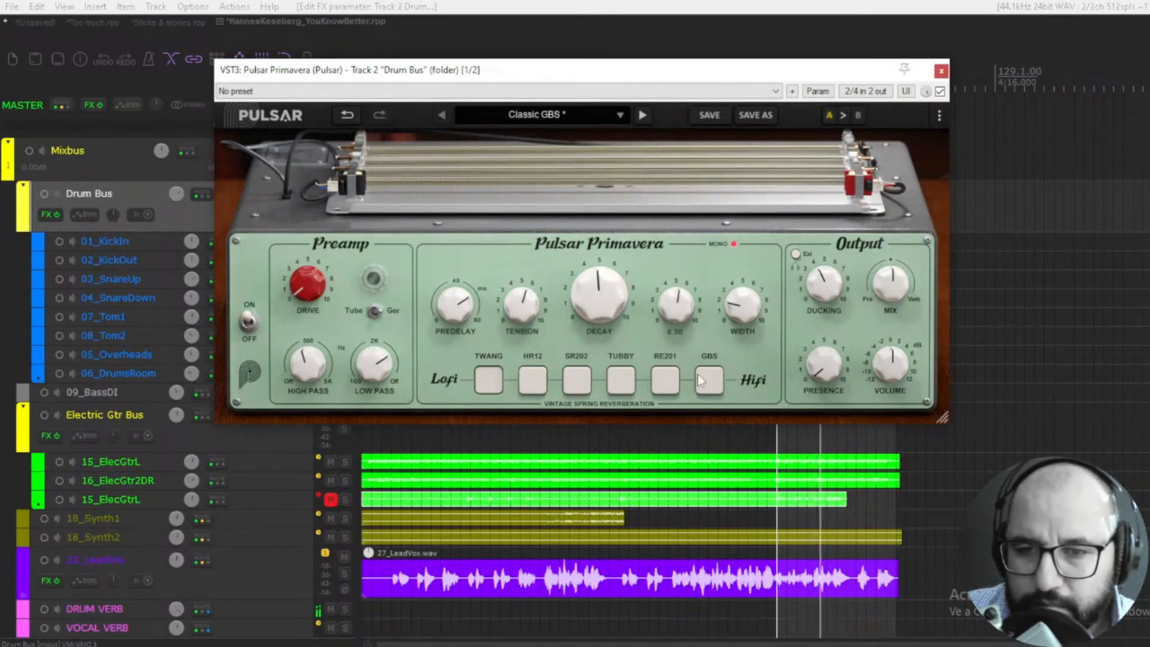
Raise the preamp Drive to slightly past 5, try a lower Low Pass and restore it, and lower High Pass a little
drag(307, 283, 289, 214)
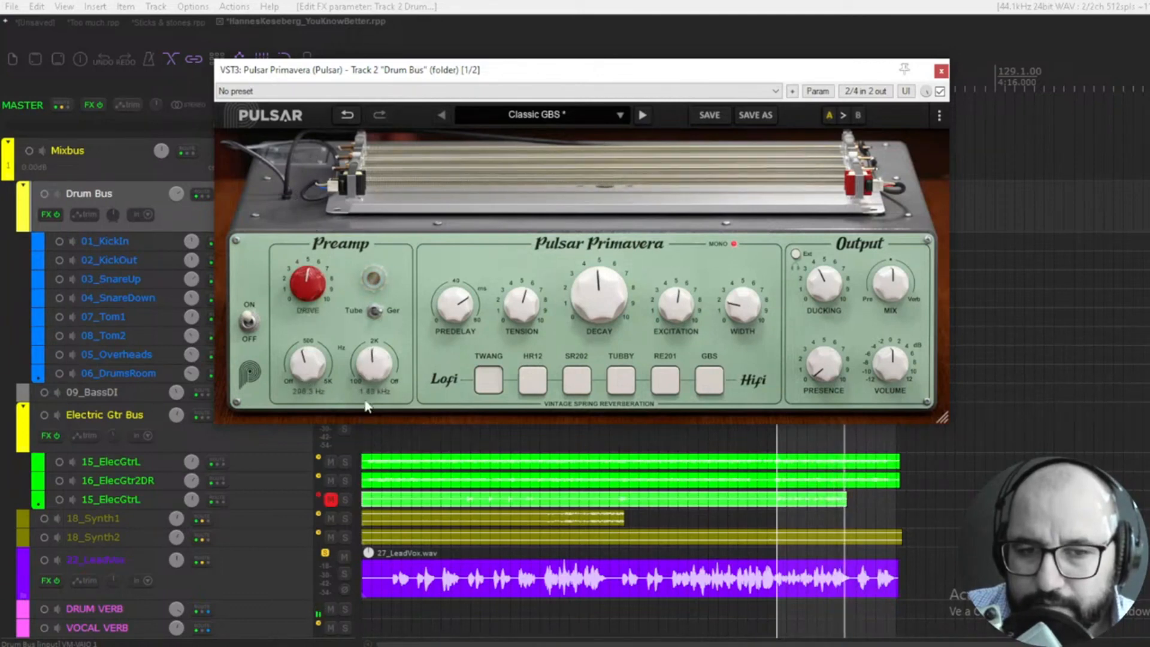
drag(363, 379, 299, 372)
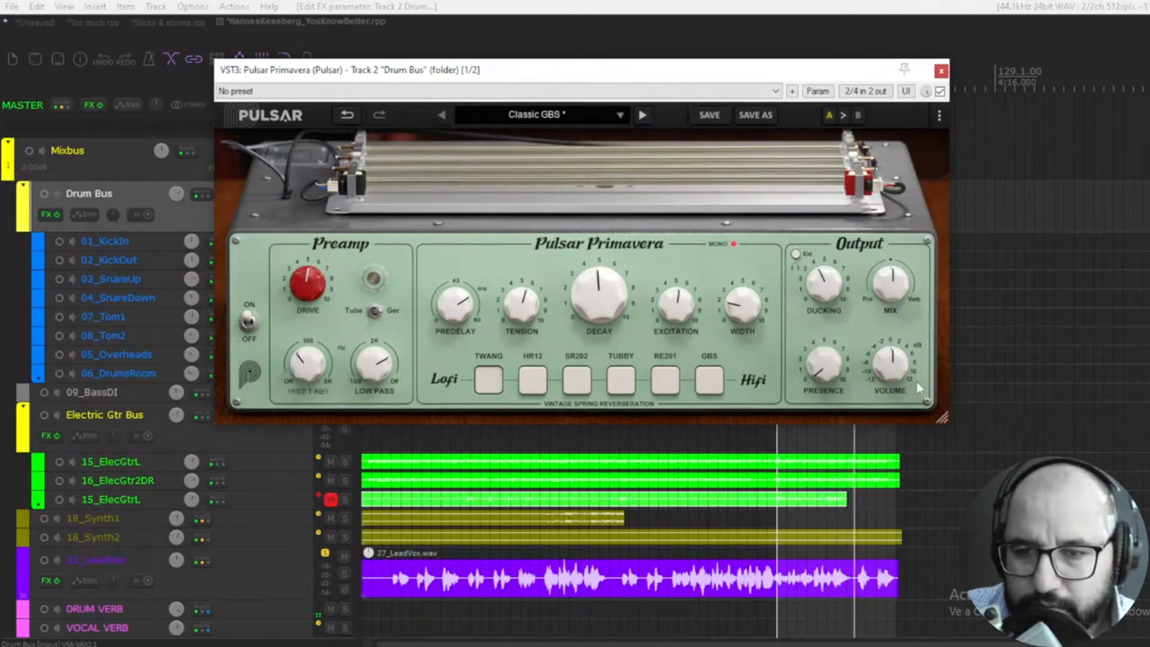
Try Mix at the Pre end, bring it back up to about 47%, and switch the spring tank to HR12
drag(891, 294, 864, 389)
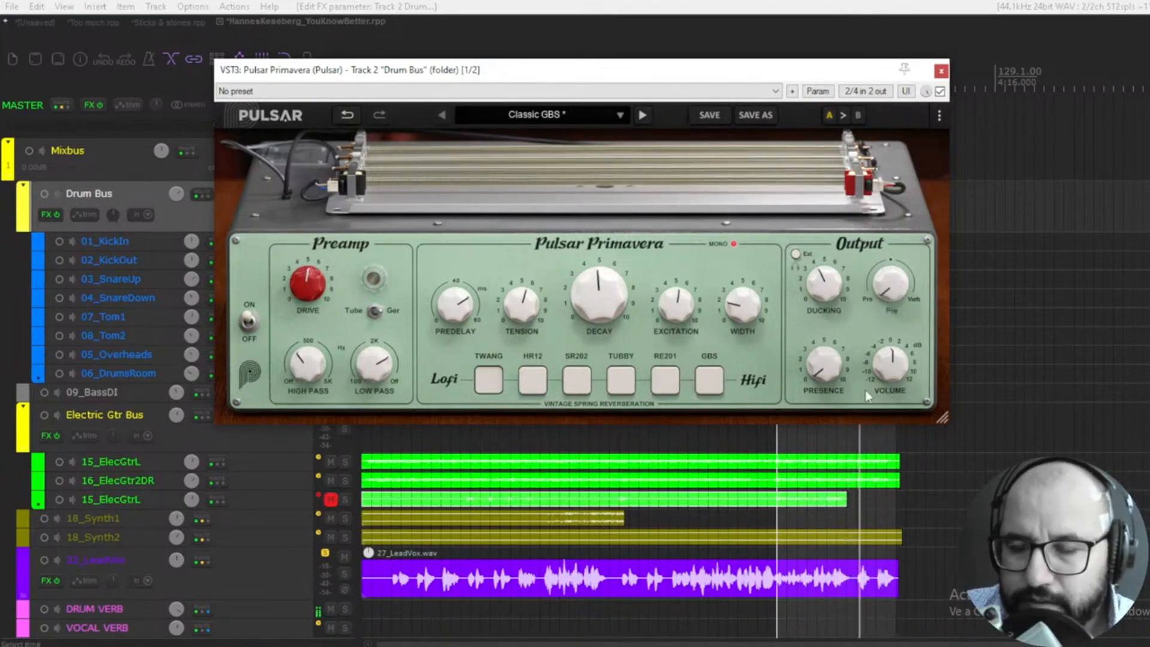
drag(907, 284, 894, 241)
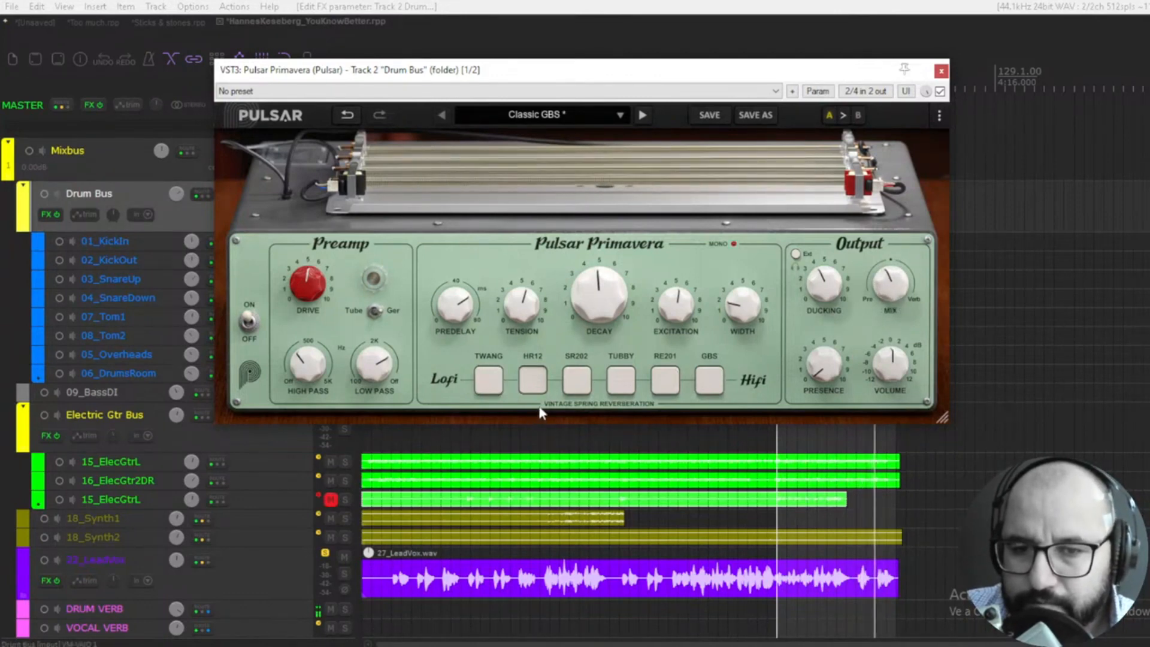
drag(890, 294, 889, 283)
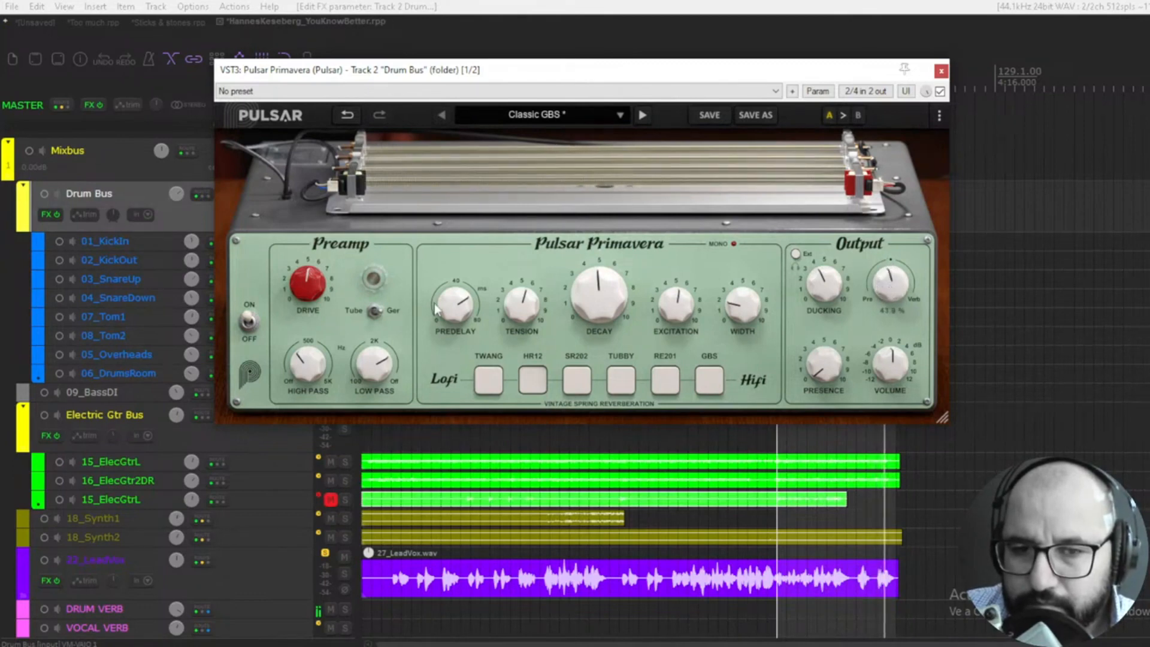
Lower Predelay to its minimum, Mix to about 17.5% and Decay to about 2.80, and reset Tension to its default
drag(455, 304, 450, 473)
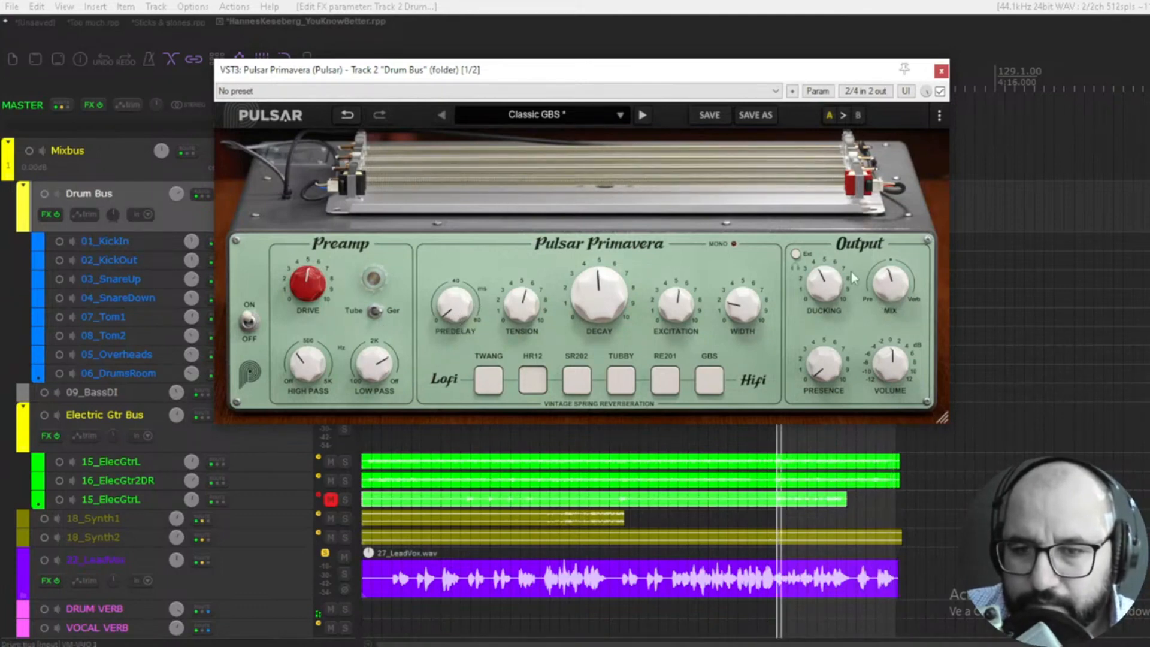
drag(880, 291, 887, 317)
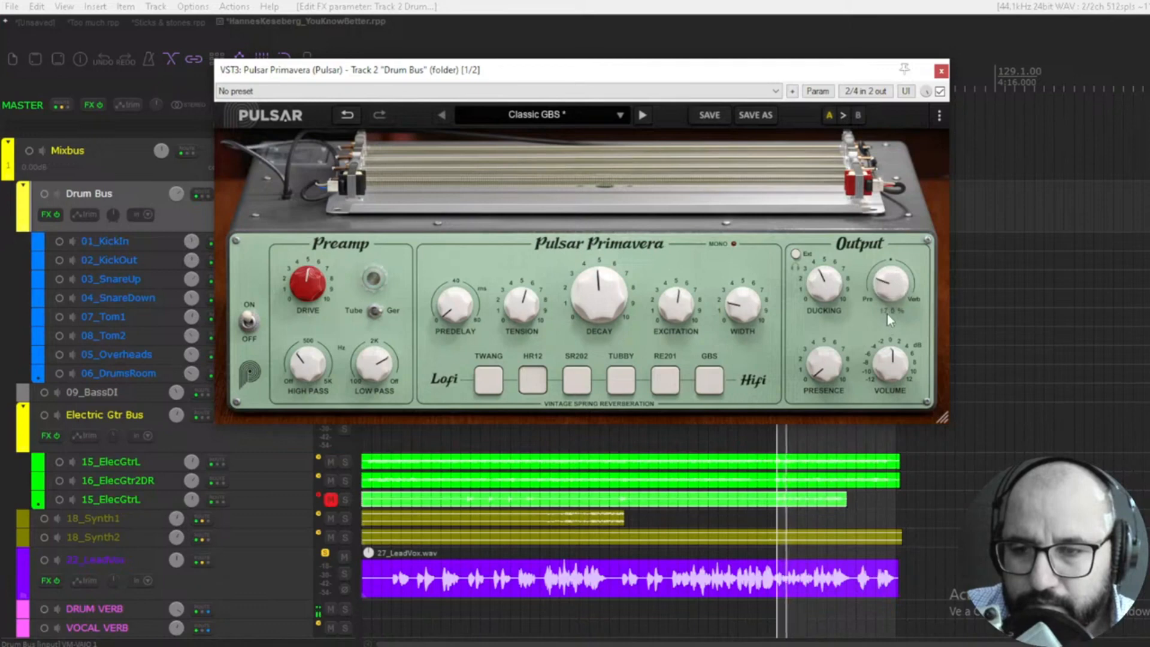
drag(597, 296, 587, 343)
double_click(521, 307)
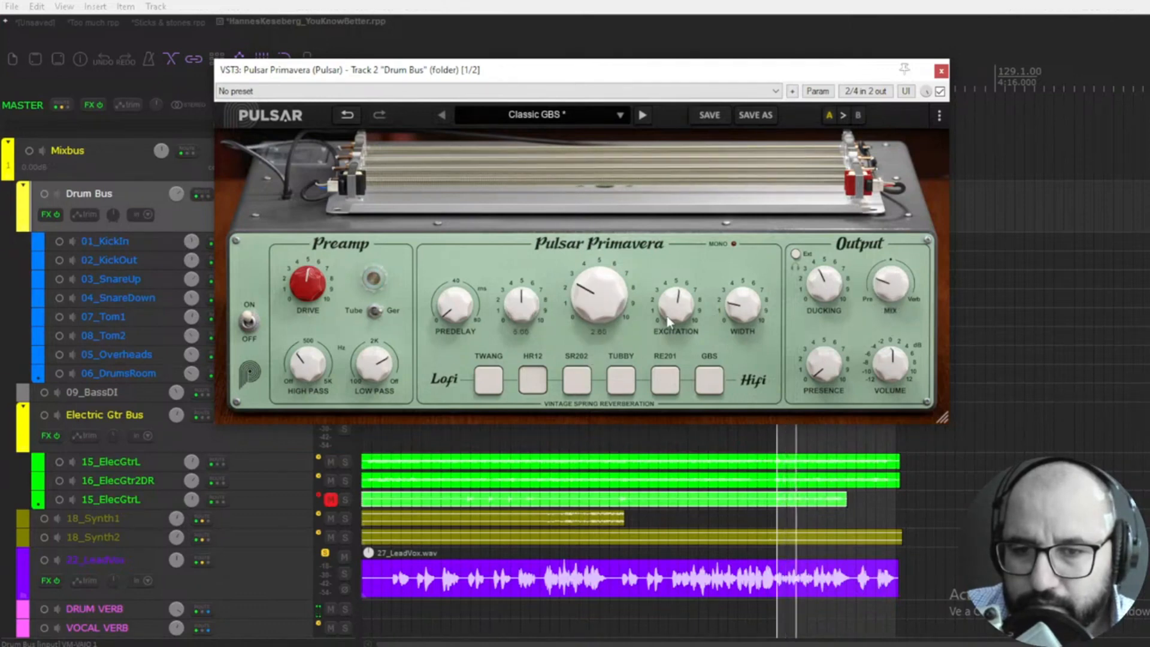
Reset the Drum Bus reverb's Excitation and Width to their defaults, and set Width to between 7 and 8
double_click(676, 307)
double_click(741, 316)
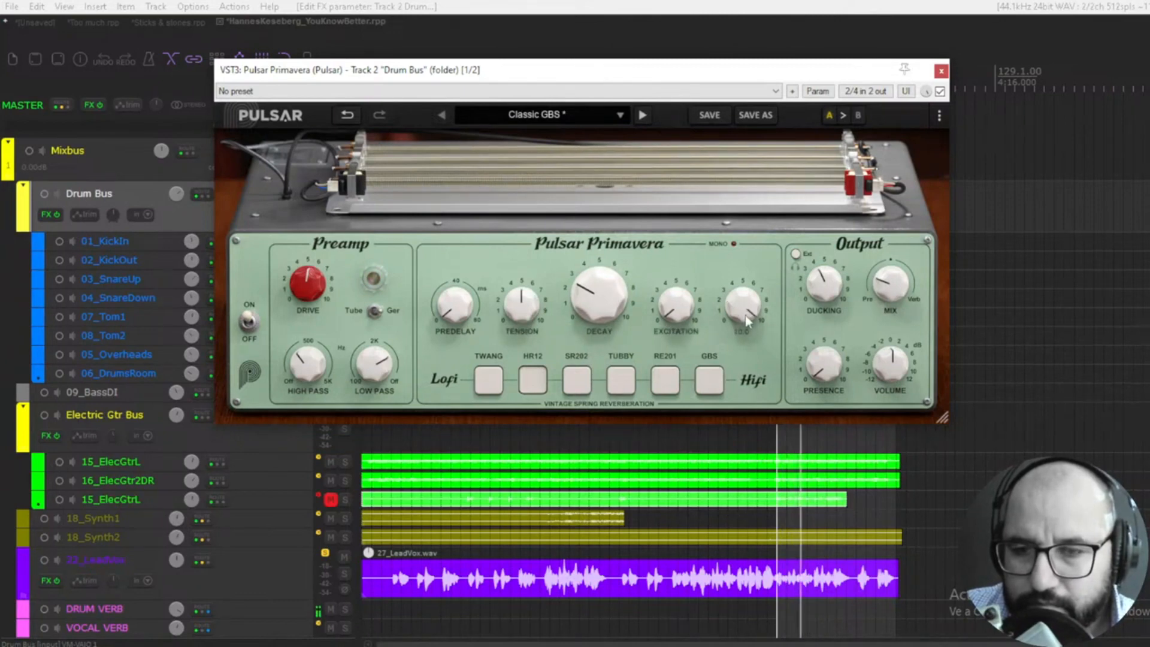
drag(743, 324, 738, 354)
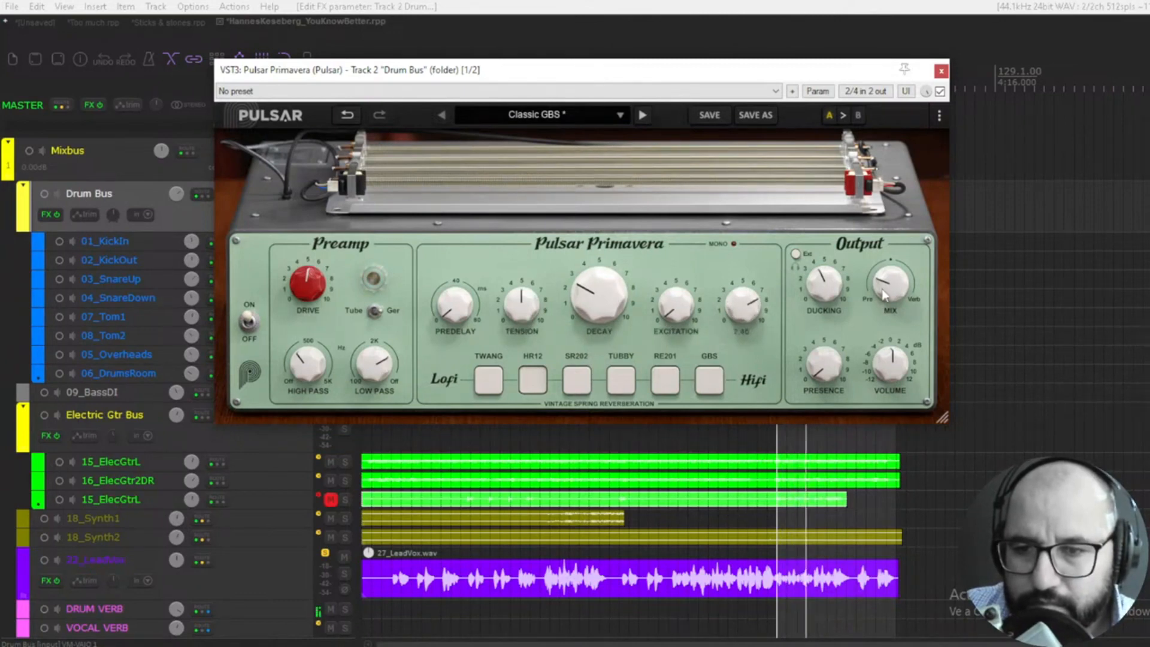
Audition the SR202, Tubby and RE201 spring tanks on the drums, raising Mix and bringing it back to about 18%
mouse_move(892, 282)
mouse_down()
mouse_move(900, 269)
mouse_move(887, 273)
mouse_up()
click(577, 386)
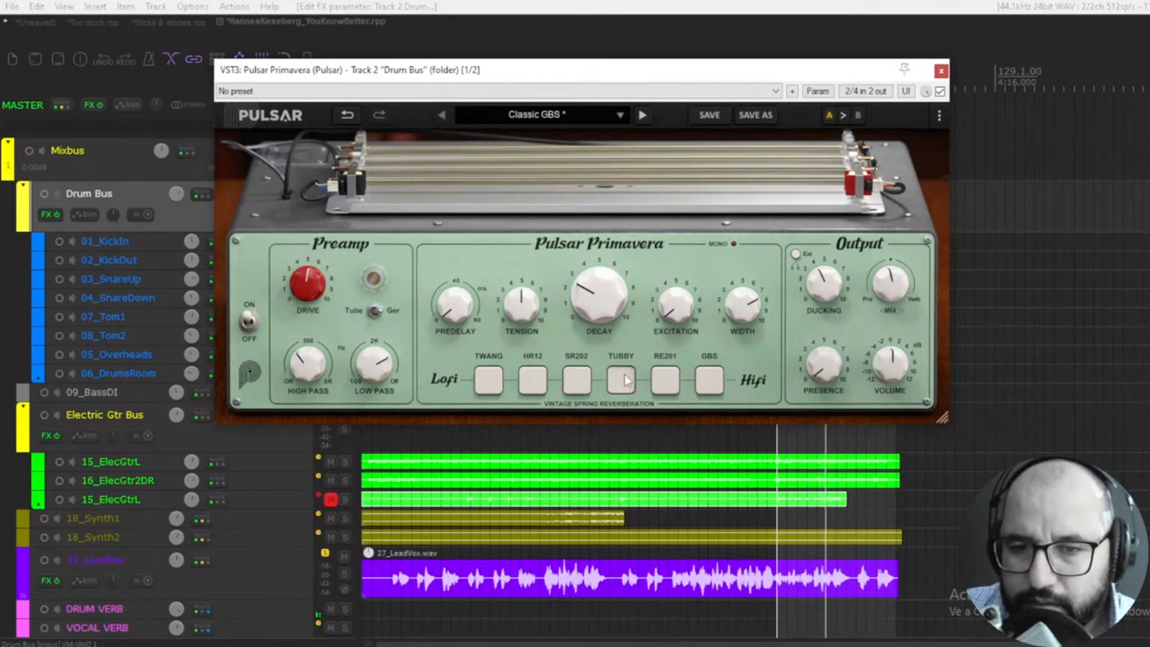
drag(894, 279, 881, 320)
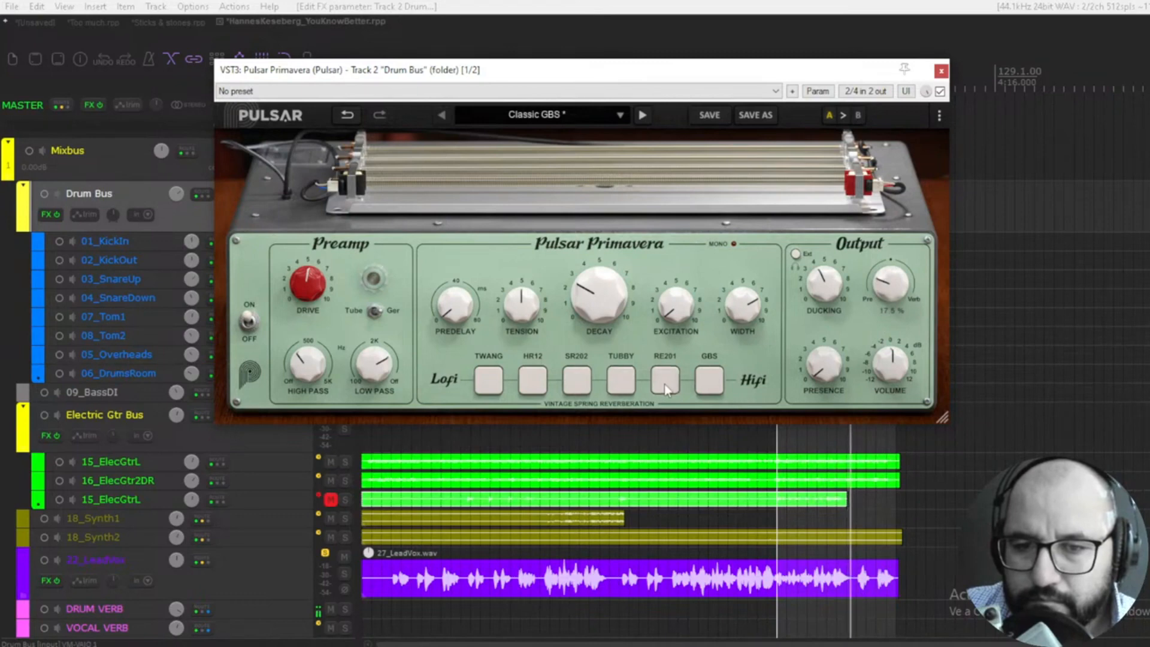
mouse_move(888, 290)
mouse_down()
mouse_move(892, 314)
mouse_move(890, 299)
mouse_up()
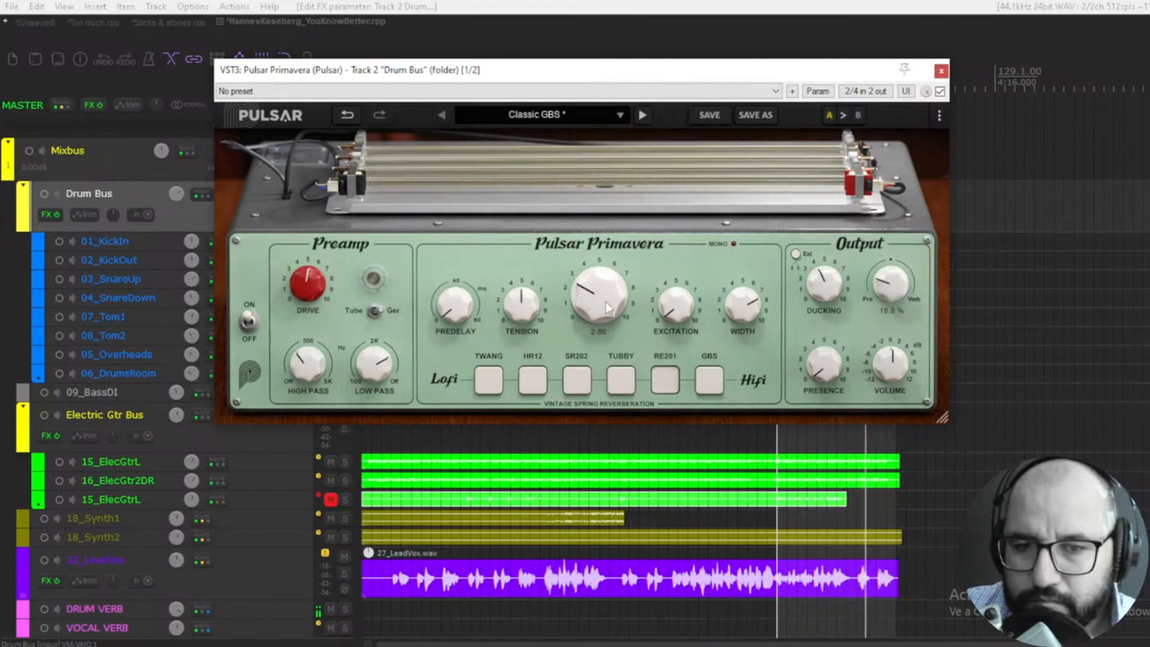
Raise Decay to slightly below 5, switch the preamp to Tube, and set Drive slightly below 5 after trying its minimum
drag(605, 301, 615, 274)
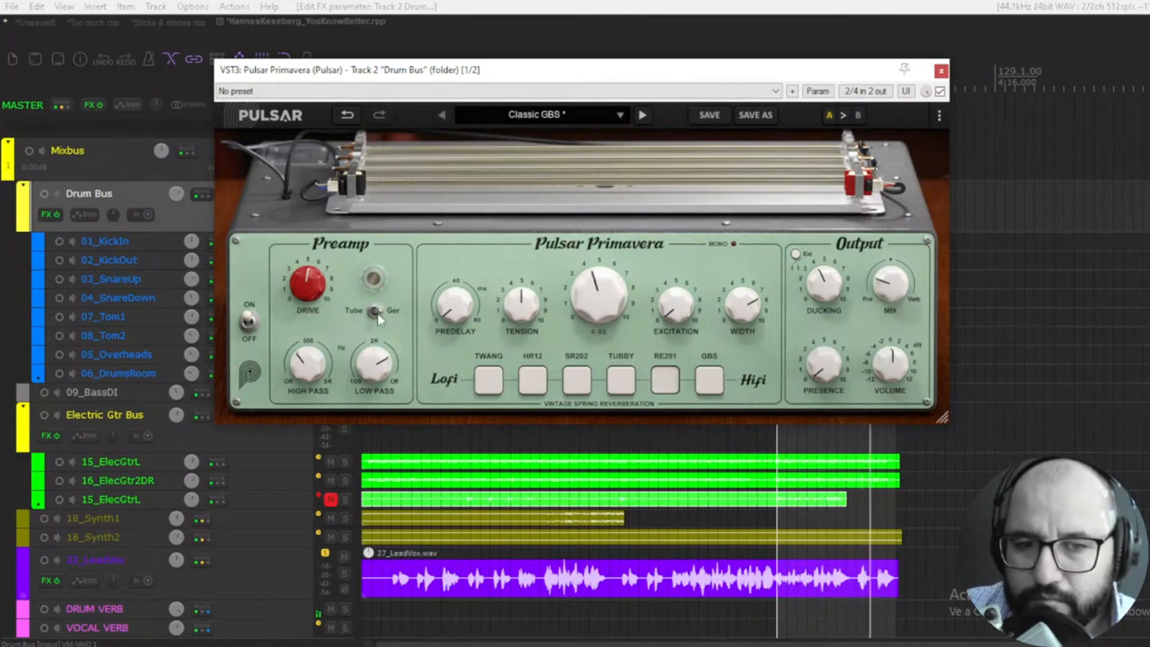
drag(308, 294, 305, 407)
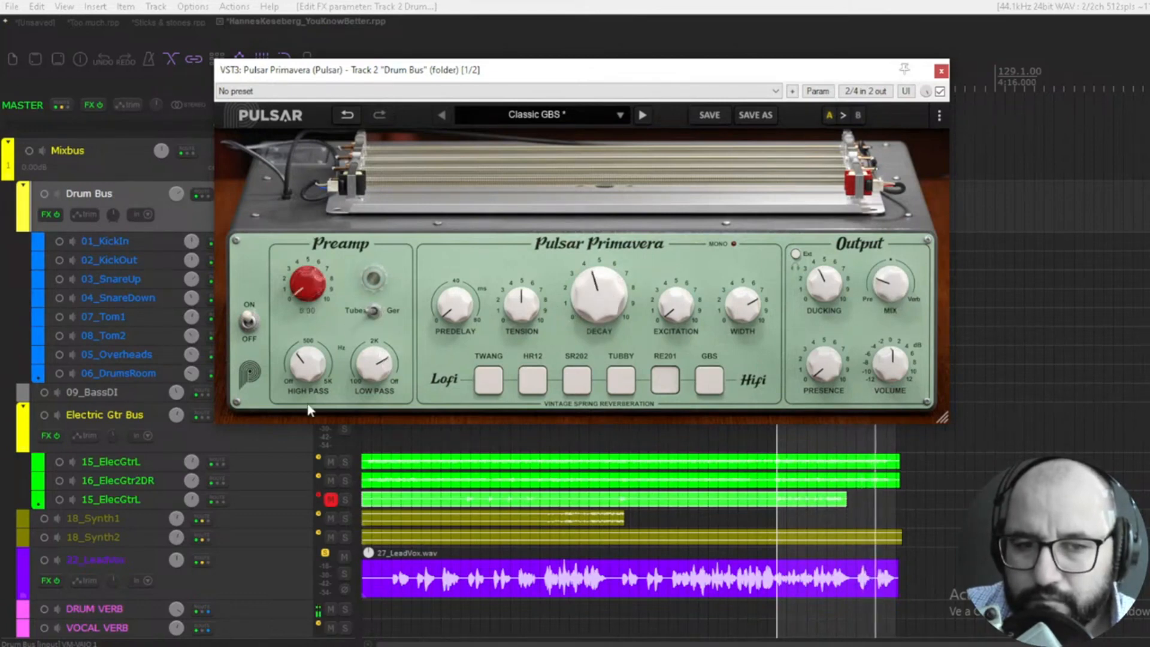
drag(308, 290, 340, 233)
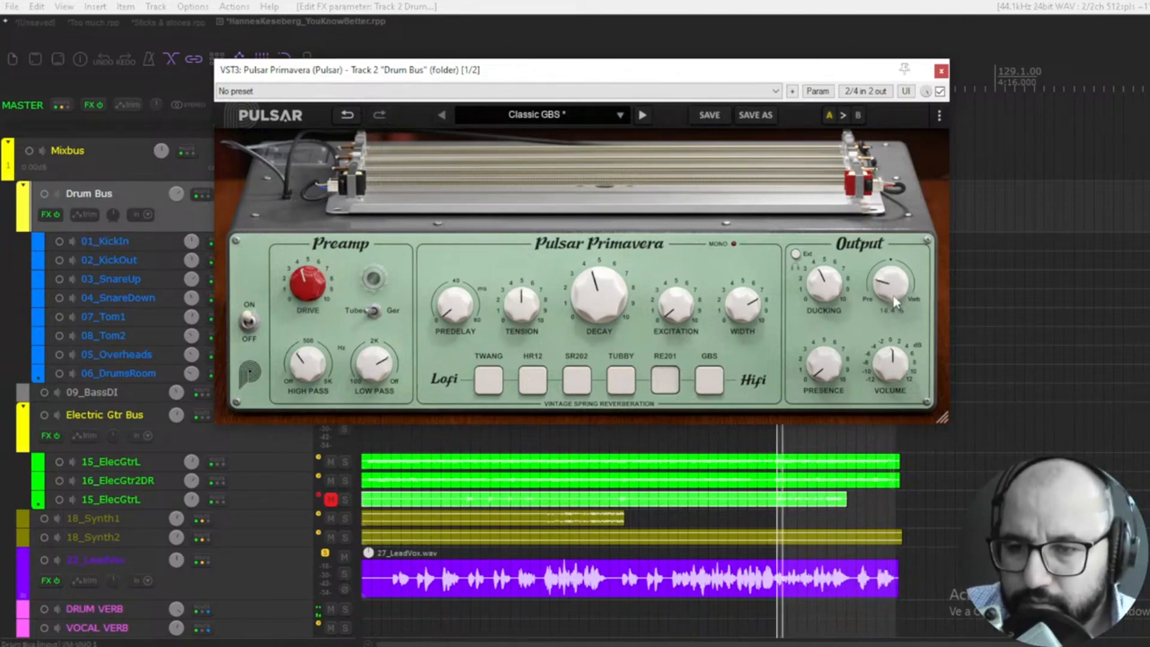
Switch the spring tank to GBS, fine-tune Mix, and compare the drums with the reverb bypassed and active
mouse_move(894, 298)
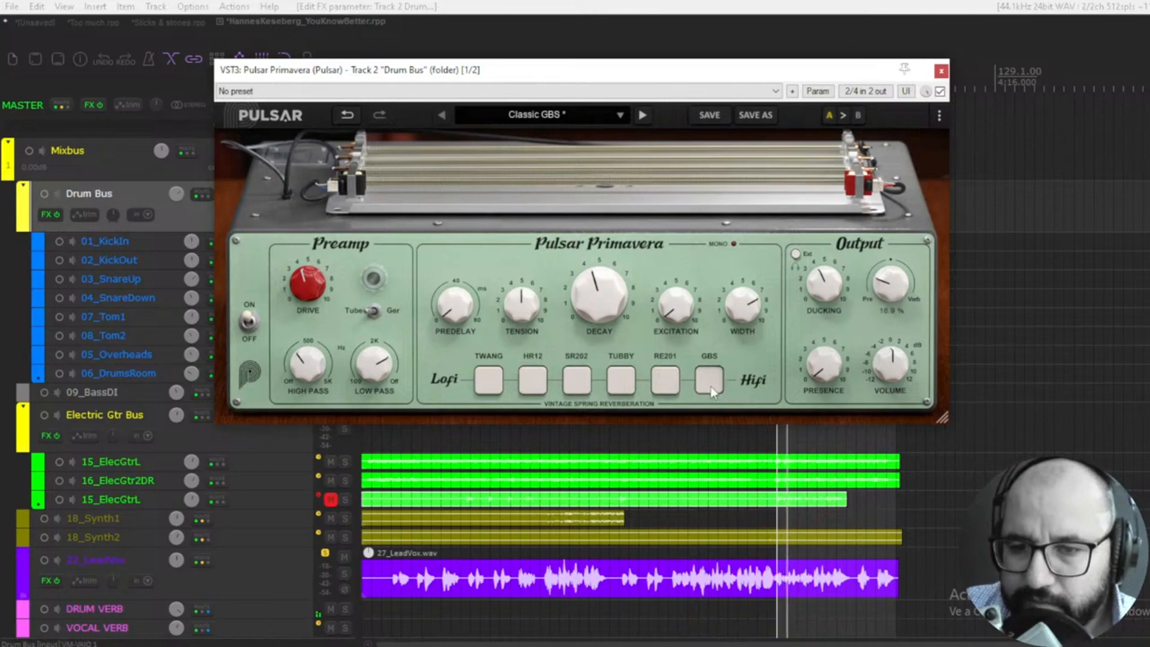
drag(900, 260, 900, 256)
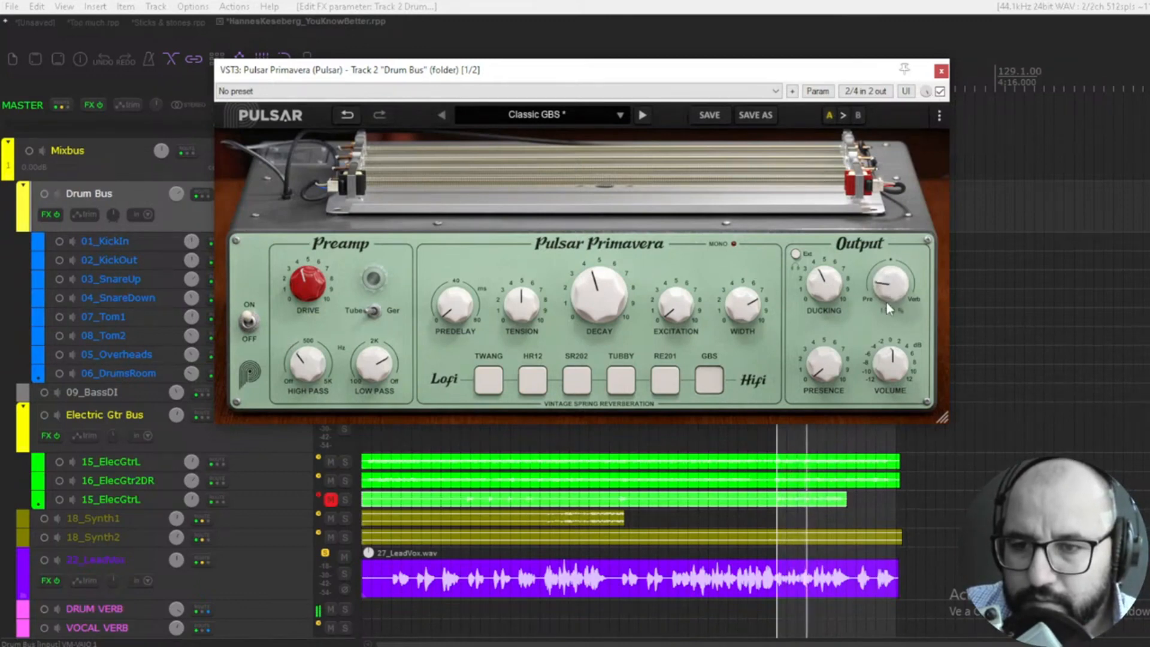
click(940, 93)
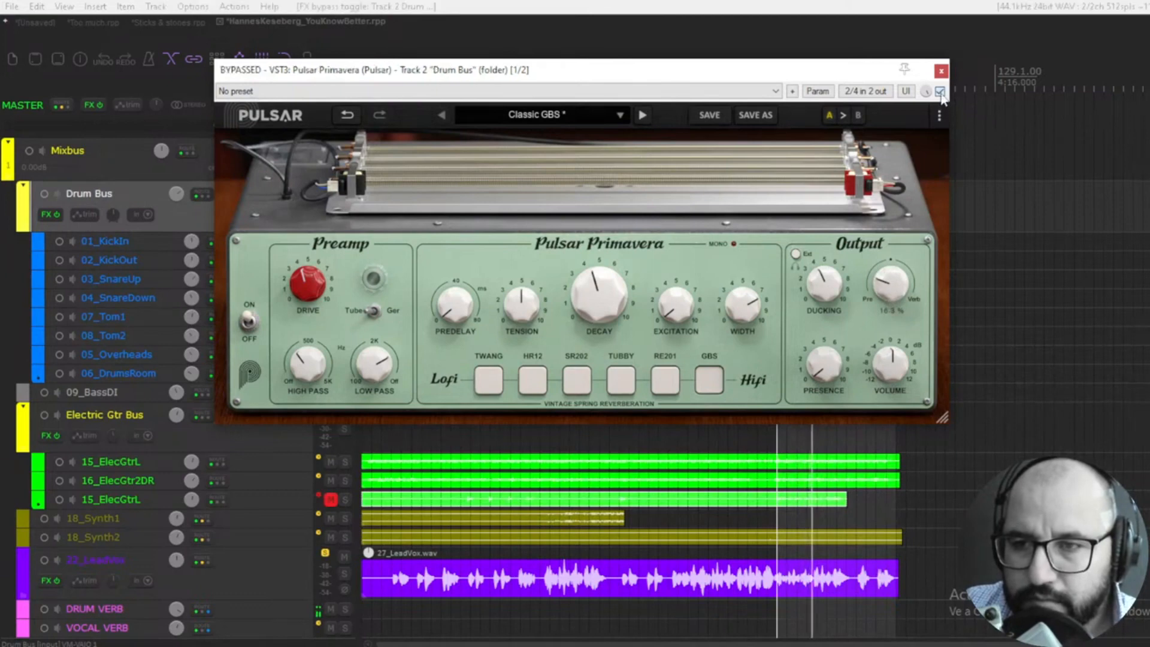
click(940, 93)
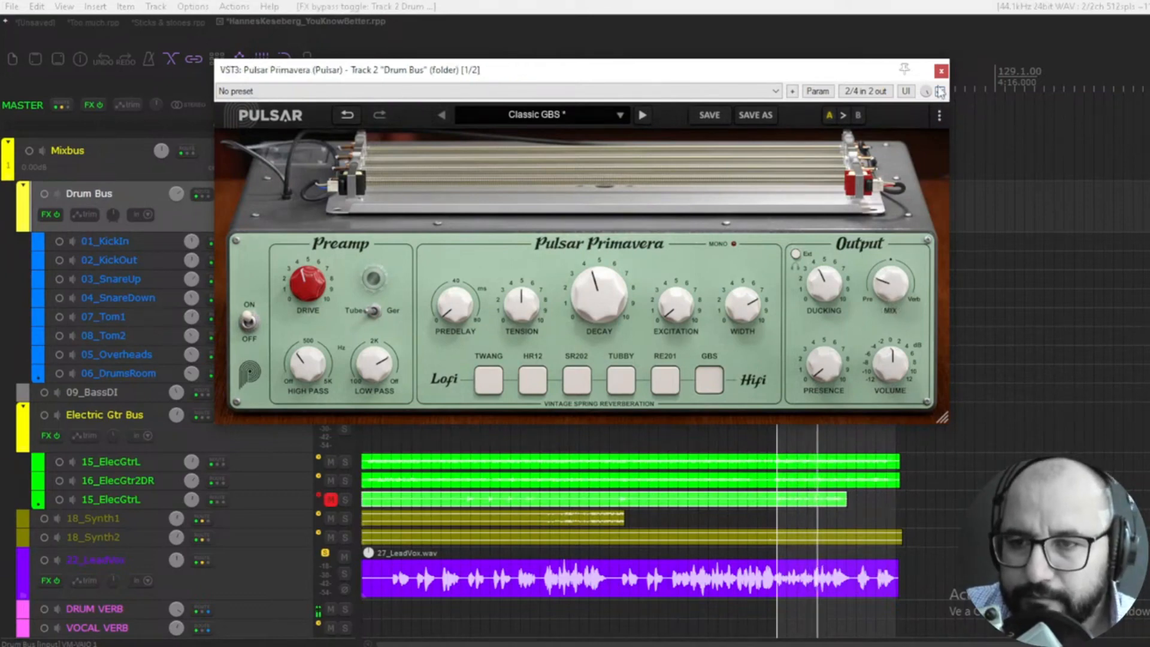
Solo 03_SnareUp and 04_SnareDown and reopen Pulsar Primavera on the Drum Bus
click(941, 71)
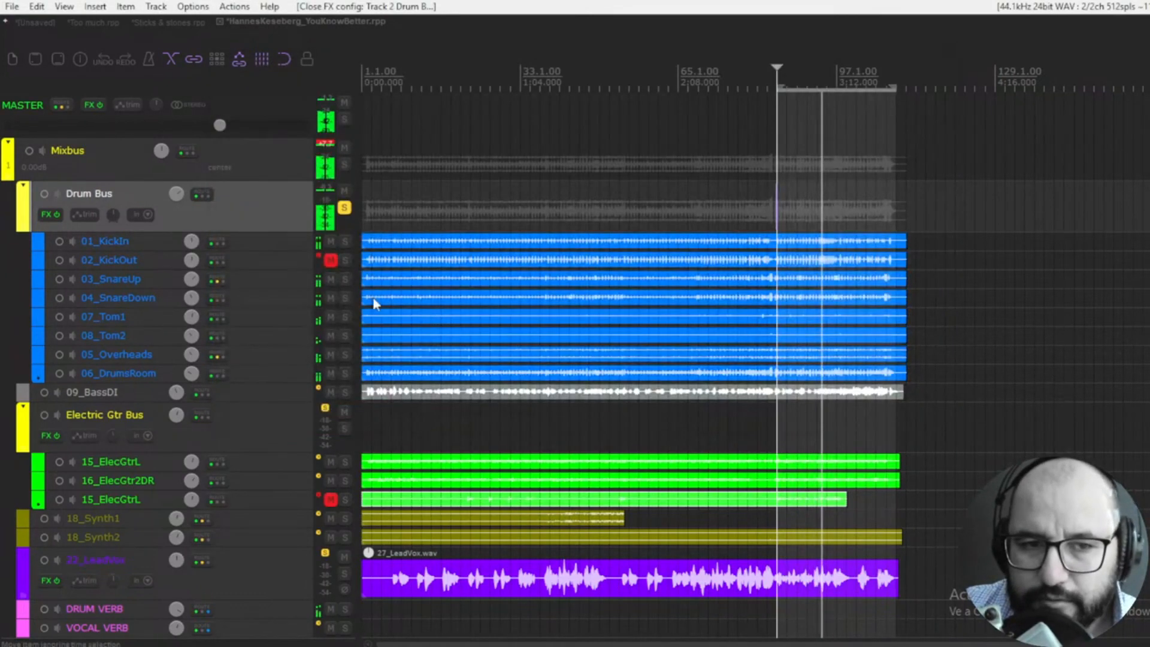
drag(344, 279, 345, 298)
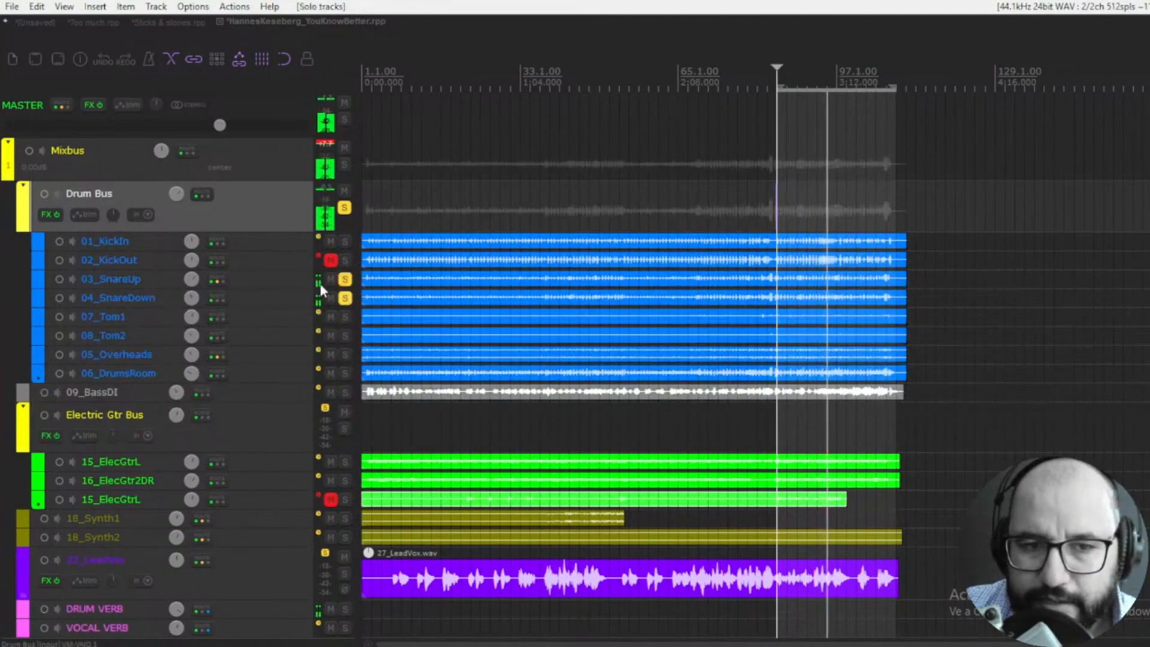
right_click(46, 219)
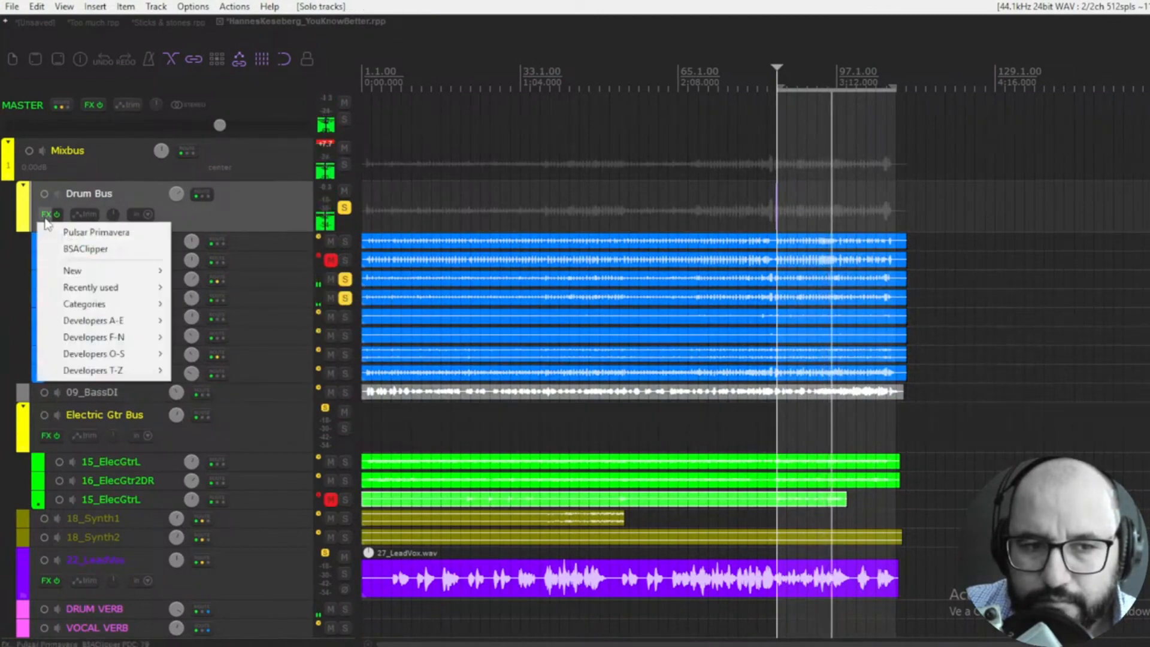
click(87, 232)
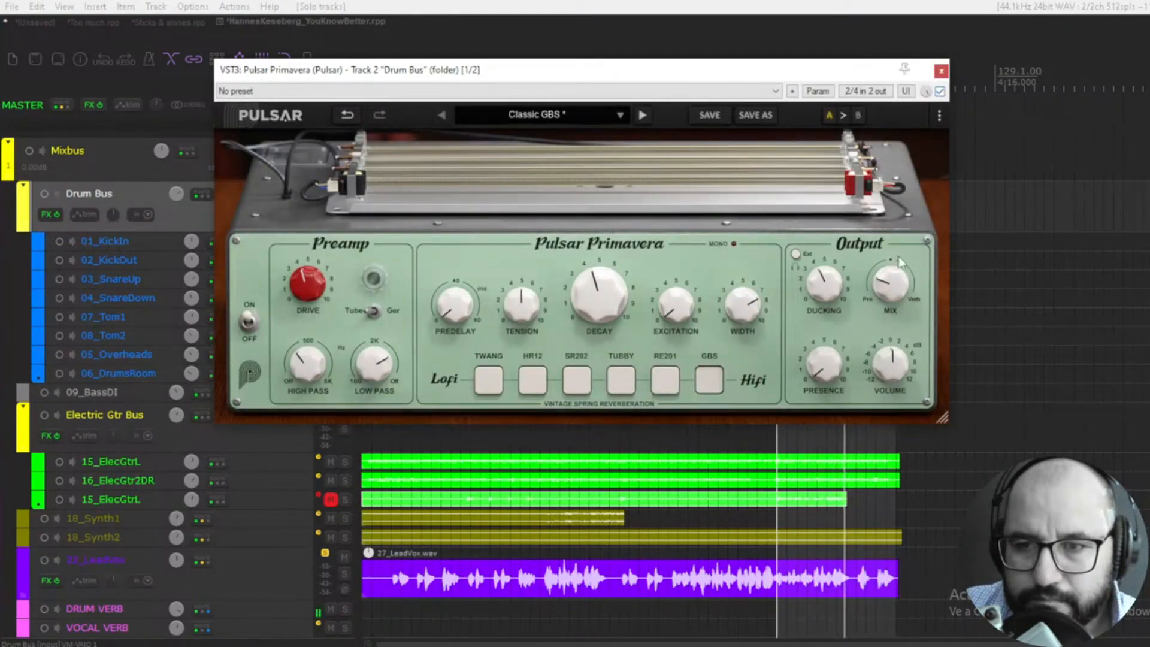
Try Mix at the Pre end and just past halfway, lower it to about a third, and switch to the Twang tank
drag(891, 284, 898, 307)
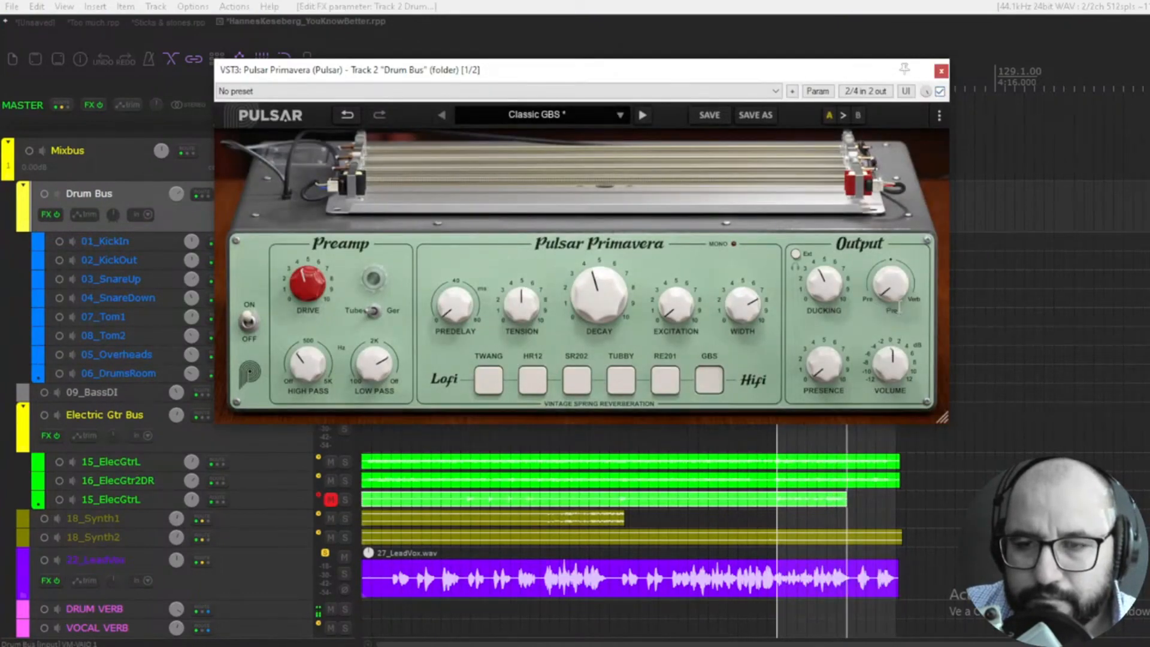
drag(902, 251, 904, 211)
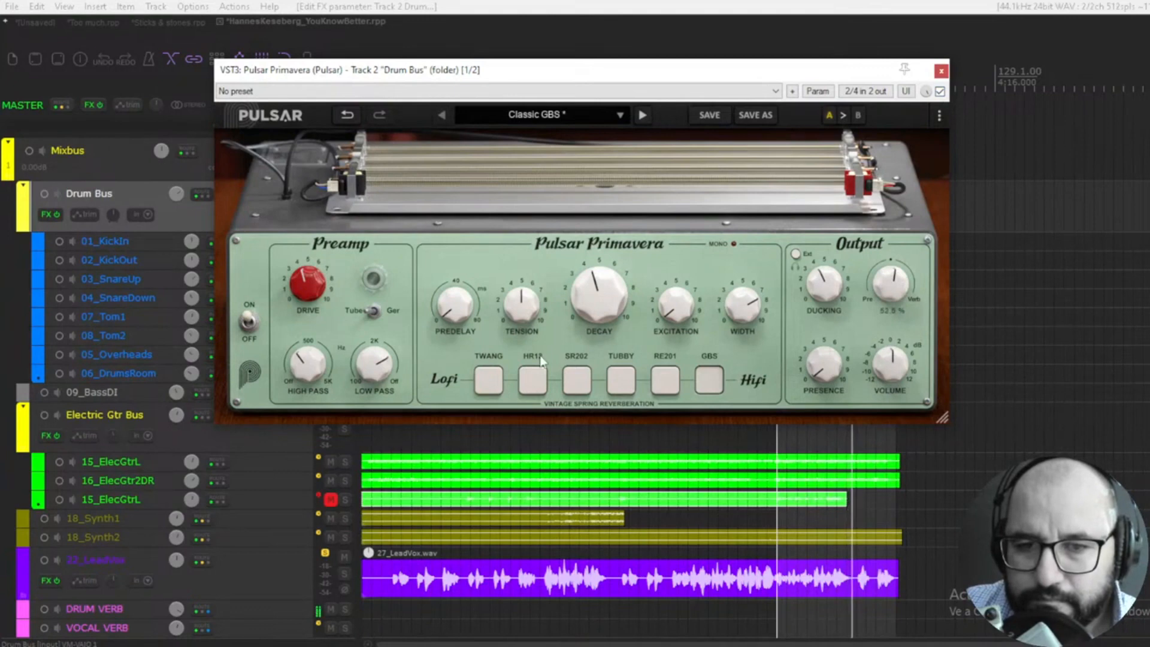
drag(891, 282, 895, 307)
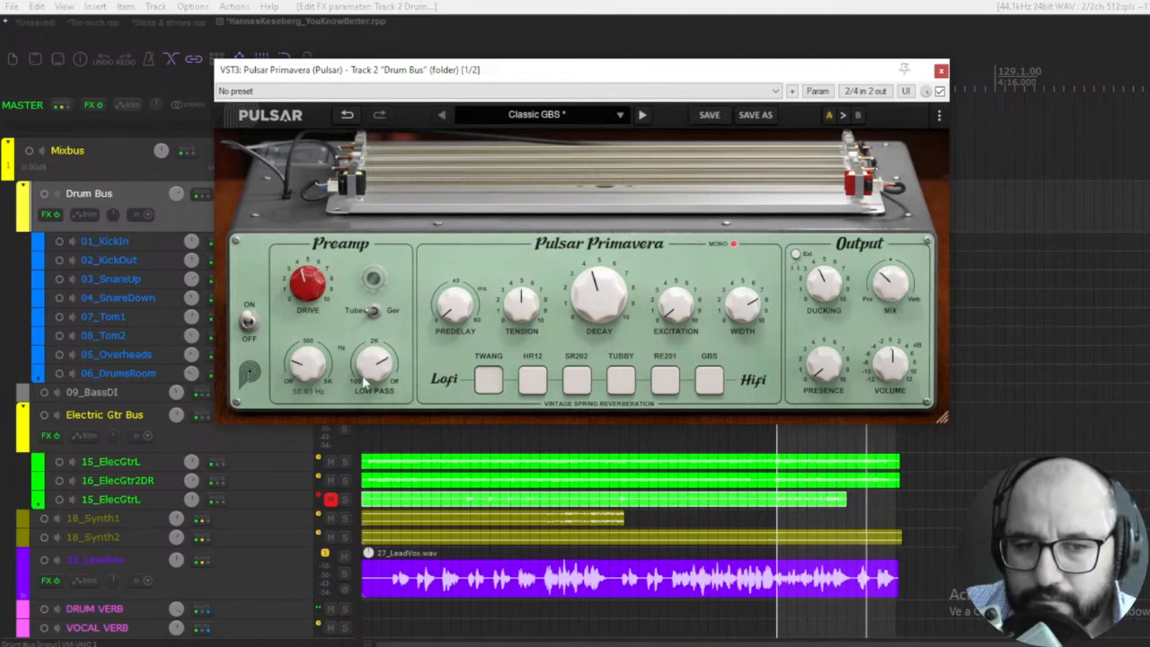
Raise the preamp High Pass slightly and Drive to past 6, and fine-tune Mix down to about a quarter
drag(326, 361, 328, 351)
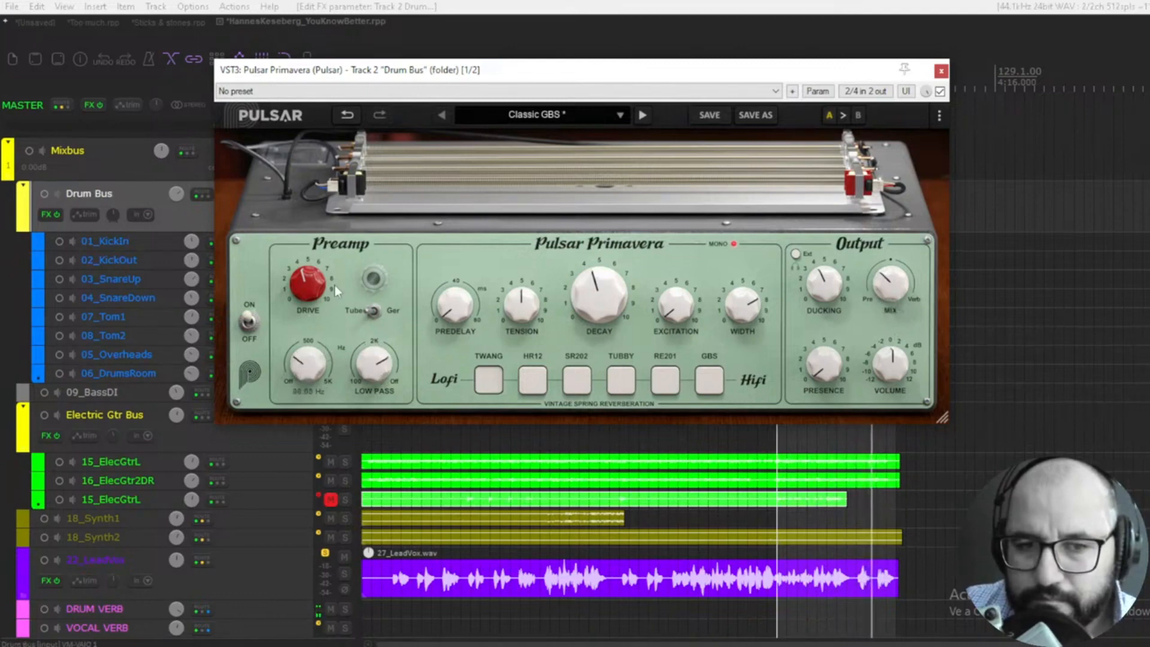
drag(334, 285, 336, 247)
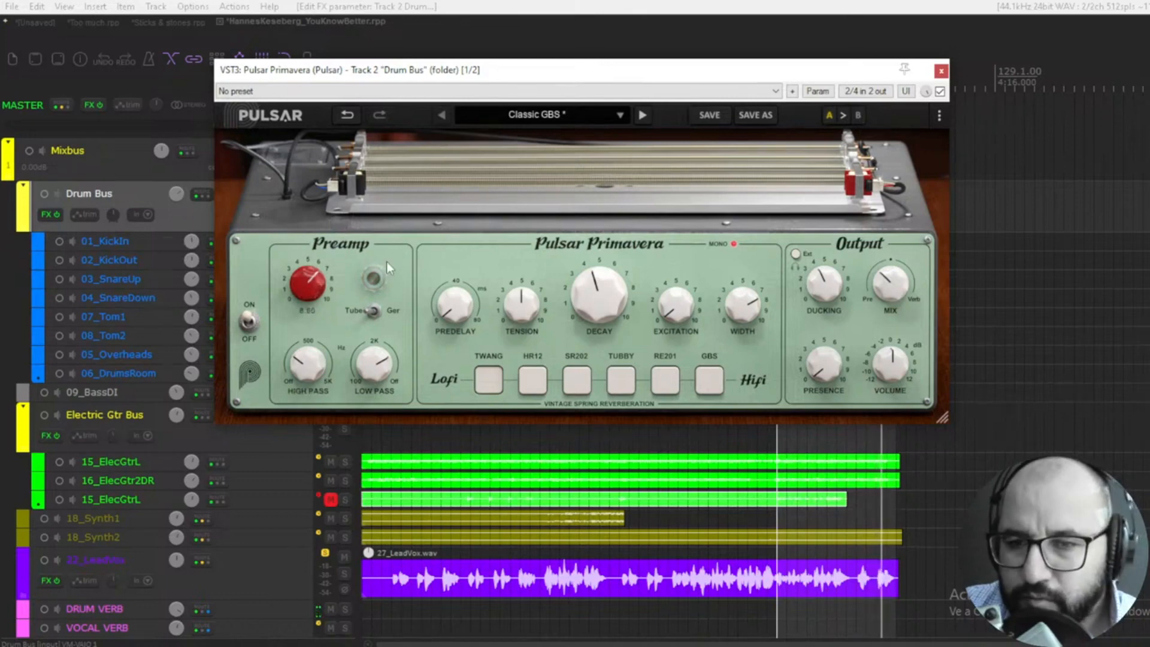
drag(892, 284, 893, 273)
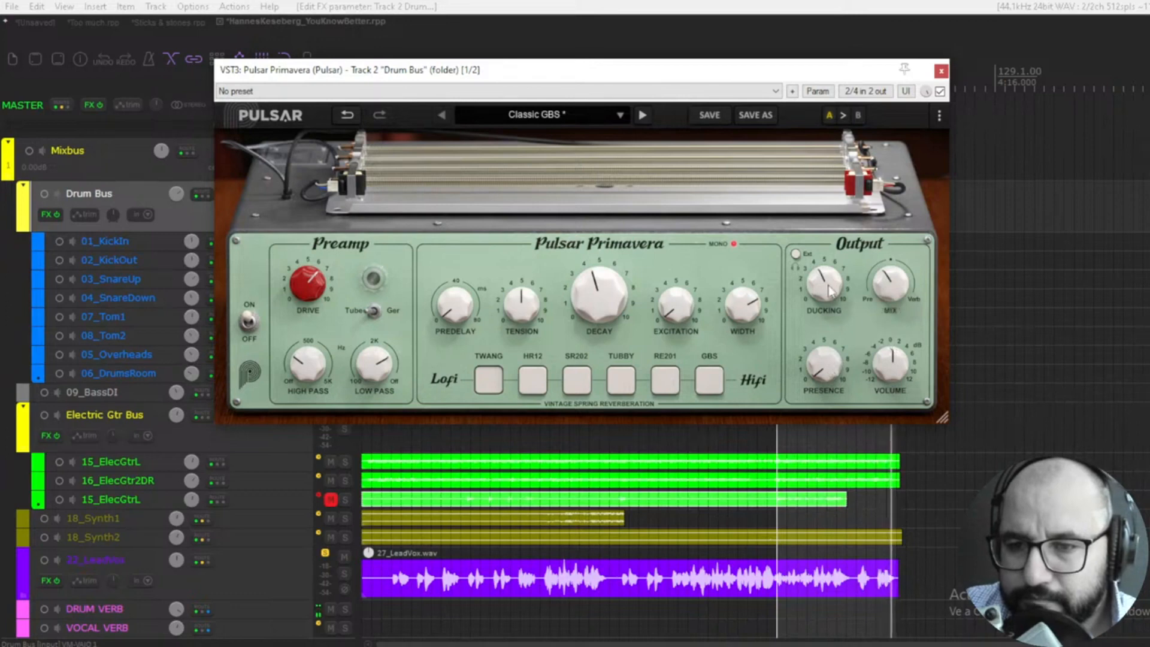
mouse_move(830, 291)
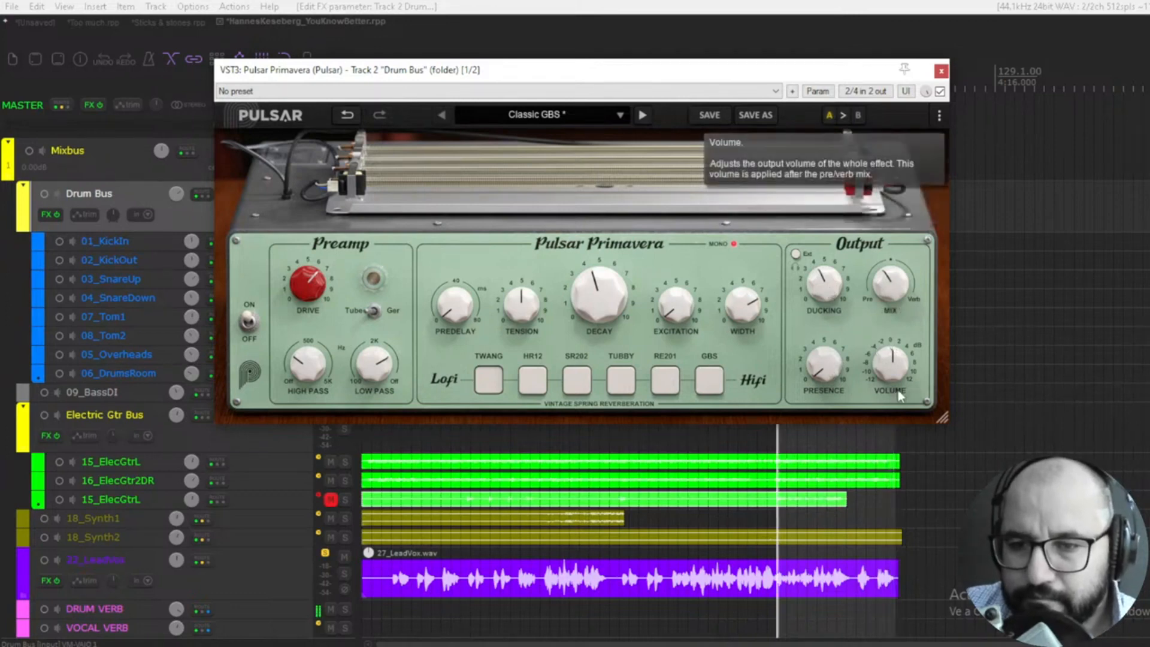
mouse_move(883, 286)
mouse_down()
mouse_move(885, 316)
mouse_move(885, 301)
mouse_up()
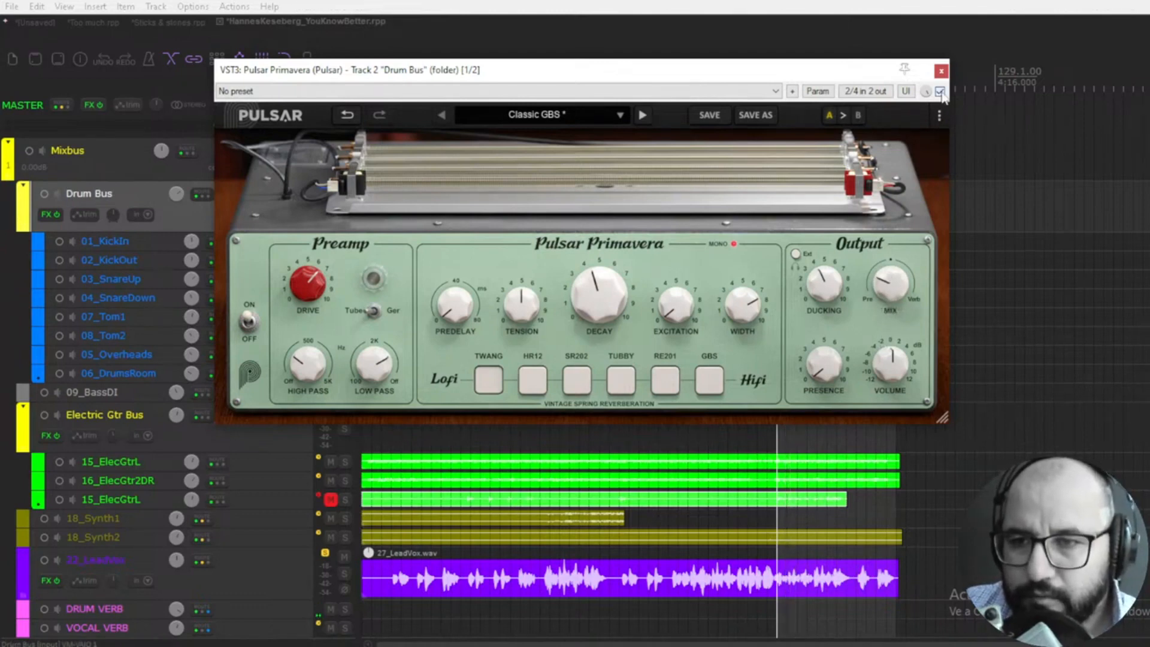
Close the Drum Bus reverb window and clear the solos on the Drum Bus and both snare tracks
click(941, 71)
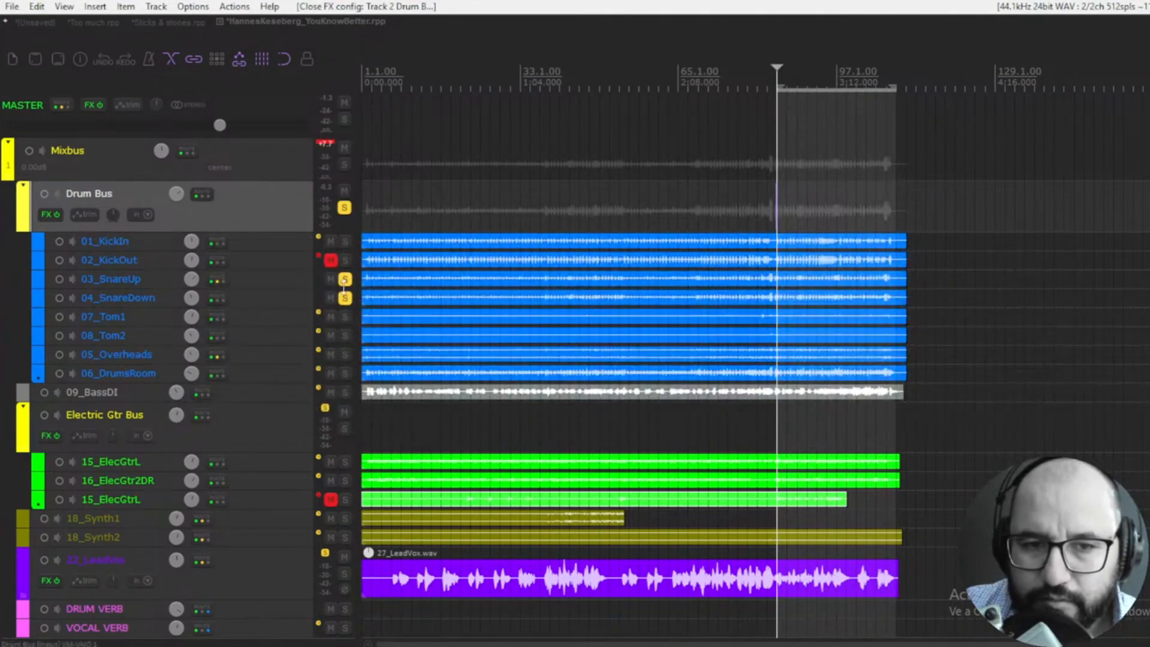
click(345, 279)
click(345, 297)
scroll(313, 413, down, 2)
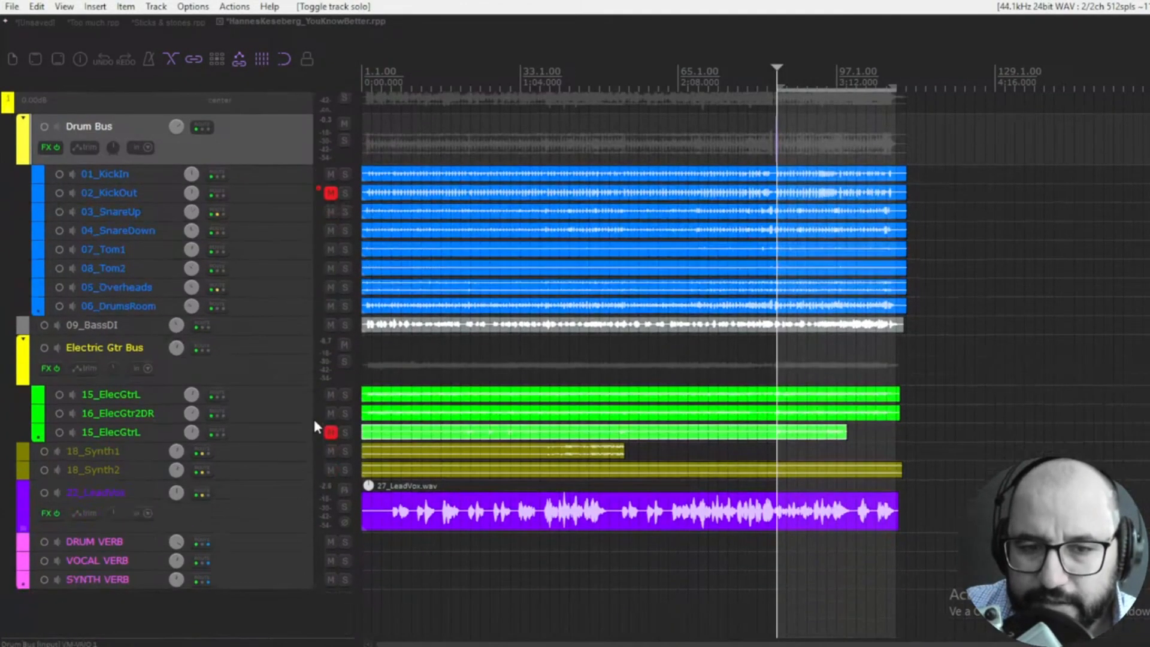
Solo the Electric Gtr Bus and open its Pulsar Primavera reverb
click(345, 362)
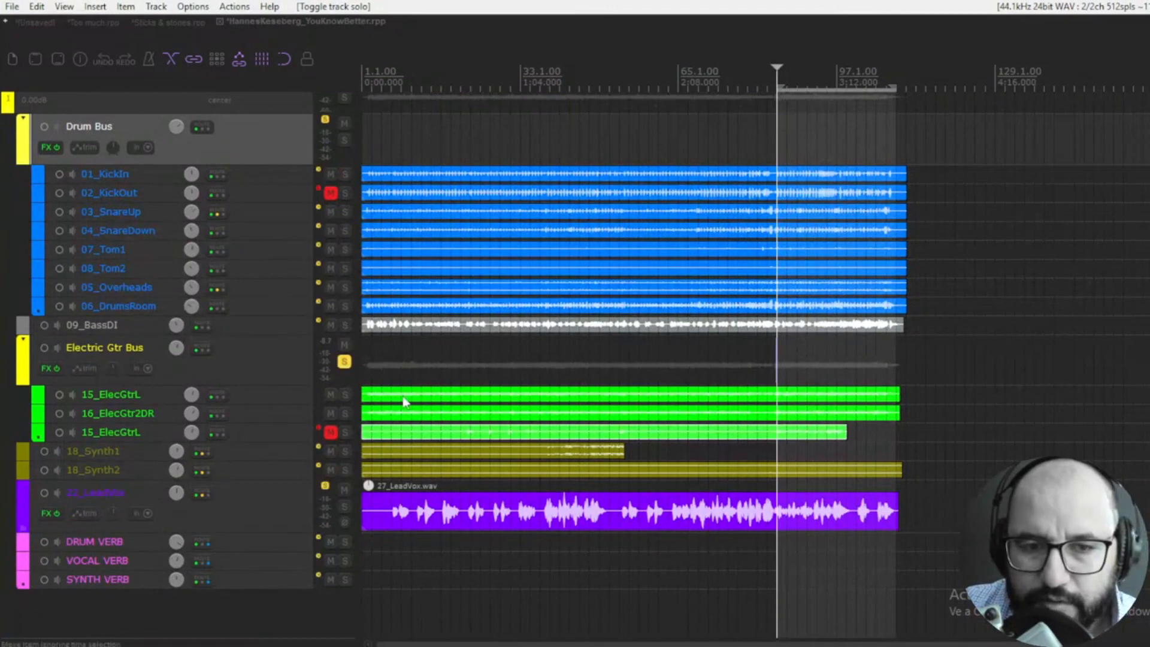
right_click(44, 369)
drag(74, 386, 75, 386)
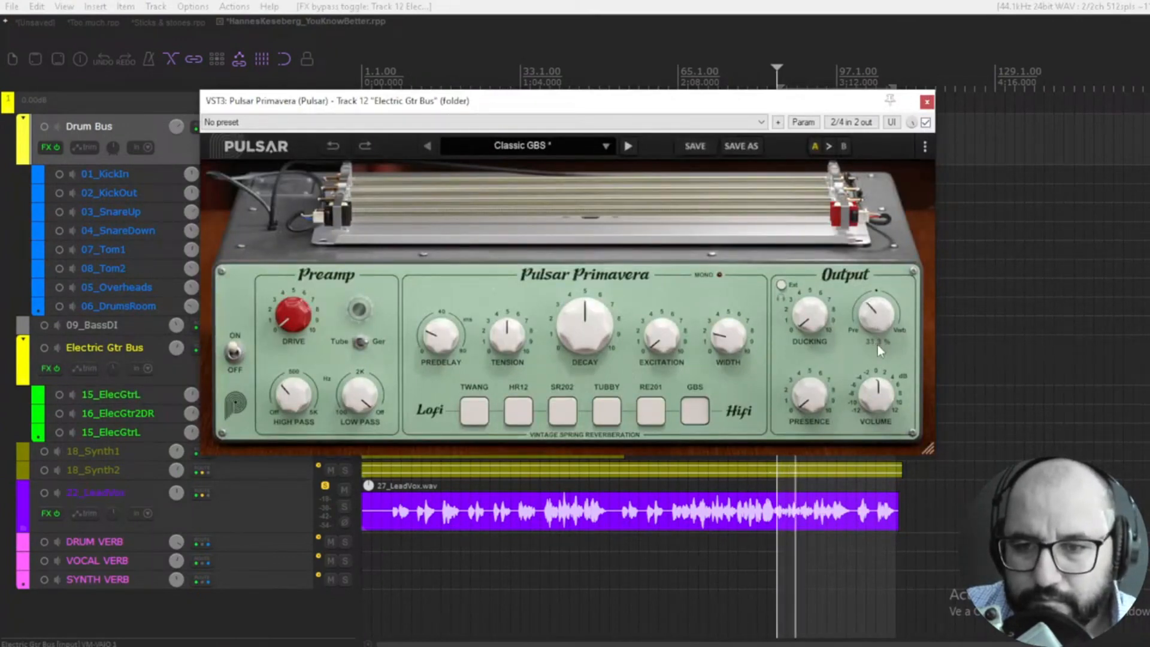
Lower the guitar reverb's Mix to about 18.5% and compare the guitars with the plugin bypassed and active
drag(877, 344, 882, 360)
click(926, 123)
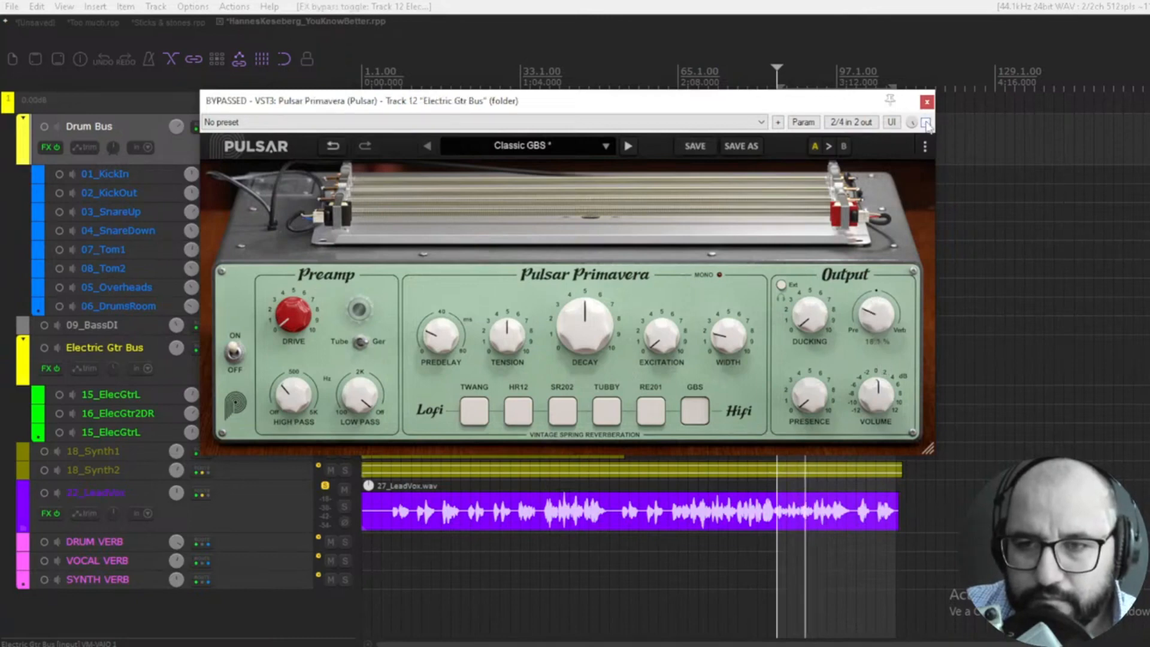
click(925, 123)
Try the Twang tank on the guitars, switch to HR12, and raise Mix to about a third
click(483, 410)
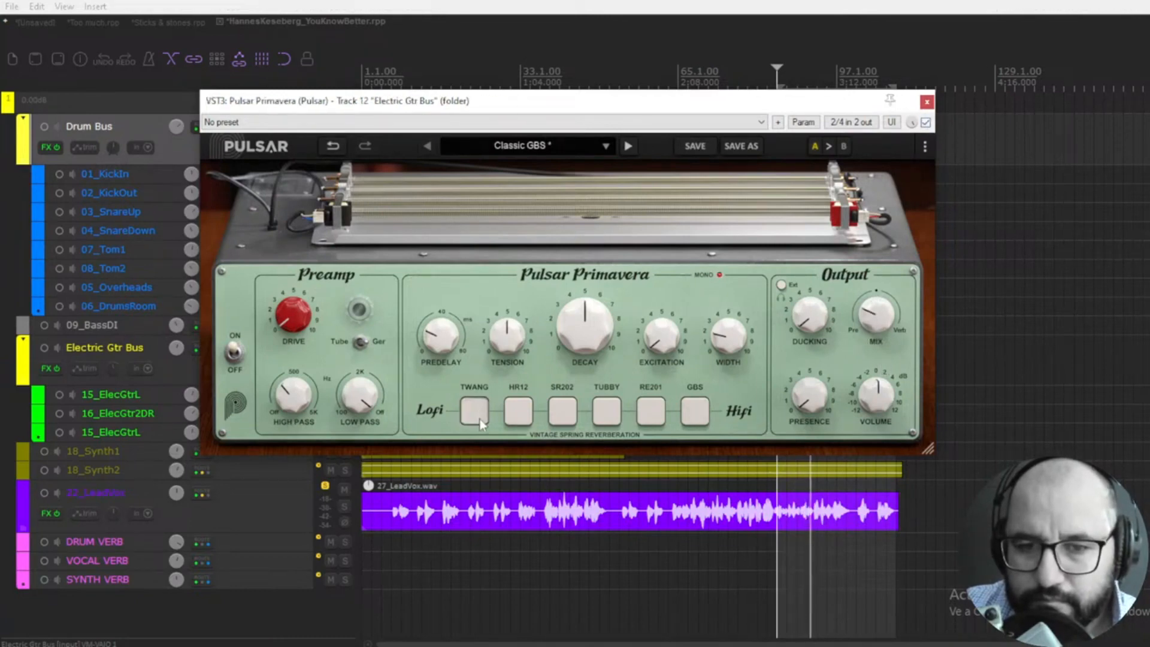
drag(872, 308, 872, 301)
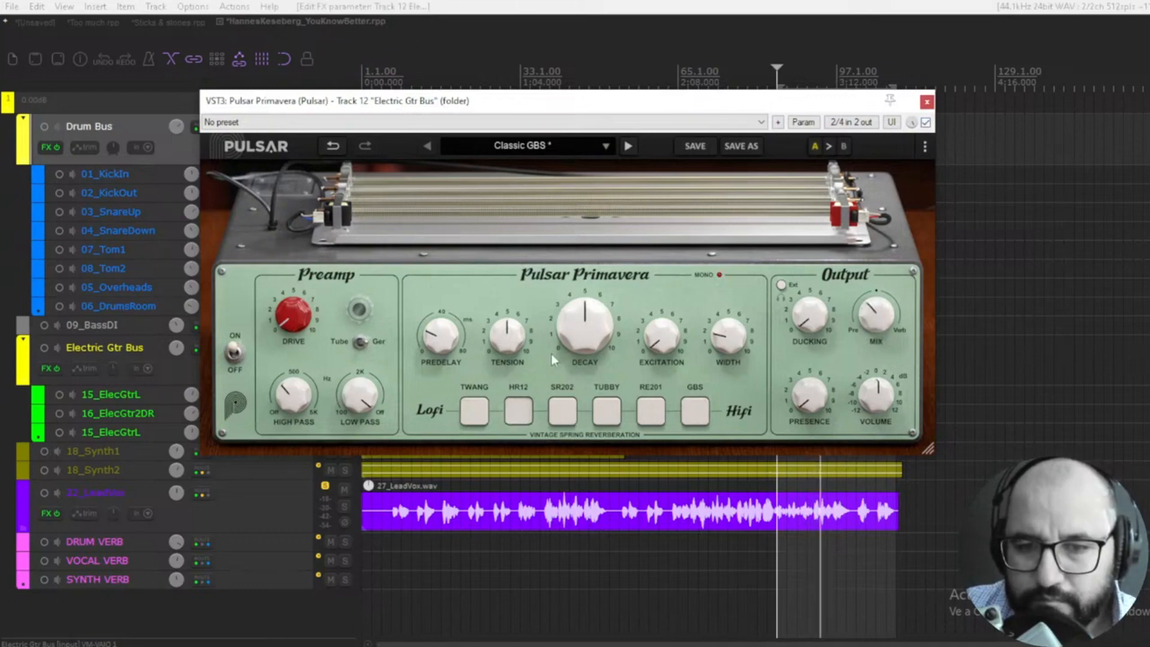
Move the plugin window off the track controls, mute the lead vocal track, and unsolo the Electric Gtr Bus
drag(576, 113, 730, 118)
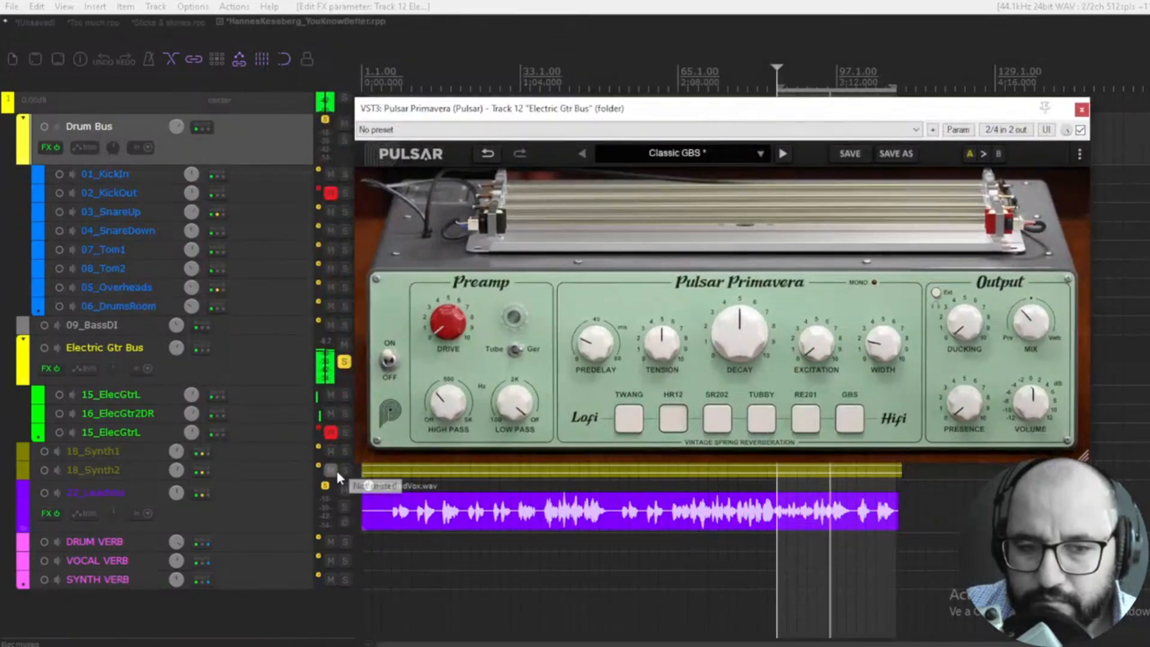
click(344, 489)
click(344, 362)
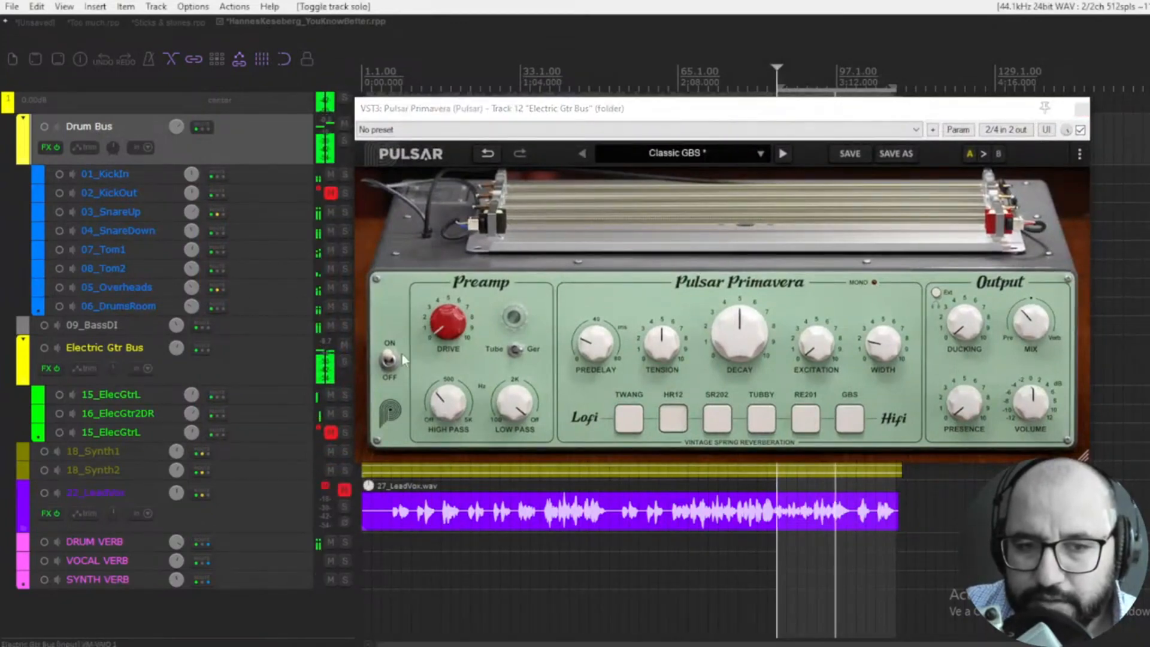
Move the plugin window back and raise the guitar reverb's Mix slightly while the instruments play together
drag(591, 124, 403, 119)
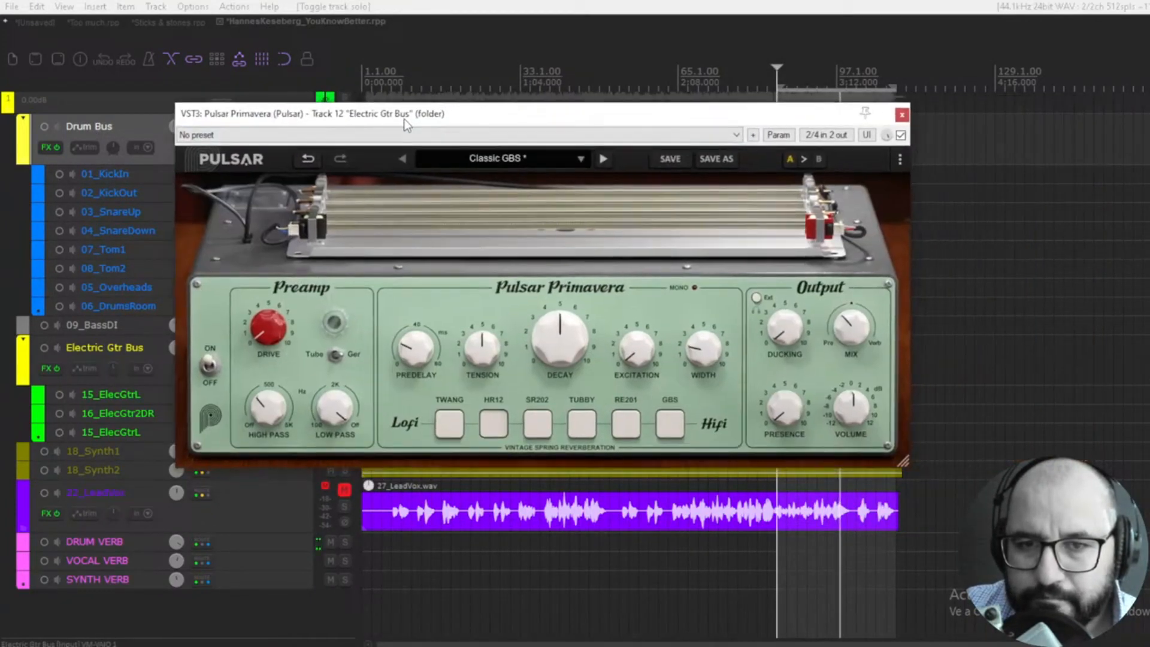
drag(853, 321, 854, 319)
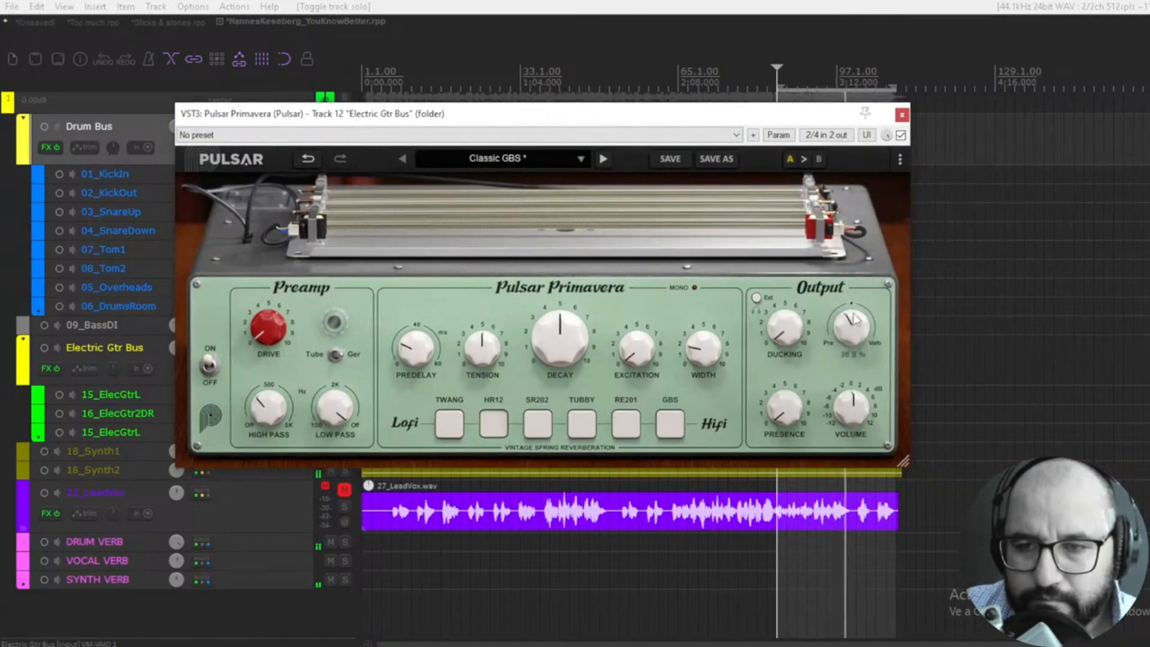
Compare the guitars with the reverb bypassed and active, and try the SR202 and RE201 tanks at different Mix levels
click(900, 135)
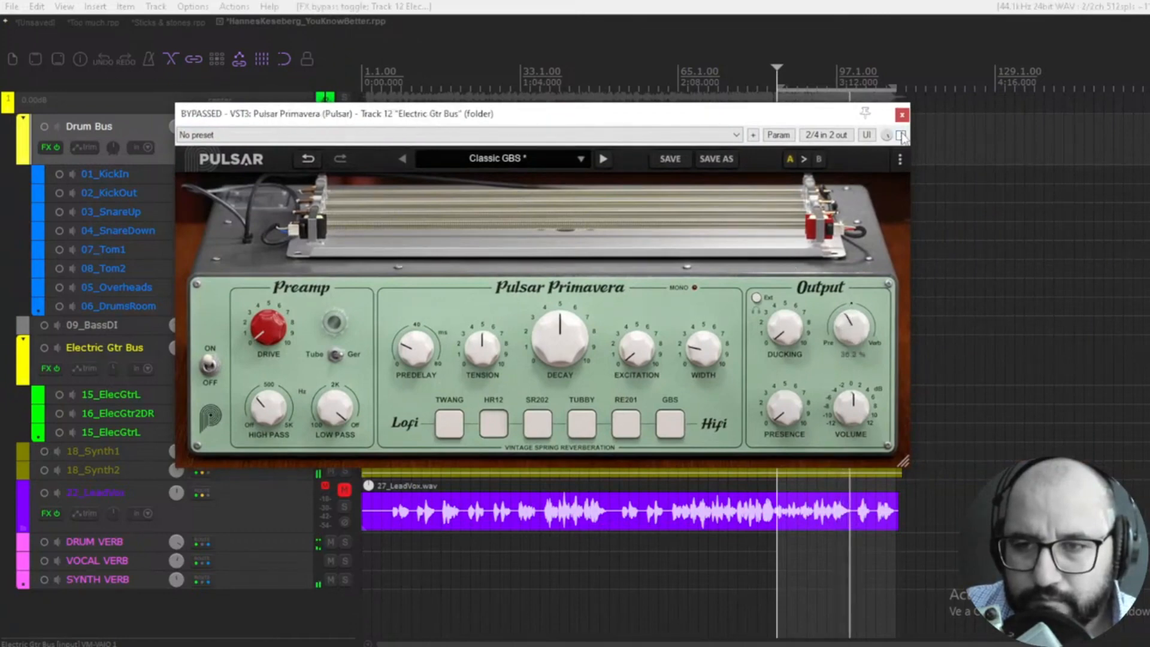
click(900, 135)
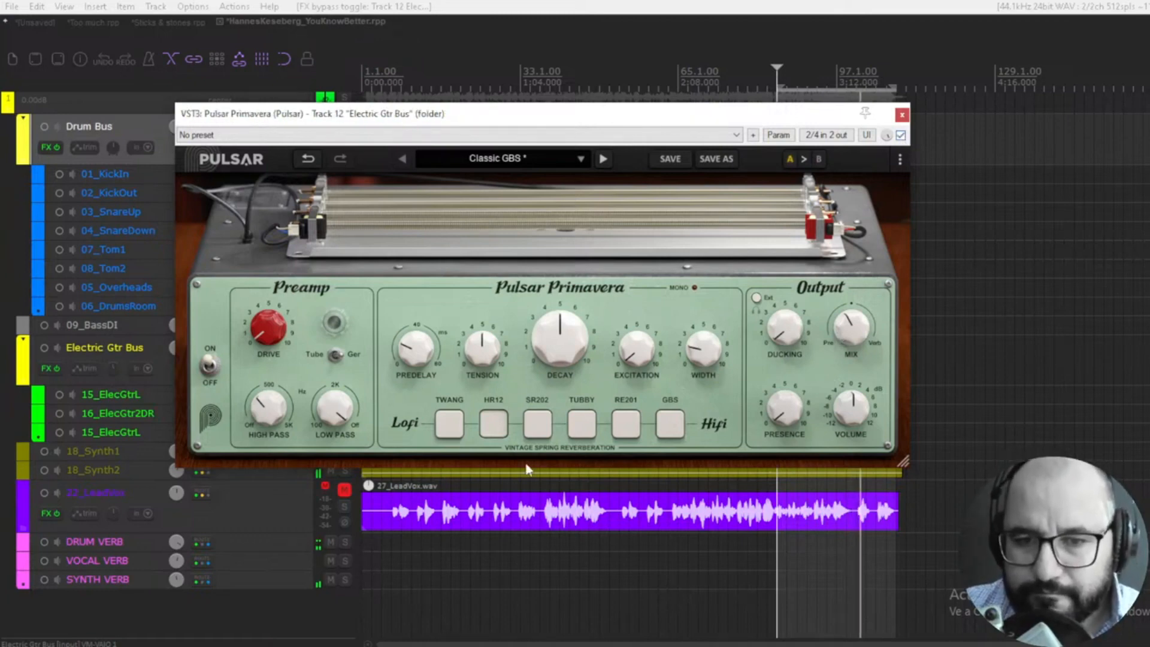
click(541, 432)
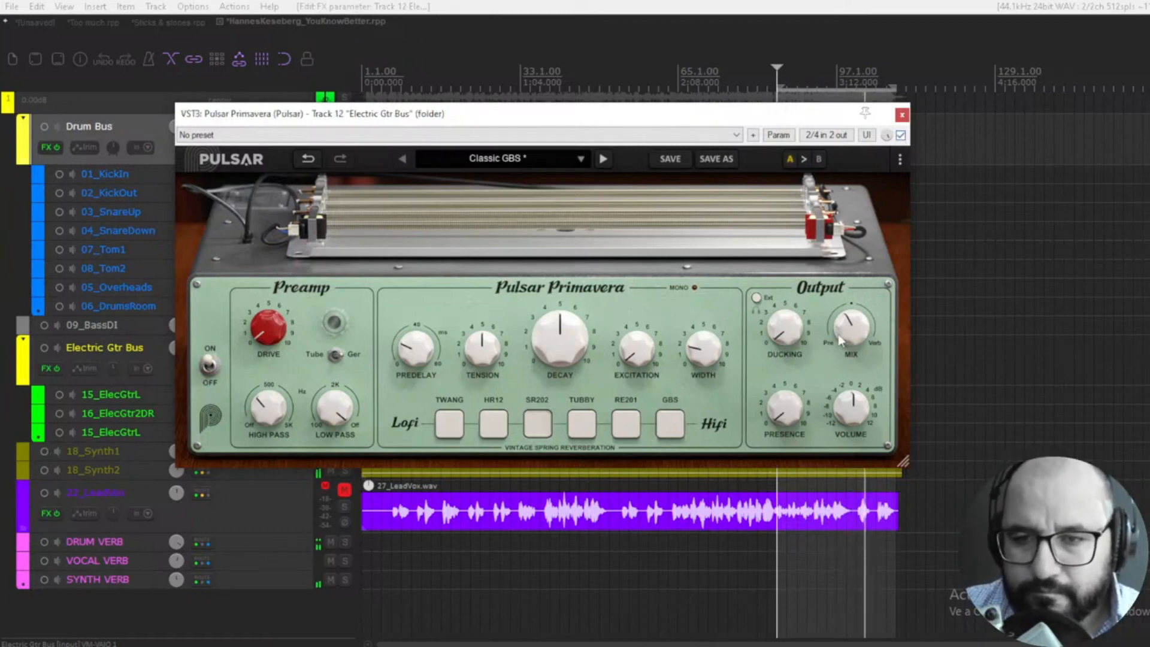
drag(840, 340, 854, 315)
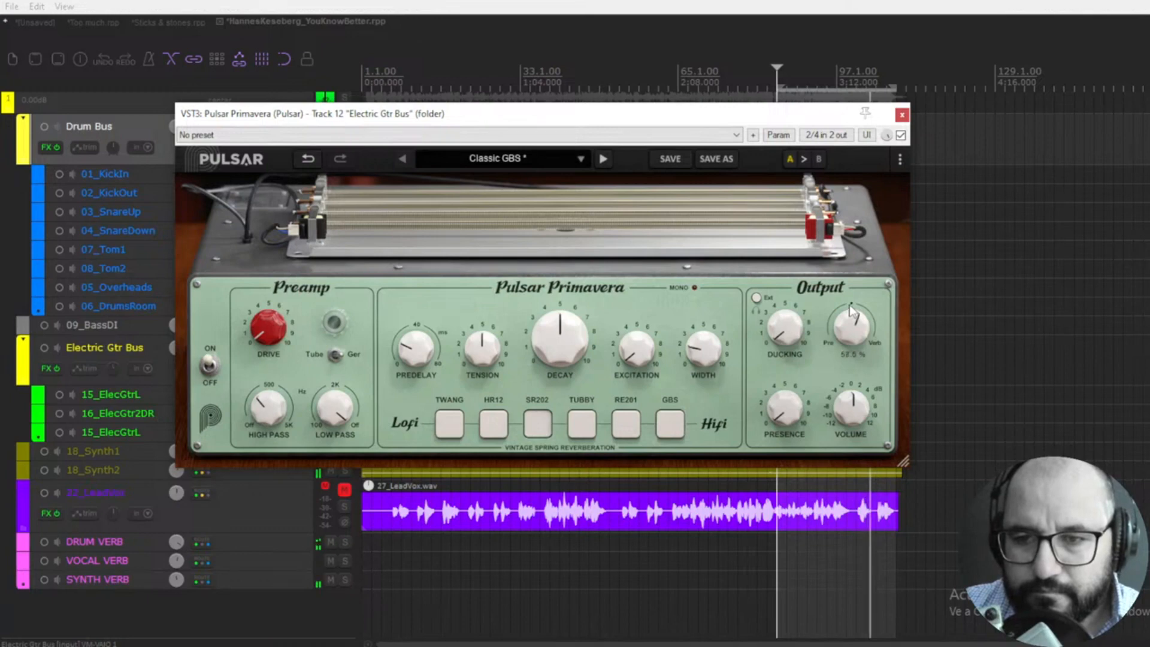
click(623, 433)
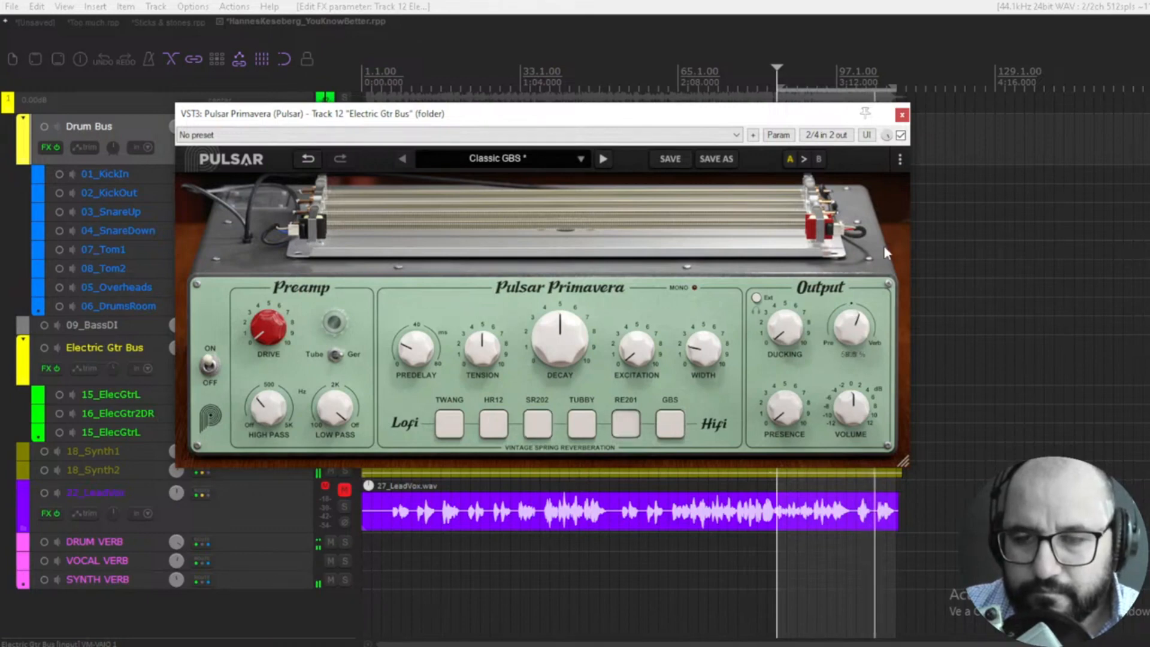
drag(858, 294, 857, 342)
Switch the guitar reverb to the GBS tank and lower Mix in stages, comparing the sound with the plugin bypassed and active
click(680, 430)
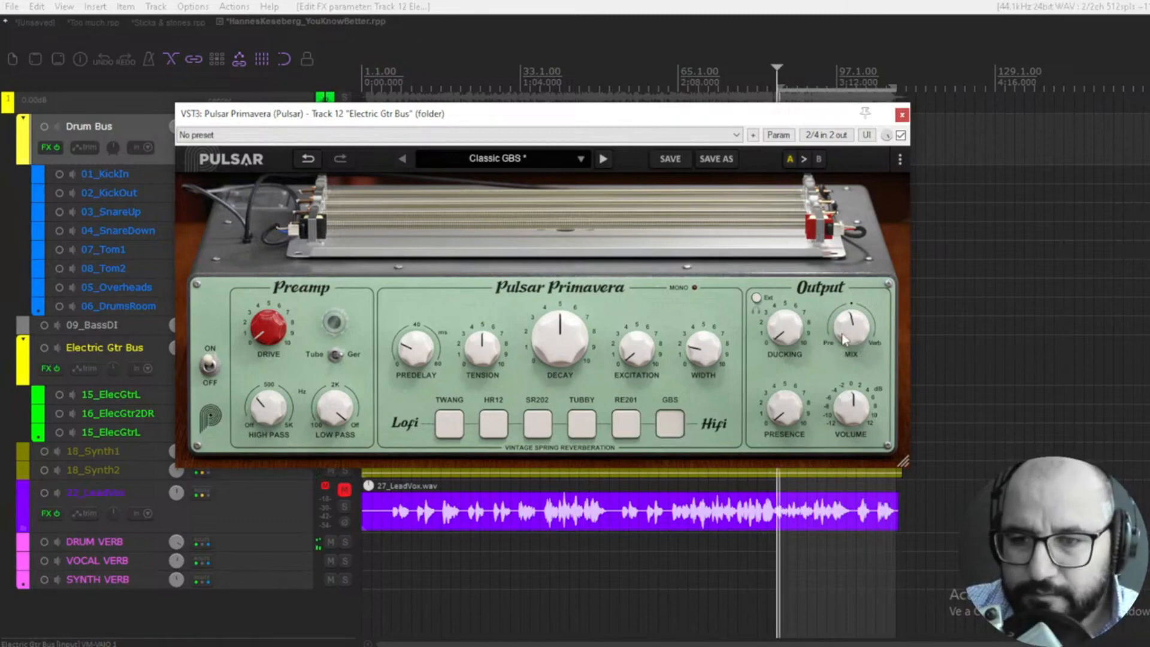
drag(843, 331, 843, 344)
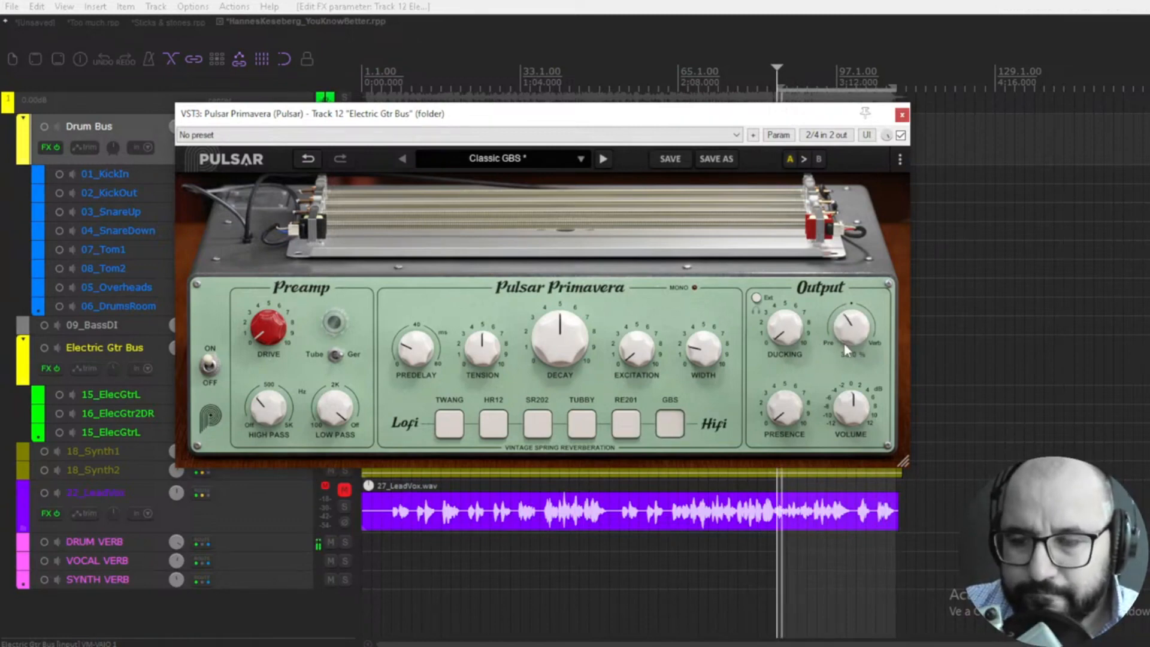
click(900, 136)
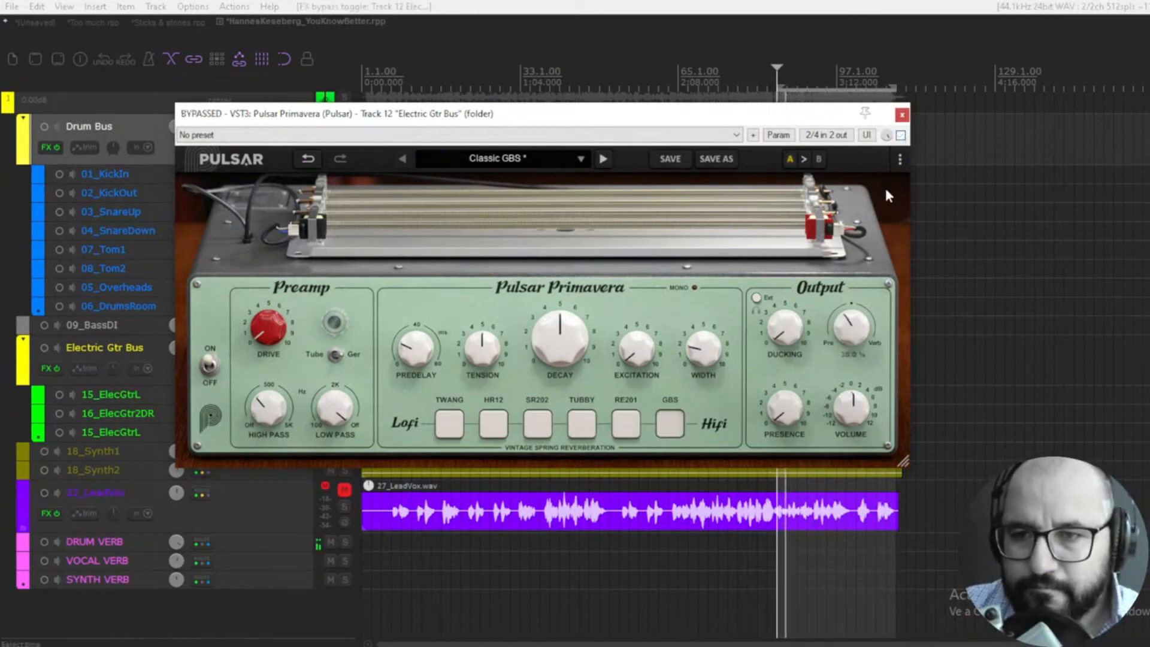
click(901, 136)
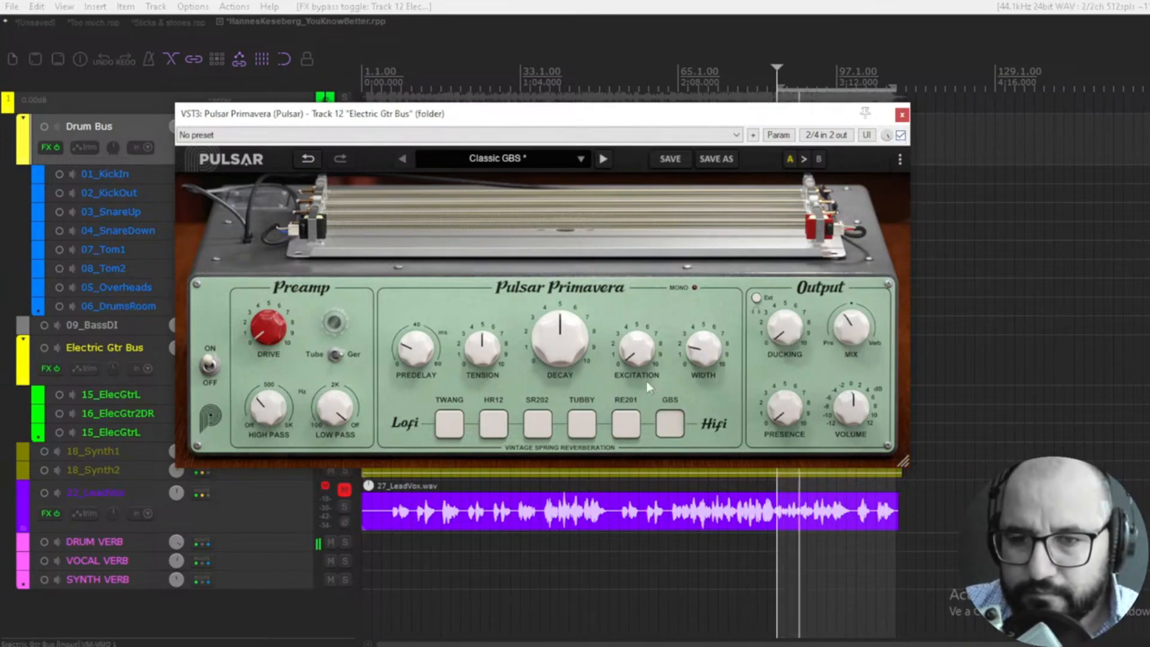
drag(844, 330, 845, 348)
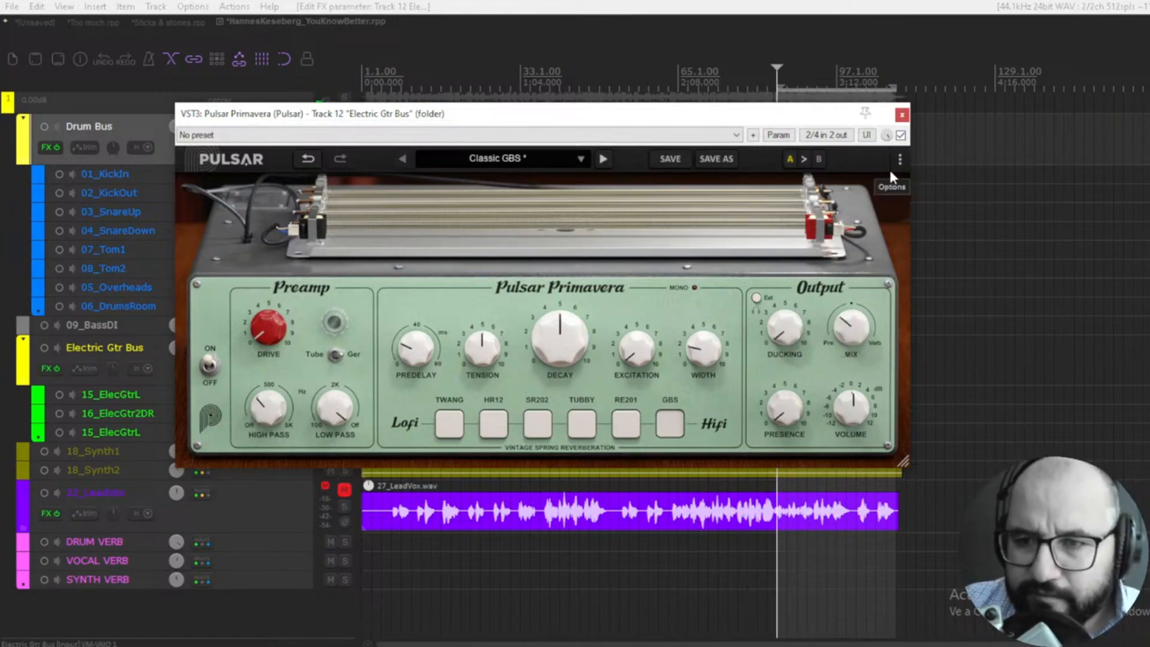
Bypass and close the Electric Gtr Bus reverb, and unmute and solo the 22_LeadVox track
click(899, 135)
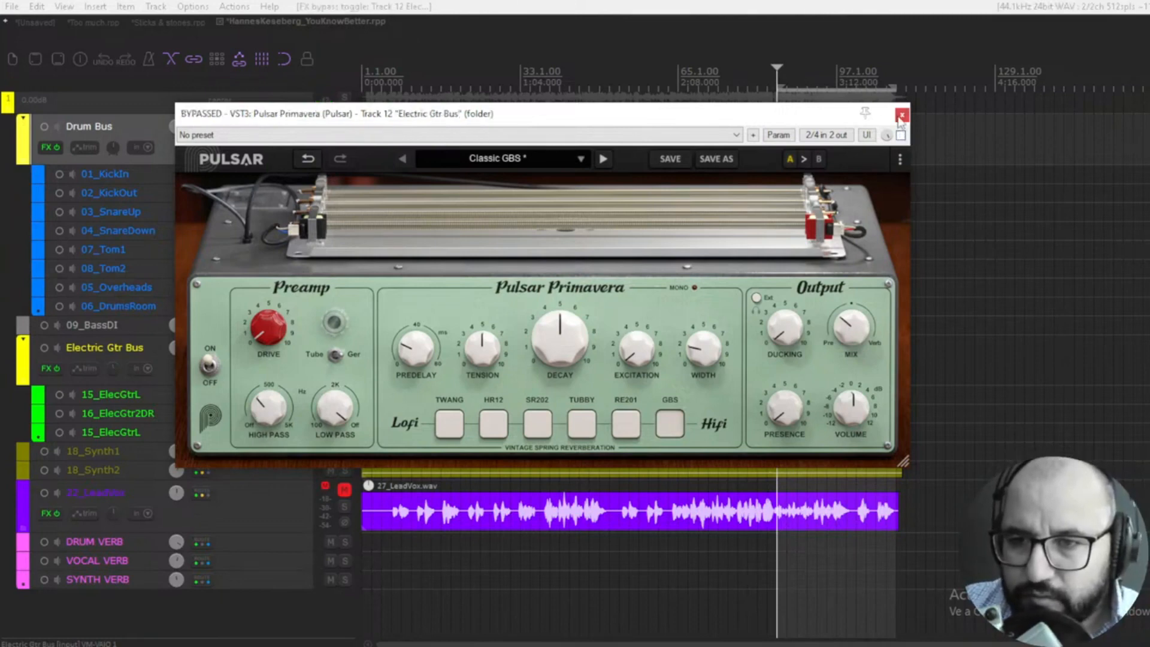
click(901, 115)
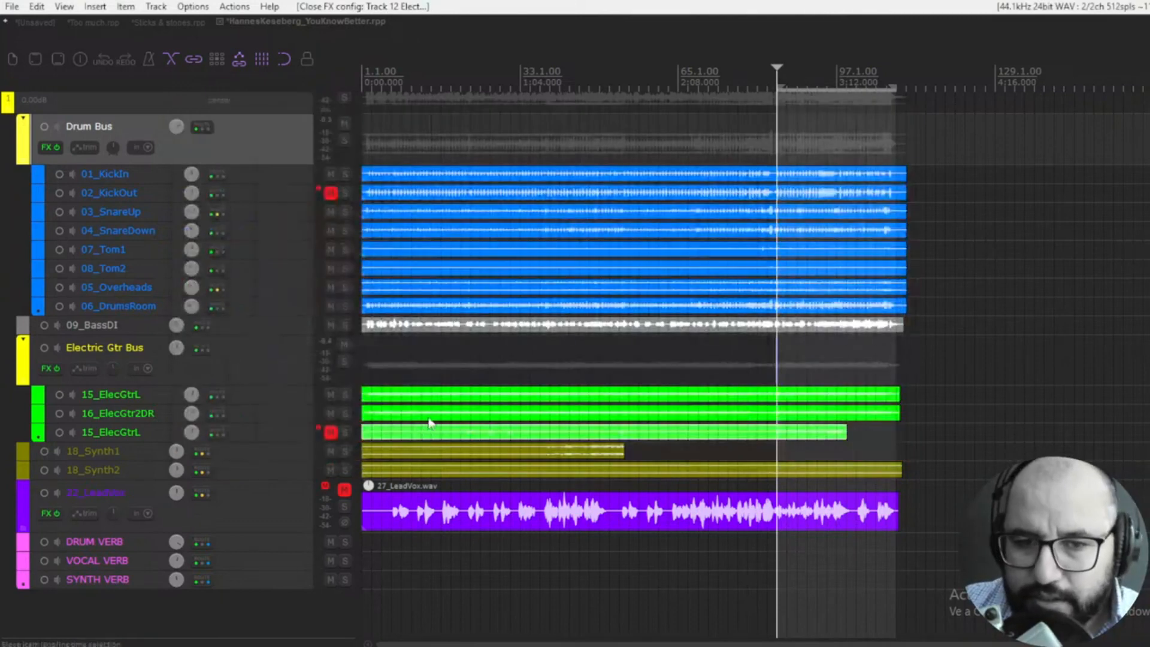
click(344, 490)
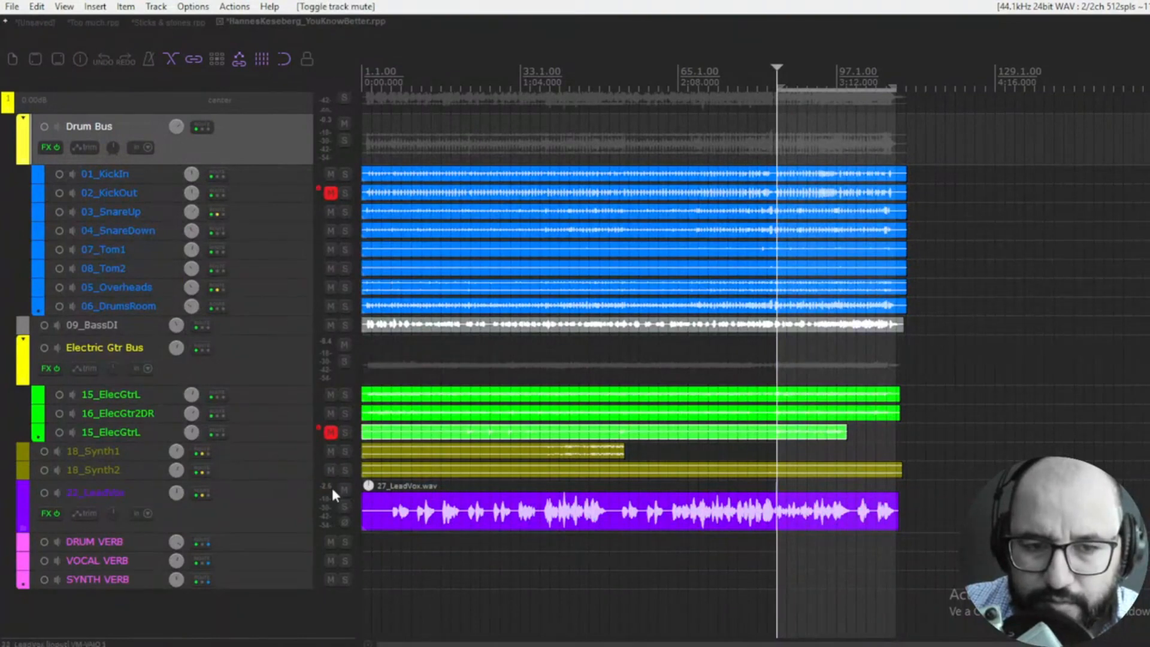
click(344, 506)
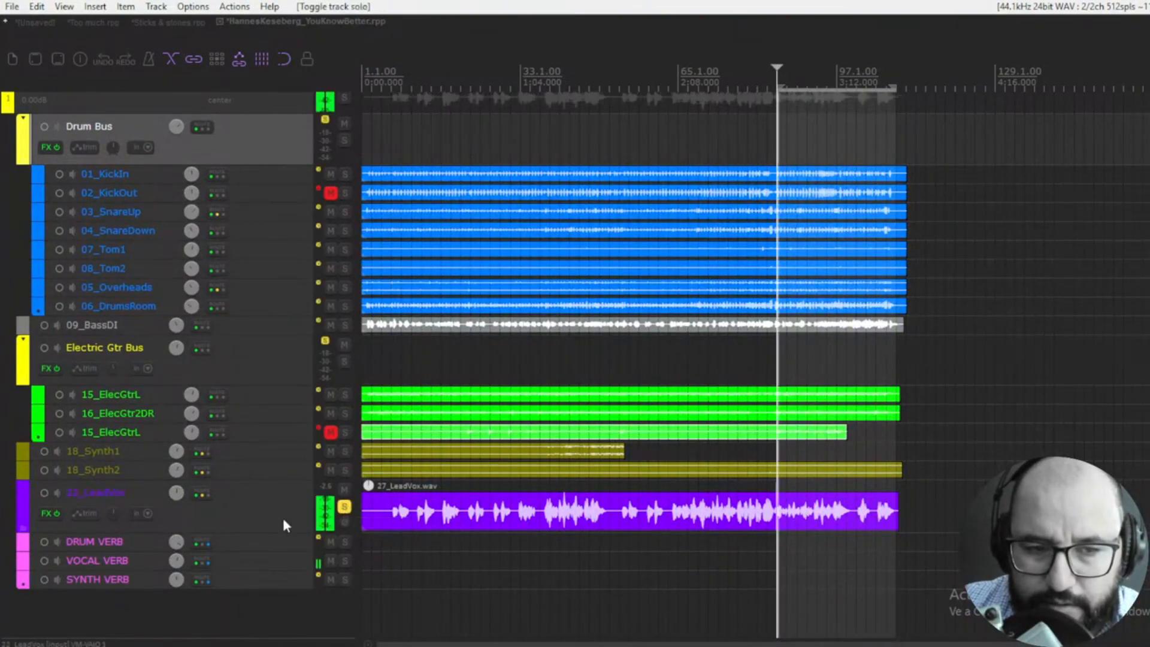
Open the bypassed Pulsar Primavera on 22_LeadVox, enable it, and lower Mix to about 27.5%
right_click(41, 518)
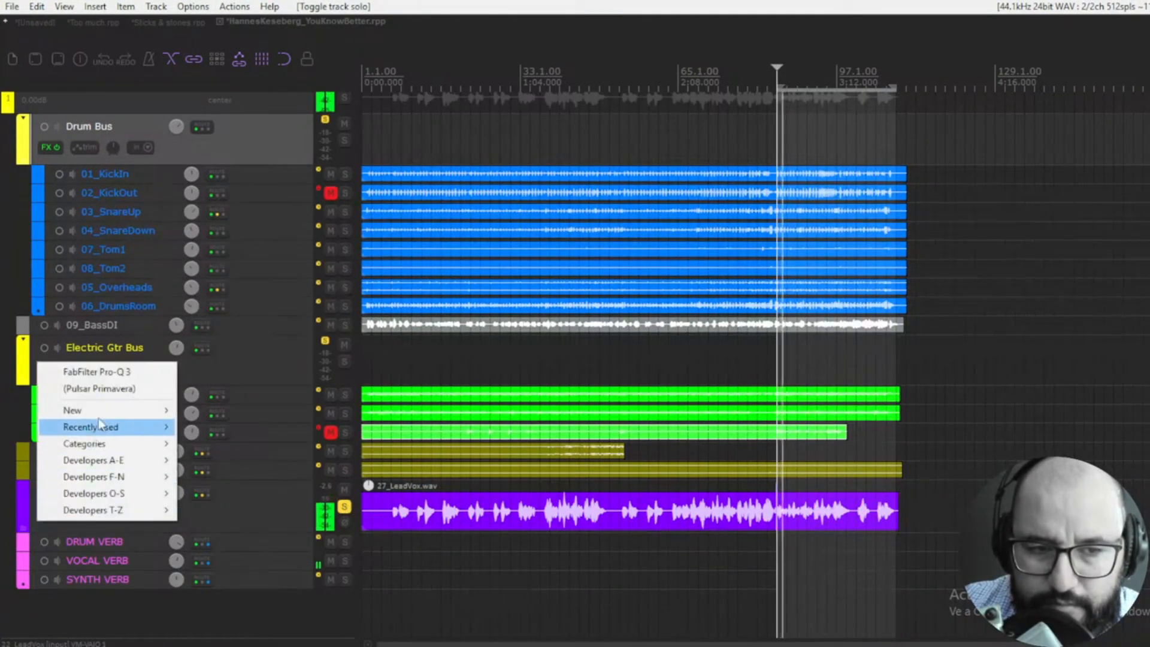
click(106, 389)
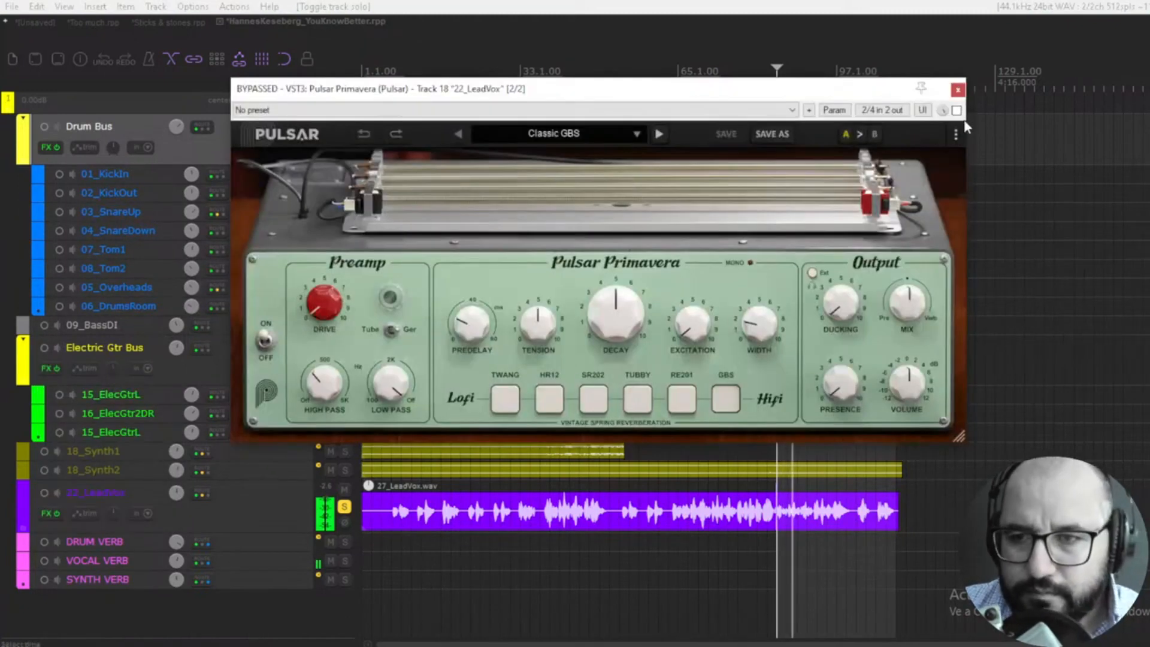
click(956, 111)
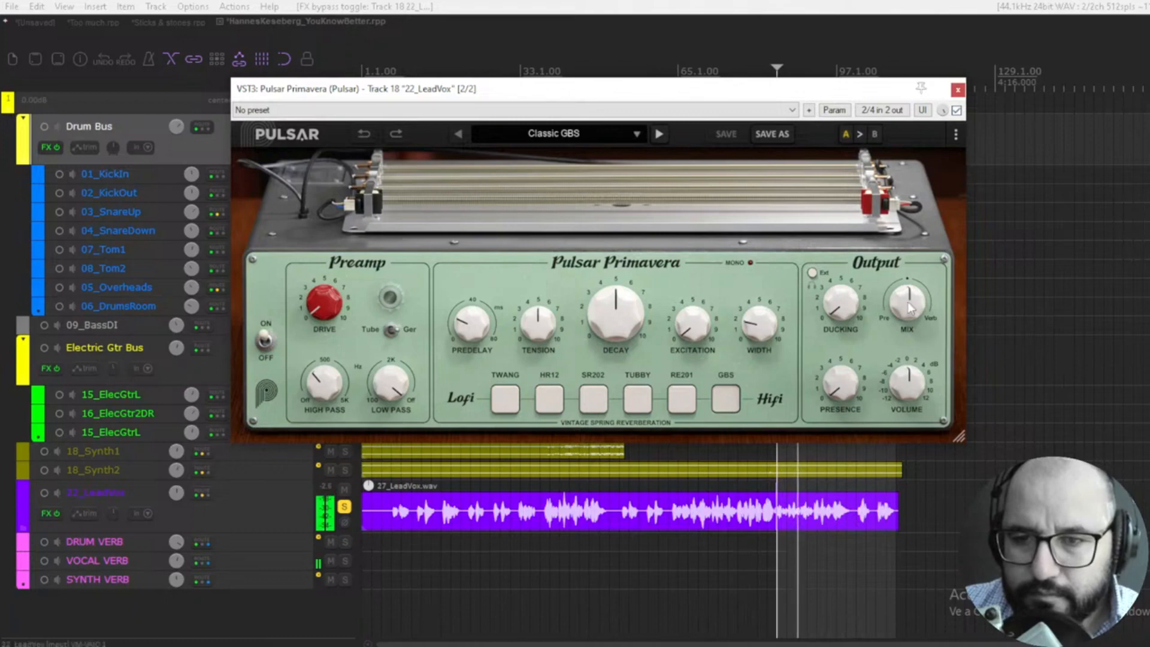
drag(907, 302, 907, 324)
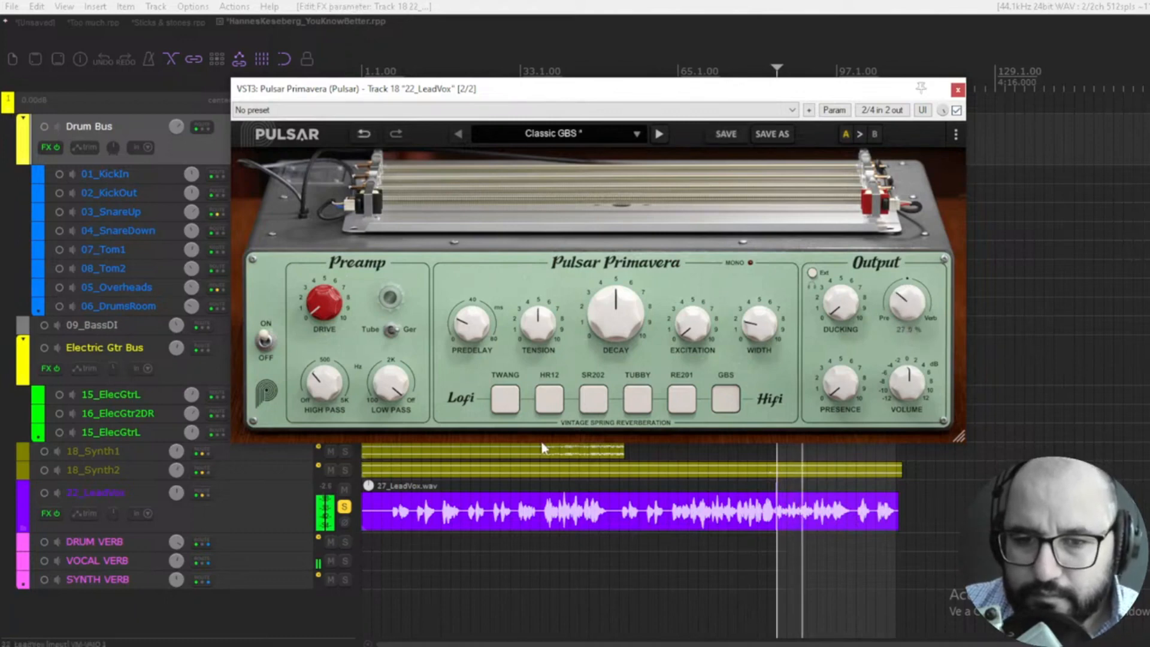
Try the RE201 and Tubby tanks on the soloed vocal, lower Mix below 20%, and compare the plugin bypassed and active
click(674, 407)
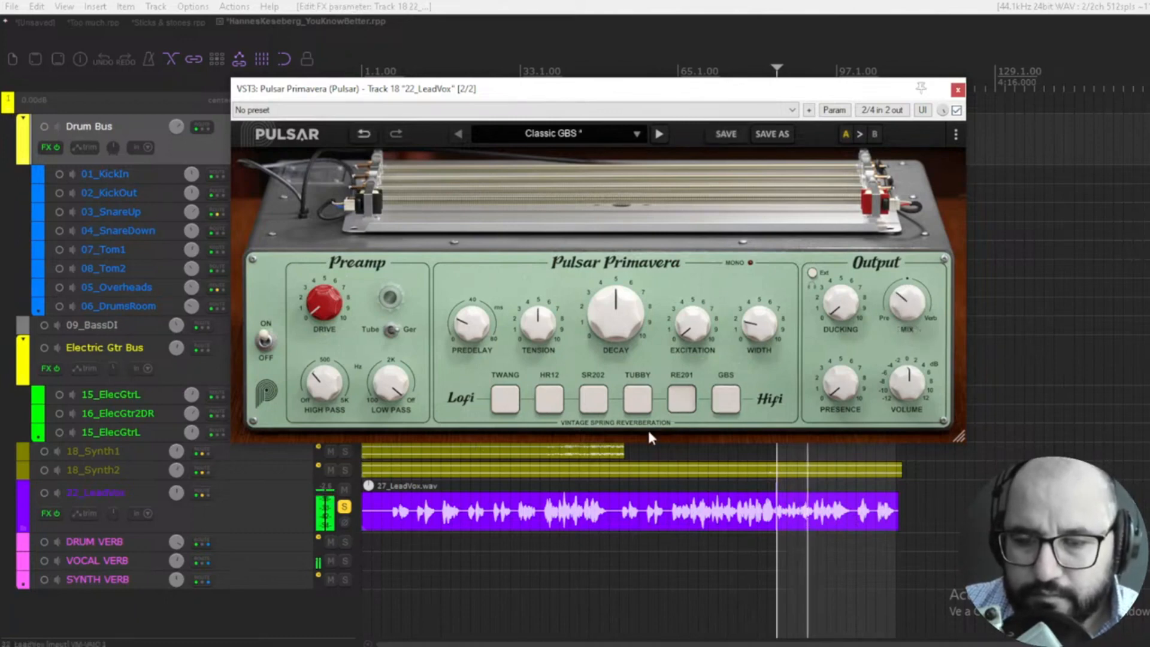
click(639, 405)
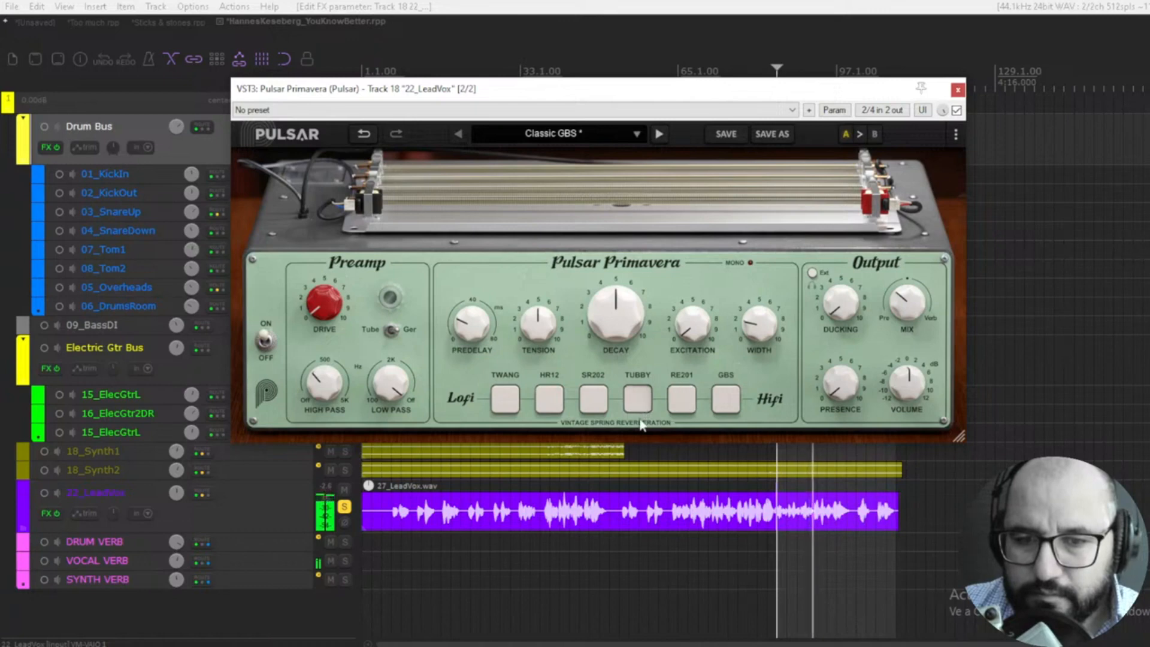
mouse_move(907, 304)
mouse_down()
mouse_move(907, 292)
mouse_move(907, 319)
mouse_up()
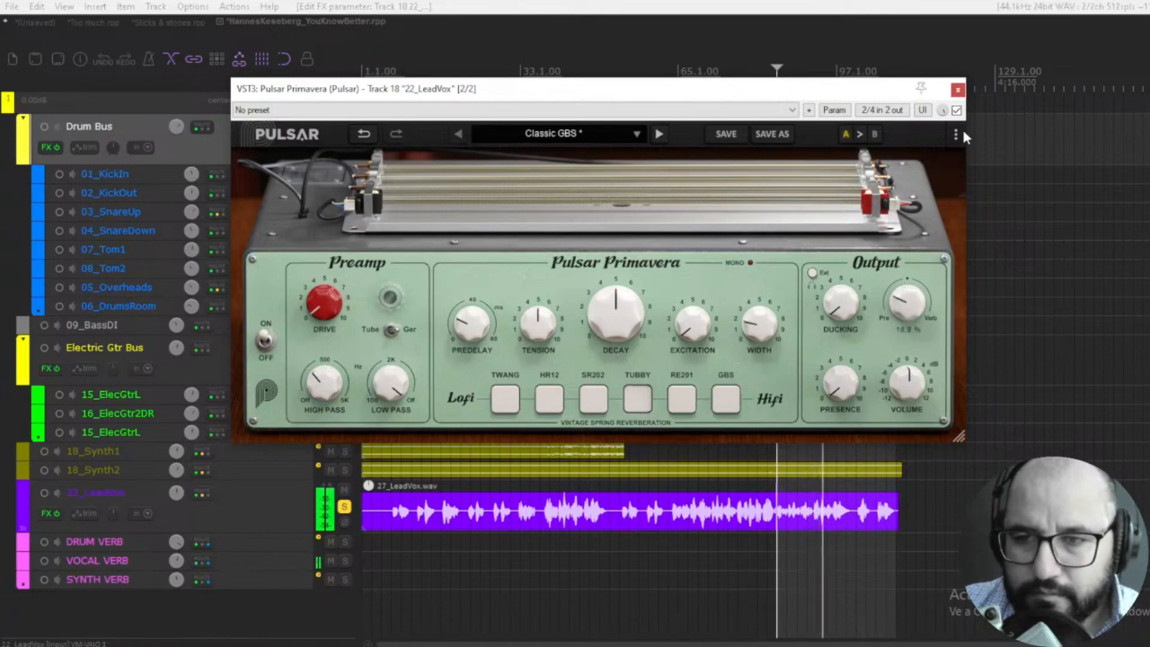
click(956, 110)
click(956, 110)
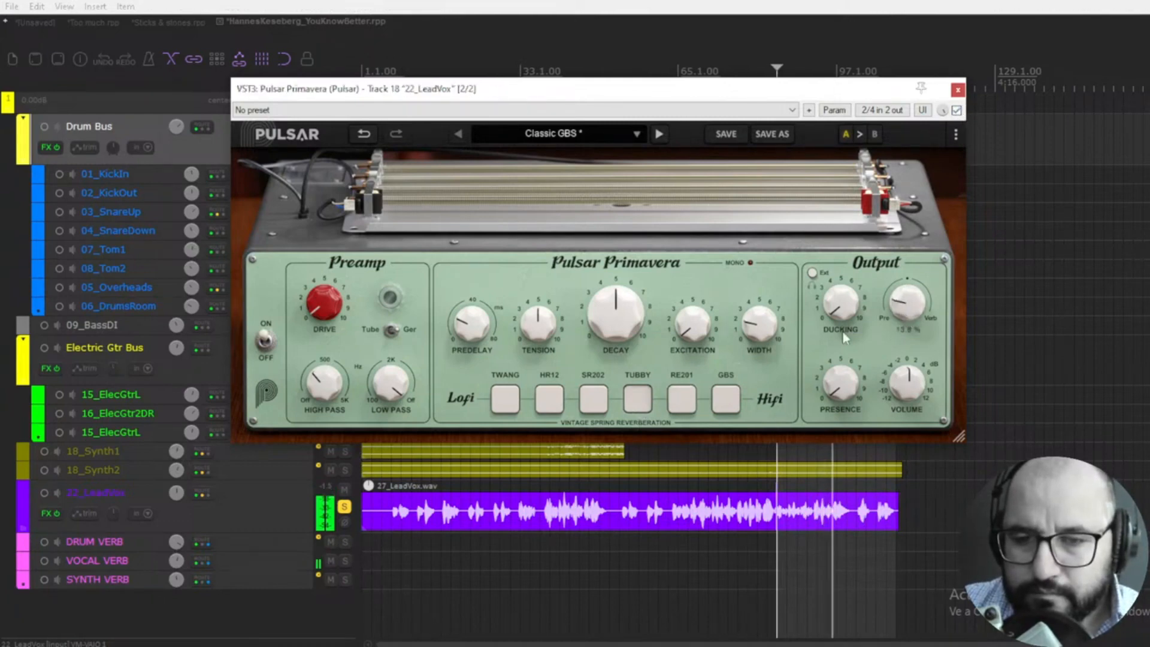
Restart playback and try the SR202 and HR12 tanks on the soloed vocal with Mix raised
key(space)
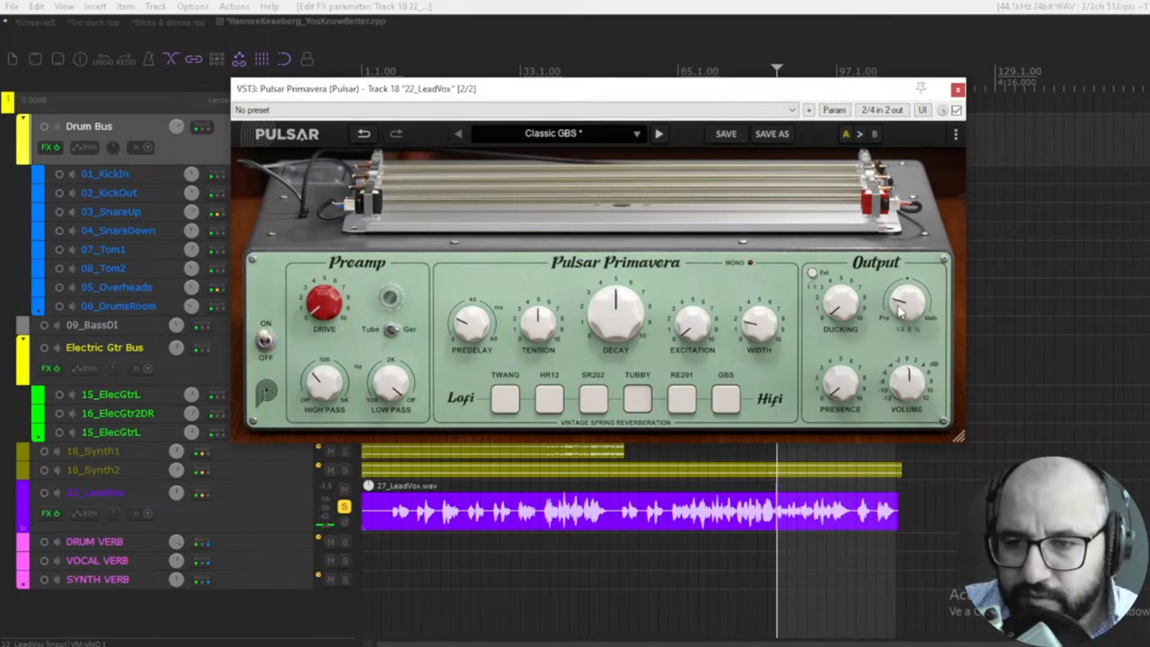
key(space)
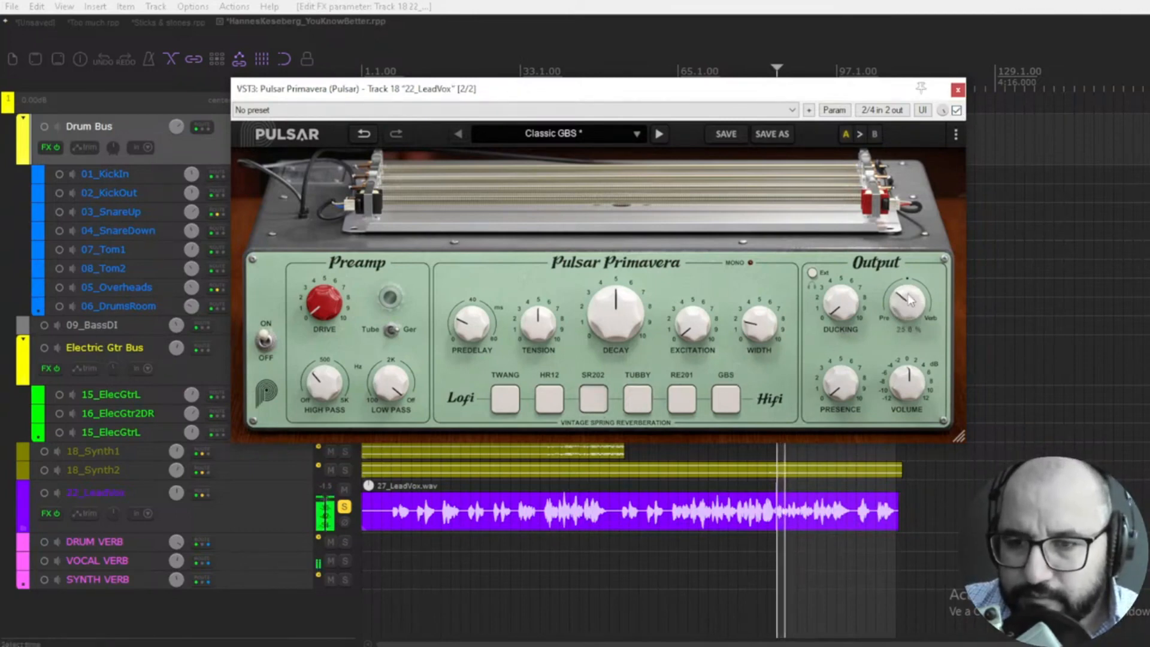
mouse_move(908, 304)
drag(909, 305, 915, 298)
click(546, 408)
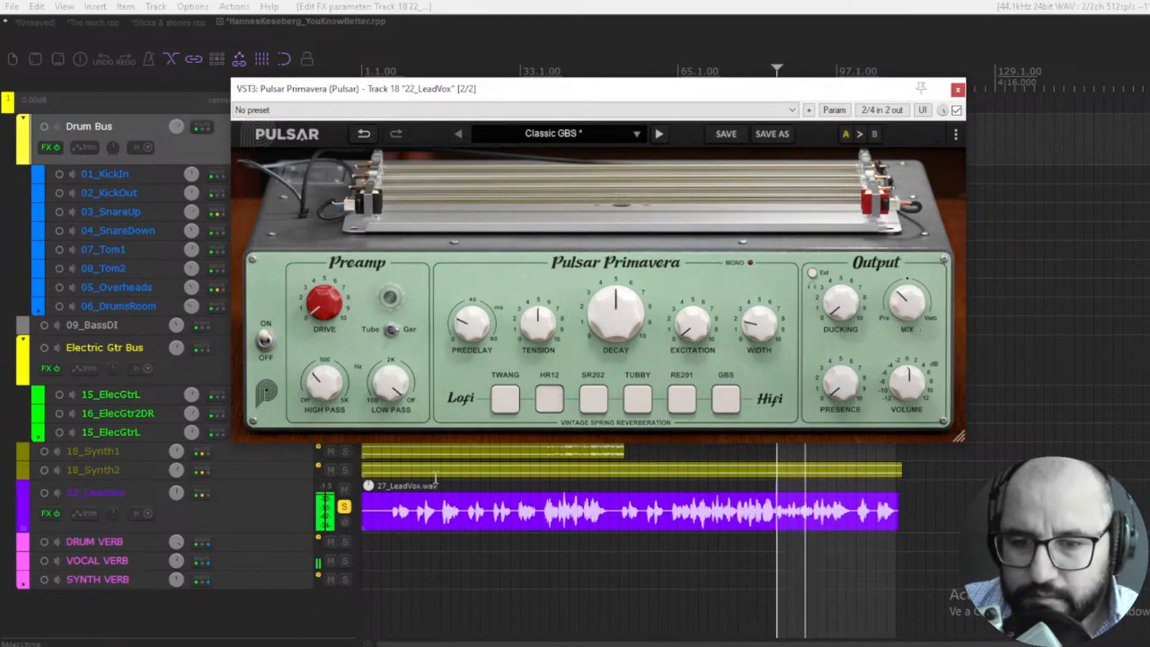
Unsolo the lead vocal, lower its reverb Mix slightly, and compare the full mix with the plugin bypassed and active
click(344, 506)
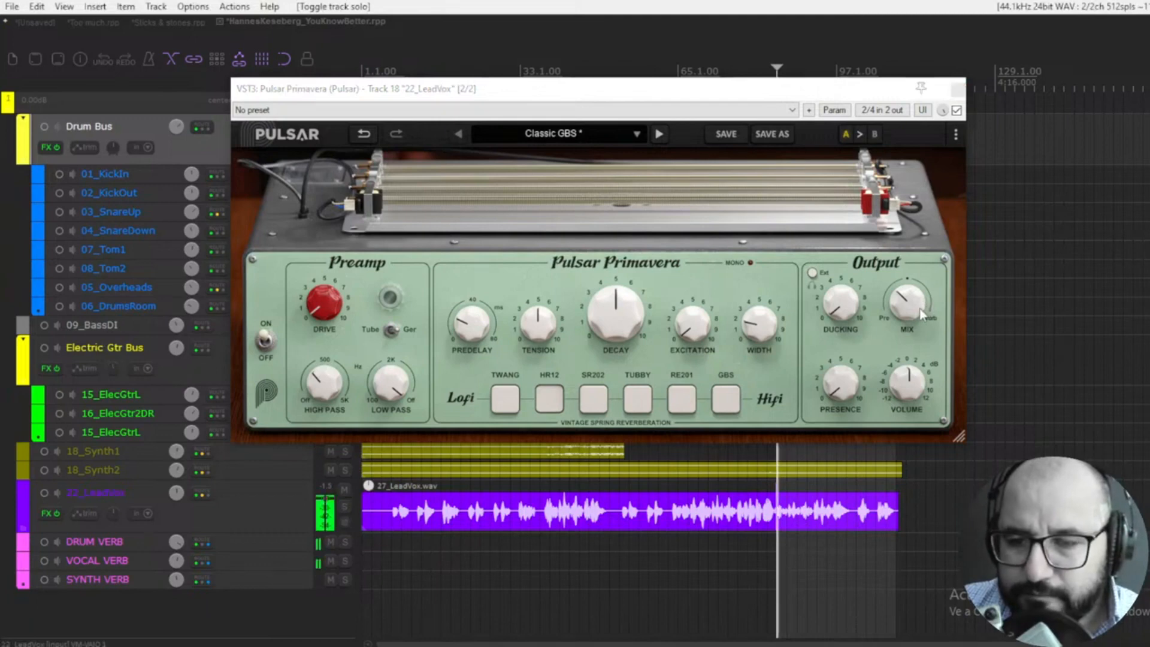
drag(911, 293, 911, 303)
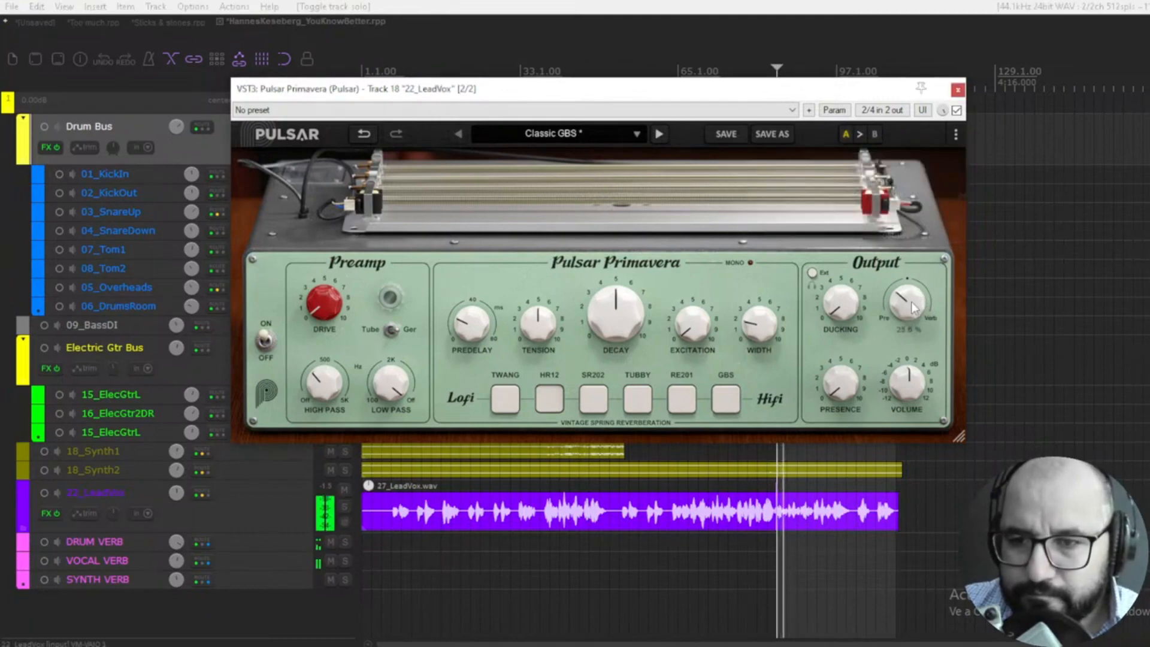
click(957, 111)
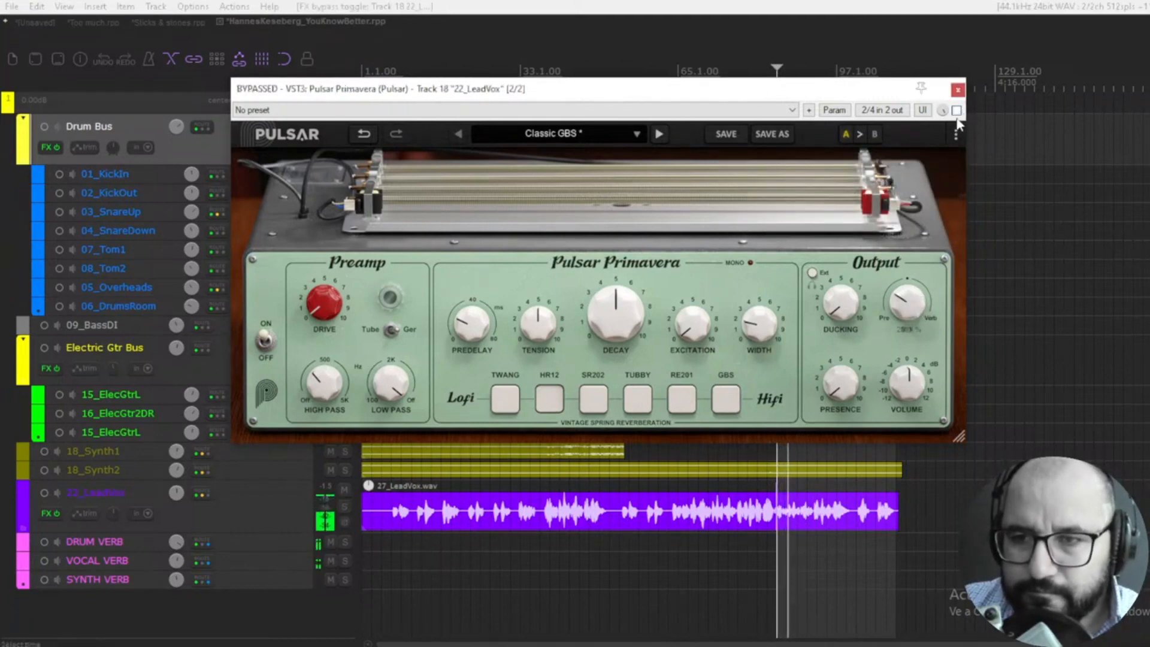
click(956, 111)
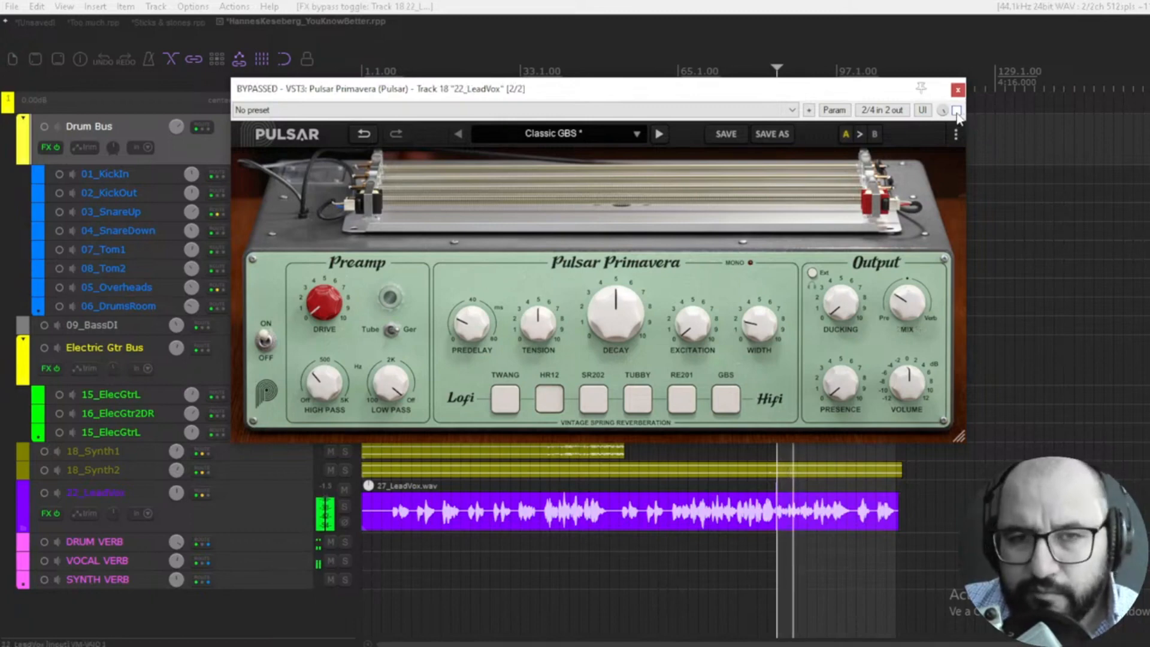
click(957, 111)
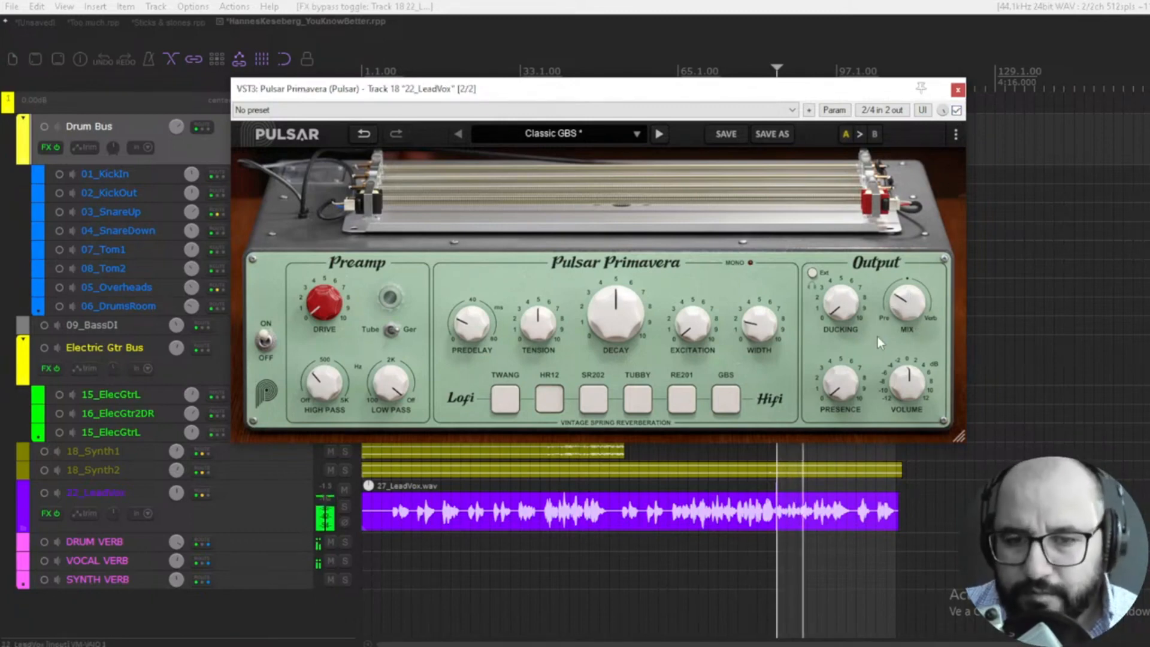
Try other tanks including SR202 and Tubby on the vocal in the full mix, raise Mix slightly, and compare against bypass
click(502, 407)
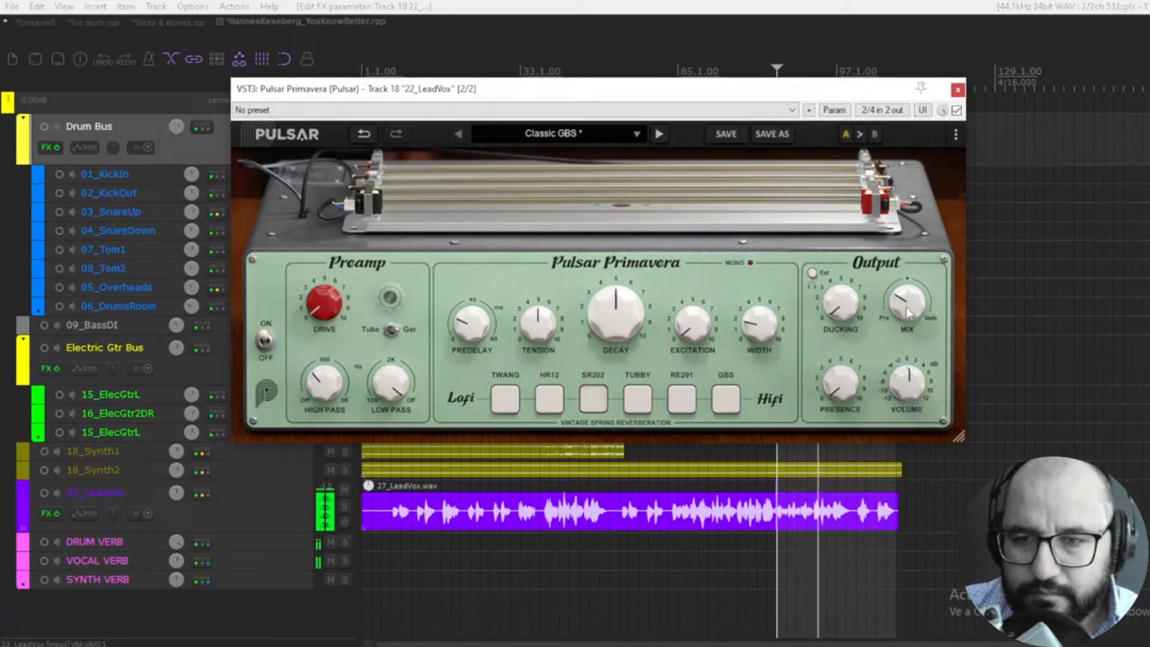
drag(908, 312, 900, 298)
click(958, 112)
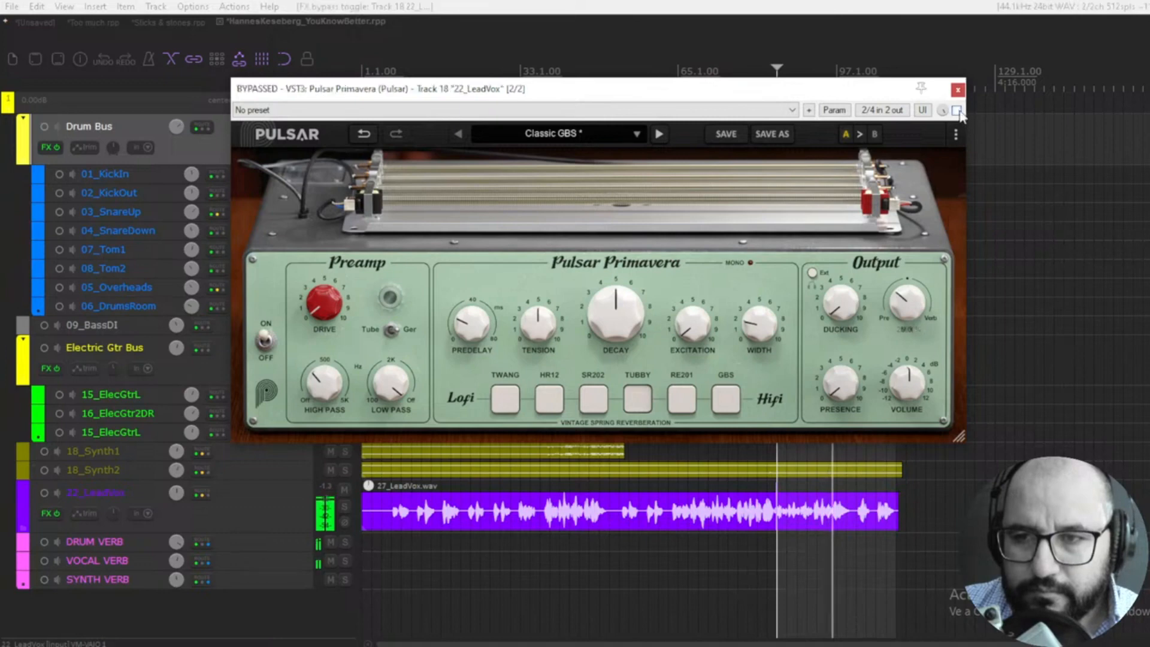
click(956, 110)
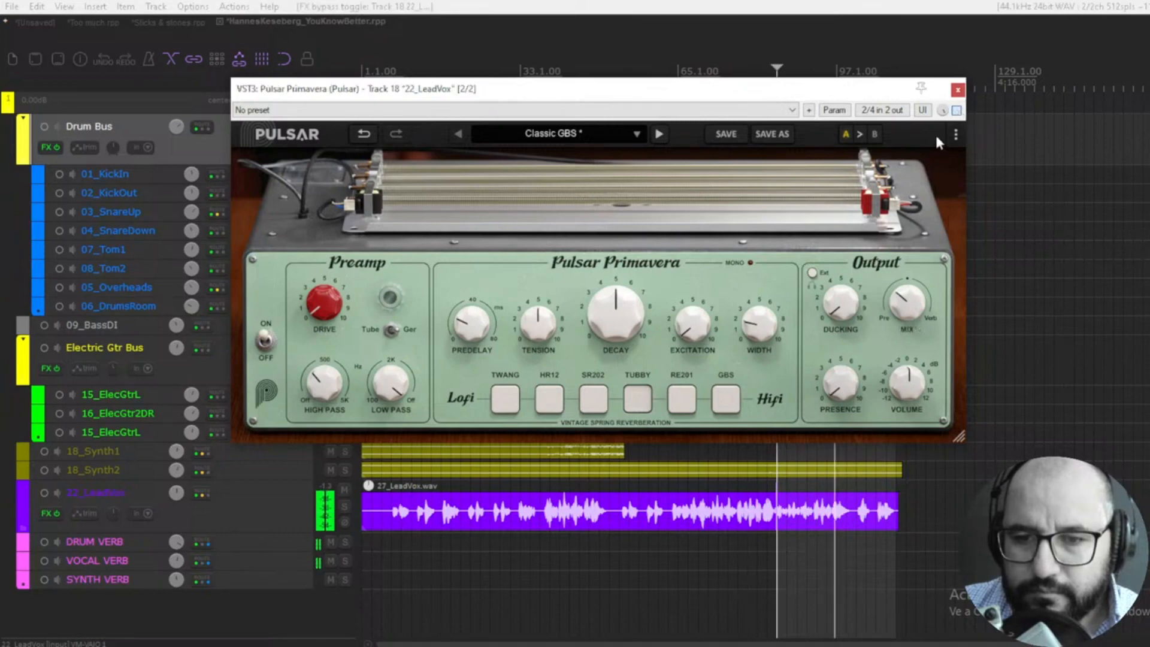
Switch the vocal reverb to the RE201 tank with Mix at about 28.8%, and restart playback of the full mix
click(922, 302)
click(686, 401)
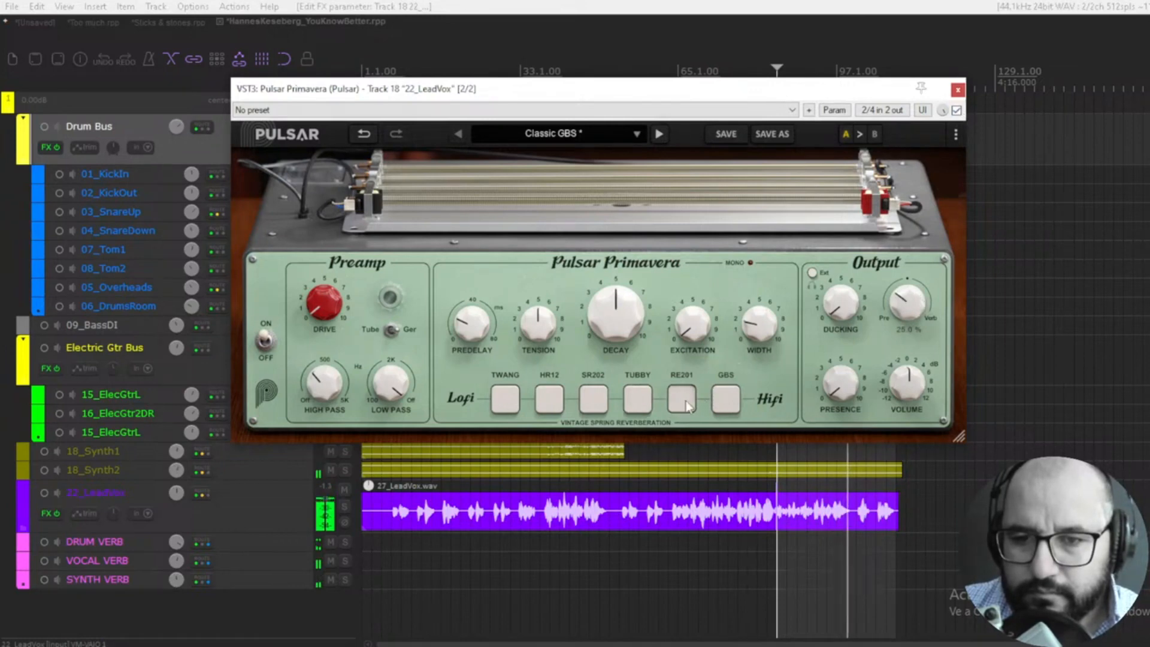
key(space)
key(space)
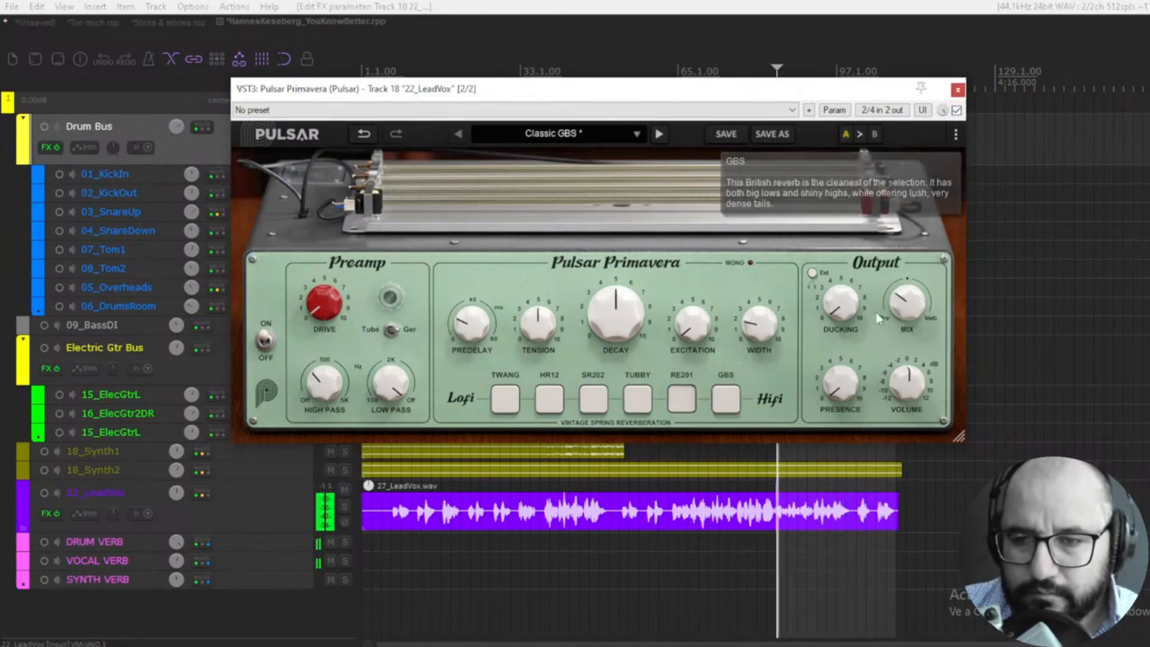
Fine-tune the vocal reverb's Mix, try the Tubby tank in the full mix, and switch to the HR12 tank
mouse_move(903, 304)
mouse_down()
mouse_move(902, 314)
mouse_move(910, 290)
mouse_up()
click(604, 405)
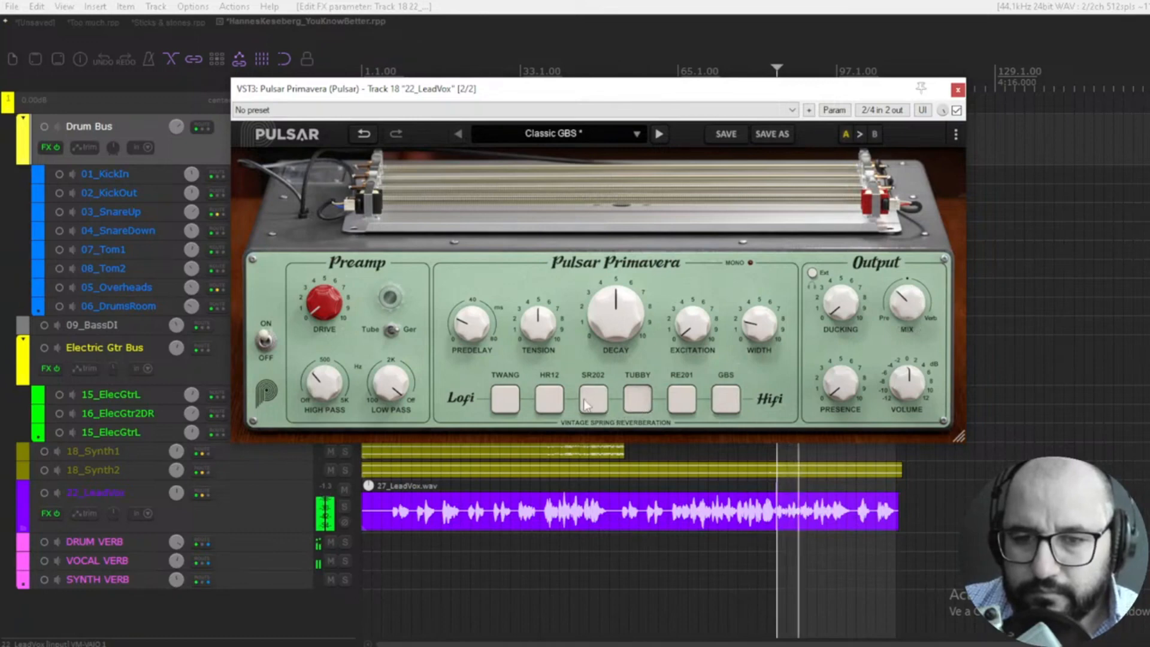
click(548, 402)
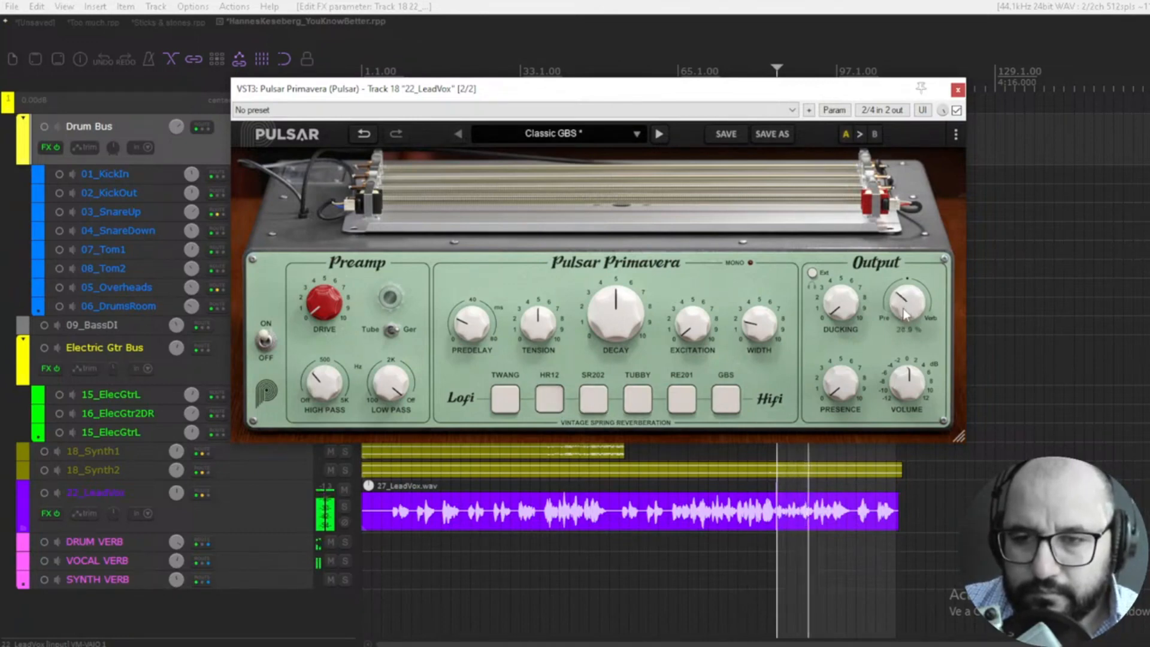
Raise the vocal reverb's preamp Drive to about 2.5 and lower its Mix to about 12.5%
drag(903, 309, 904, 313)
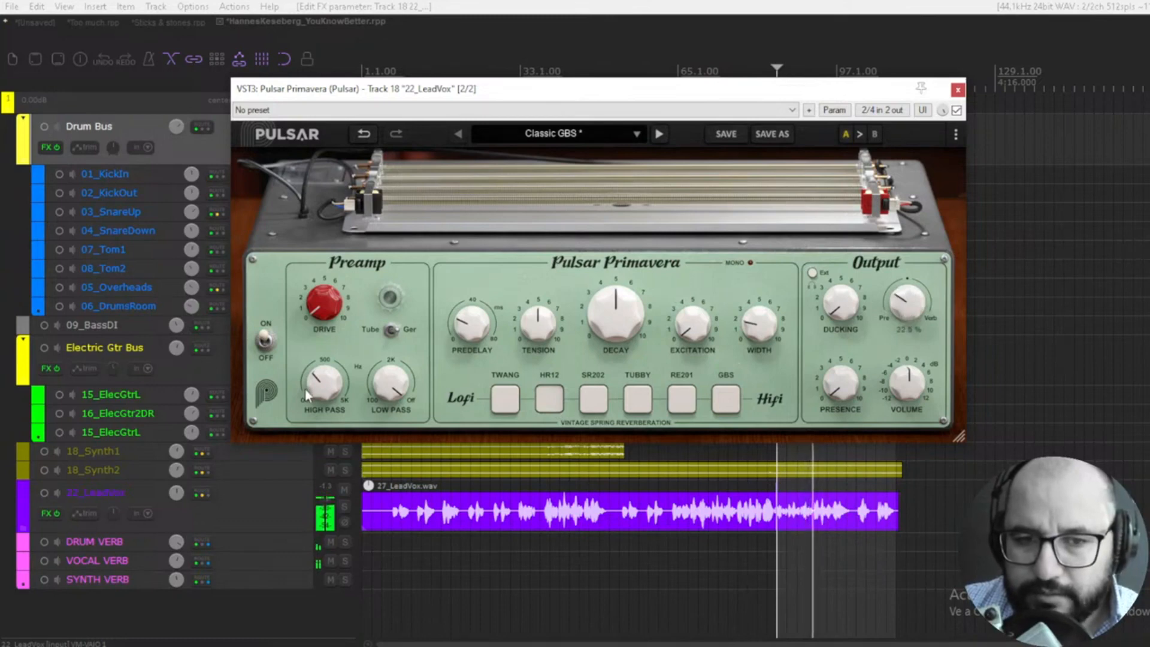
drag(324, 304, 324, 256)
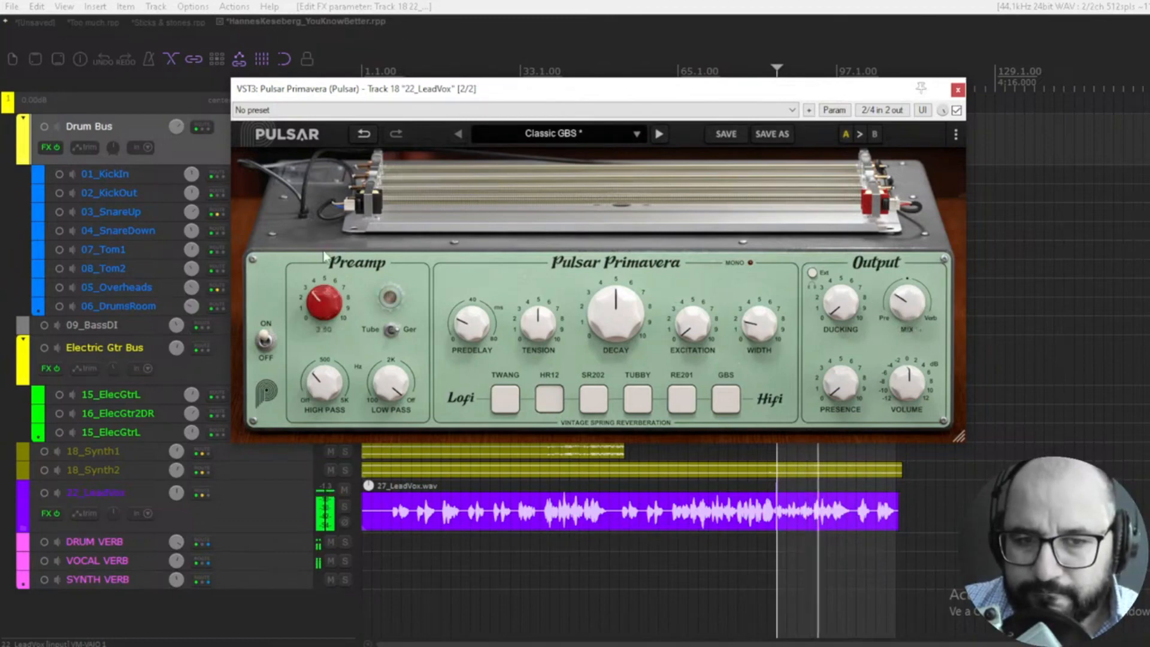
drag(906, 302, 911, 314)
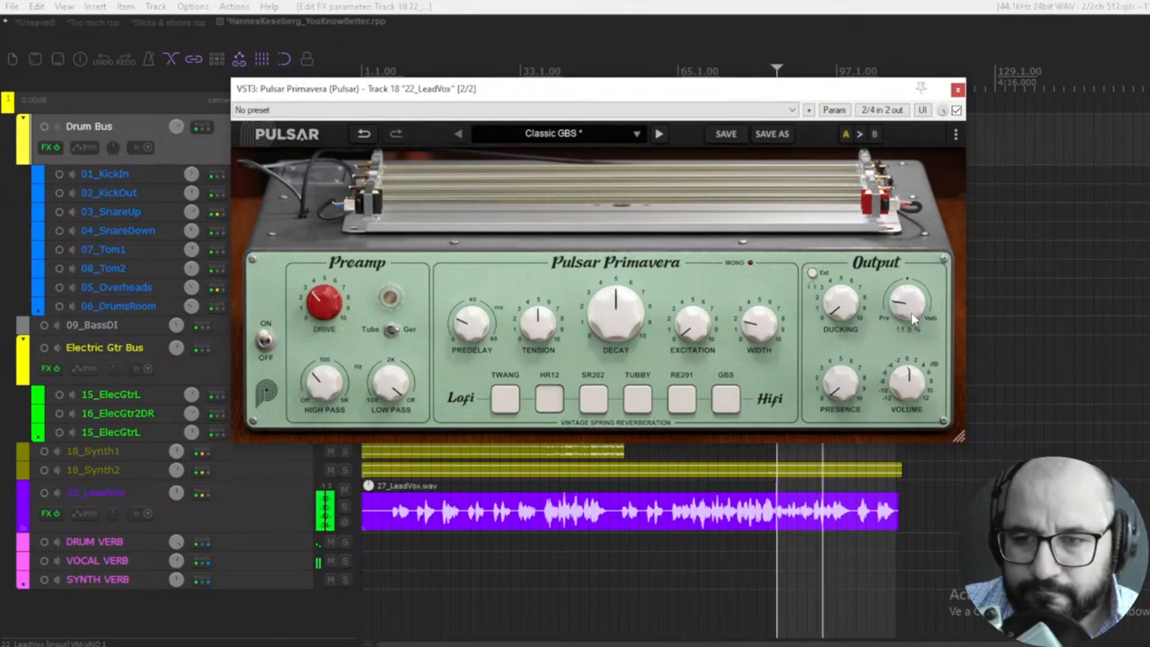
Compare the full mix with the vocal reverb bypassed and active, raise its Mix slightly, and stop playback
click(957, 111)
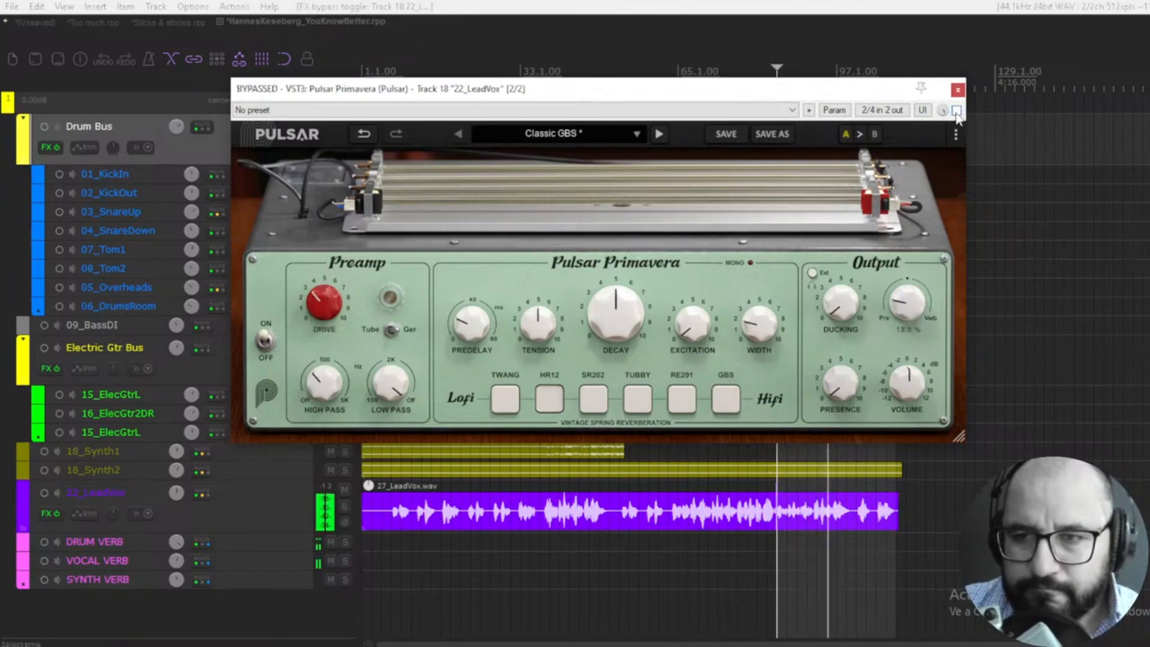
click(956, 112)
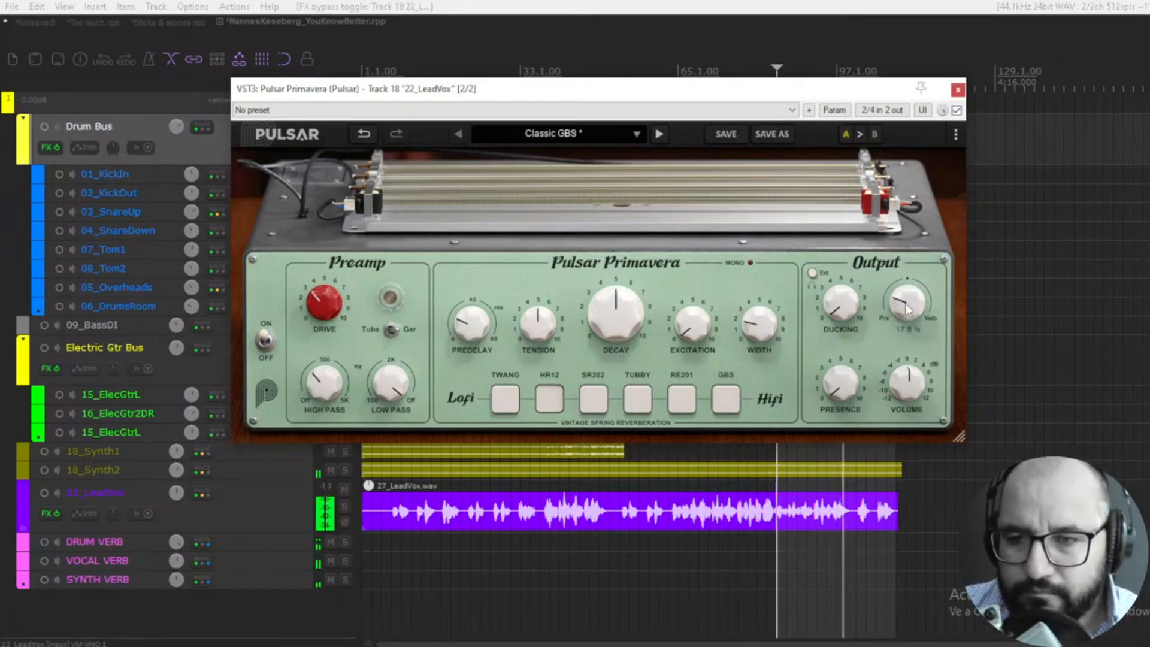
drag(908, 305, 906, 307)
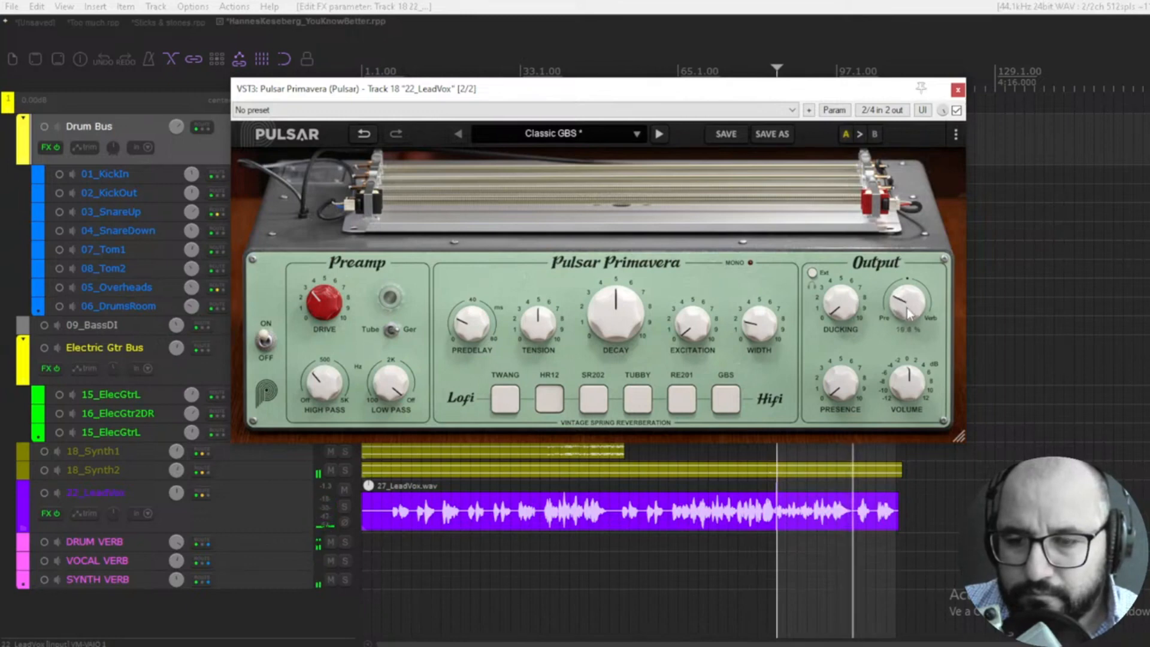
key(space)
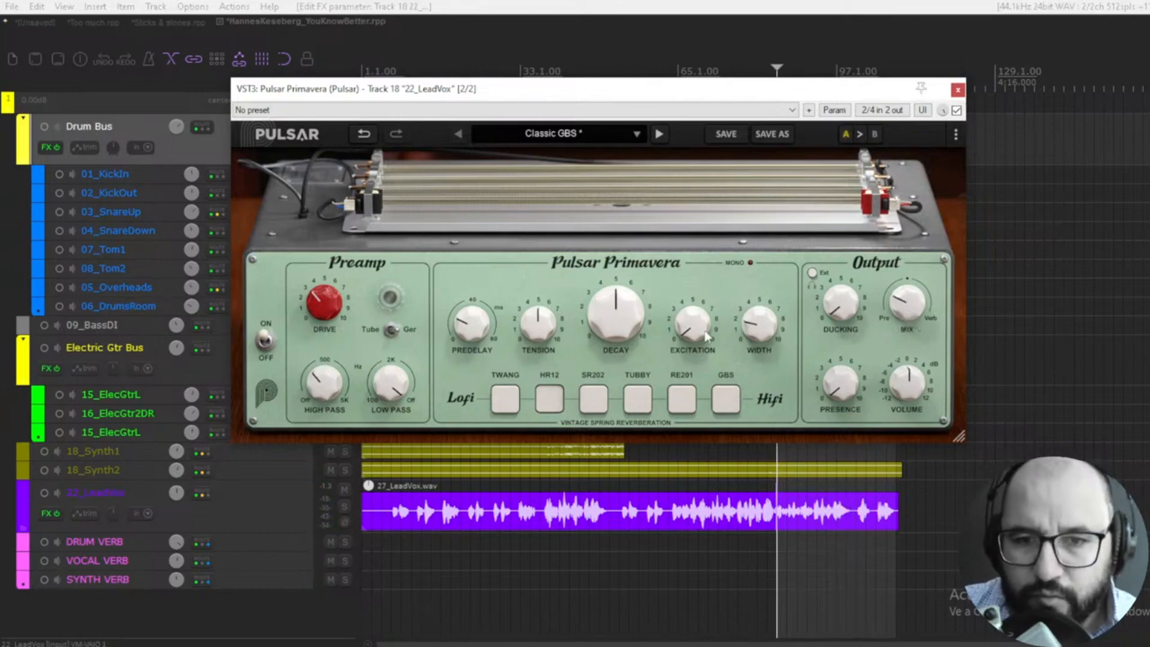
Switch to the music production website and show its free Guides and Tools options
mouse_move(707, 338)
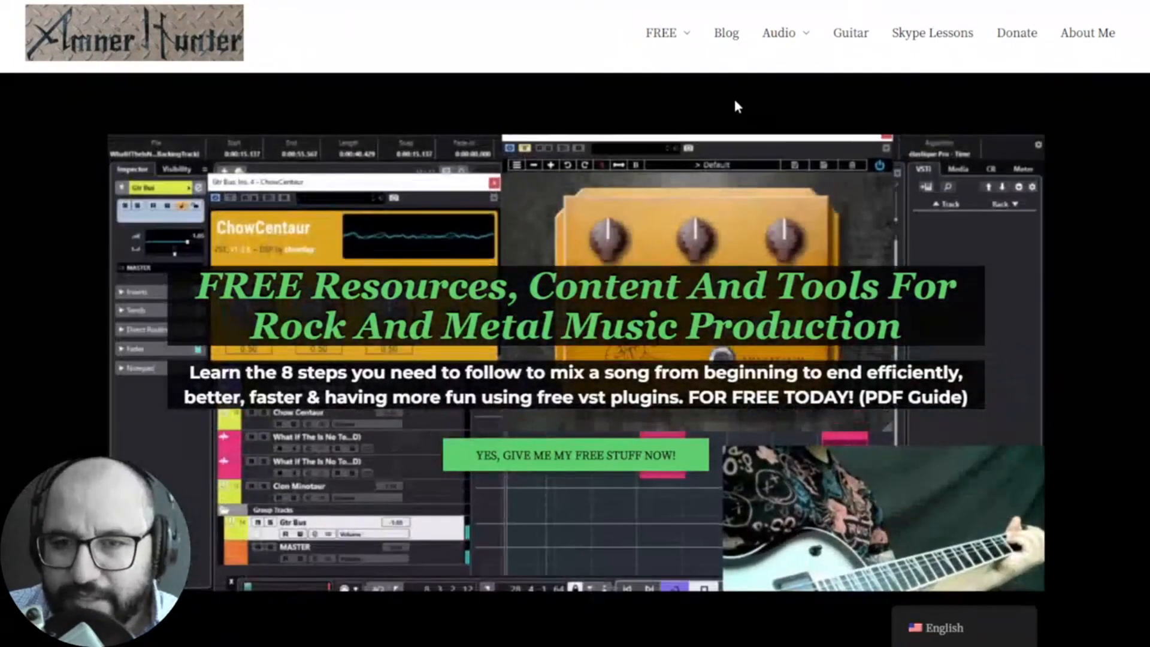
mouse_move(675, 41)
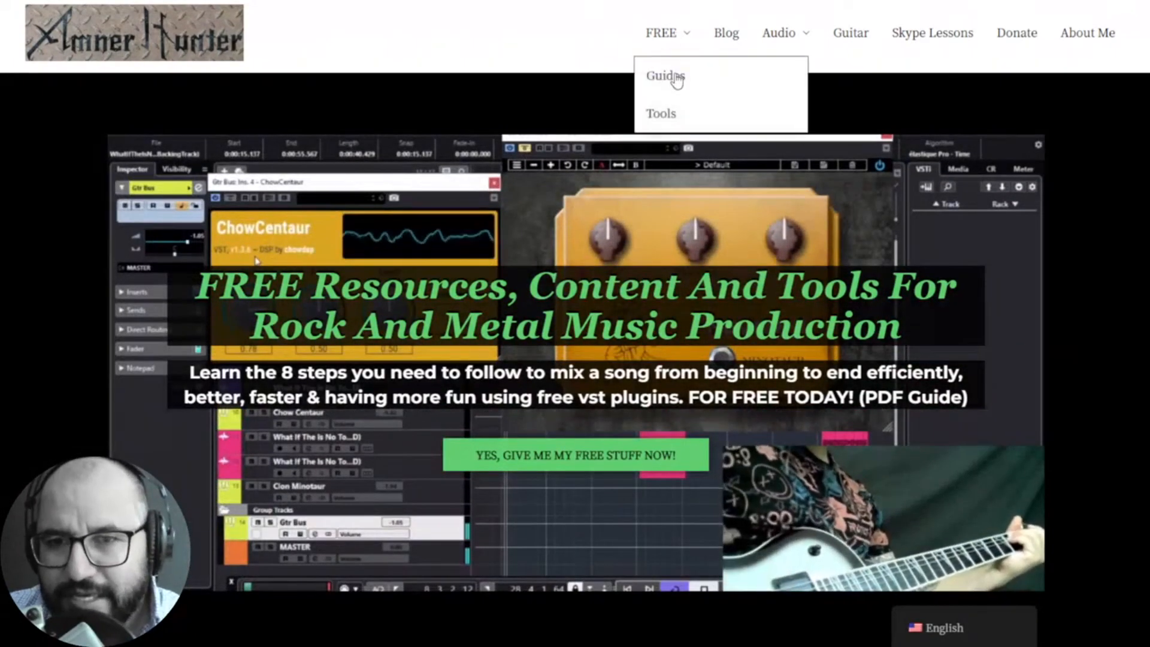